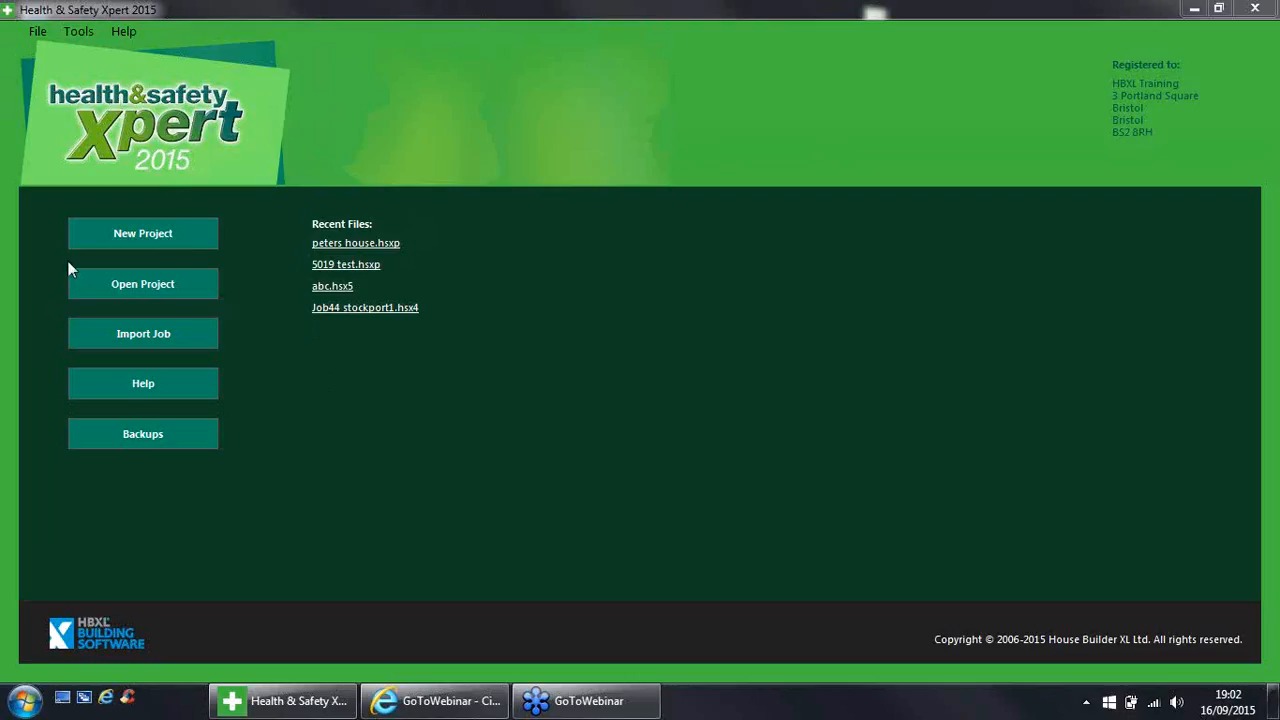
# Step: Start a new project called 'Big house' with project type Extension
pyautogui.click(131, 242)
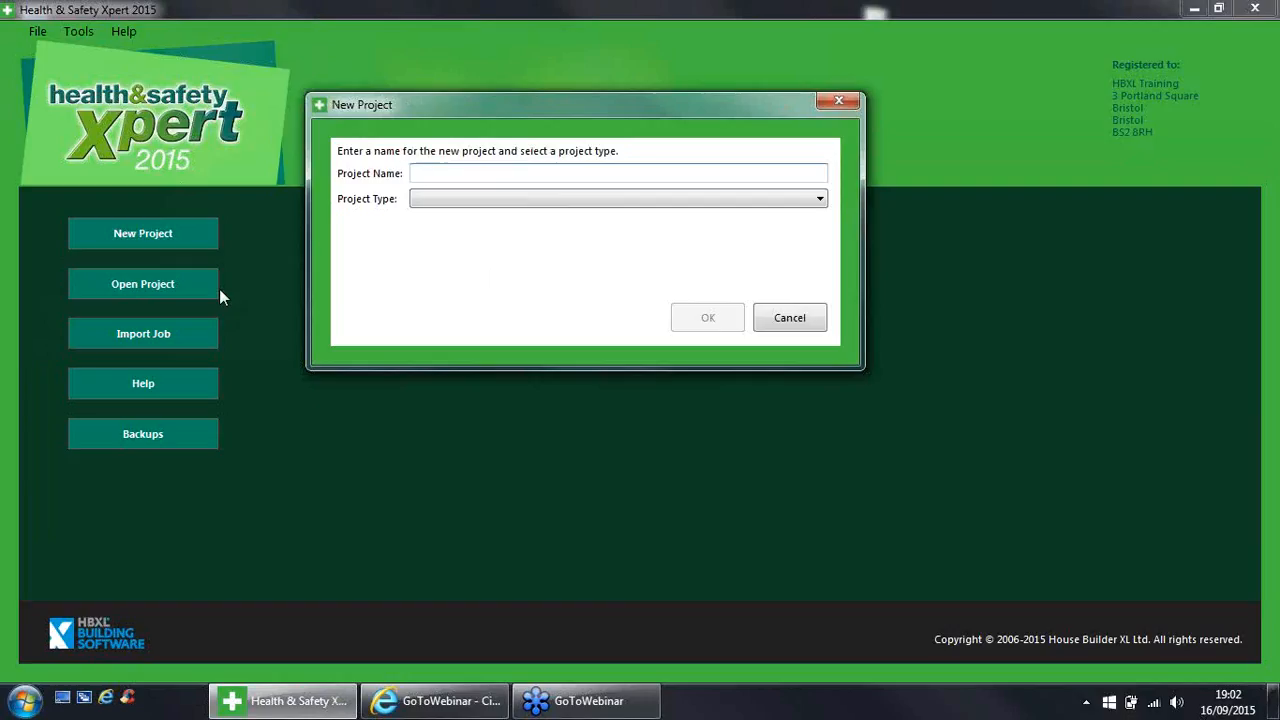
pyautogui.write('Big house')
pyautogui.click(705, 200)
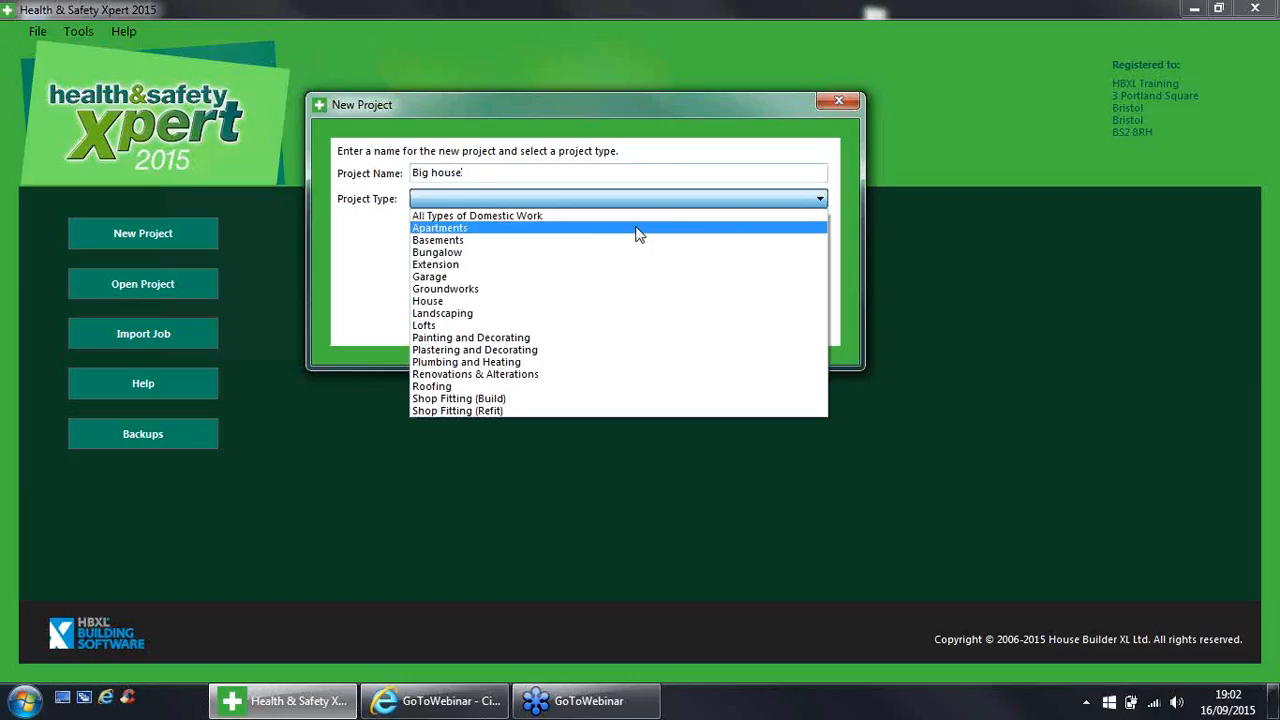
pyautogui.click(476, 266)
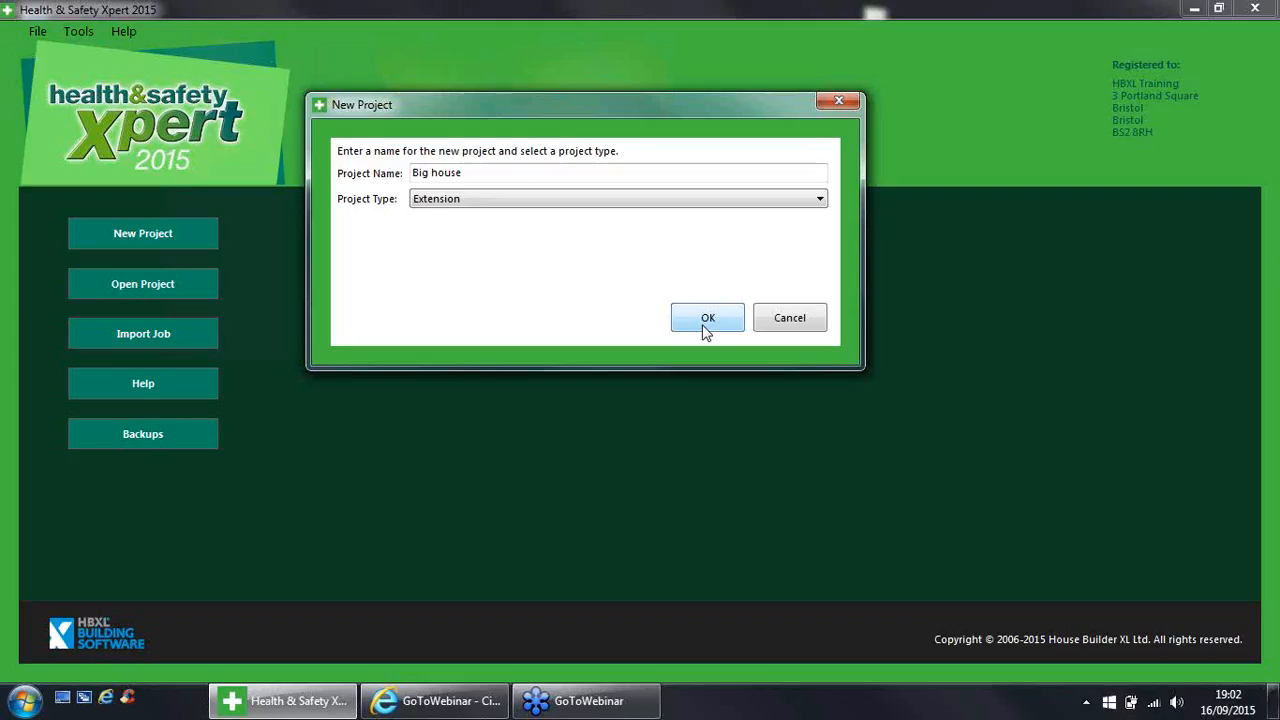
pyautogui.click(702, 328)
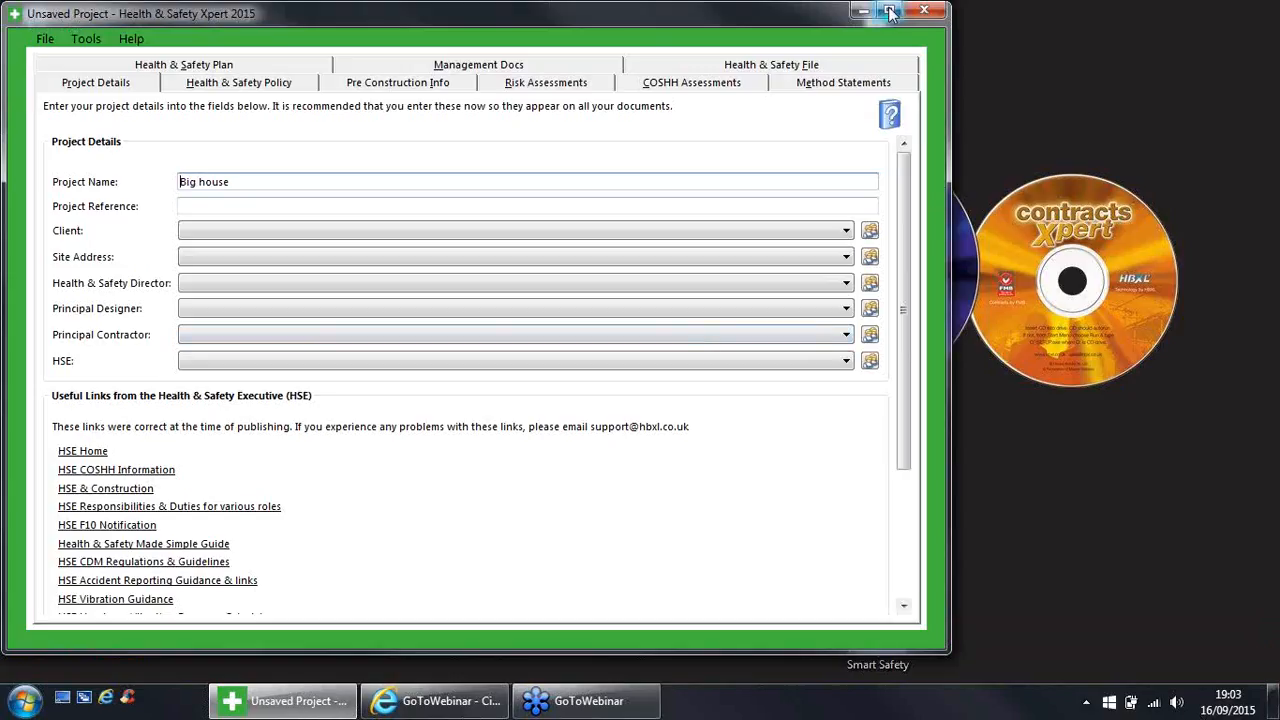
# Step: Maximise the window, check the Client list, then open the address book for the client
pyautogui.click(888, 10)
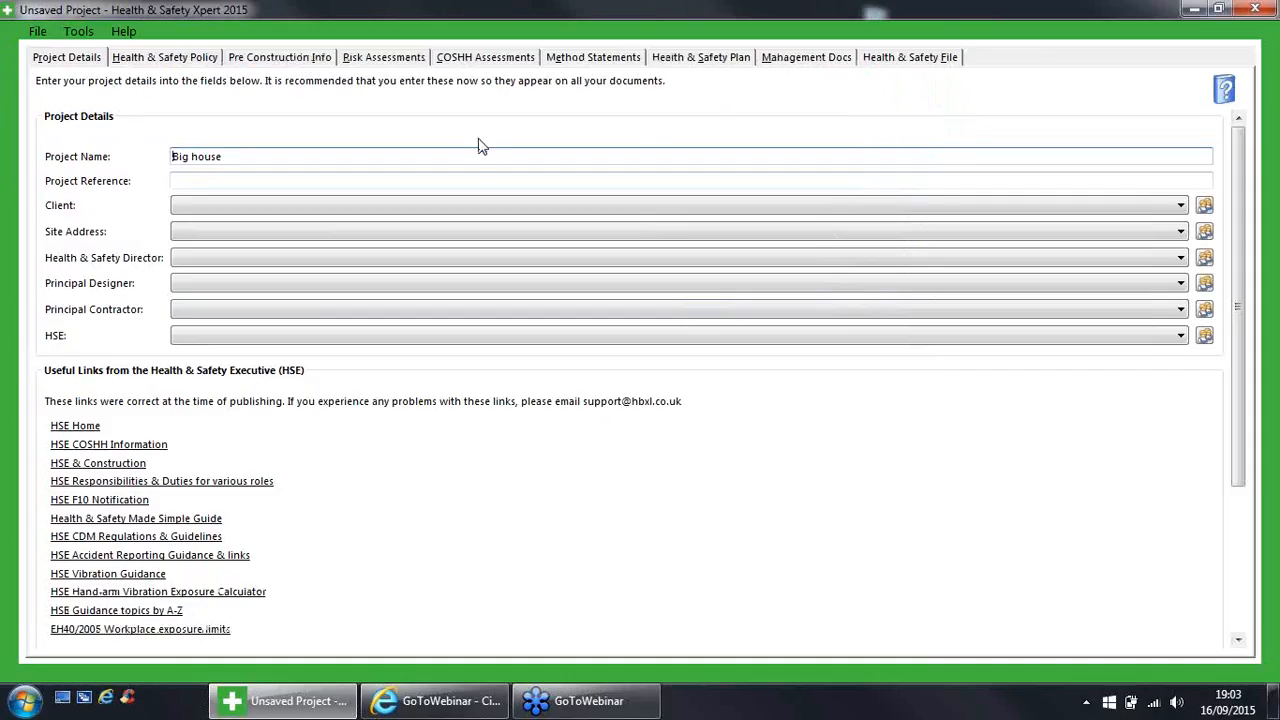
pyautogui.click(251, 182)
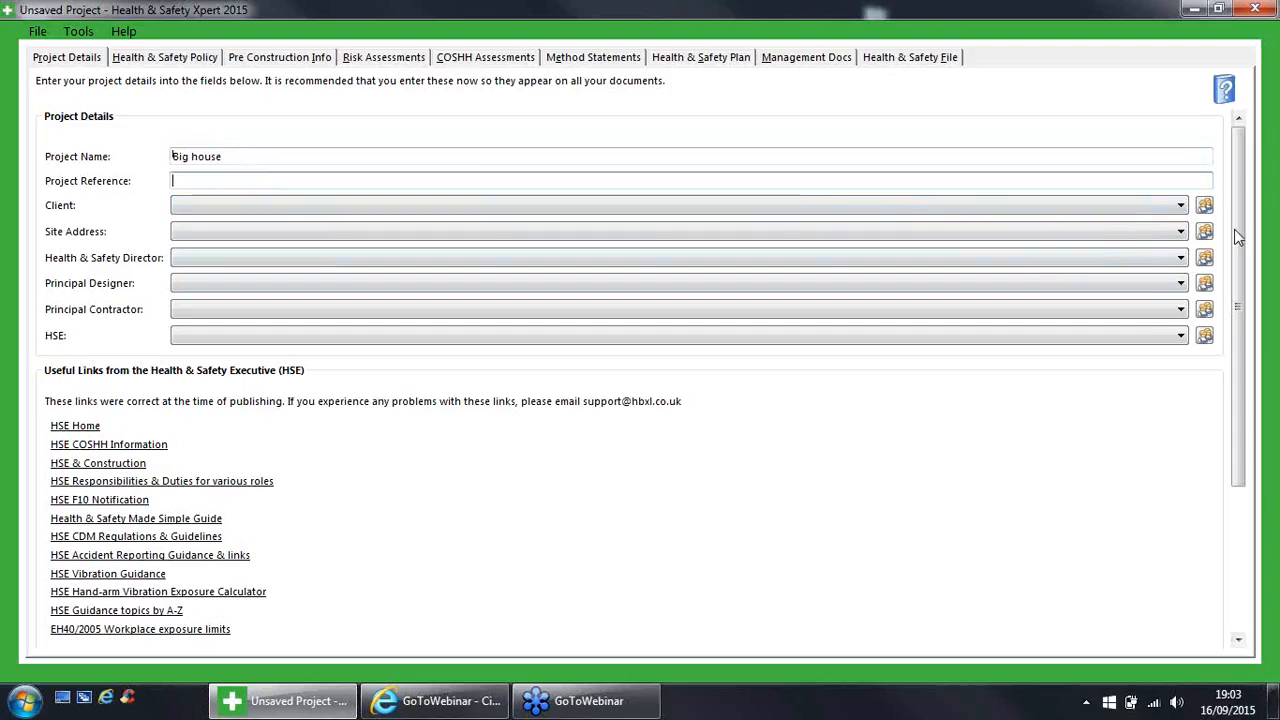
pyautogui.click(1180, 208)
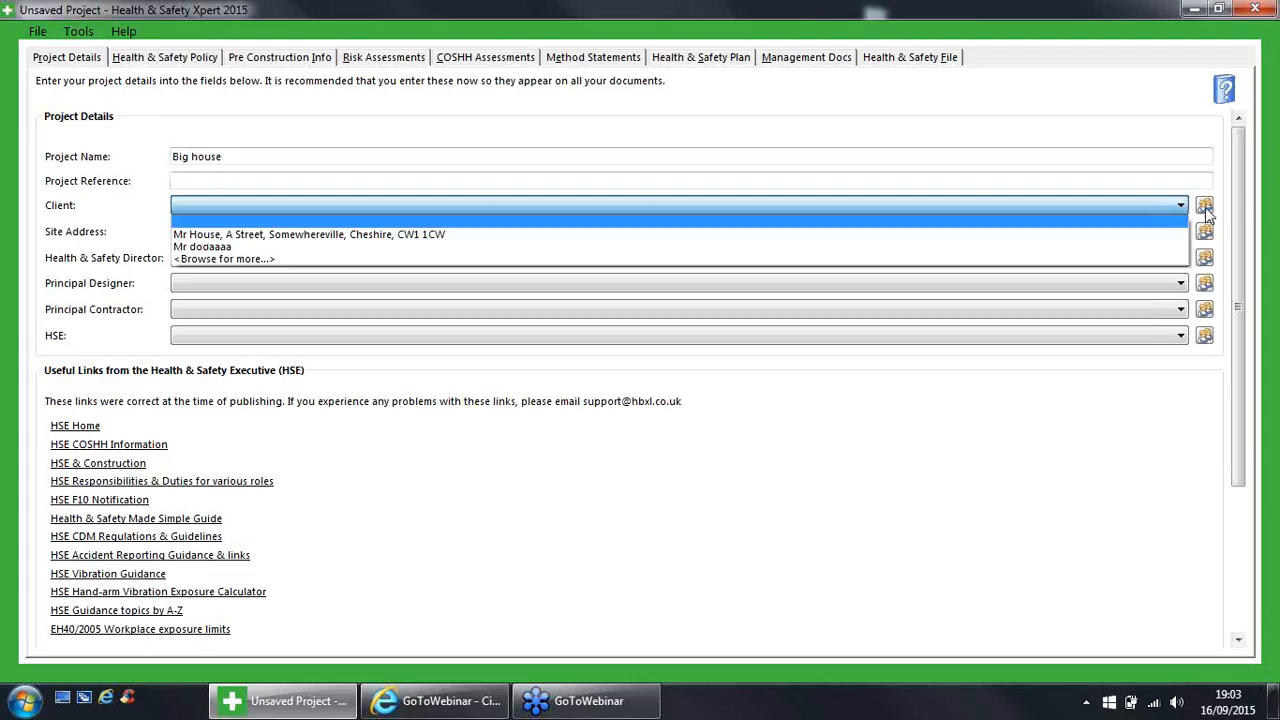
pyautogui.click(1205, 208)
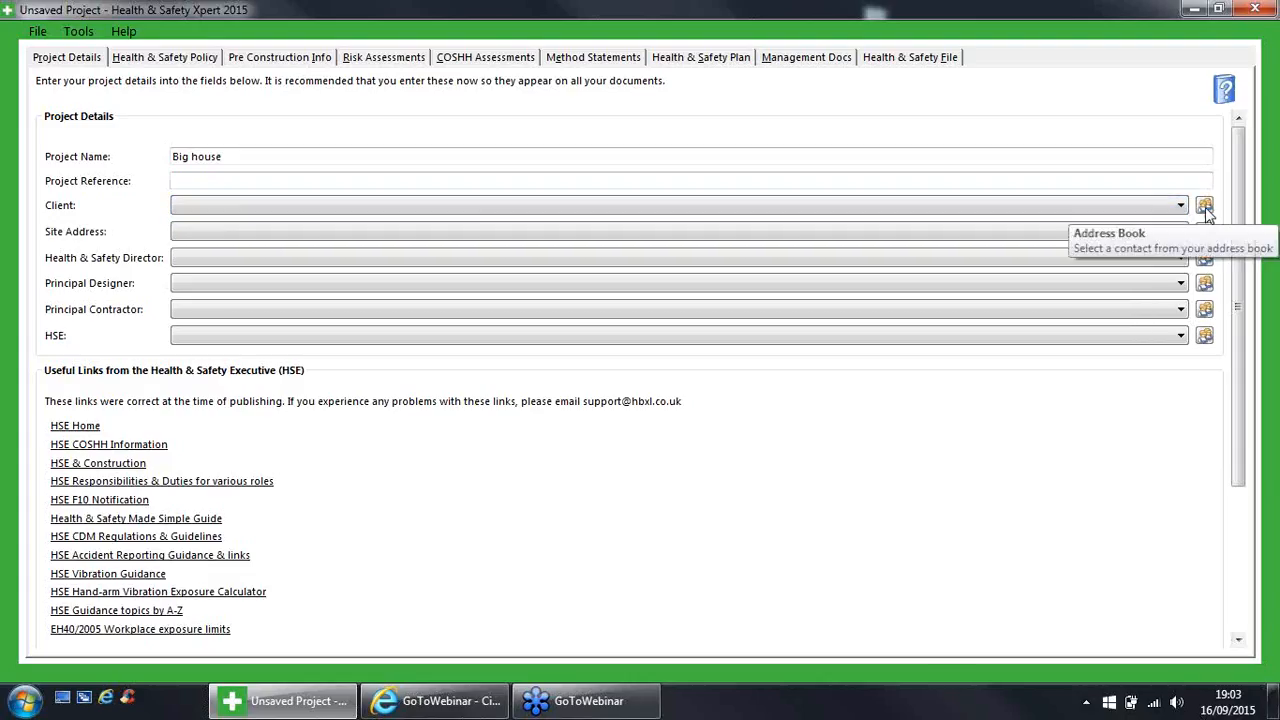
pyautogui.click(1205, 208)
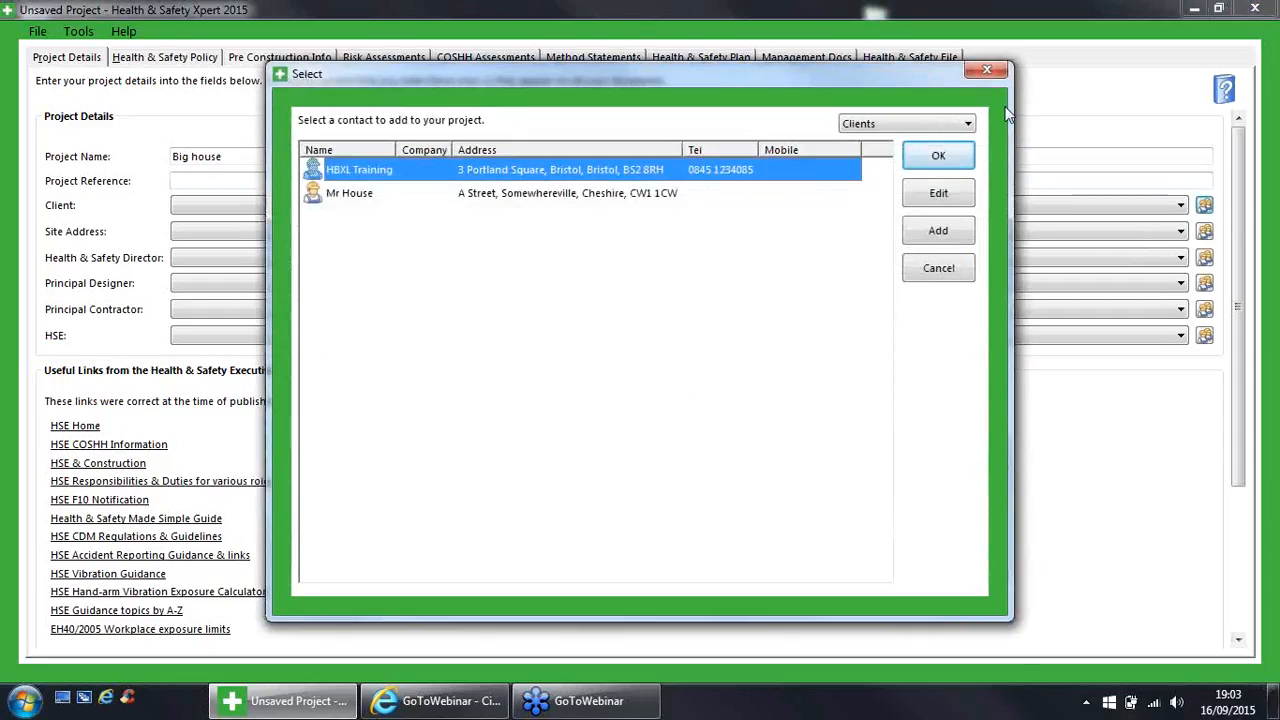
# Step: Add a new contact with the client's full name, a job title and title-before-surname display
pyautogui.click(955, 234)
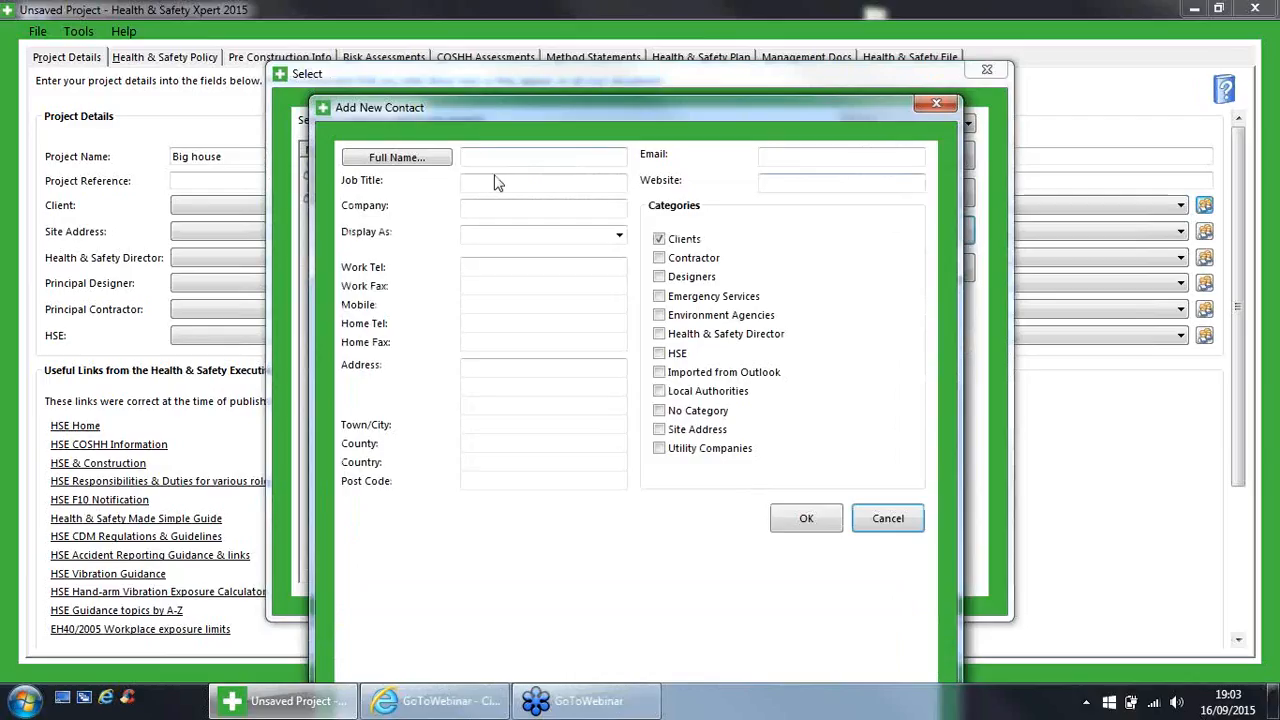
pyautogui.click(535, 165)
pyautogui.write('M')
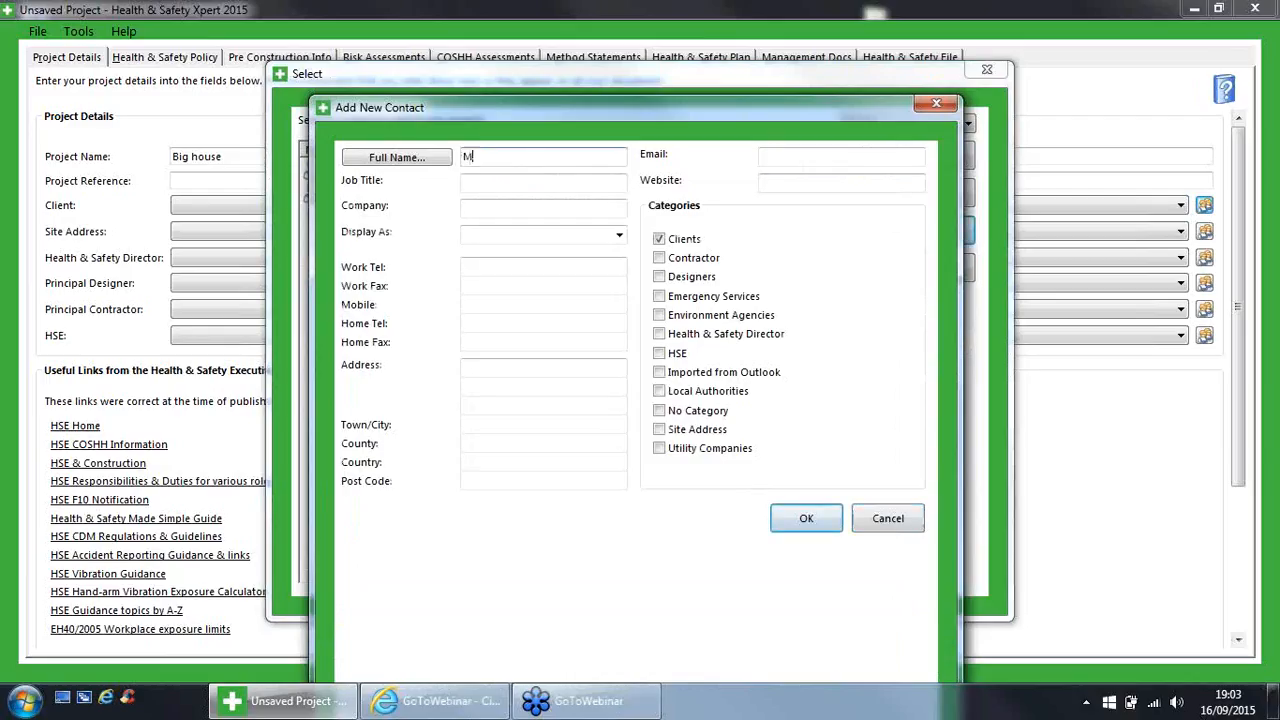
pyautogui.write('r Smith')
pyautogui.click(495, 180)
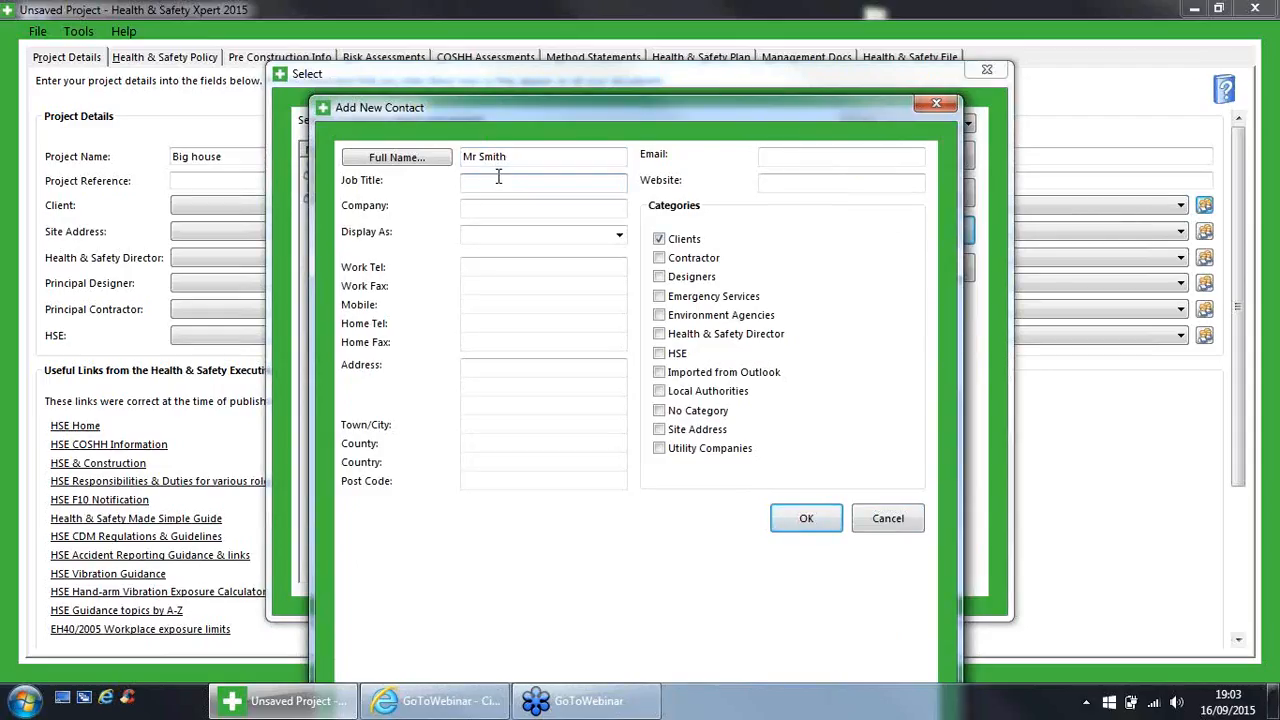
pyautogui.click(619, 237)
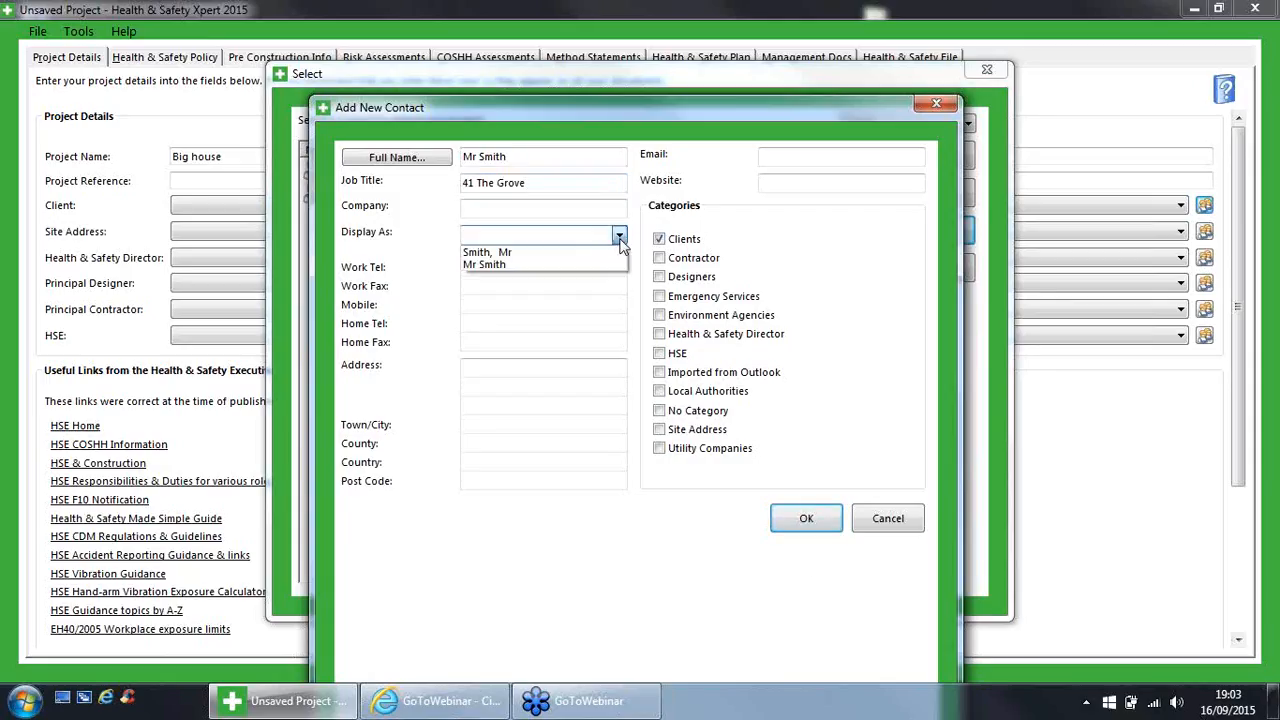
pyautogui.click(548, 264)
# Step: Enter the client's mobile number, street address, town and post code, and save the contact
pyautogui.click(470, 305)
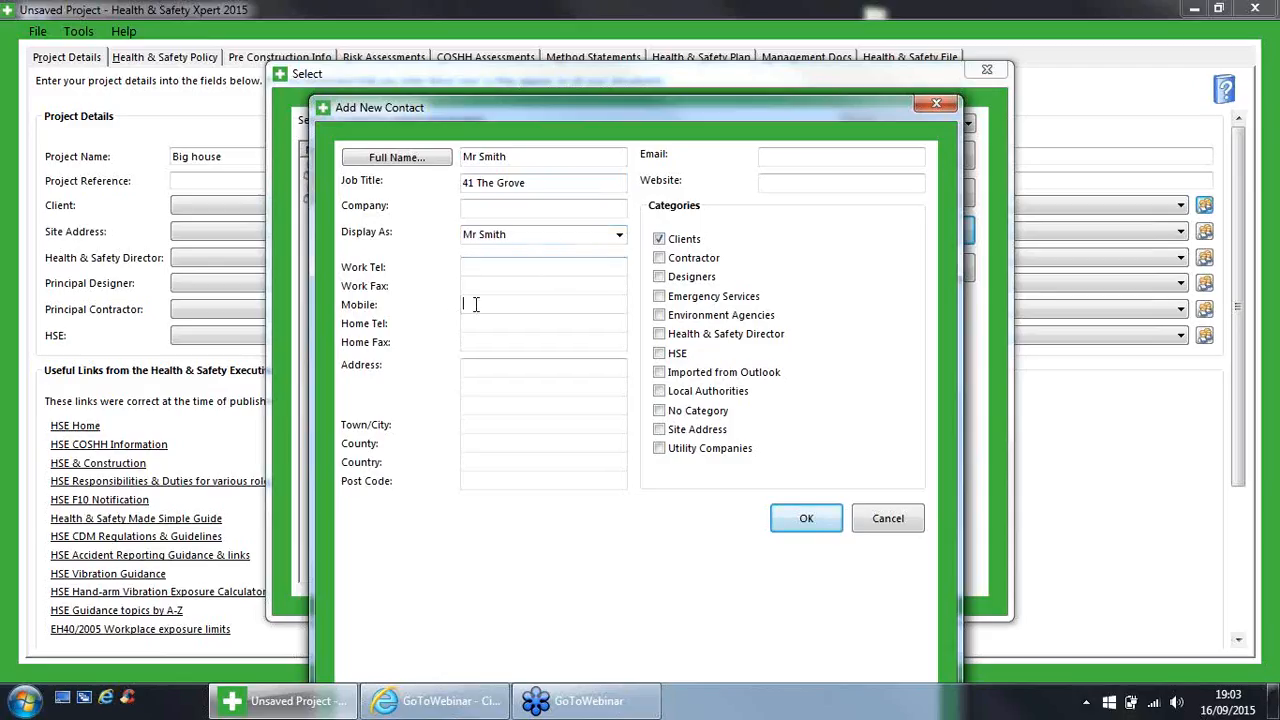
pyautogui.write('123456789')
pyautogui.click(509, 369)
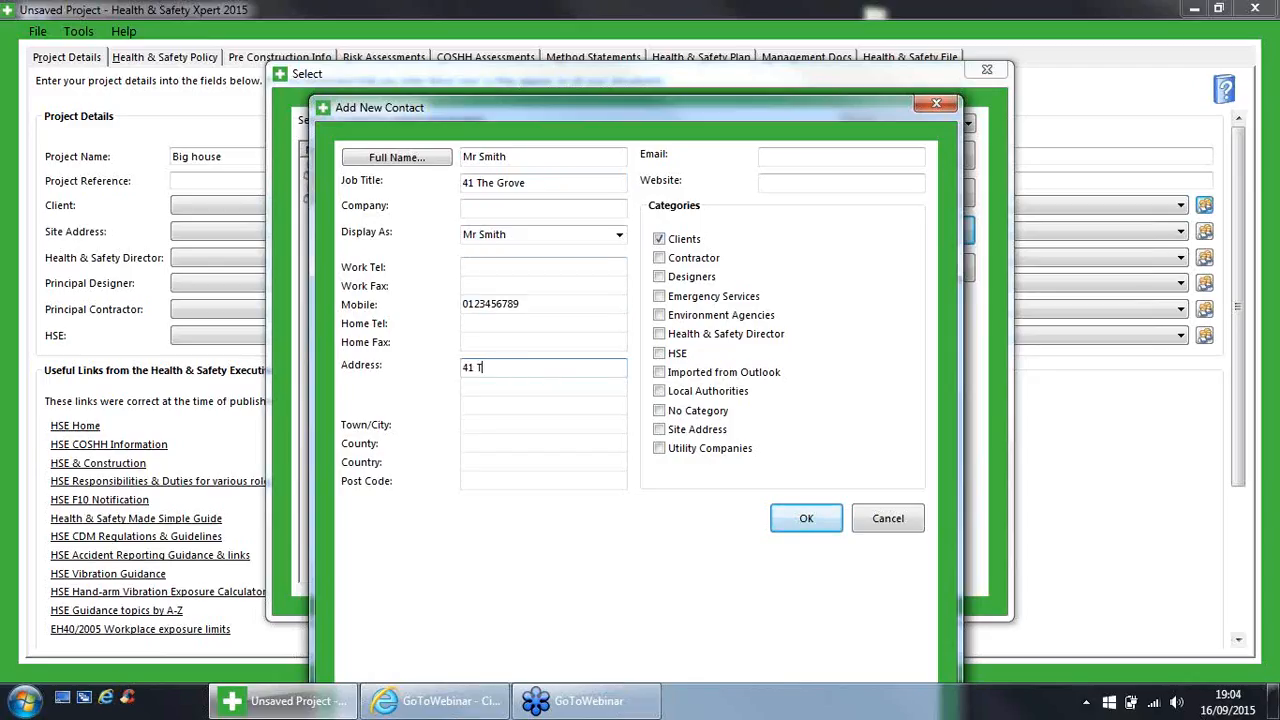
pyautogui.click(521, 433)
pyautogui.write('Britol')
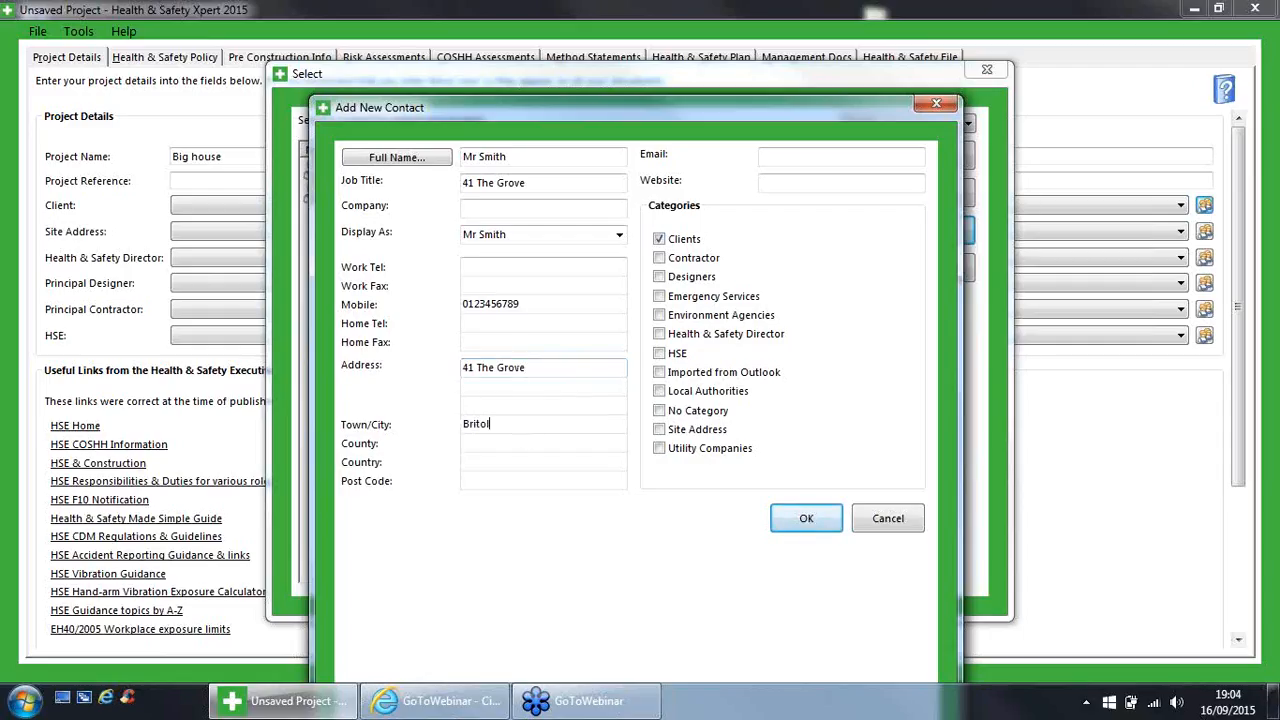
pyautogui.press('BackSpace')
pyautogui.press('BackSpace')
pyautogui.write('stol')
pyautogui.click(518, 483)
pyautogui.write('bs2 8rh')
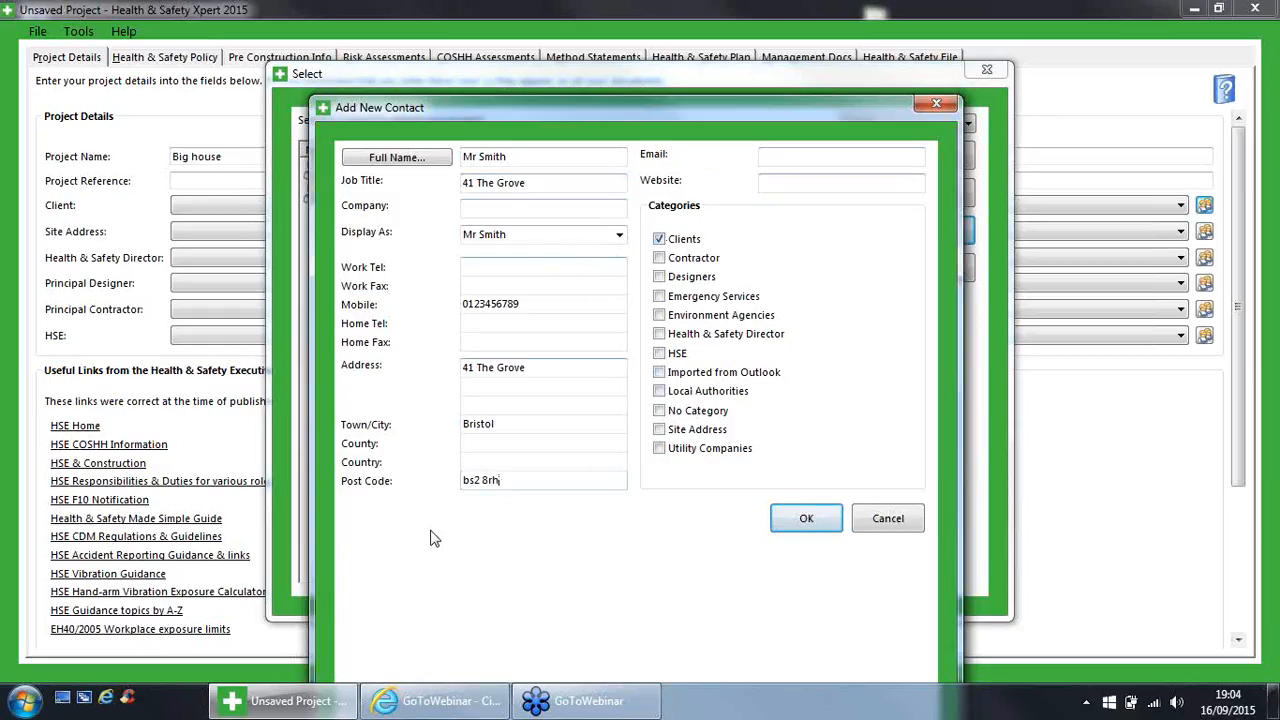
pyautogui.click(806, 519)
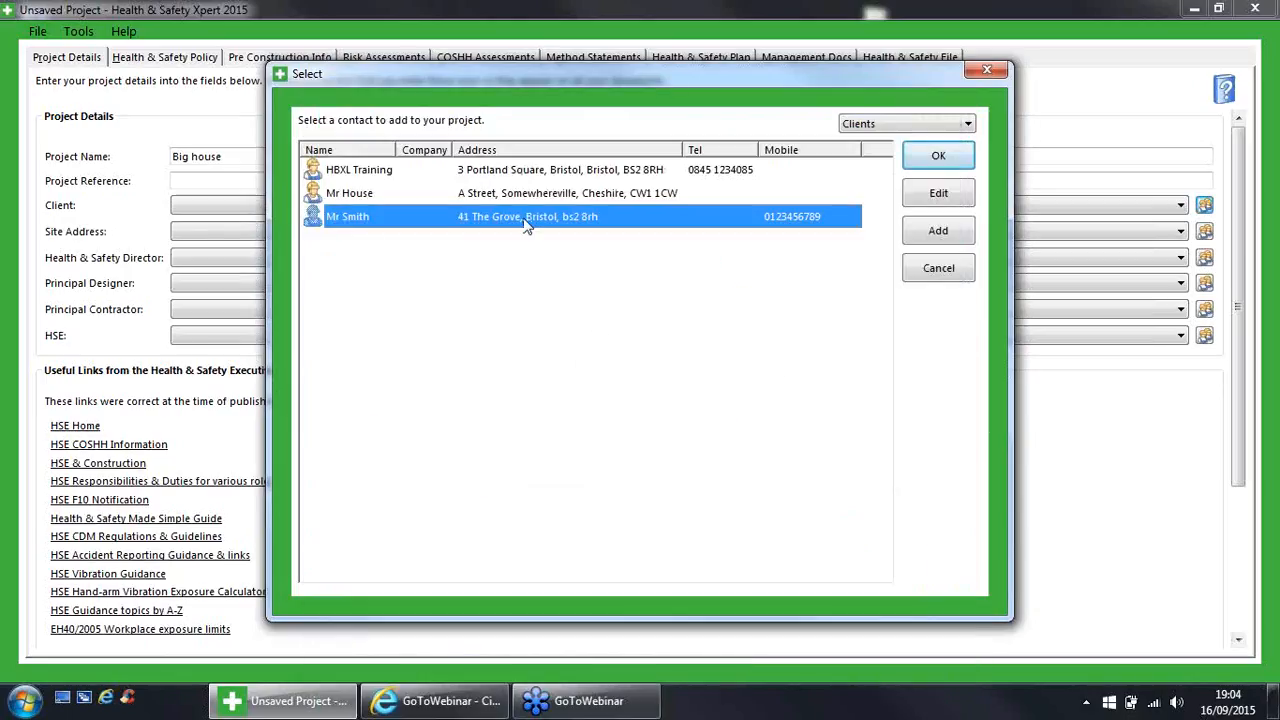
# Step: Confirm the new contact as client and use their address as the site address
pyautogui.click(928, 156)
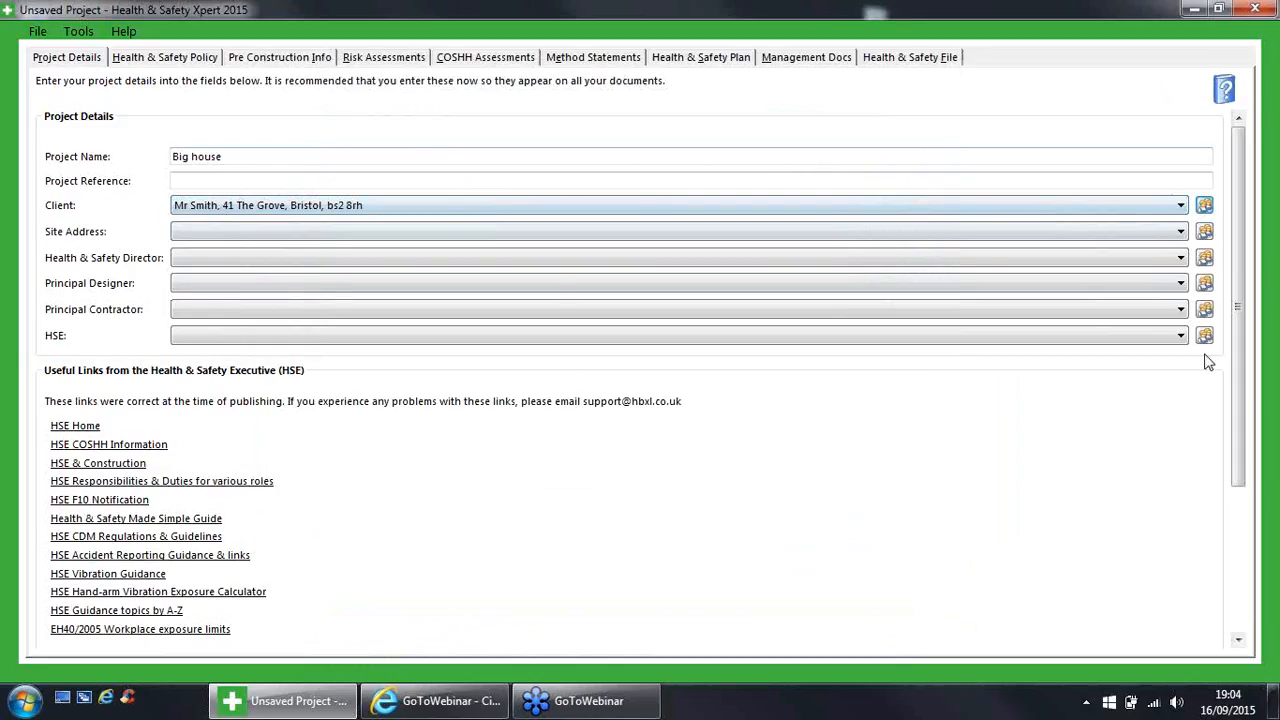
pyautogui.click(1204, 232)
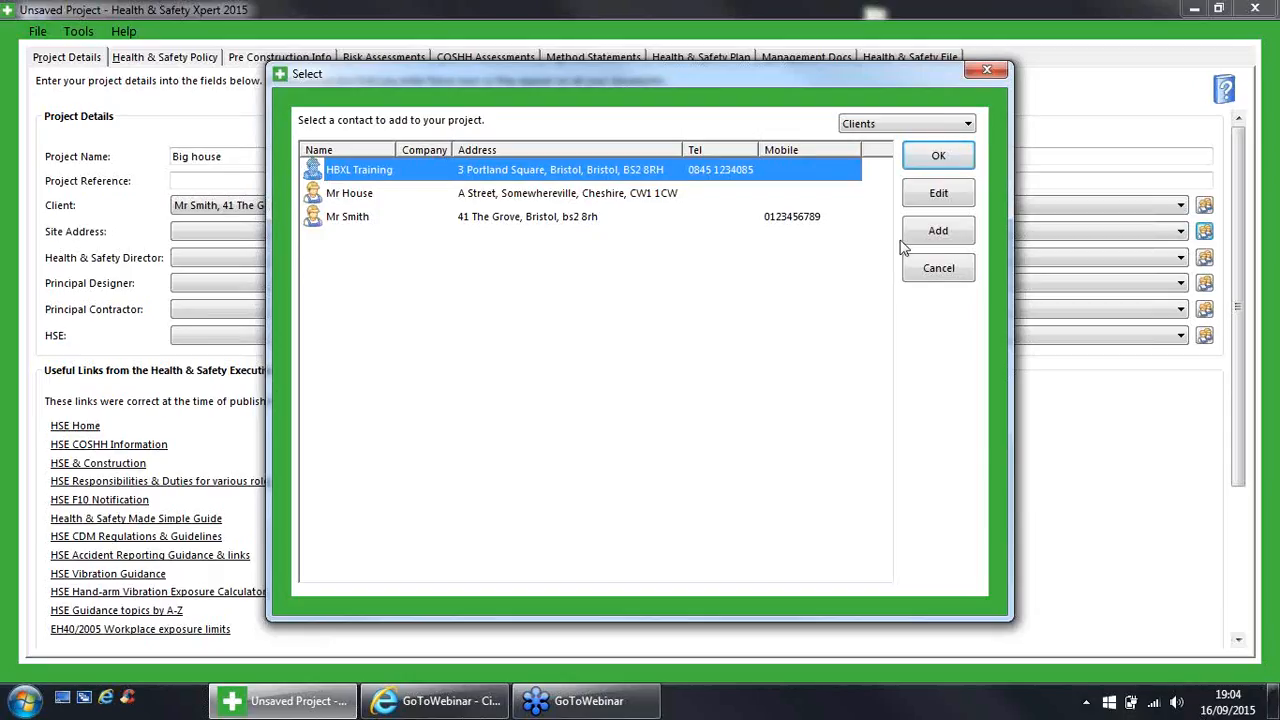
pyautogui.click(538, 218)
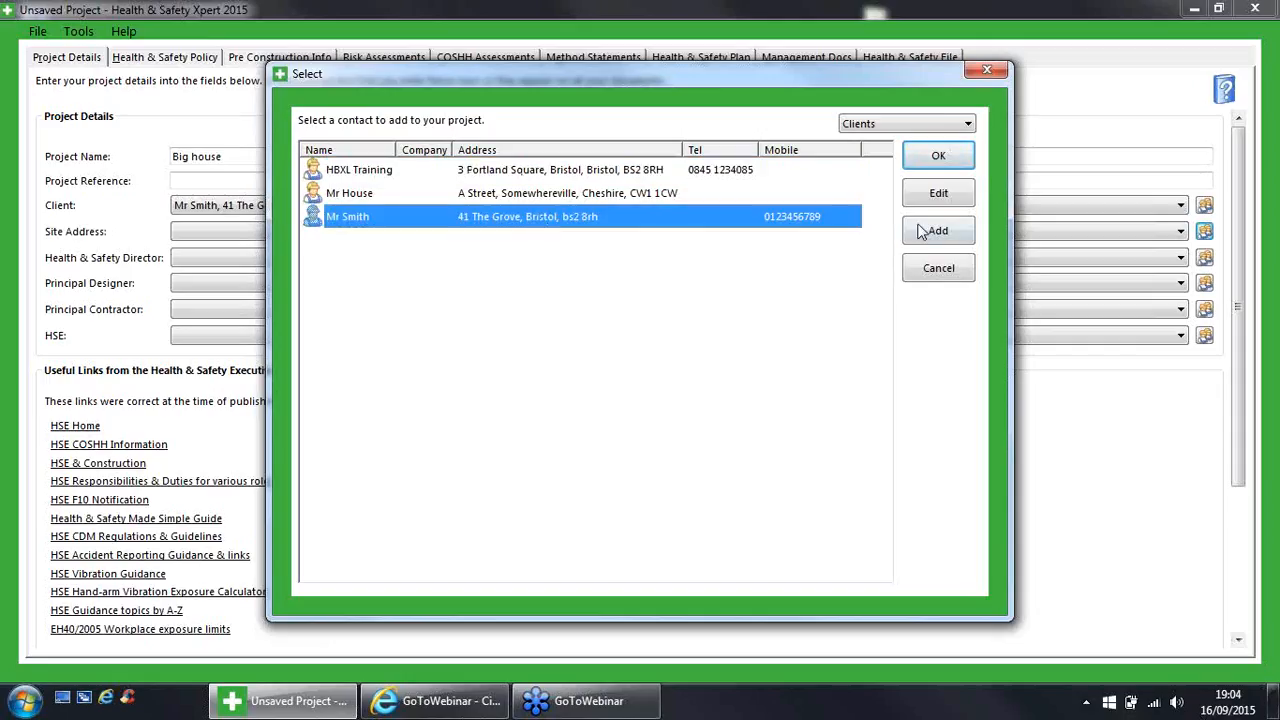
pyautogui.click(938, 158)
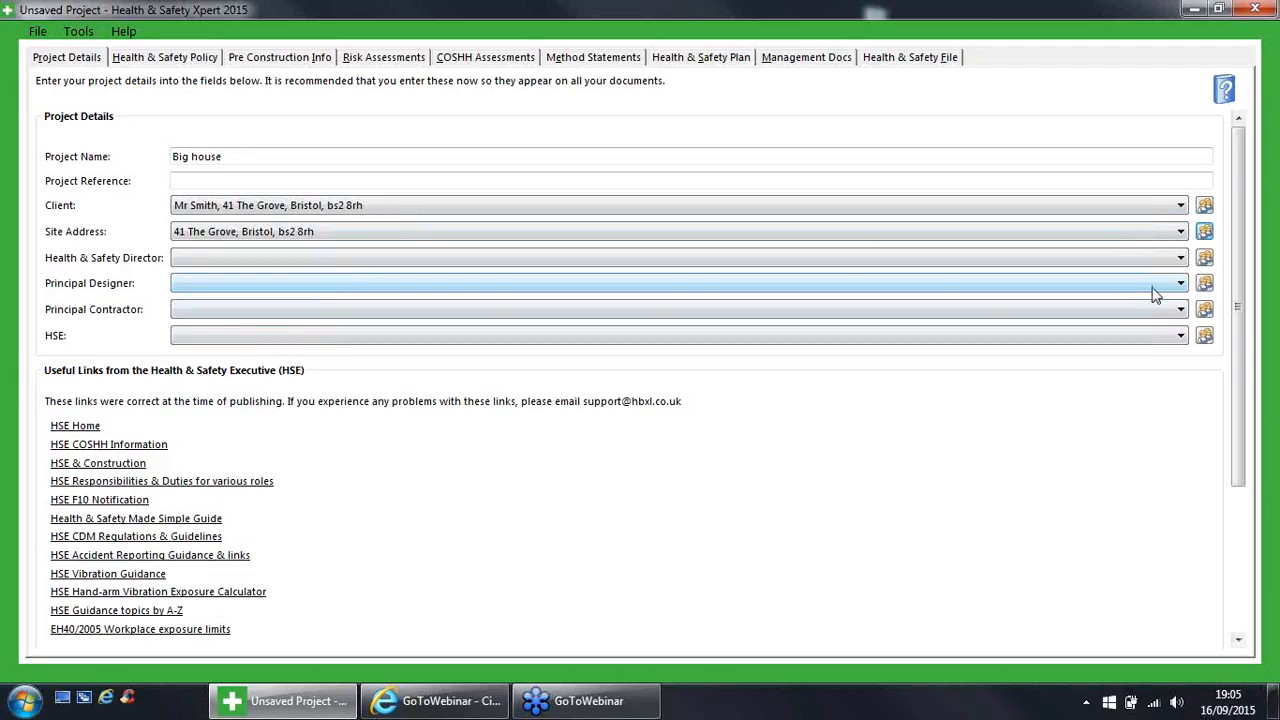
# Step: Start a new designer contact with the designer's full name and company 'We draw Stuff Ltd'
pyautogui.click(1182, 285)
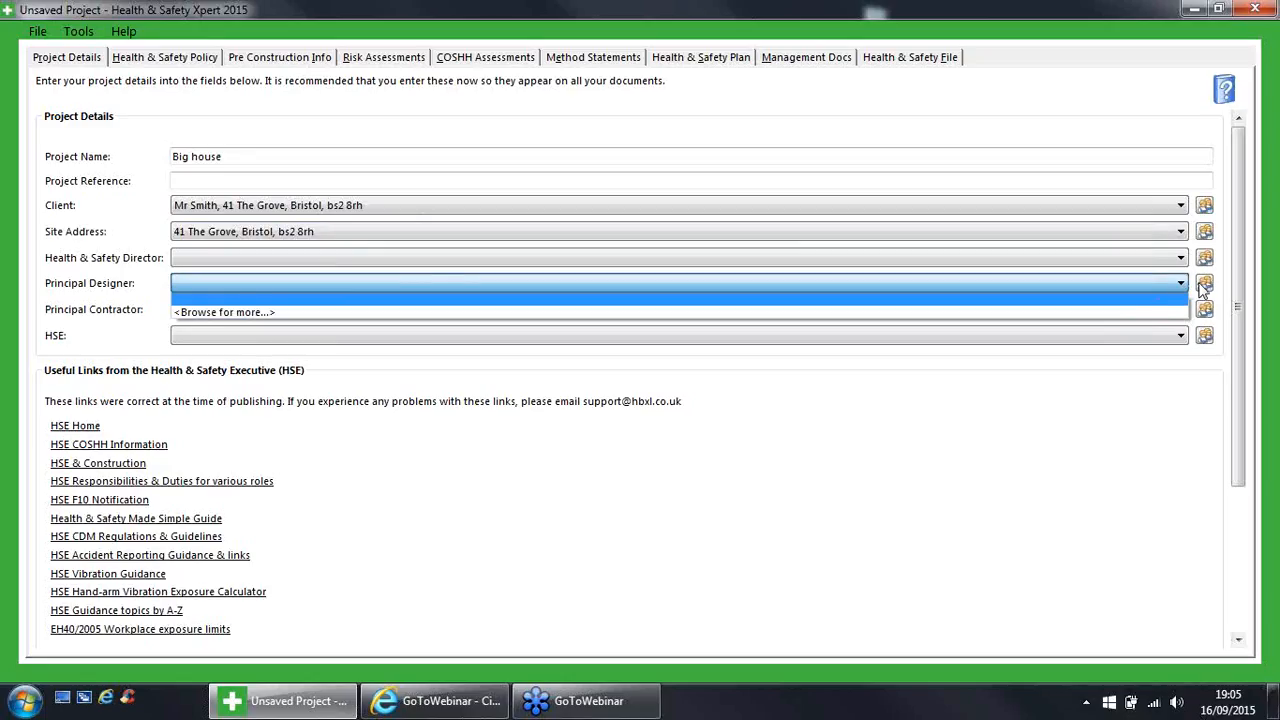
pyautogui.click(1204, 287)
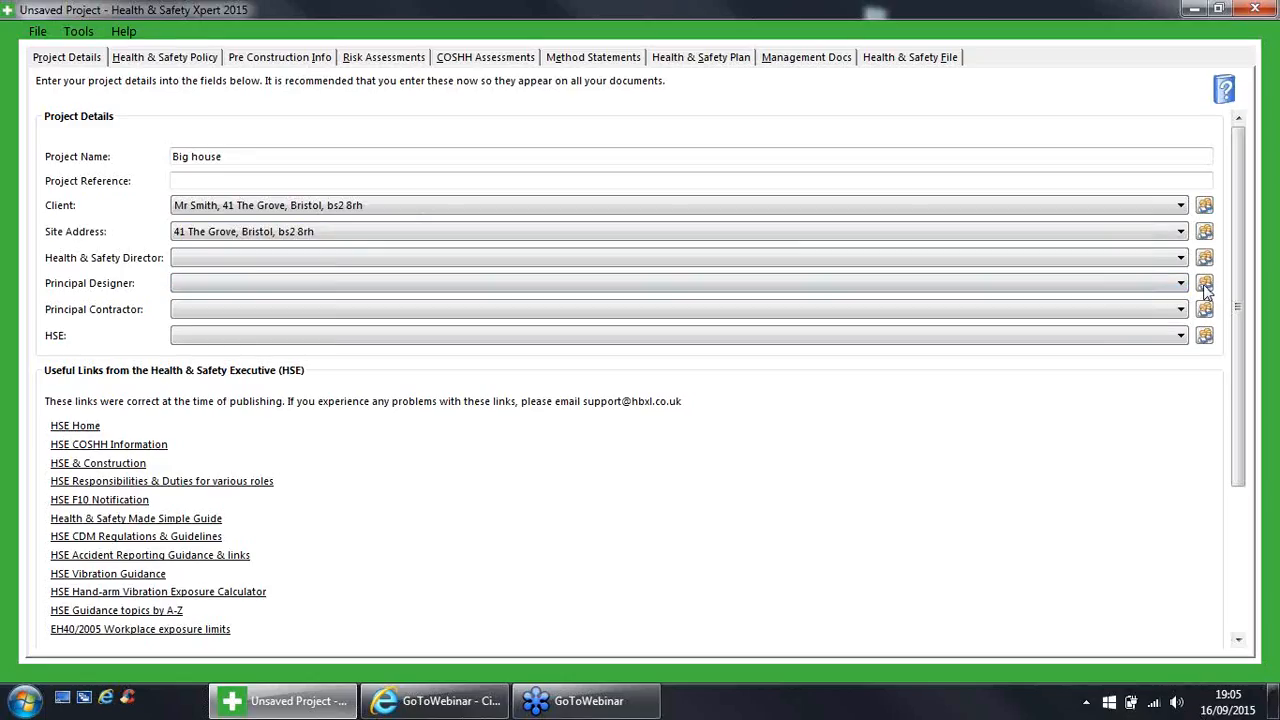
pyautogui.click(1205, 286)
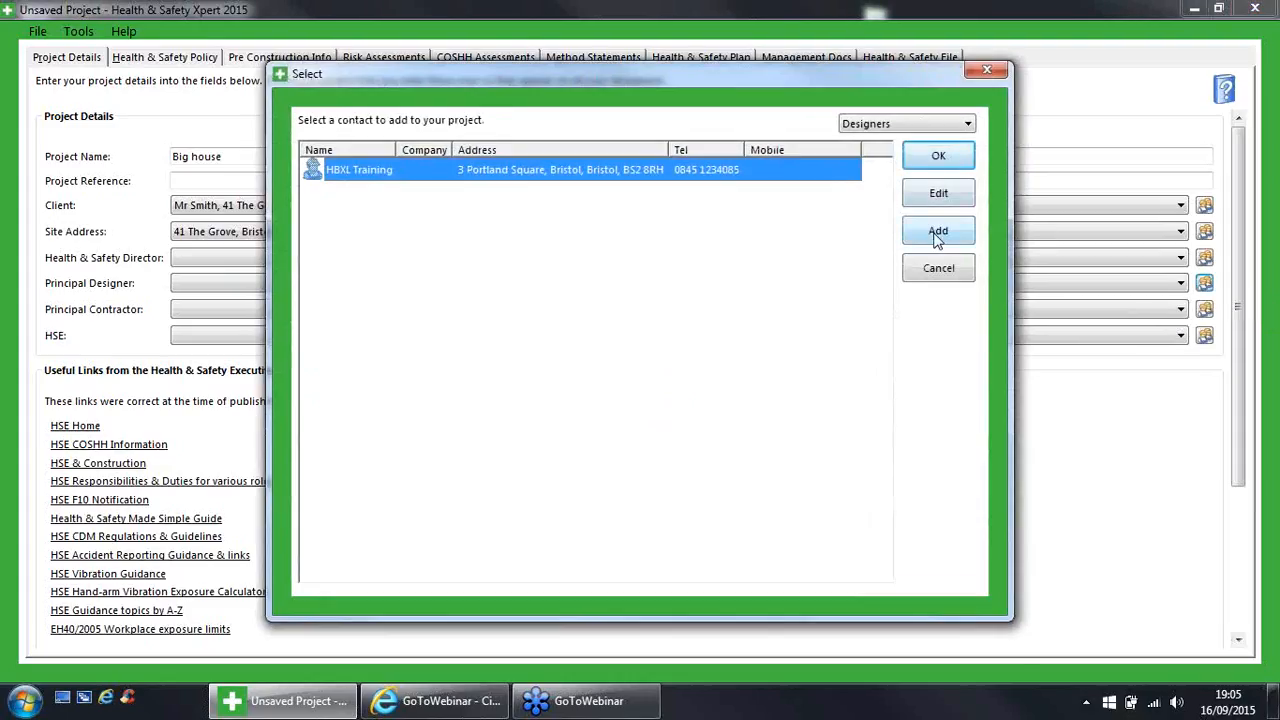
pyautogui.click(937, 234)
pyautogui.click(566, 152)
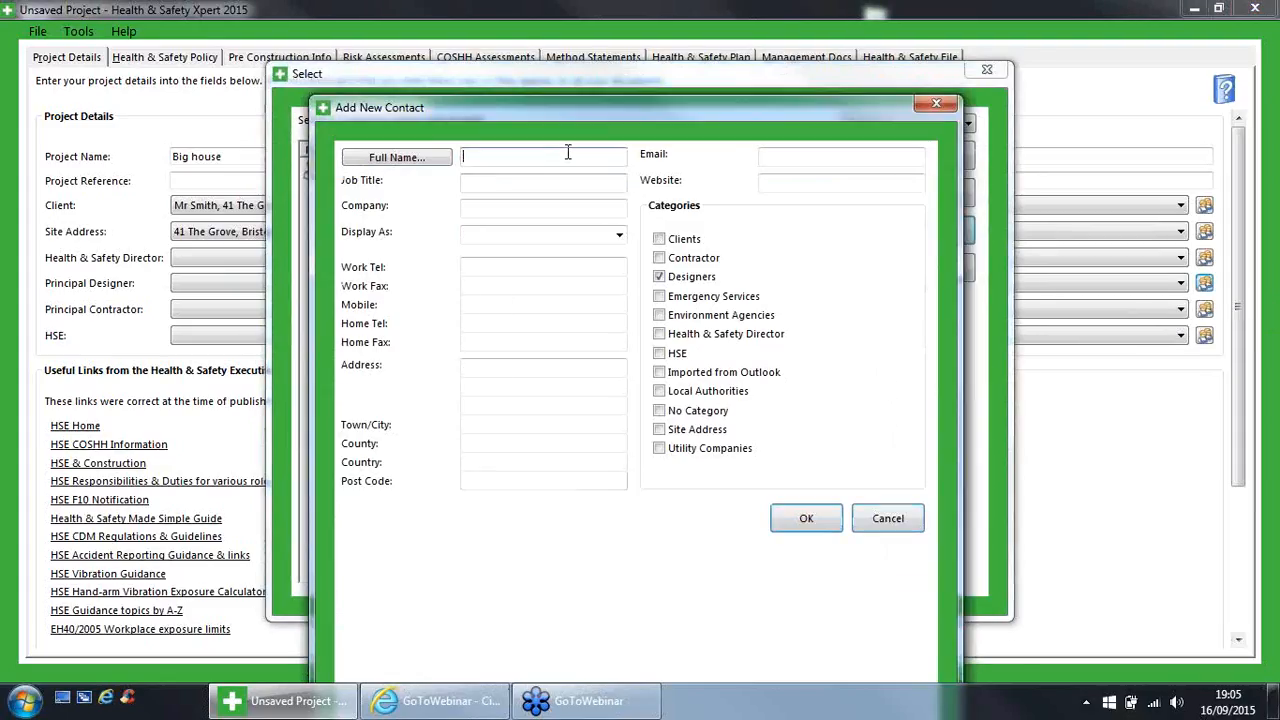
pyautogui.write('Mr Drawing')
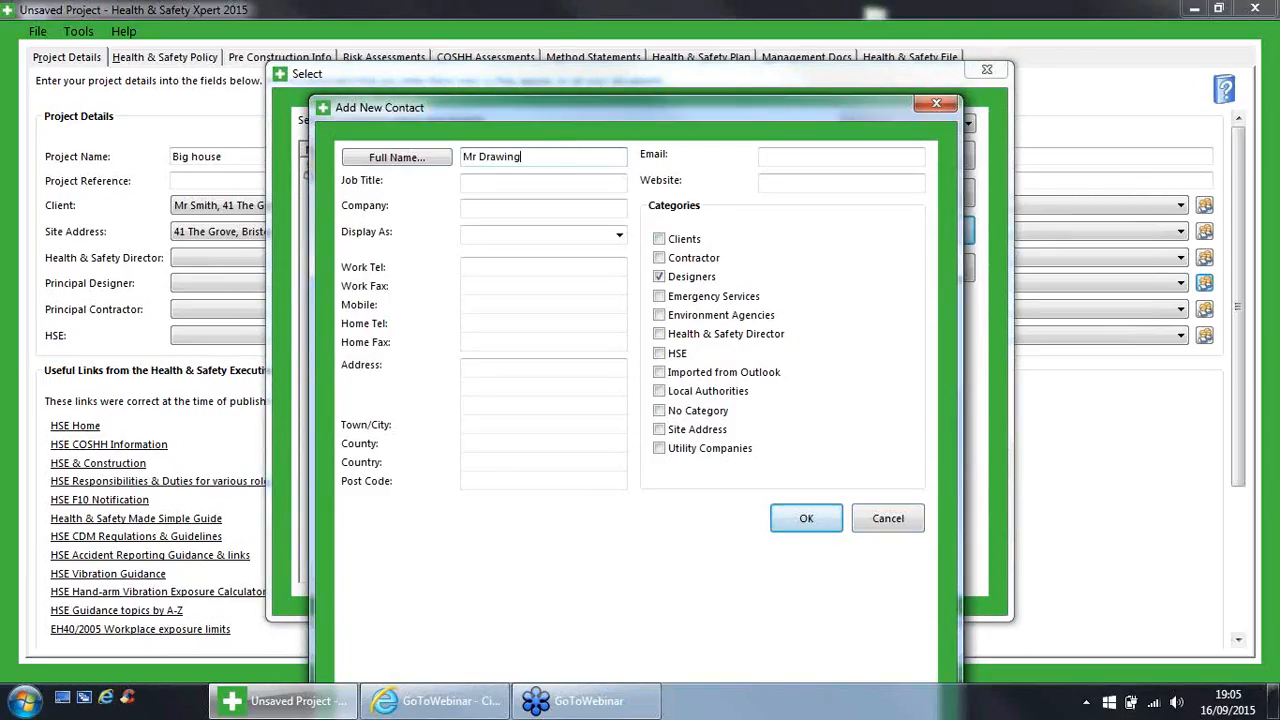
pyautogui.click(492, 211)
pyautogui.write('We draw ')
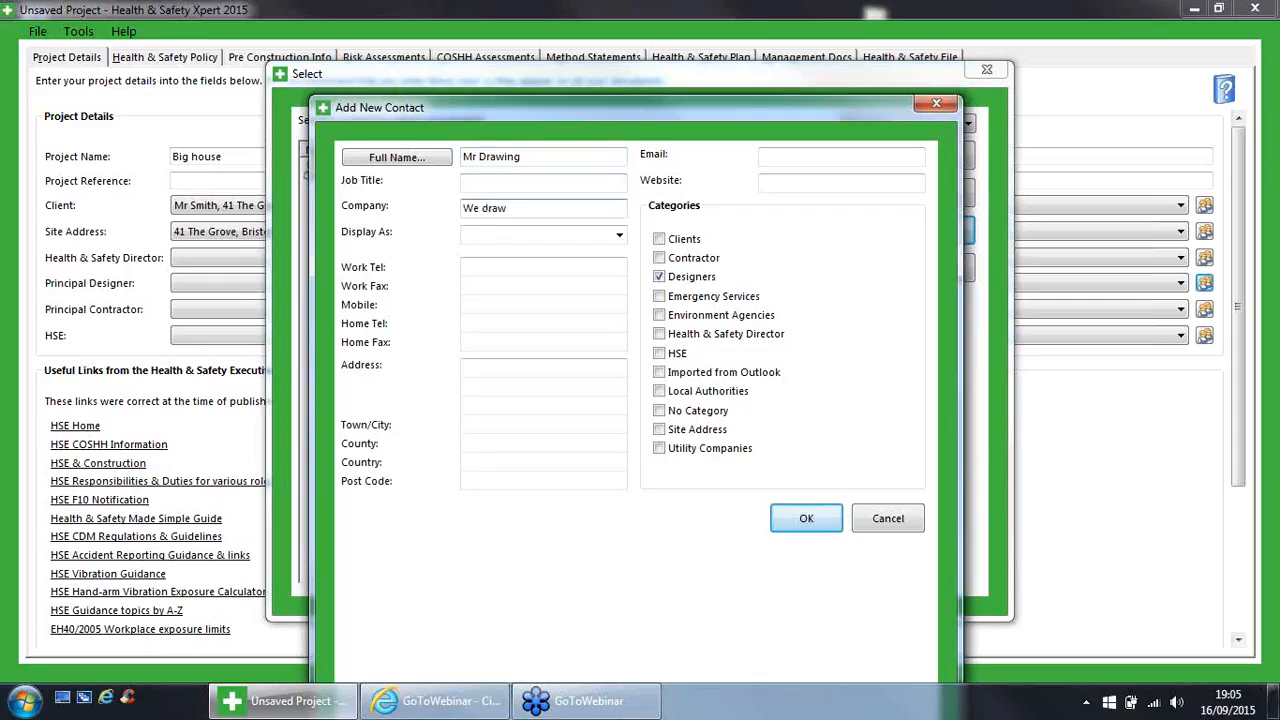
pyautogui.write('Stuff Ltd')
# Step: Add the designer's street address, town and own-name display, save and assign as Principal Designer
pyautogui.click(524, 368)
pyautogui.write('1 ')
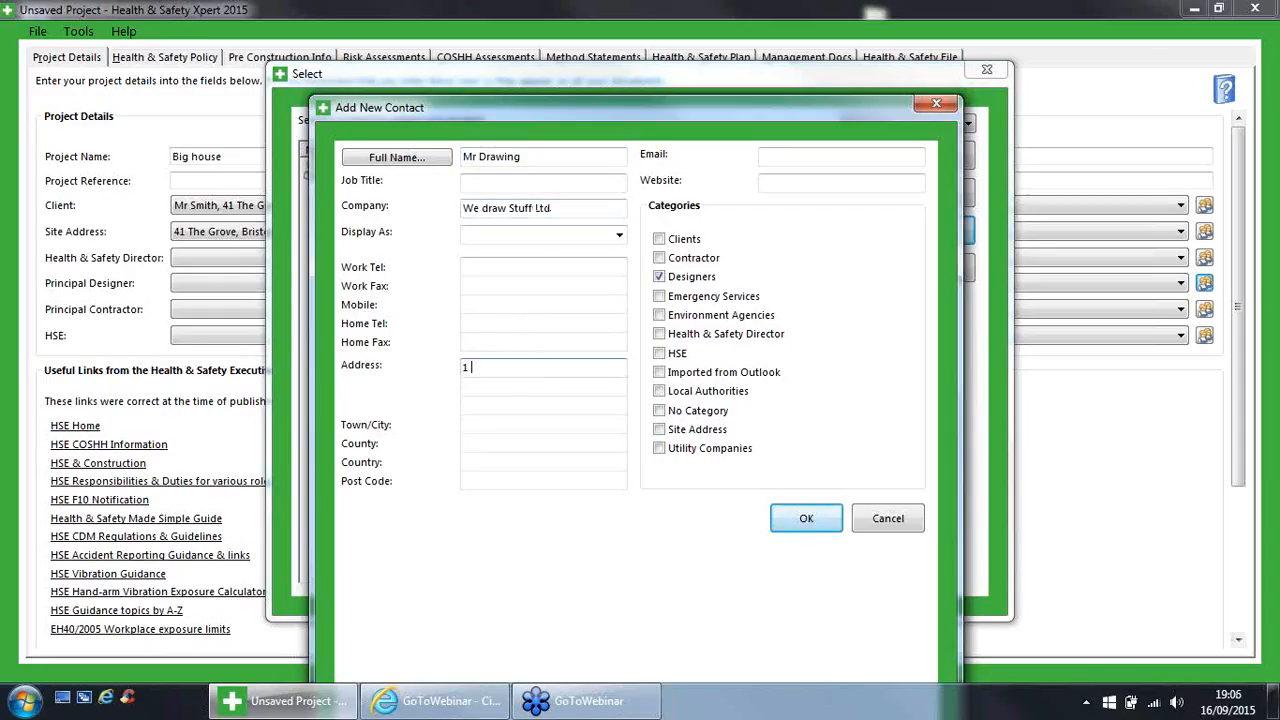
pyautogui.write('Cad Street')
pyautogui.click(516, 429)
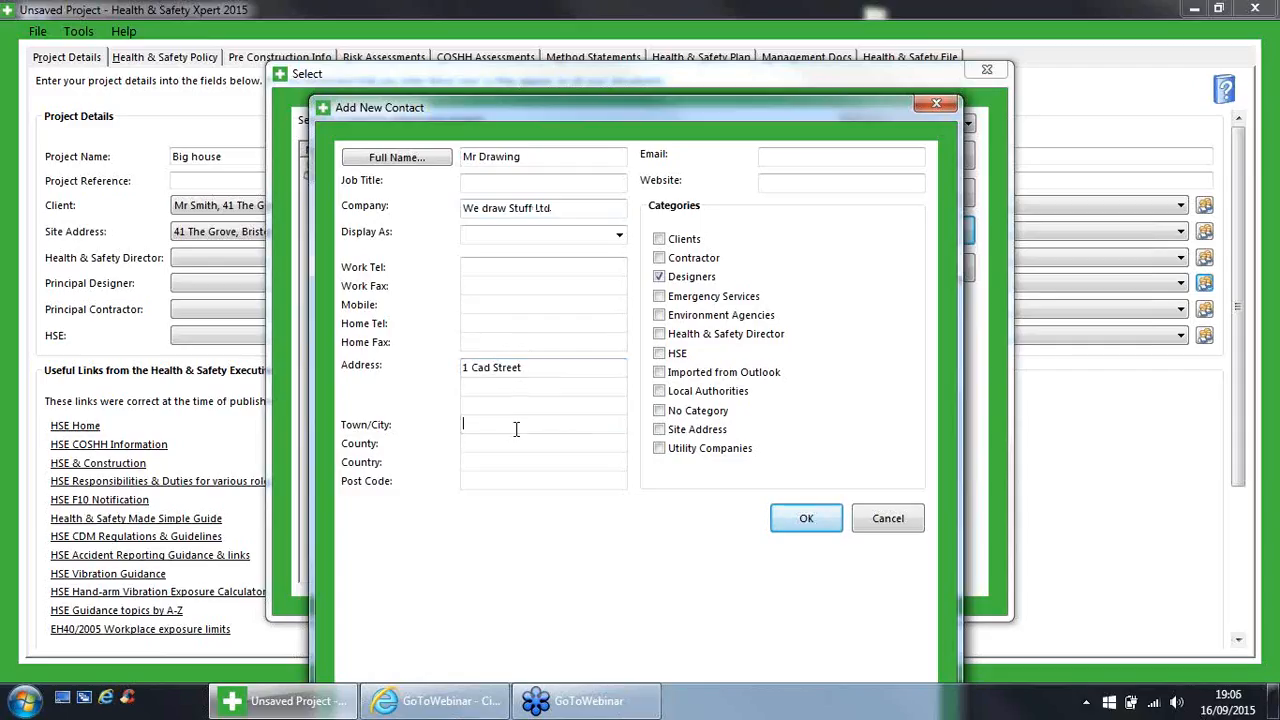
pyautogui.write('Design Town')
pyautogui.click(808, 520)
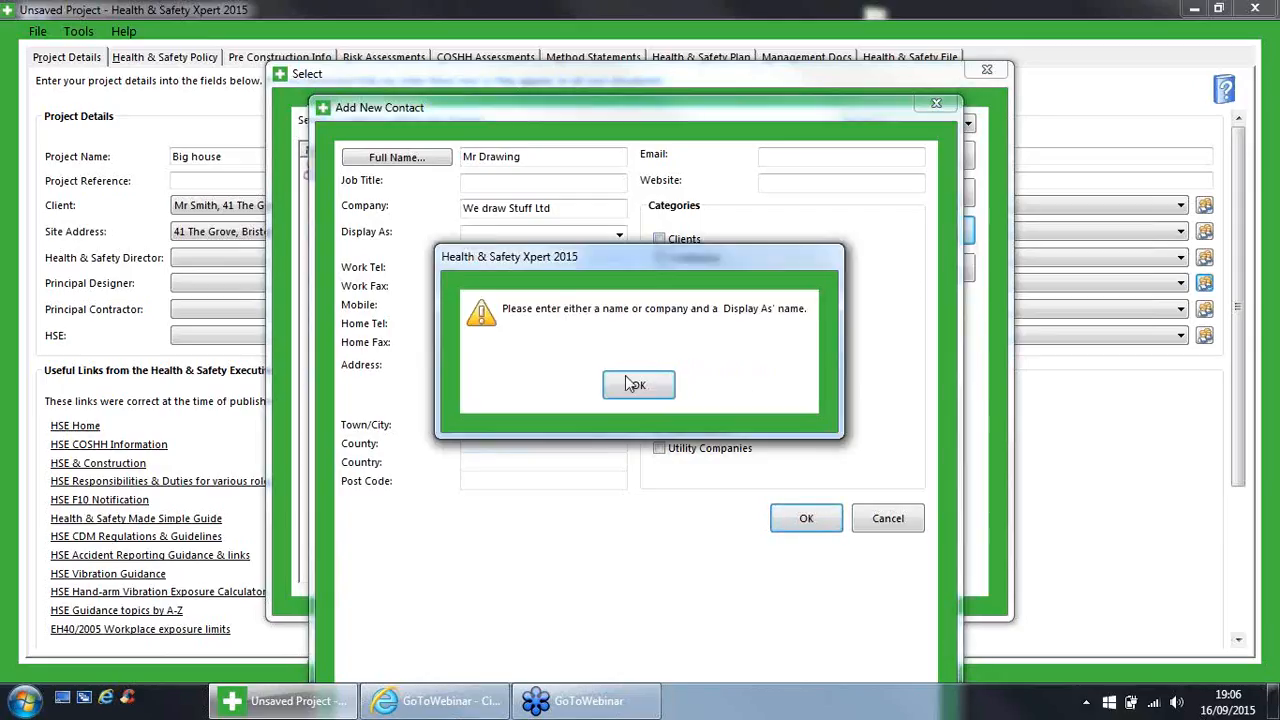
pyautogui.click(641, 392)
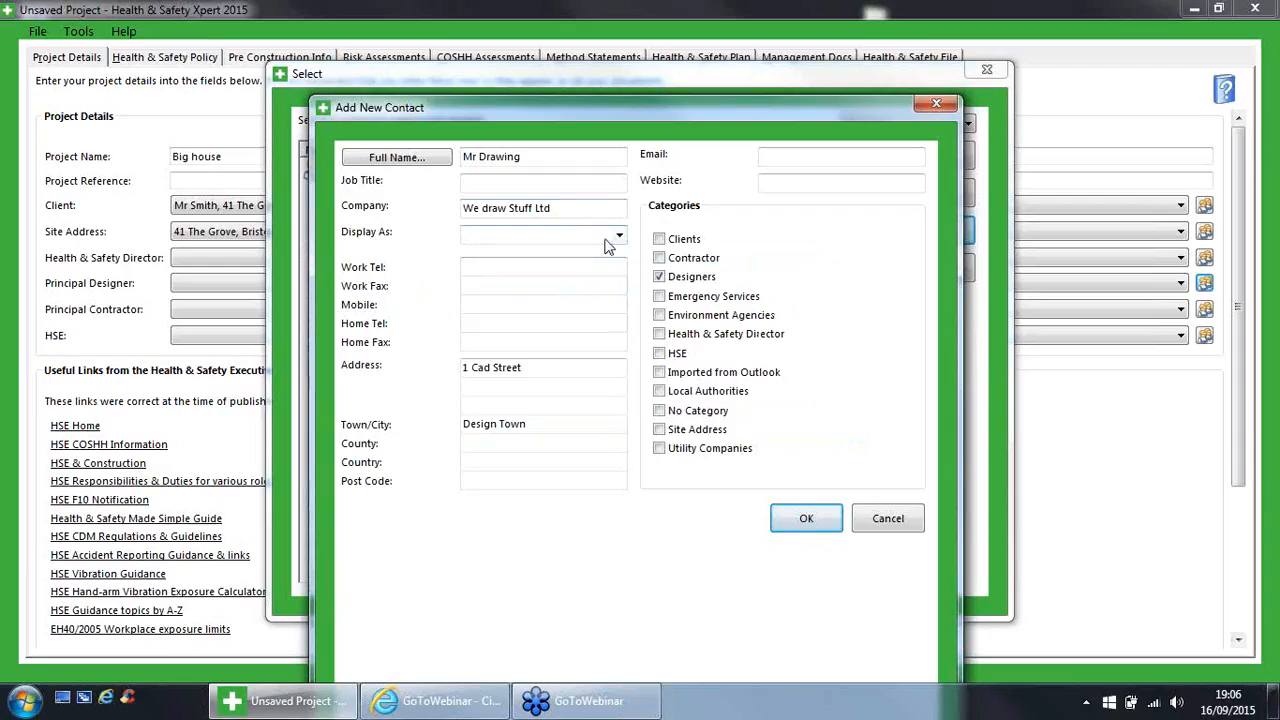
pyautogui.click(619, 237)
pyautogui.click(540, 265)
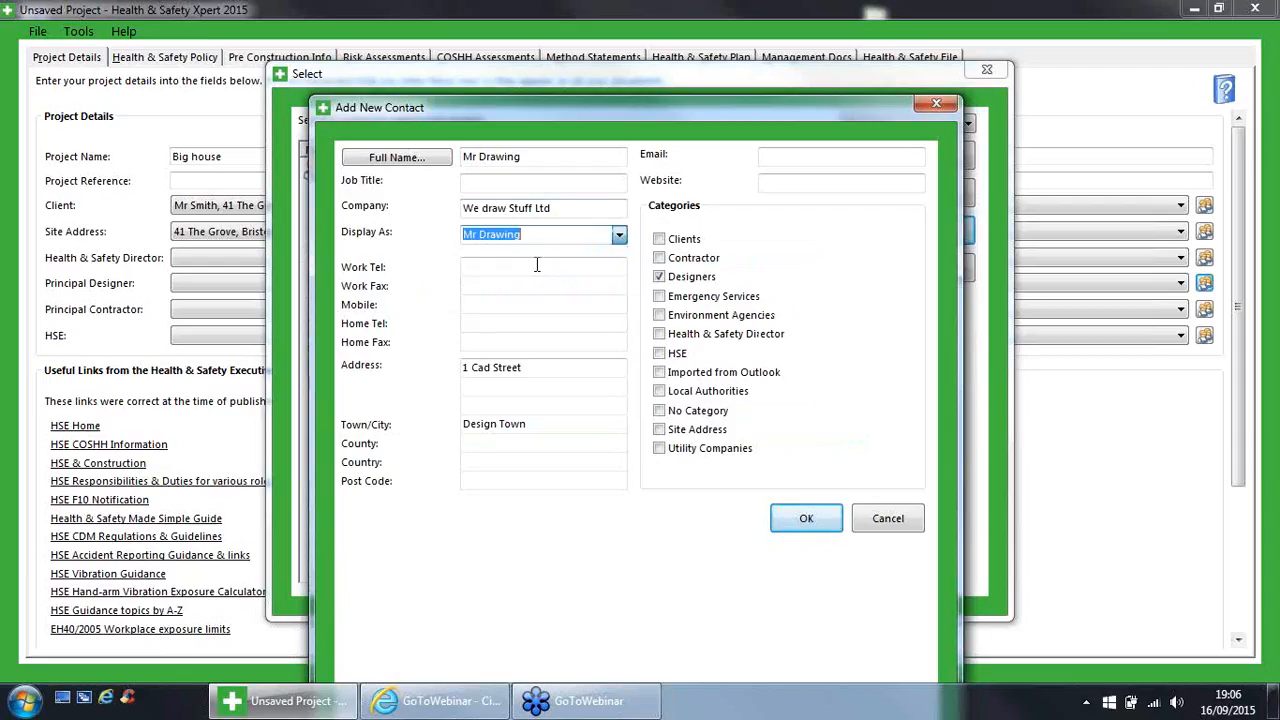
pyautogui.click(810, 518)
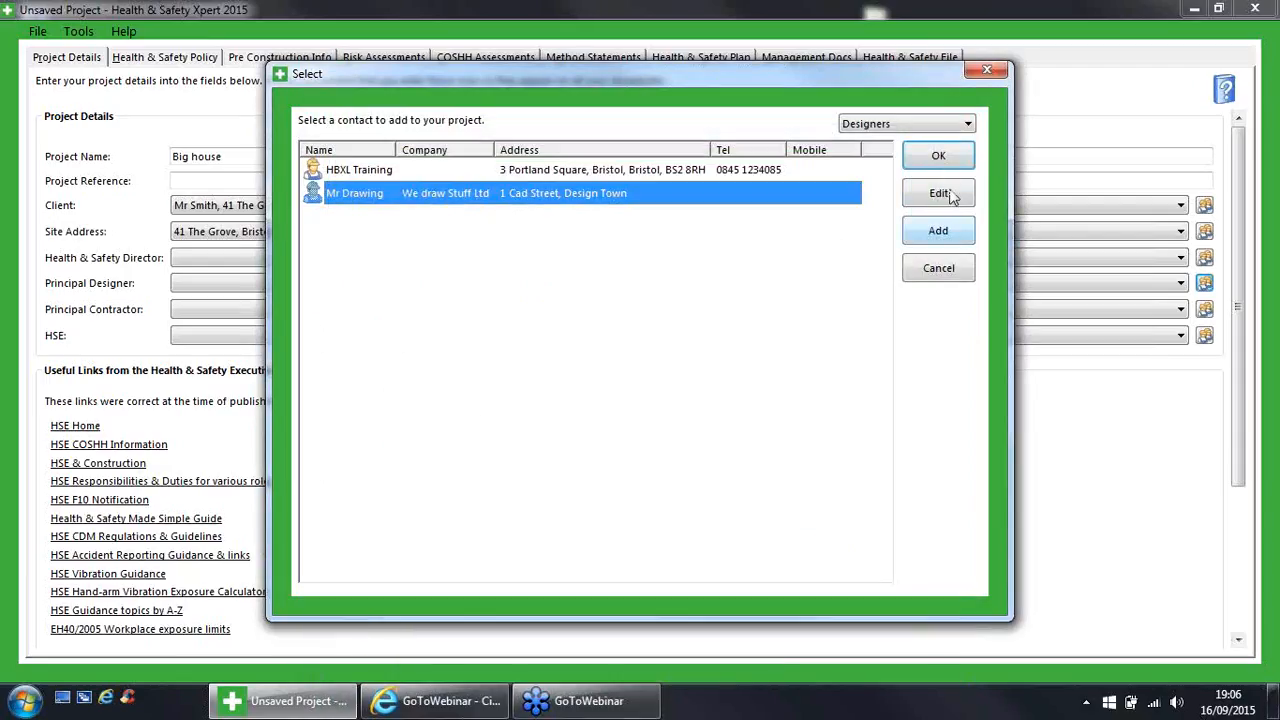
pyautogui.click(938, 157)
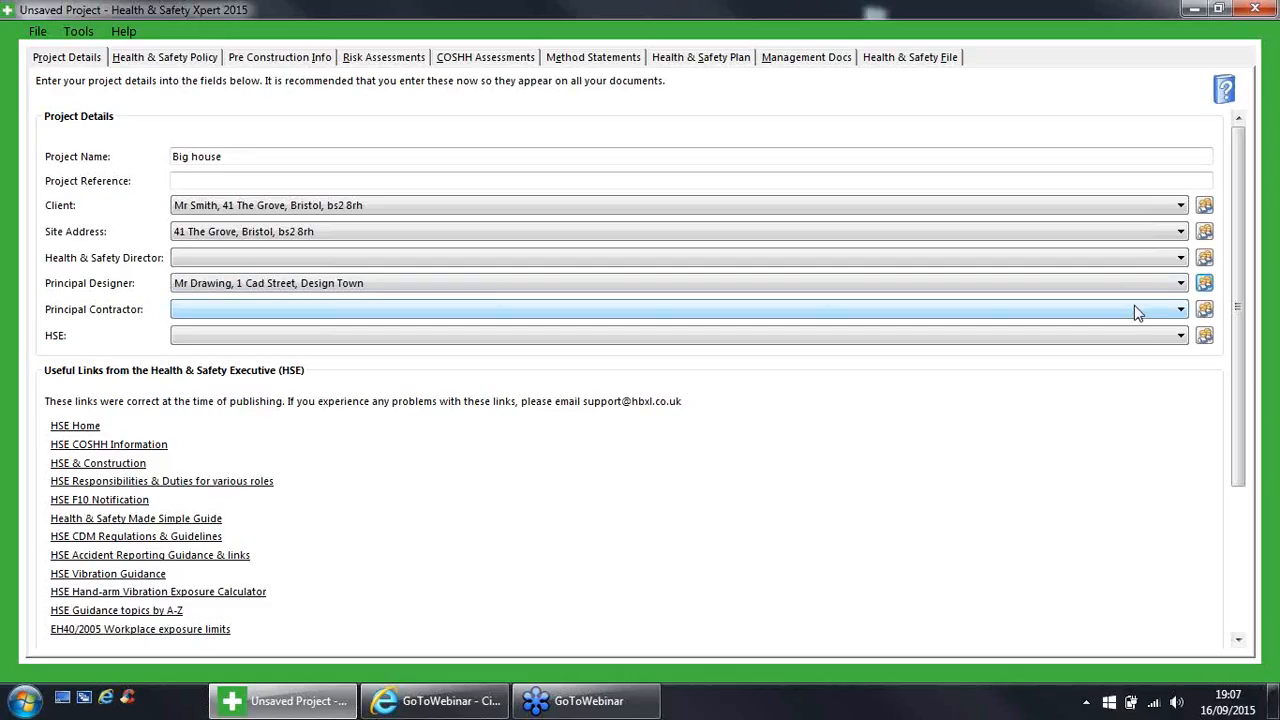
# Step: Add a new contractor contact with the contractor's name, job title 'Boss Builder' and company 'We Build Things'
pyautogui.click(1135, 309)
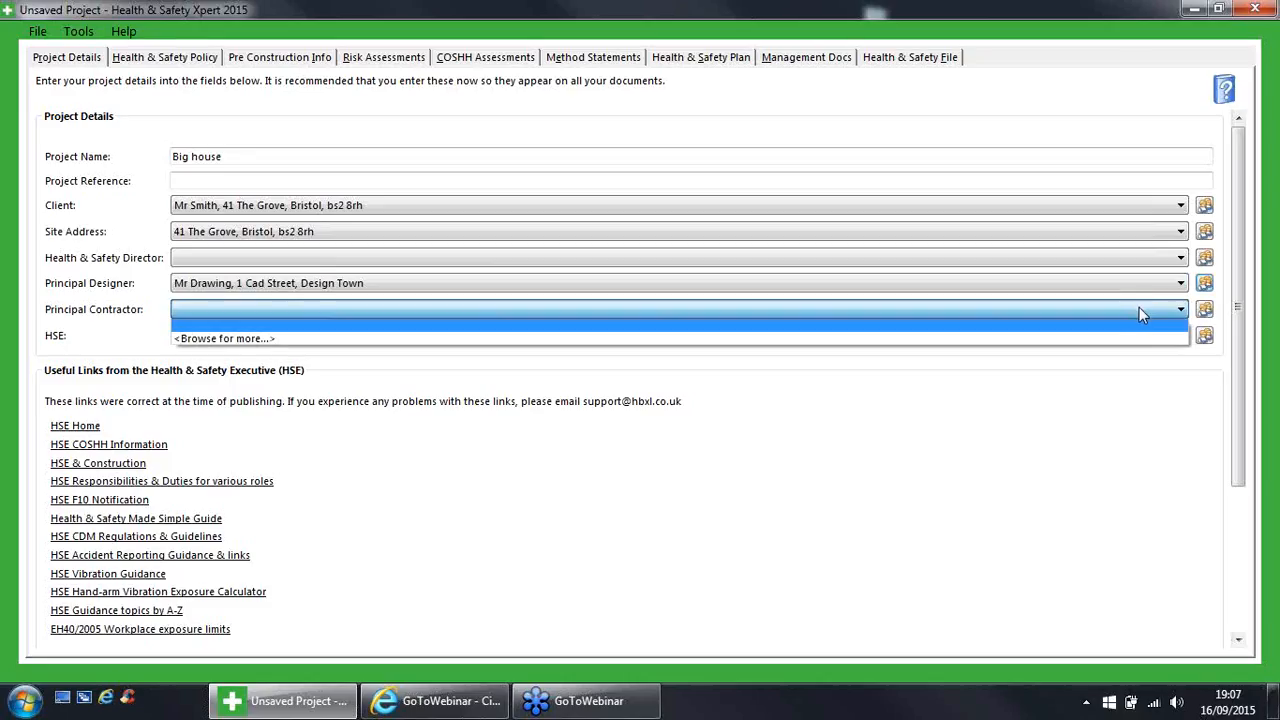
pyautogui.click(1205, 311)
pyautogui.click(1205, 311)
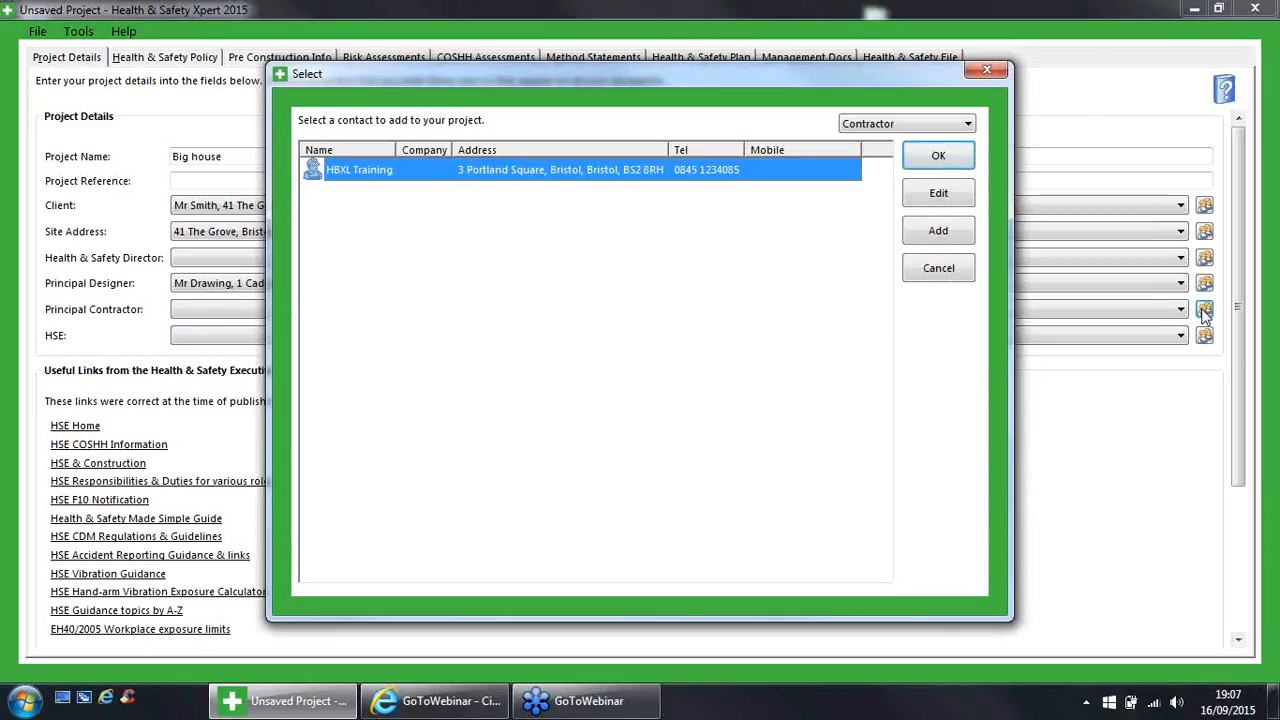
pyautogui.click(936, 231)
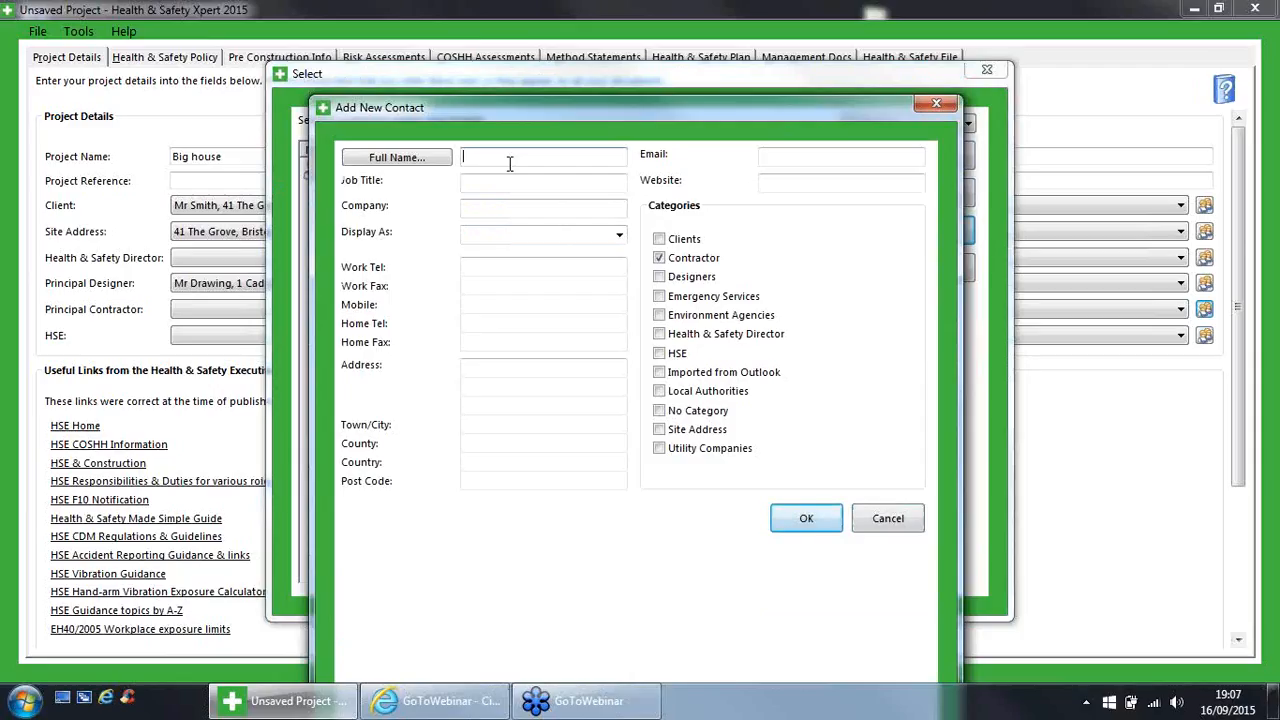
pyautogui.write('Mr Britten')
pyautogui.press('Tab')
pyautogui.write('B')
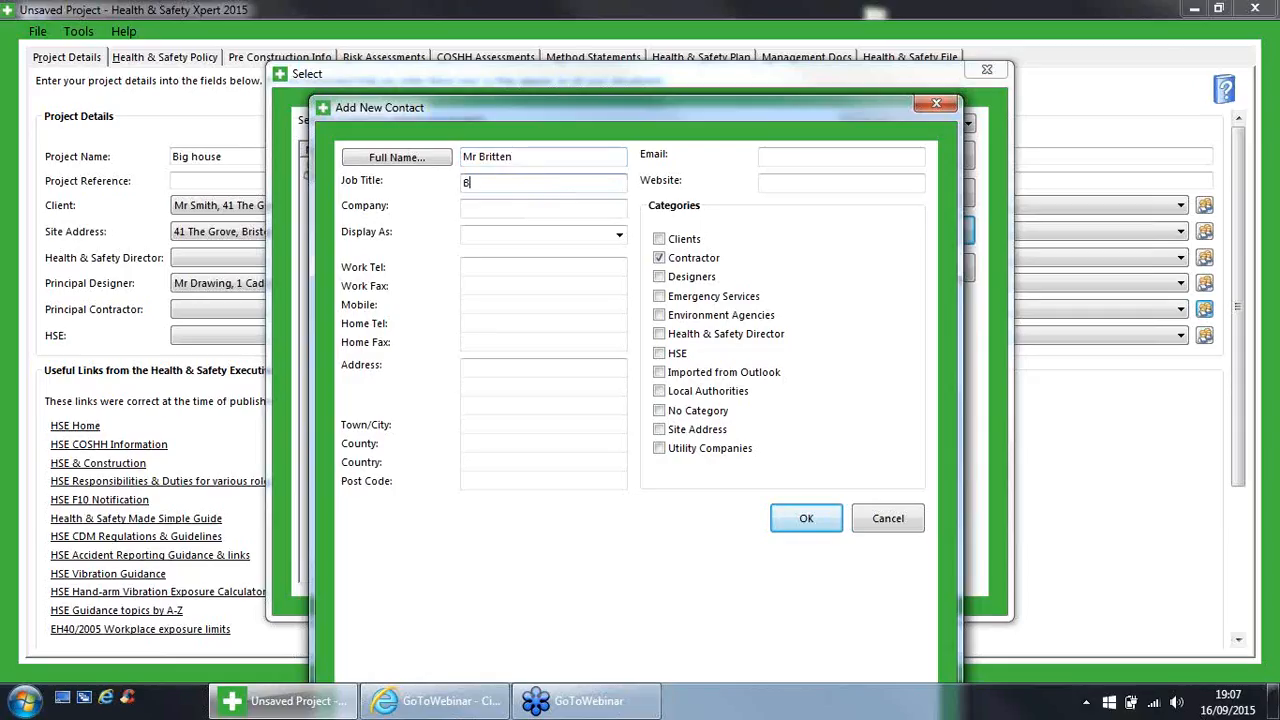
pyautogui.write('oss Builder')
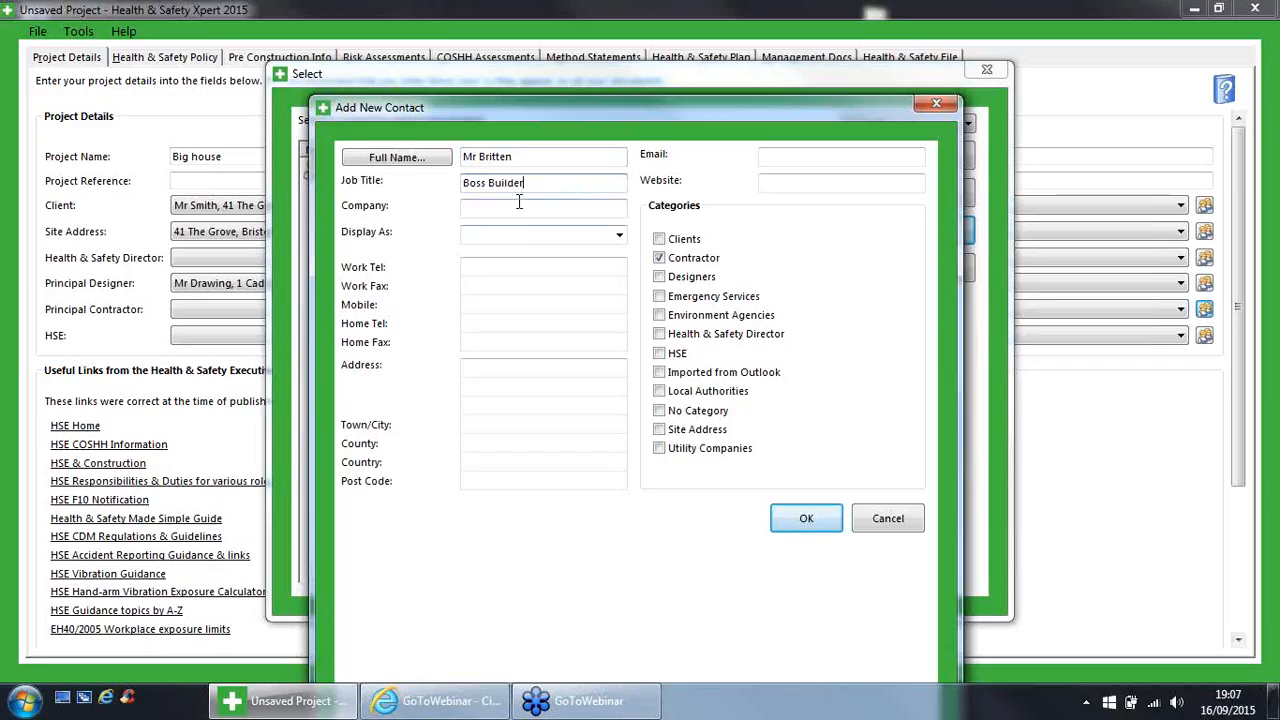
pyautogui.click(548, 216)
pyautogui.write('We B')
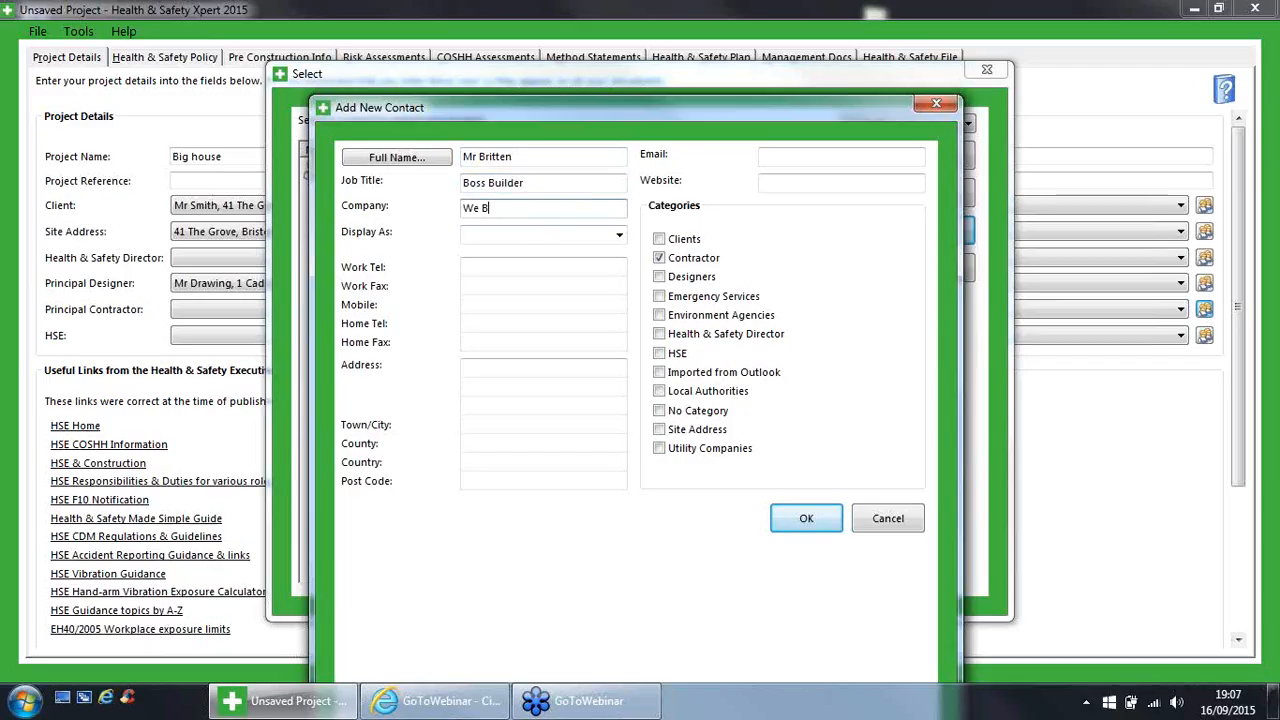
pyautogui.write('uild Things')
# Step: Set own-name display and enter the contractor's mobile, street address, town and post code
pyautogui.click(619, 233)
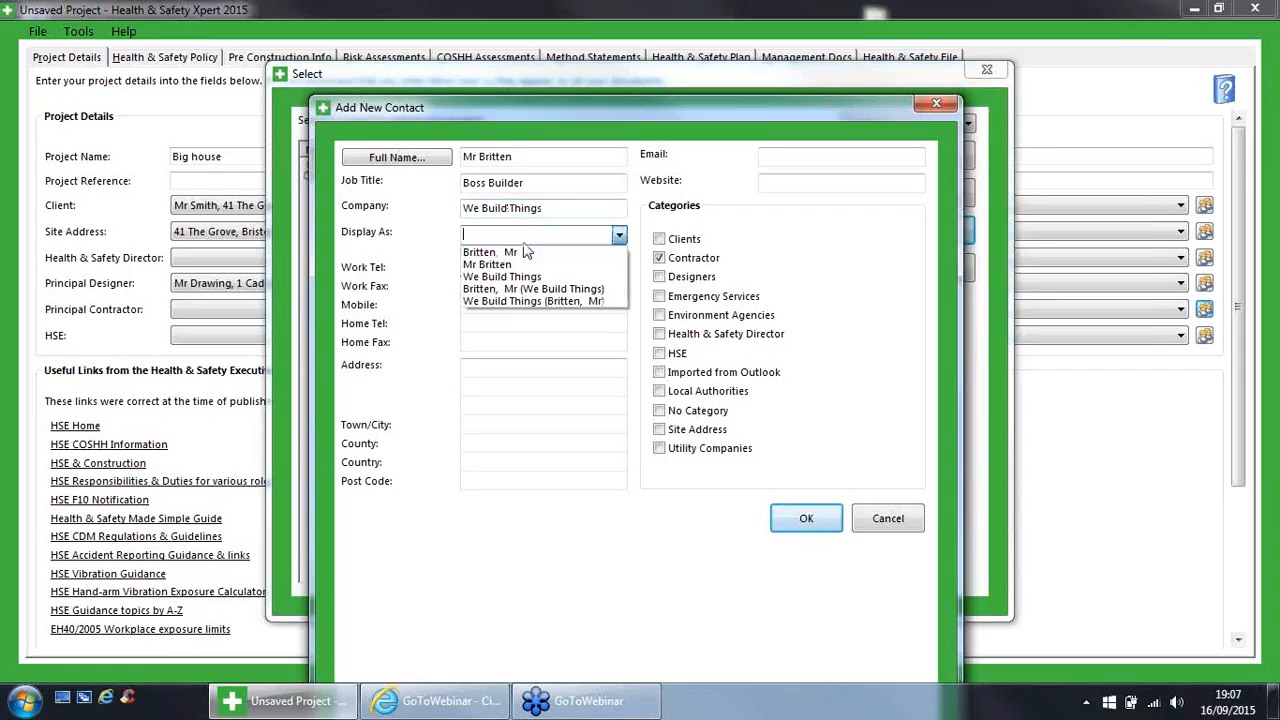
pyautogui.click(510, 265)
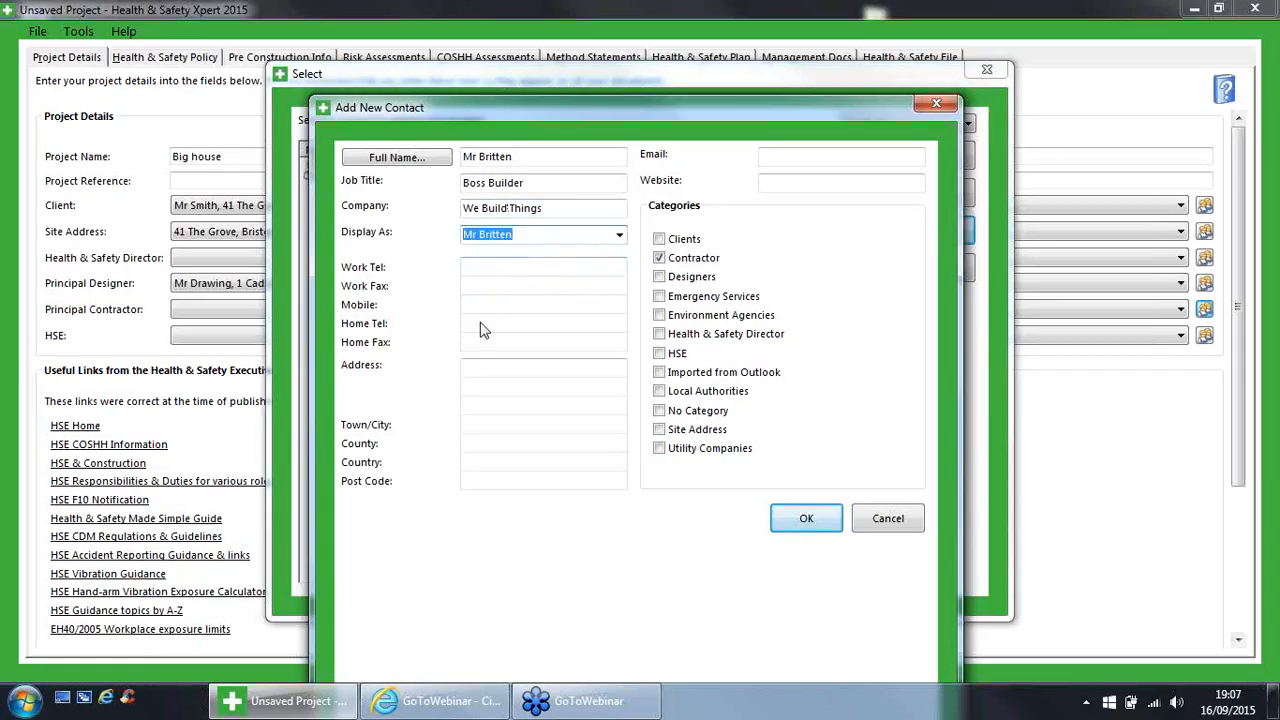
pyautogui.click(484, 305)
pyautogui.write('0123456789')
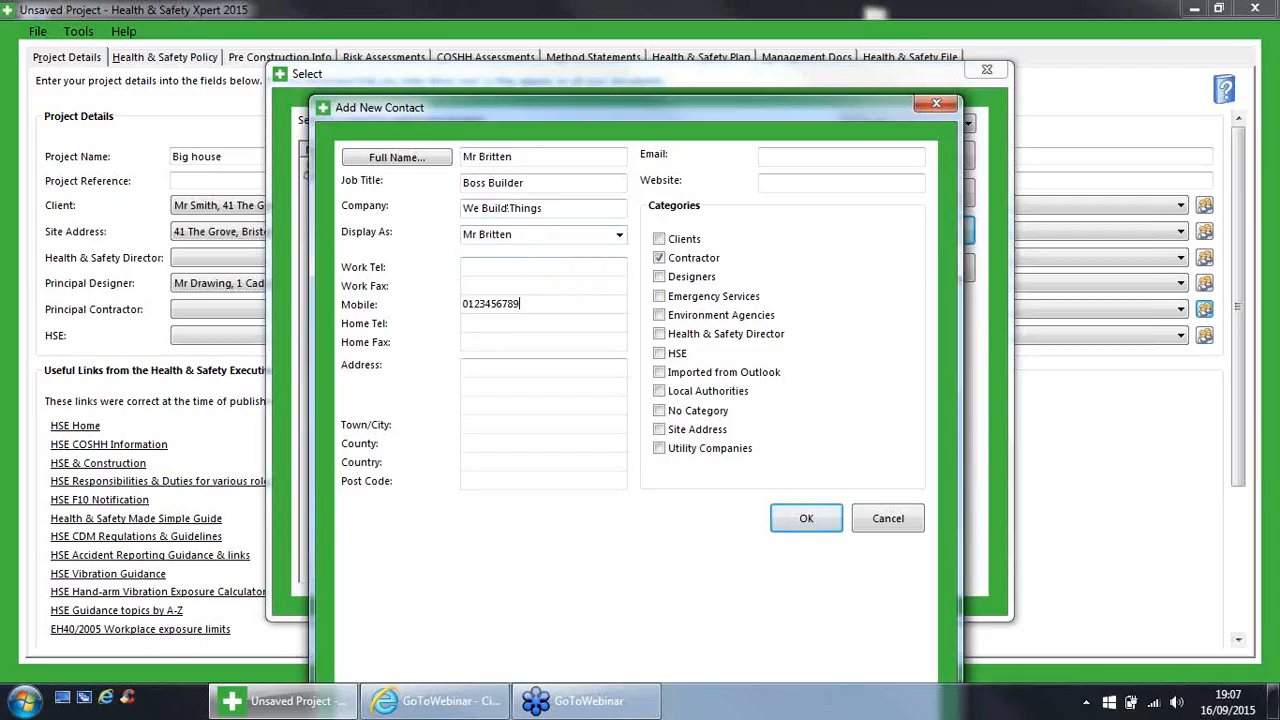
pyautogui.click(505, 368)
pyautogui.write('2')
pyautogui.press('BackSpace')
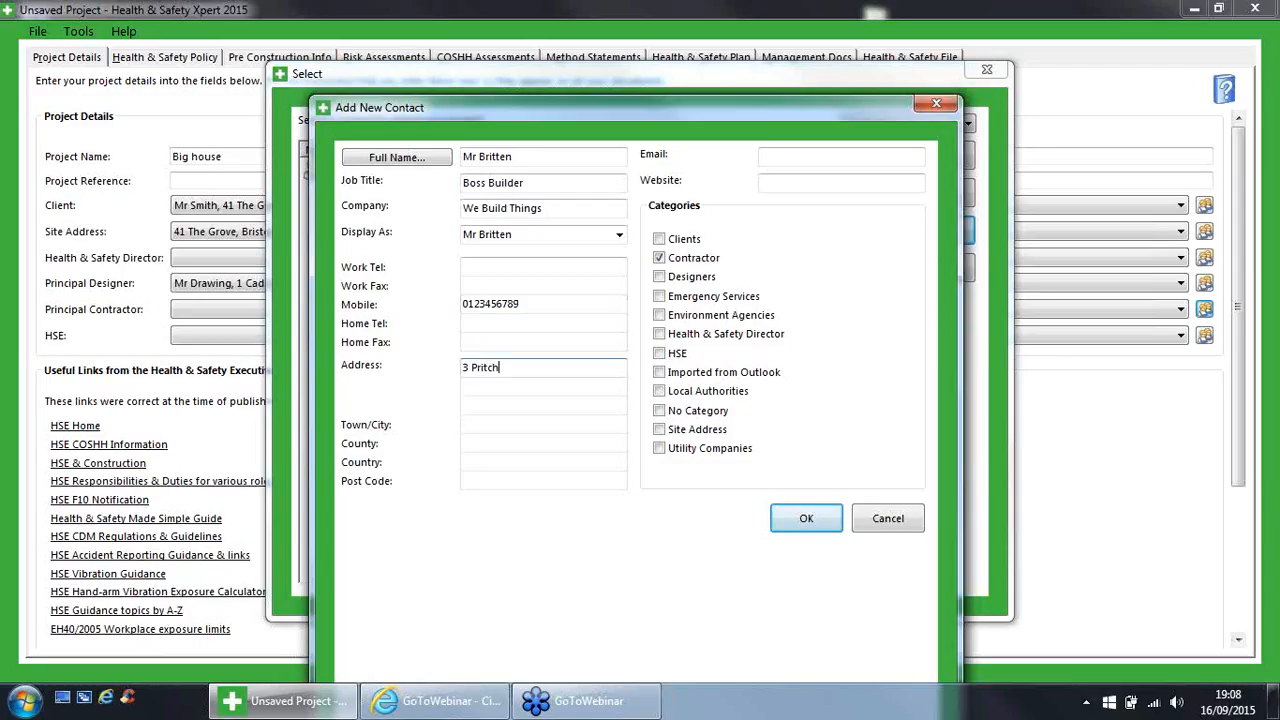
pyautogui.press('Tab')
pyautogui.press('Tab')
pyautogui.press('Tab')
pyautogui.write('Eristrol')
pyautogui.click(539, 480)
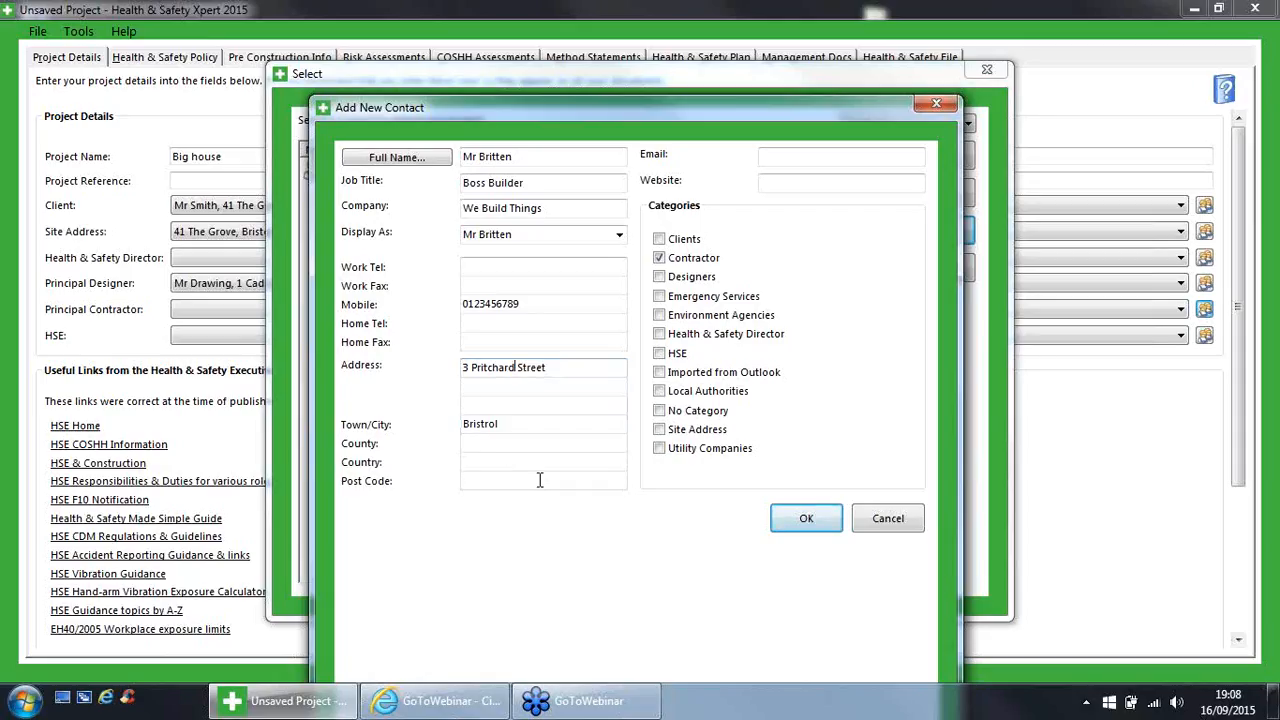
pyautogui.write('BS2 8RH')
# Step: Leave Designers unticked, save the contact and assign it as Principal Contractor
pyautogui.click(659, 277)
pyautogui.click(665, 280)
pyautogui.click(810, 521)
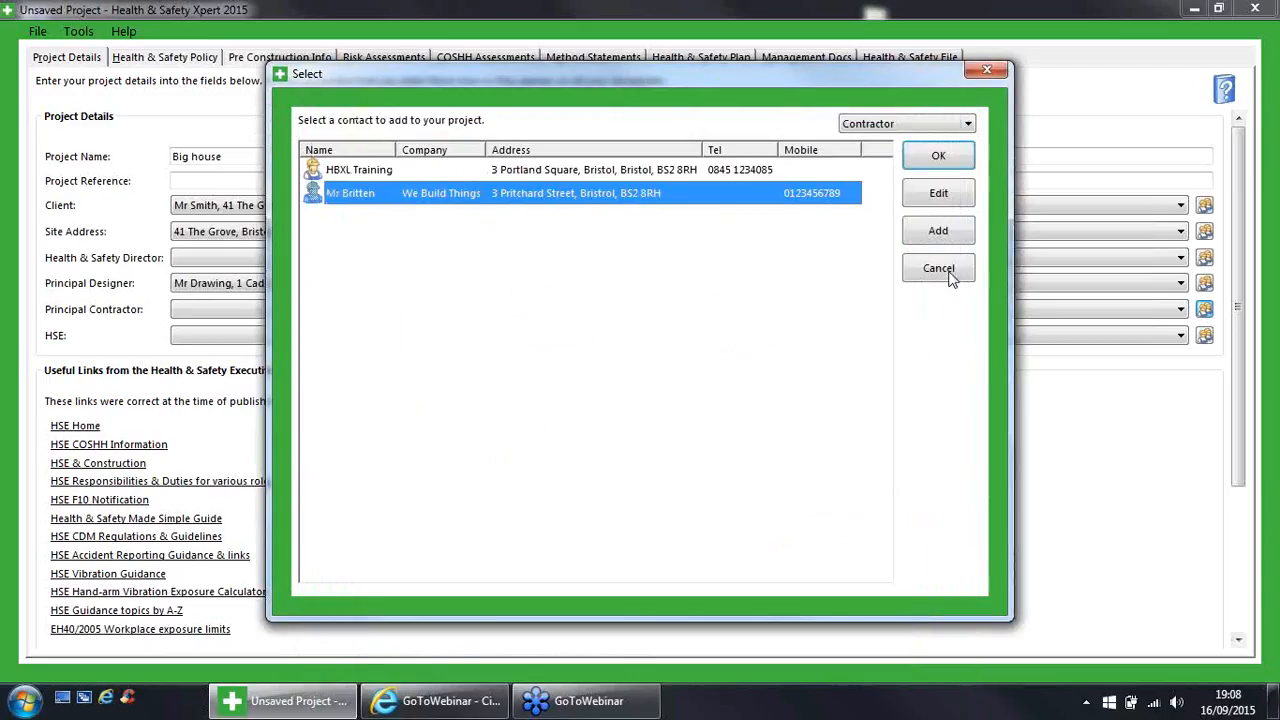
pyautogui.click(938, 156)
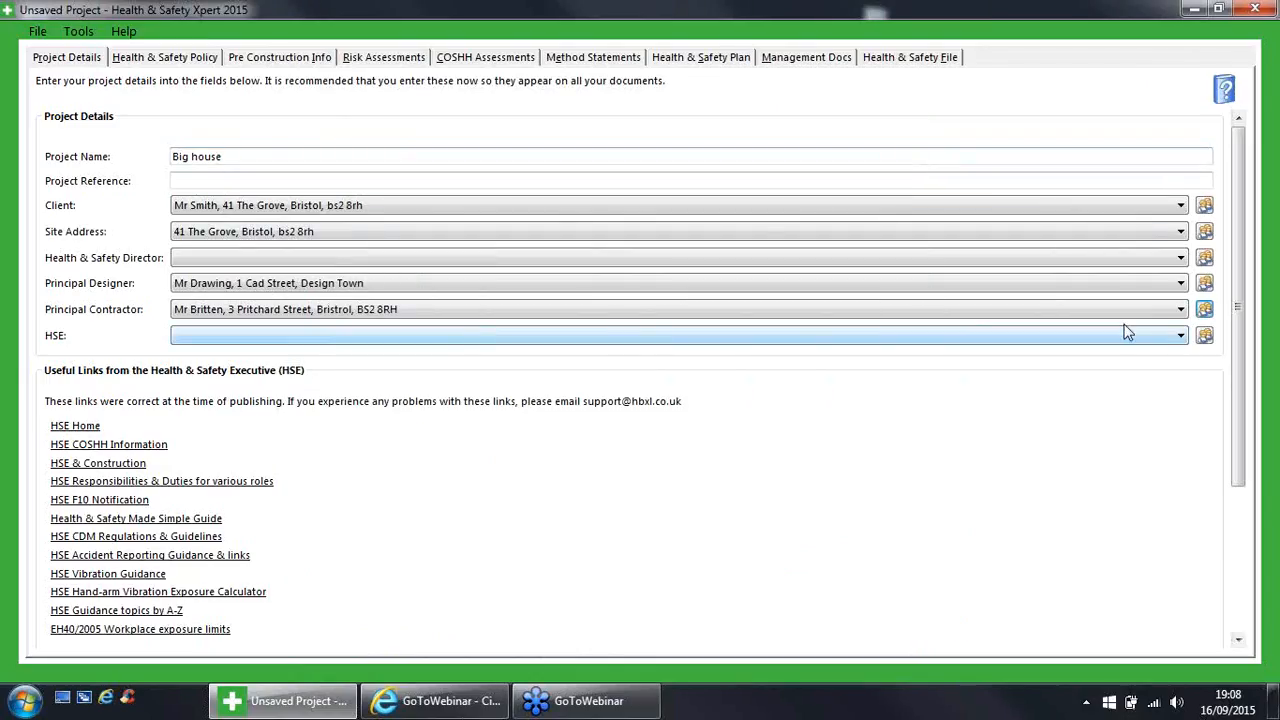
# Step: Pick HSE Bristol, Somerset, Bath and North East Somerset as the project's HSE office
pyautogui.click(1203, 338)
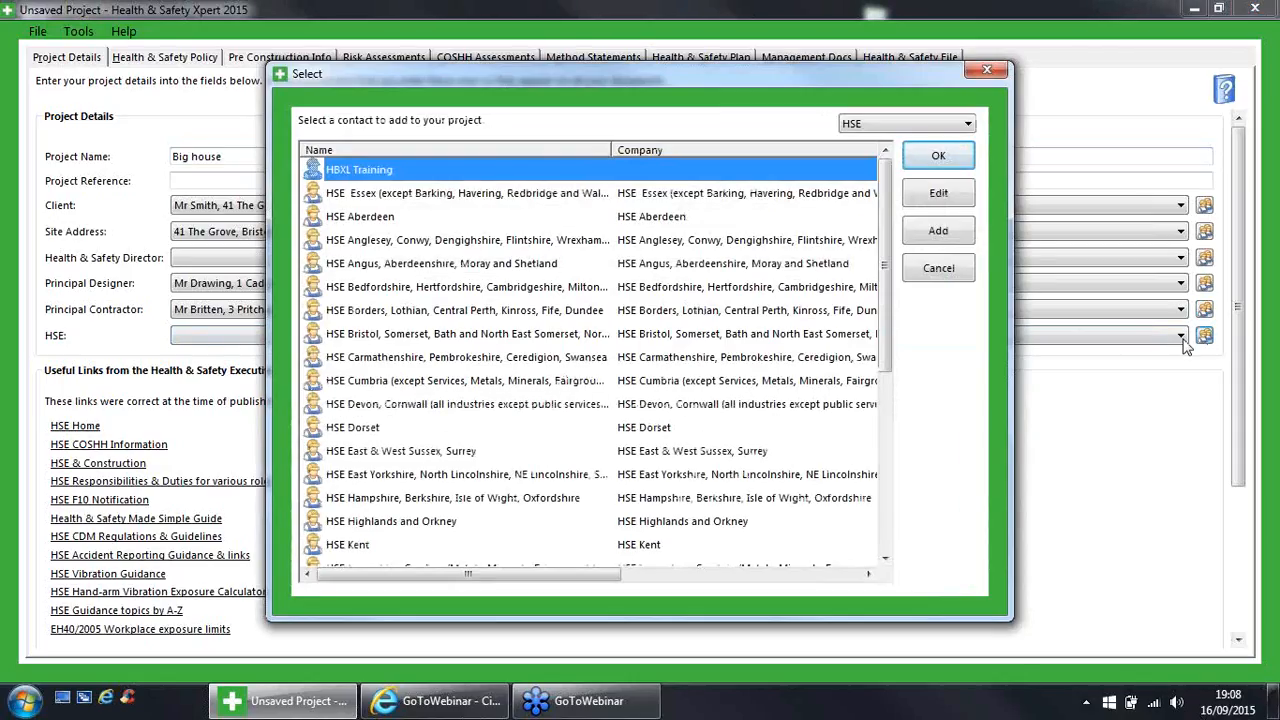
pyautogui.moveTo(889, 320)
pyautogui.mouseDown()
pyautogui.moveTo(878, 502)
pyautogui.moveTo(902, 412)
pyautogui.moveTo(886, 320)
pyautogui.mouseUp()
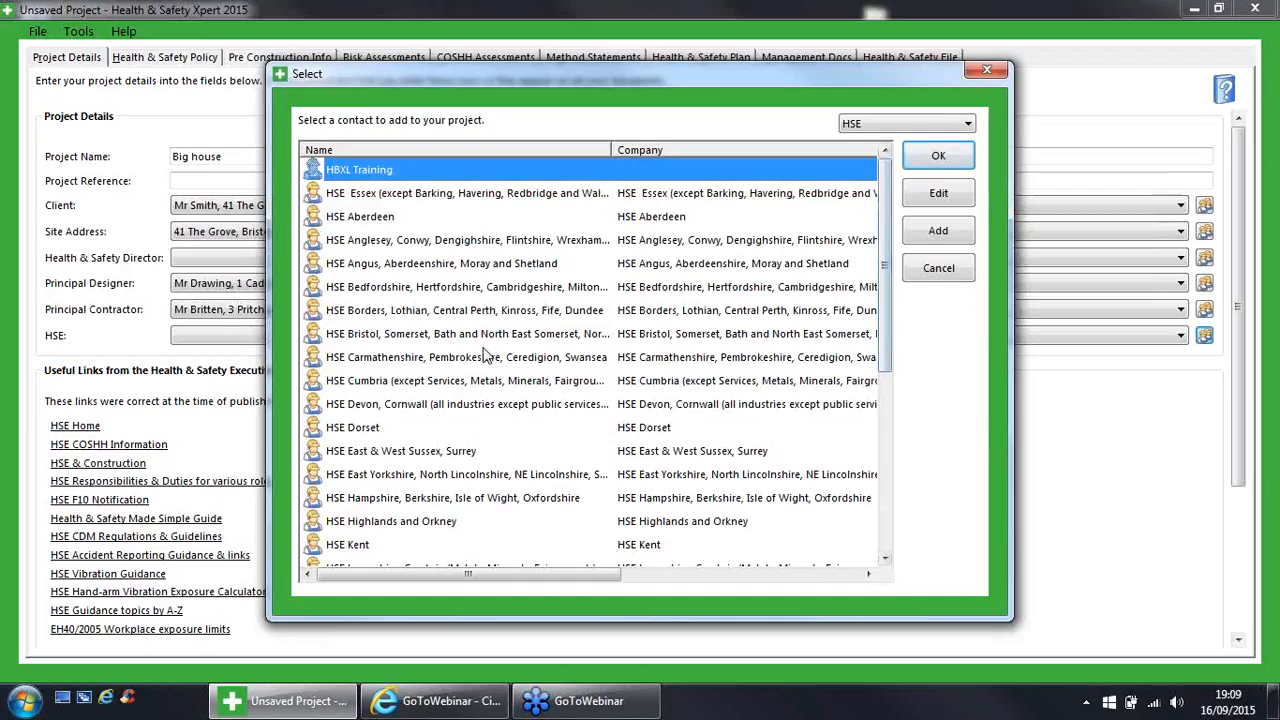
pyautogui.click(412, 335)
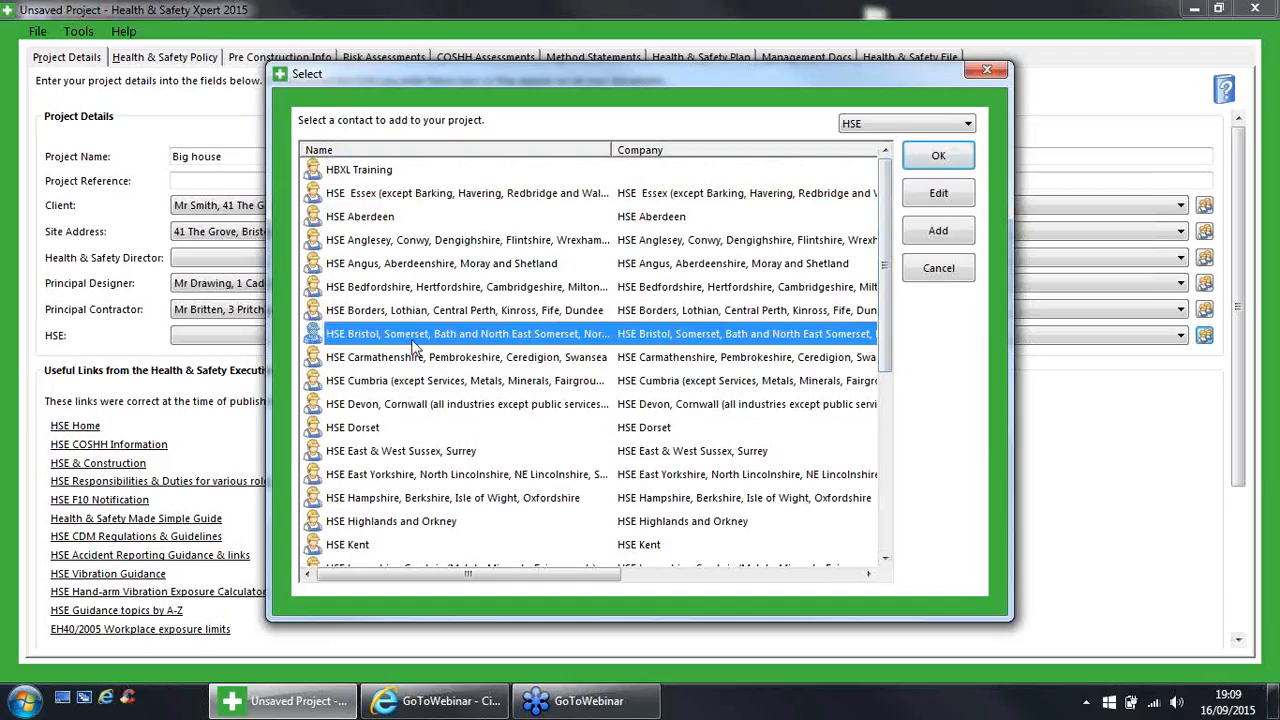
pyautogui.click(936, 157)
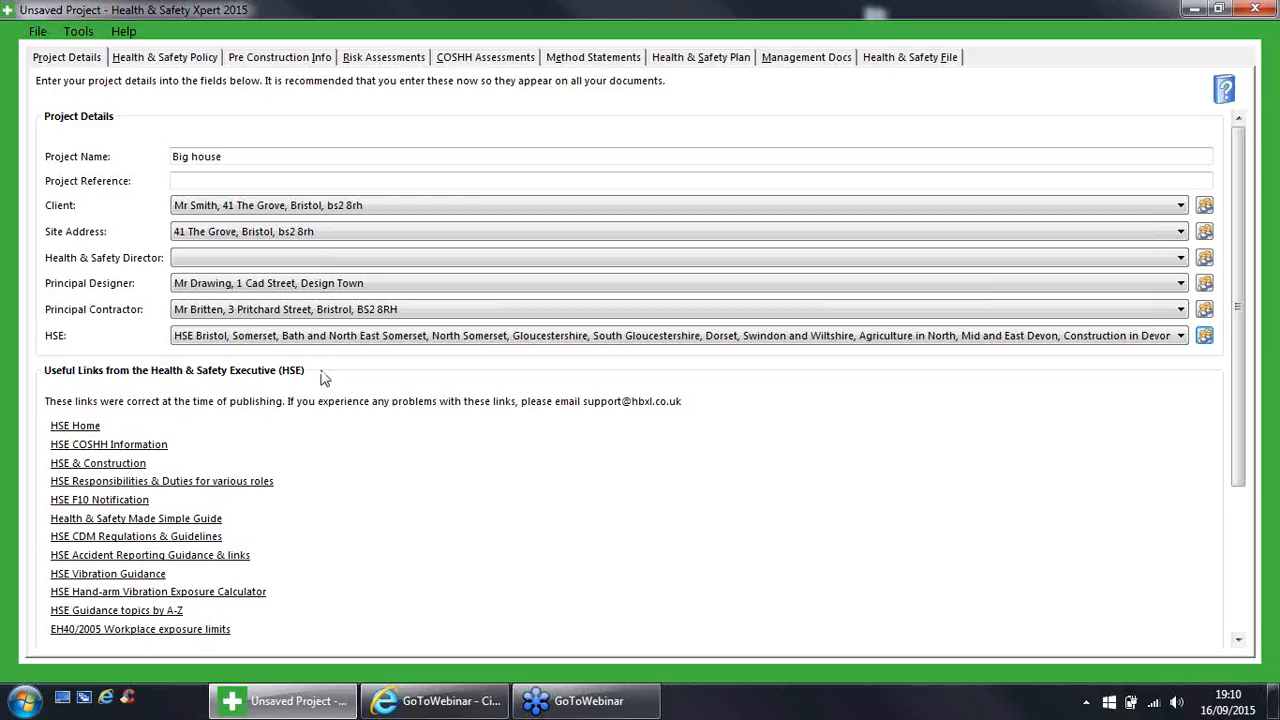
# Step: Switch to the Health & Safety Policy page showing Intro, Part A and Part B
pyautogui.click(184, 60)
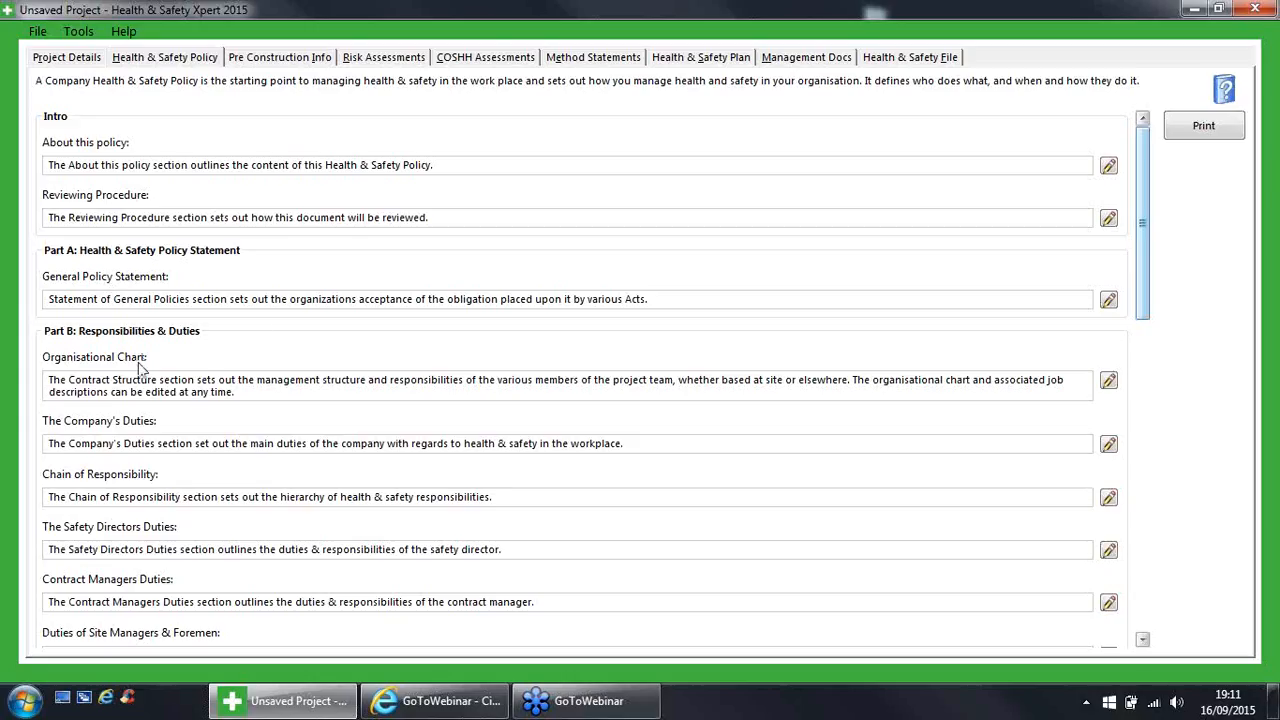
# Step: Open the Organisational Chart section, review it and cancel without changes
pyautogui.click(1108, 382)
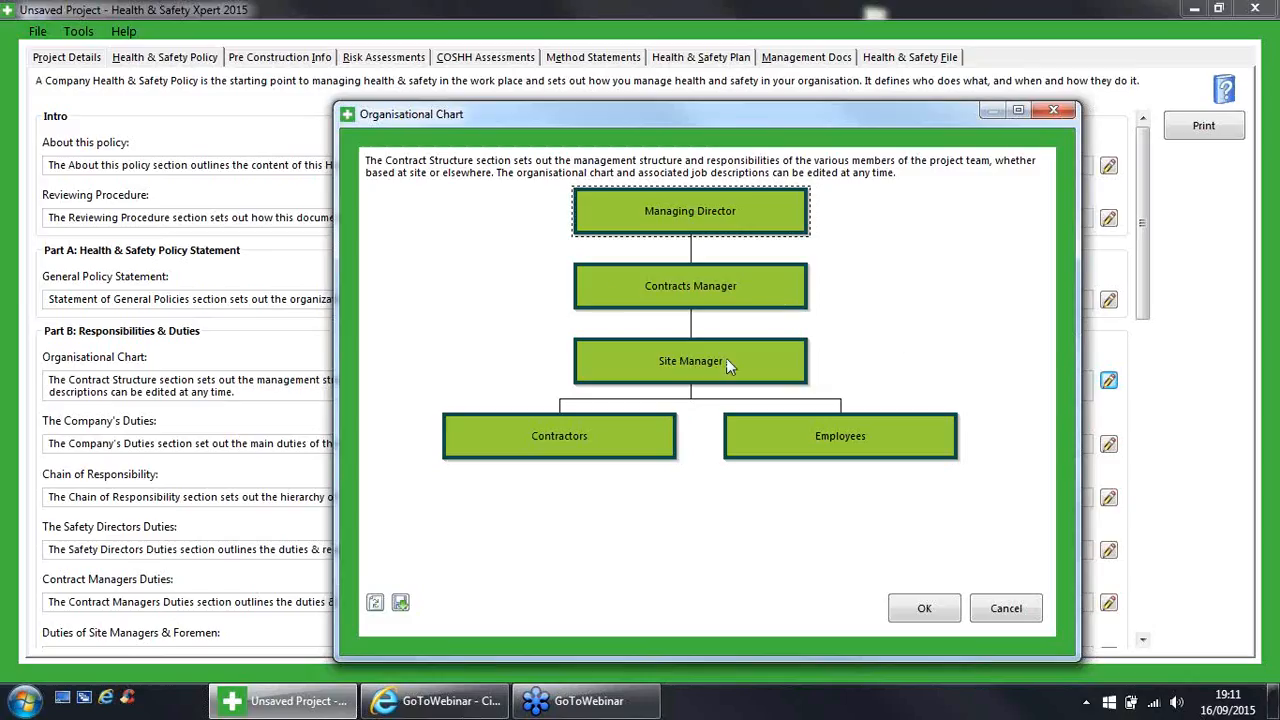
pyautogui.click(1004, 608)
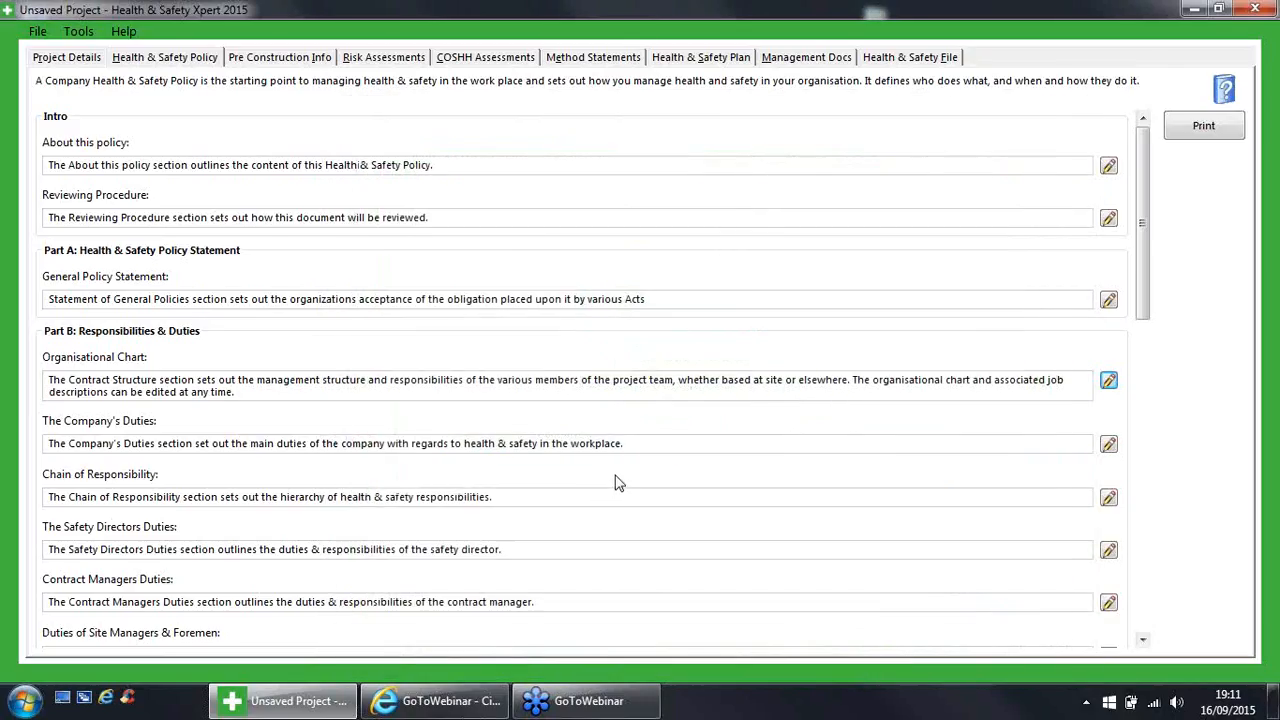
# Step: Review the Safety Directors and Site Managers duties unchanged, then go to Pre Construction Info
pyautogui.moveTo(1147, 307); pyautogui.dragTo(1145, 362)
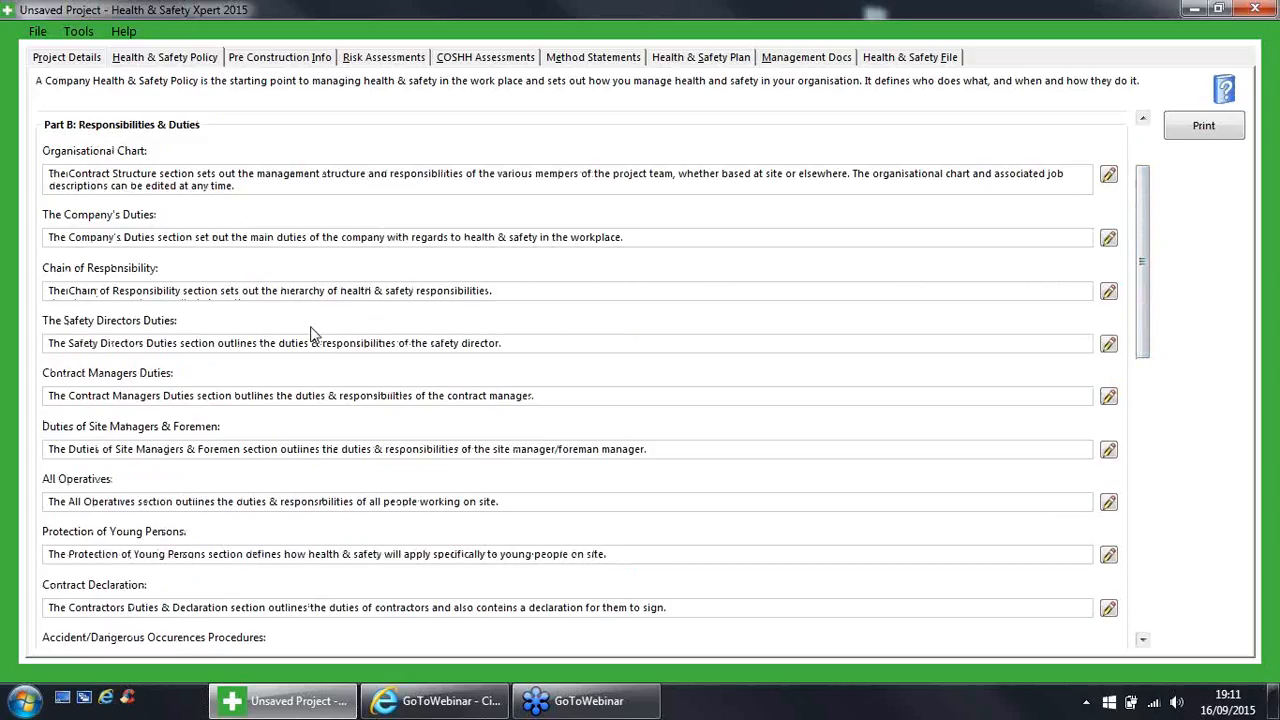
pyautogui.click(1108, 344)
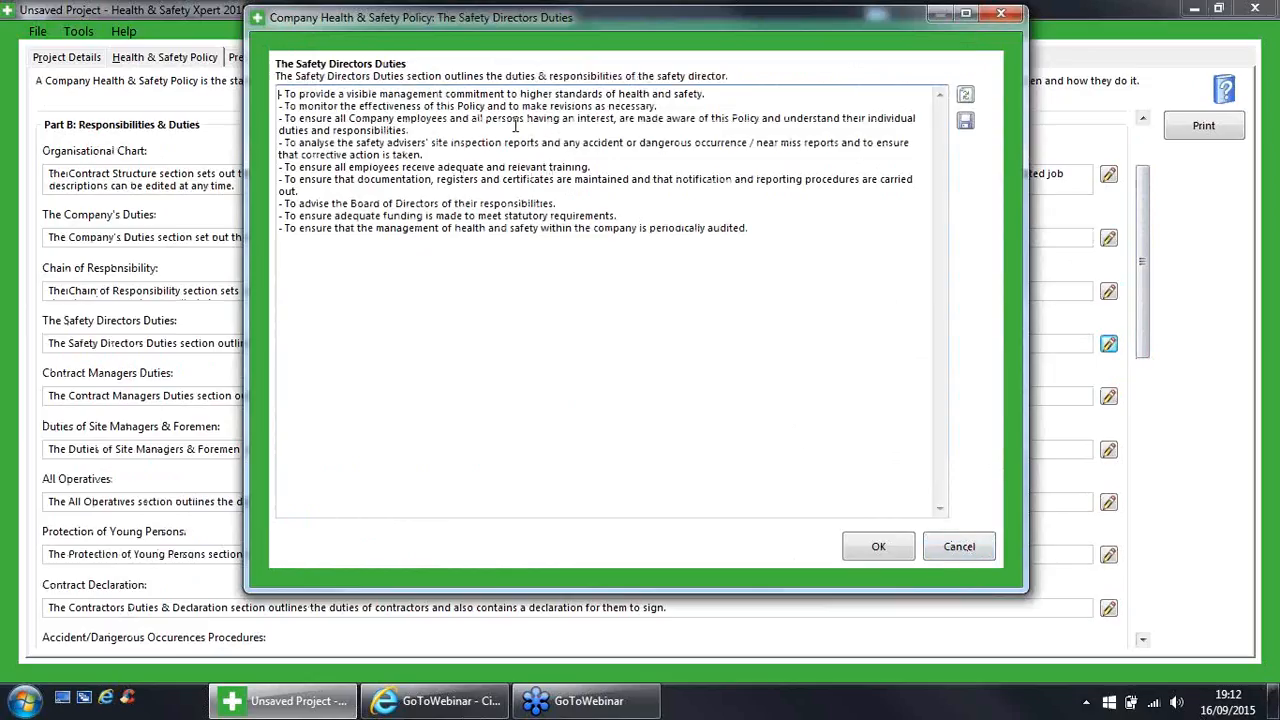
pyautogui.click(981, 545)
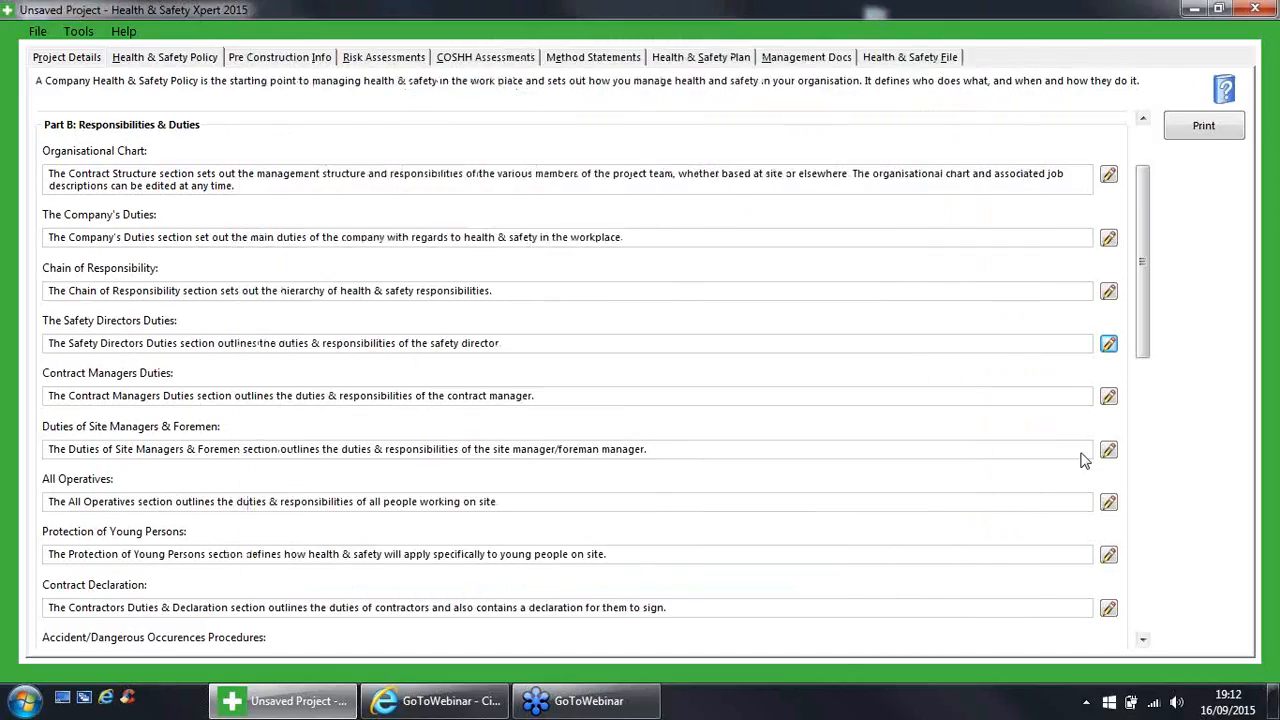
pyautogui.click(1110, 450)
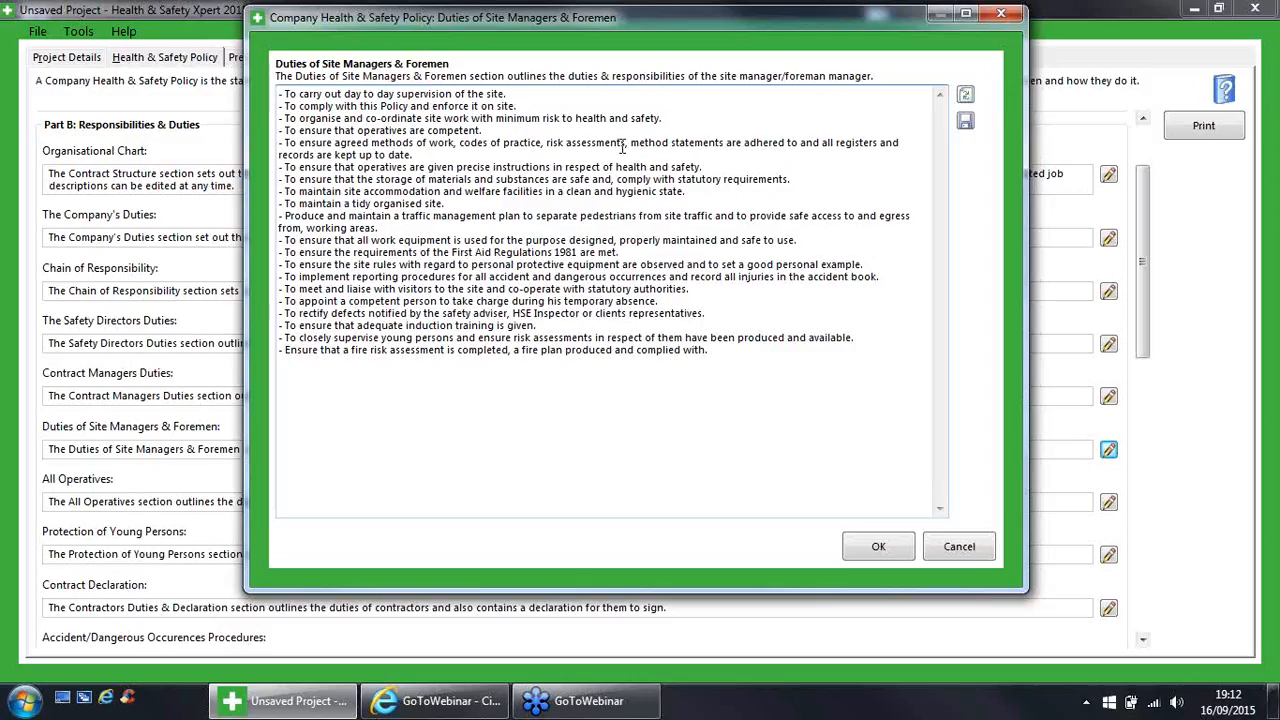
pyautogui.click(974, 556)
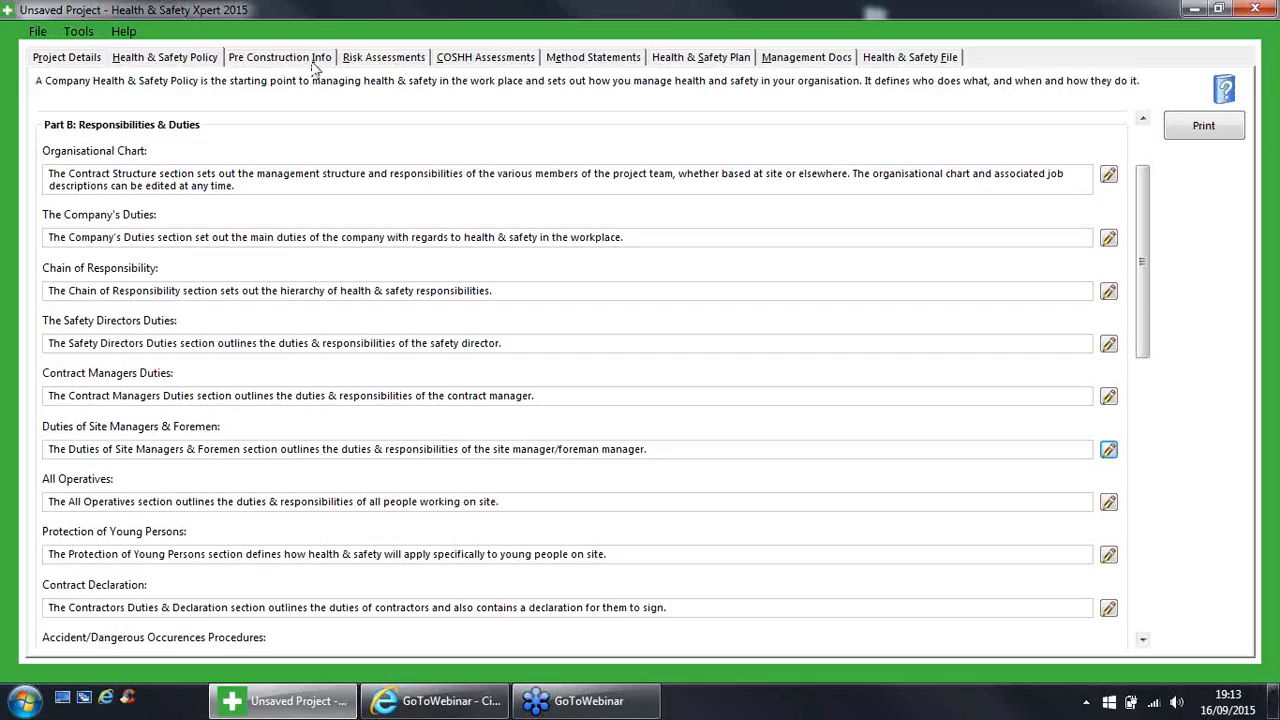
pyautogui.click(277, 58)
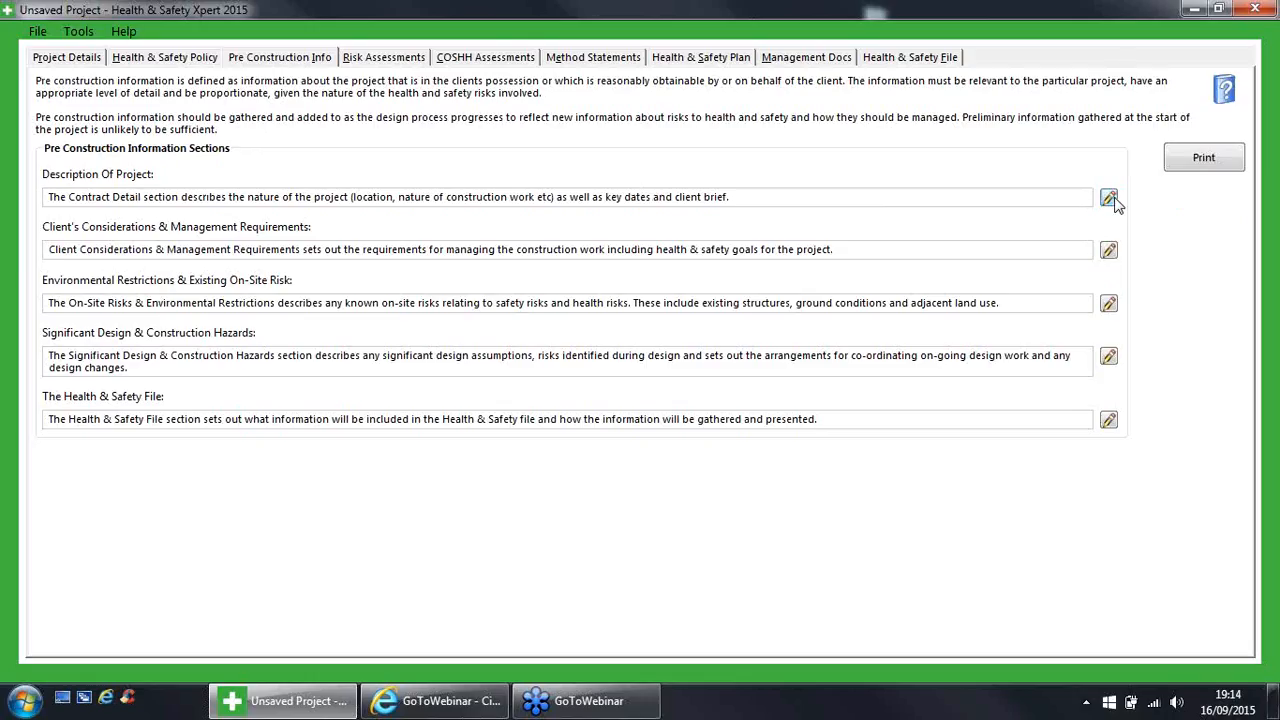
# Step: Open the Description Of Project editor from the Pre Construction Info tab
pyautogui.click(1110, 199)
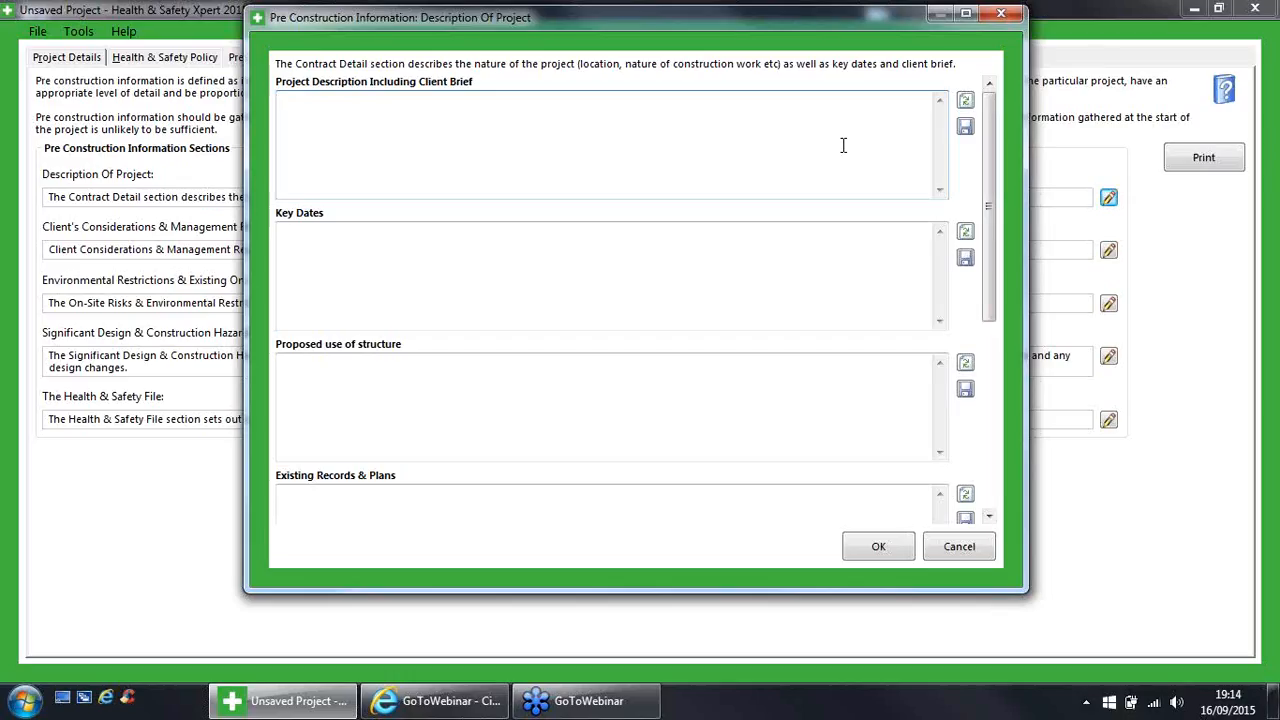
# Step: Describe a 4-month large 2 storey extension; key dates: on site 1st October, deliveries 3rd October, finish 28th Feb
pyautogui.write('Large 2 storey extension.  ')
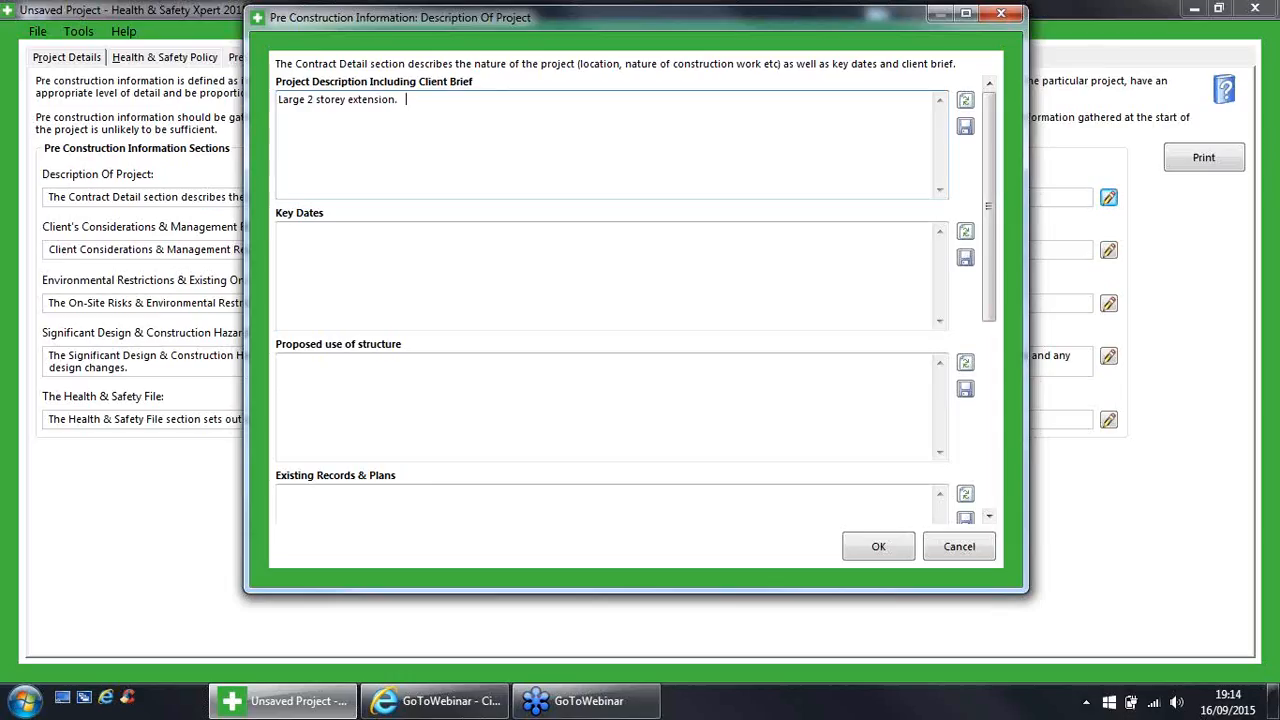
pyautogui.write('Expected build time 4 months')
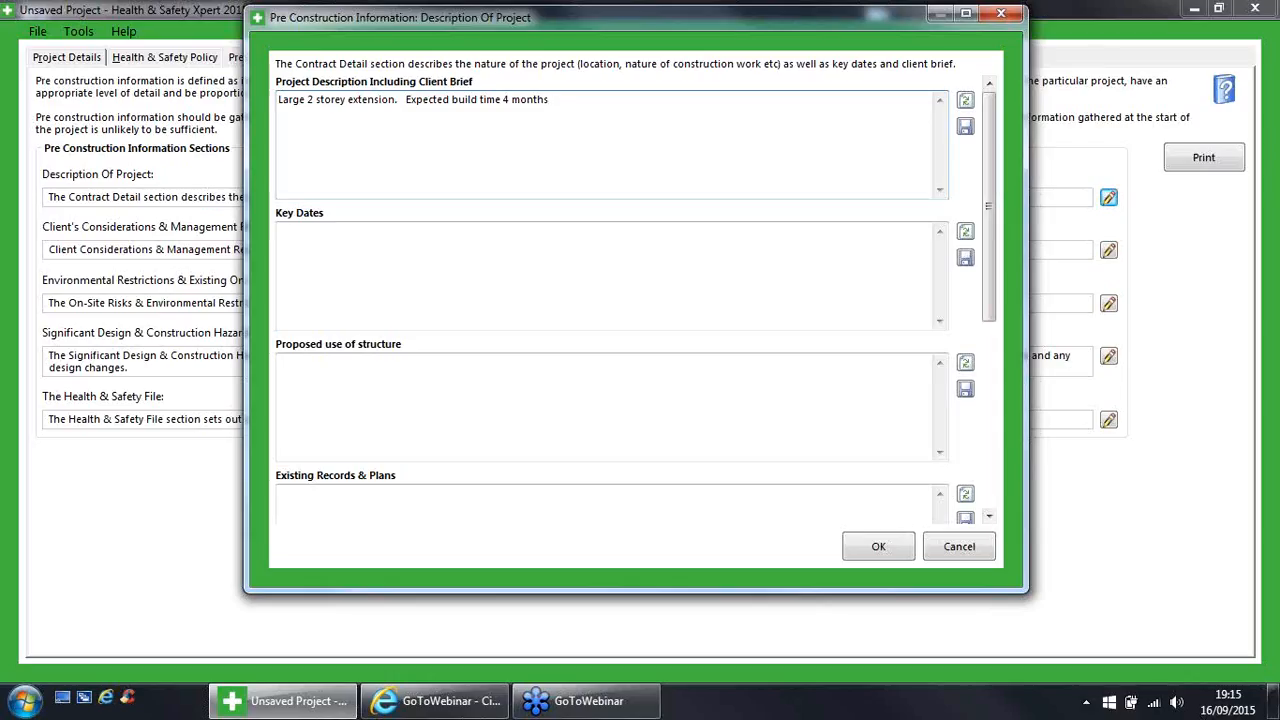
pyautogui.click(549, 253)
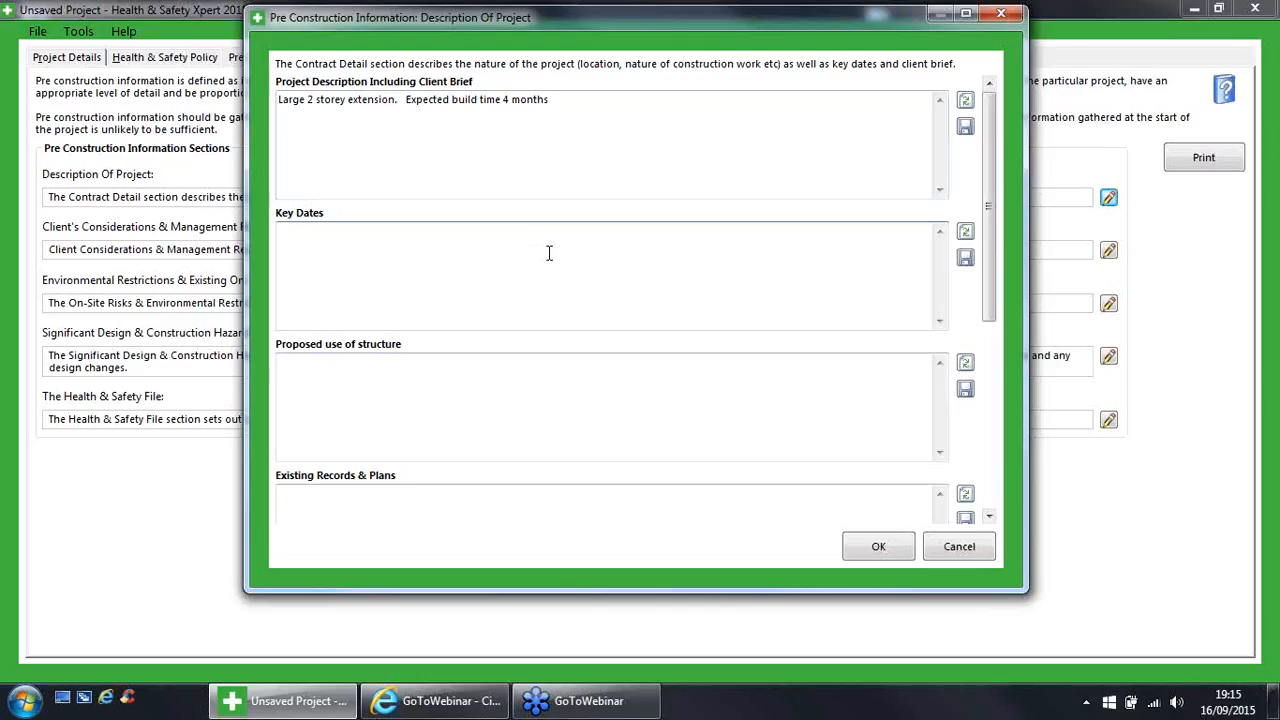
pyautogui.write('On site 1st')
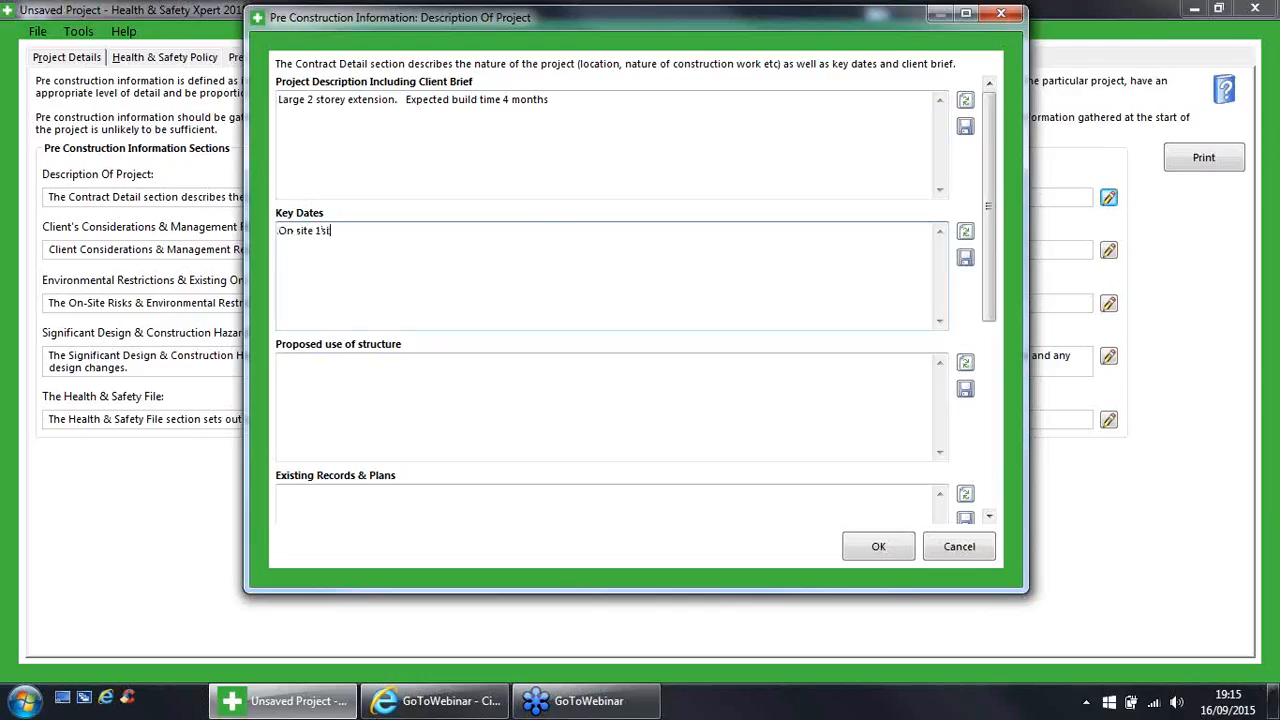
pyautogui.write(' October.  Major deliveries')
pyautogui.press('BackSpace')
pyautogui.write('.st')
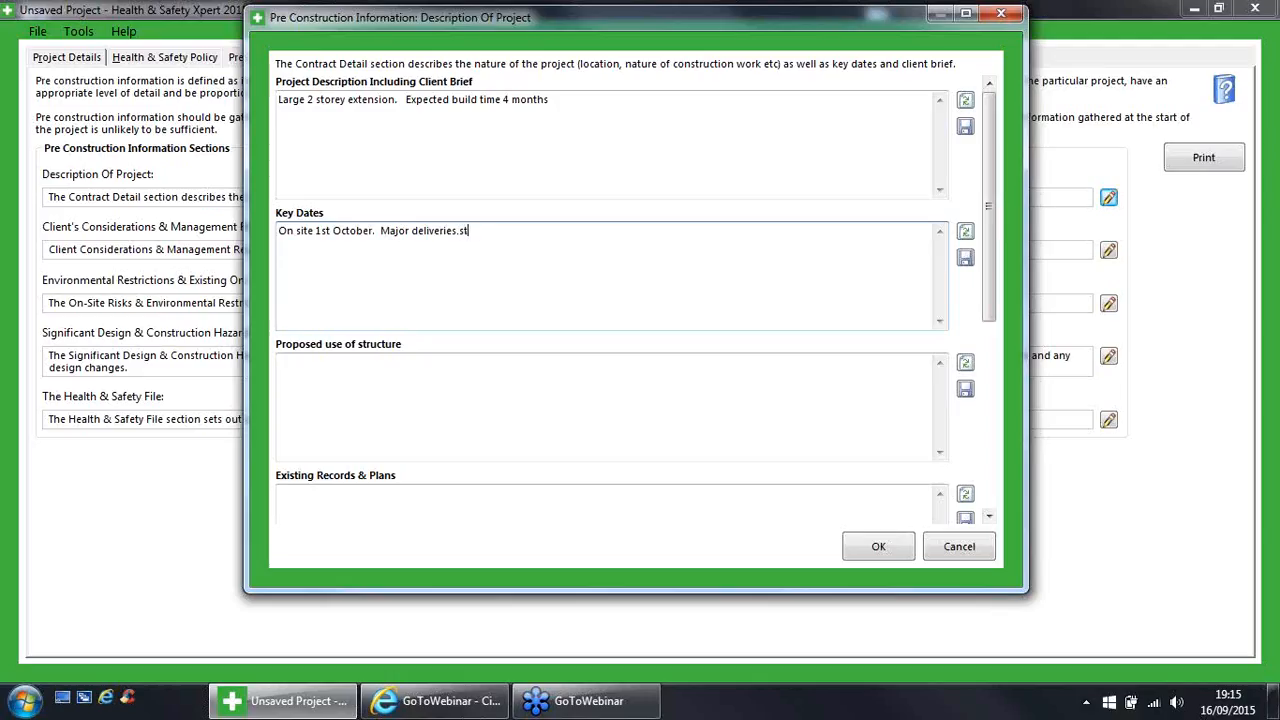
pyautogui.write('art 3rd Od')
pyautogui.write('tobe')
pyautogui.write('r')
pyautogui.write('Proposed finis')
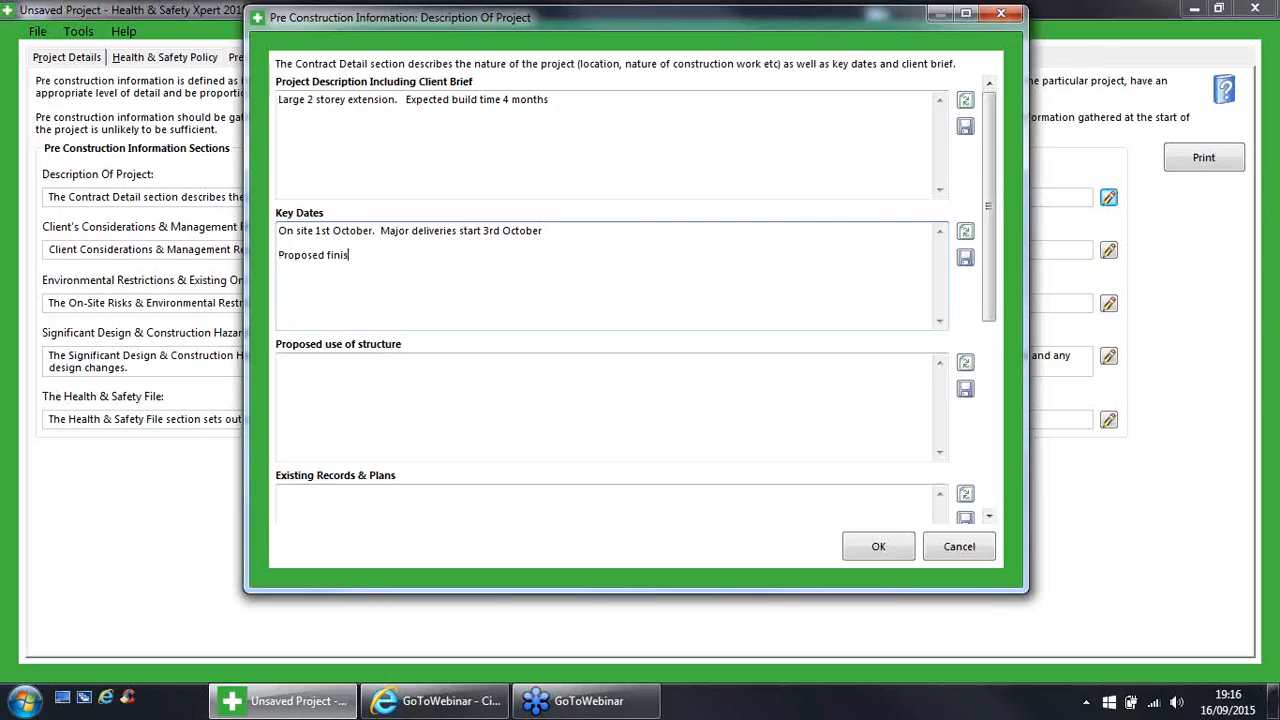
pyautogui.write('h date 28th Feb')
# Step: Enter 'Domestic residence' as the proposed use of structure and save the project description
pyautogui.click(380, 257)
pyautogui.click(344, 361)
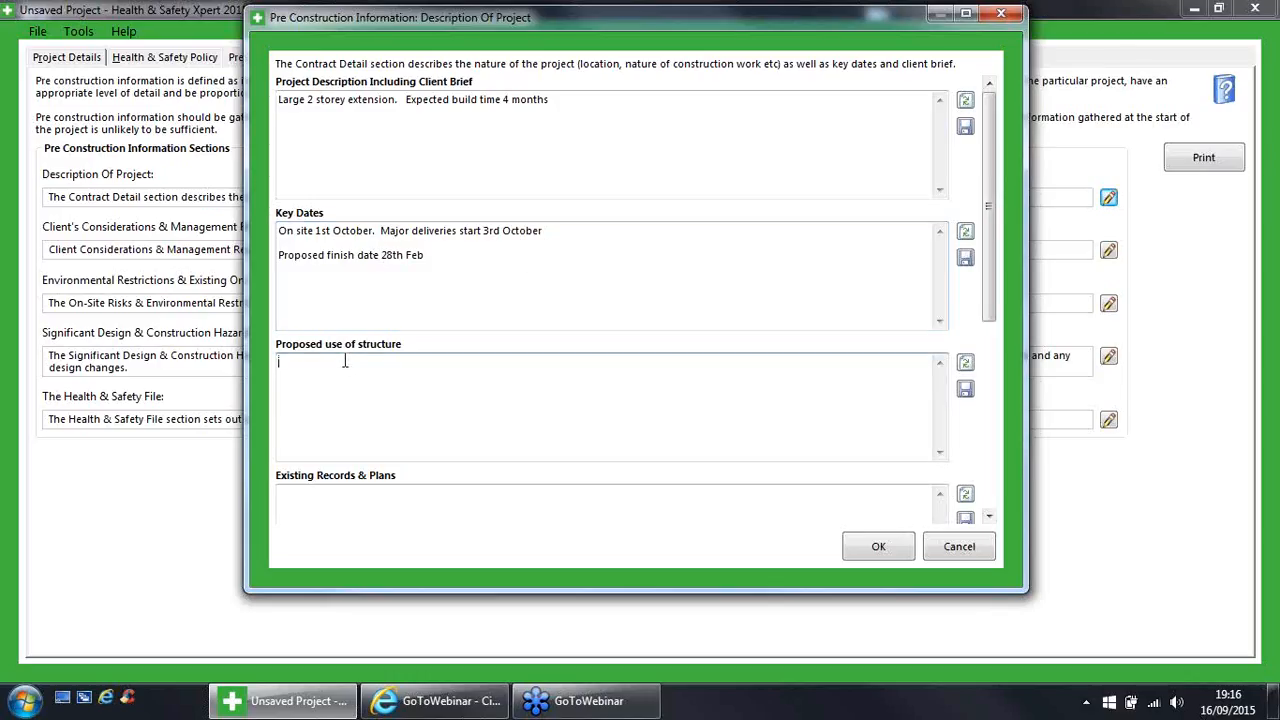
pyautogui.write('Domestic residence')
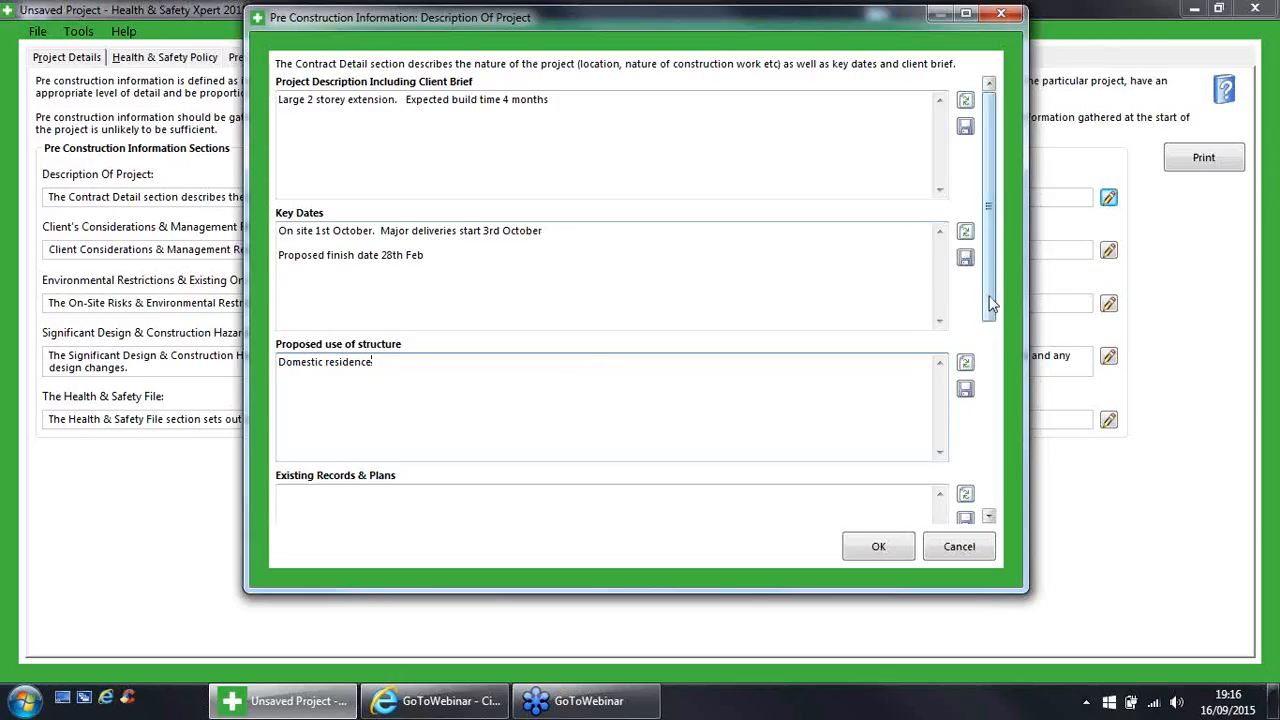
pyautogui.moveTo(996, 315); pyautogui.dragTo(993, 385)
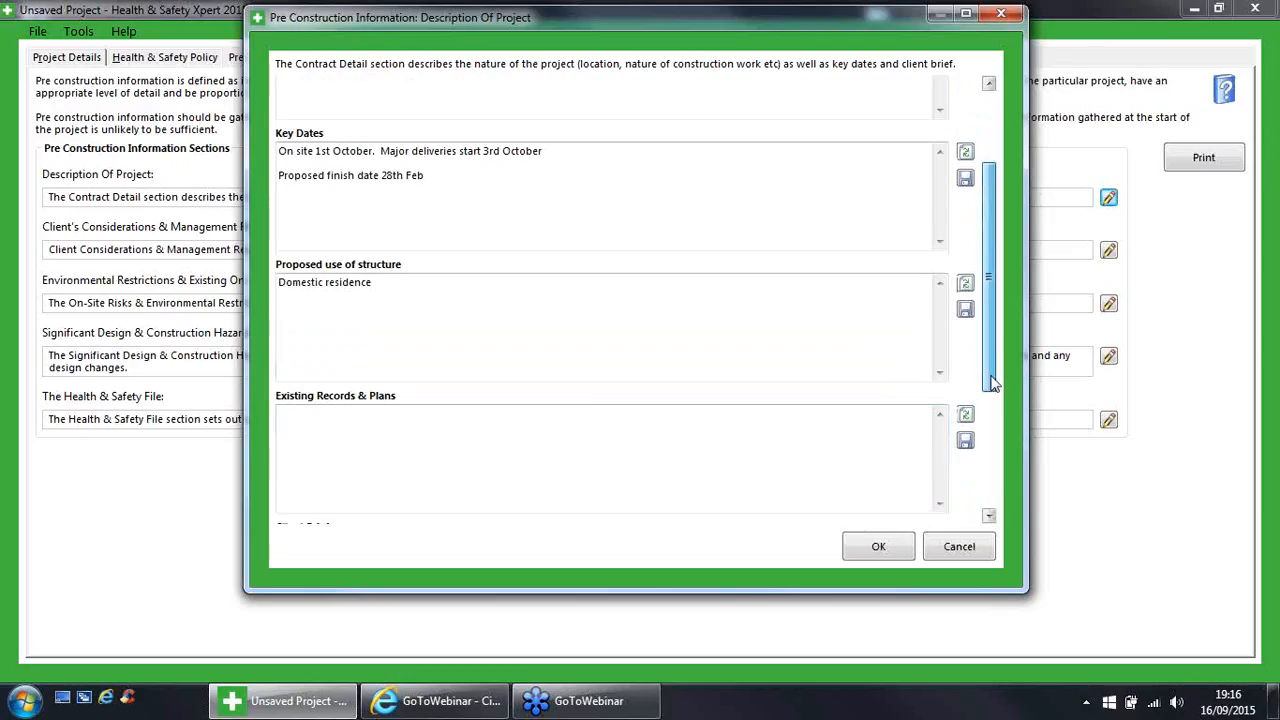
pyautogui.moveTo(990, 385); pyautogui.dragTo(985, 487)
pyautogui.click(734, 443)
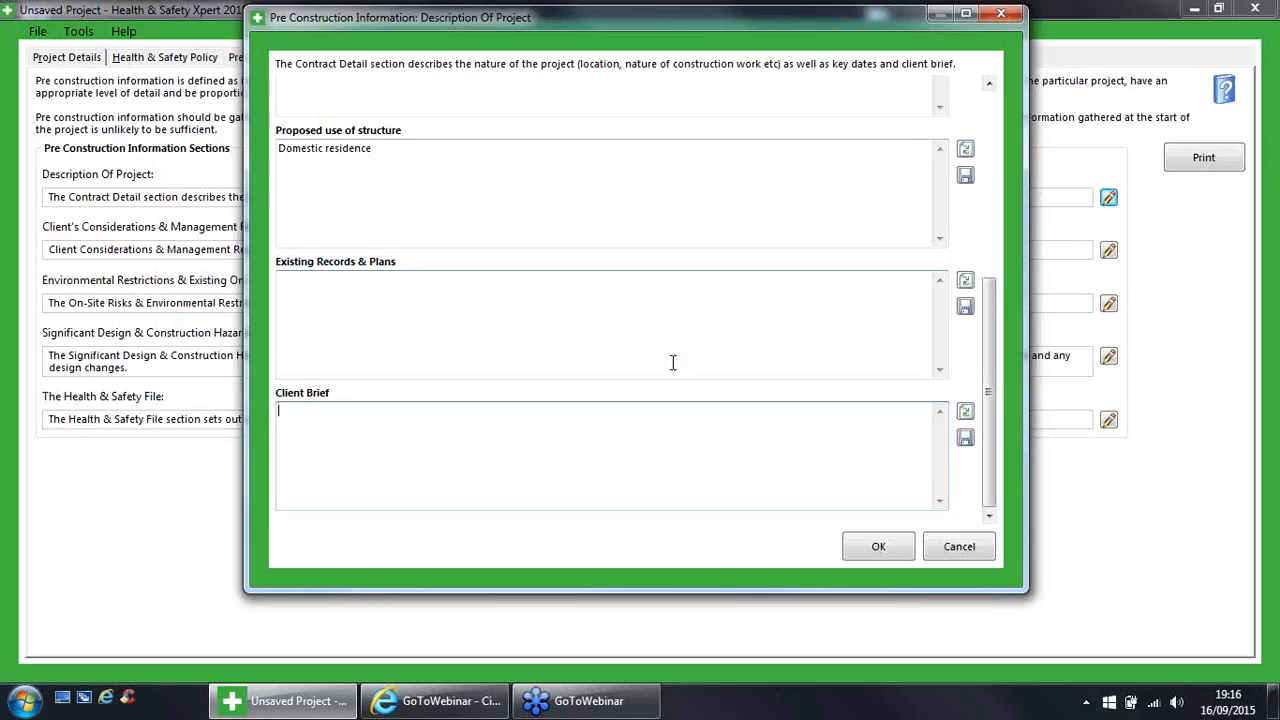
pyautogui.click(880, 547)
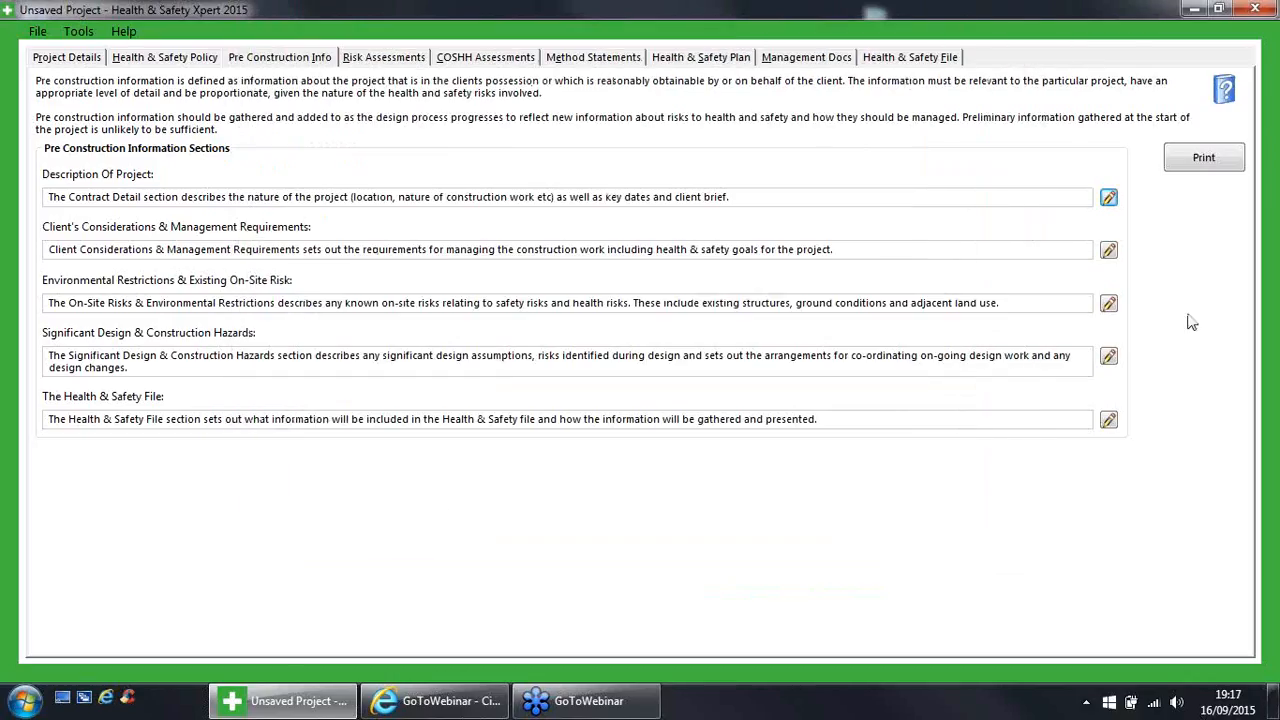
# Step: Open Client's Considerations and move through the planning, communication and site security fields
pyautogui.click(1108, 251)
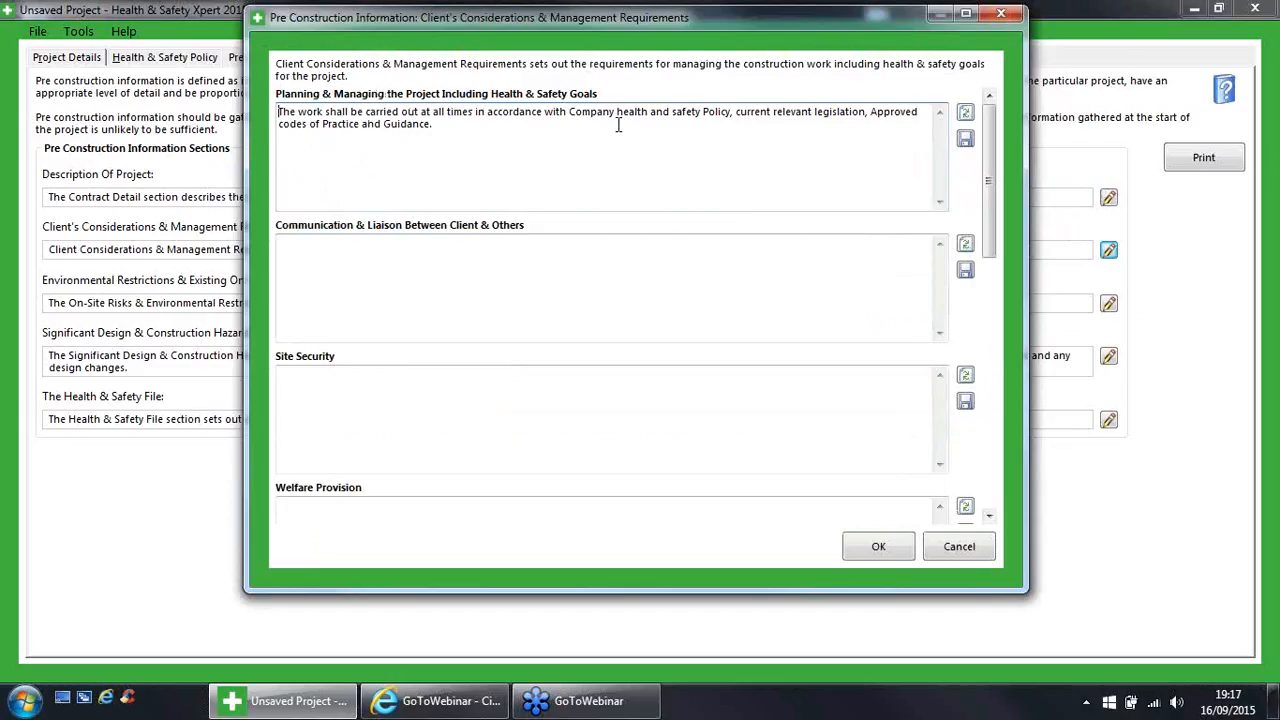
pyautogui.click(701, 113)
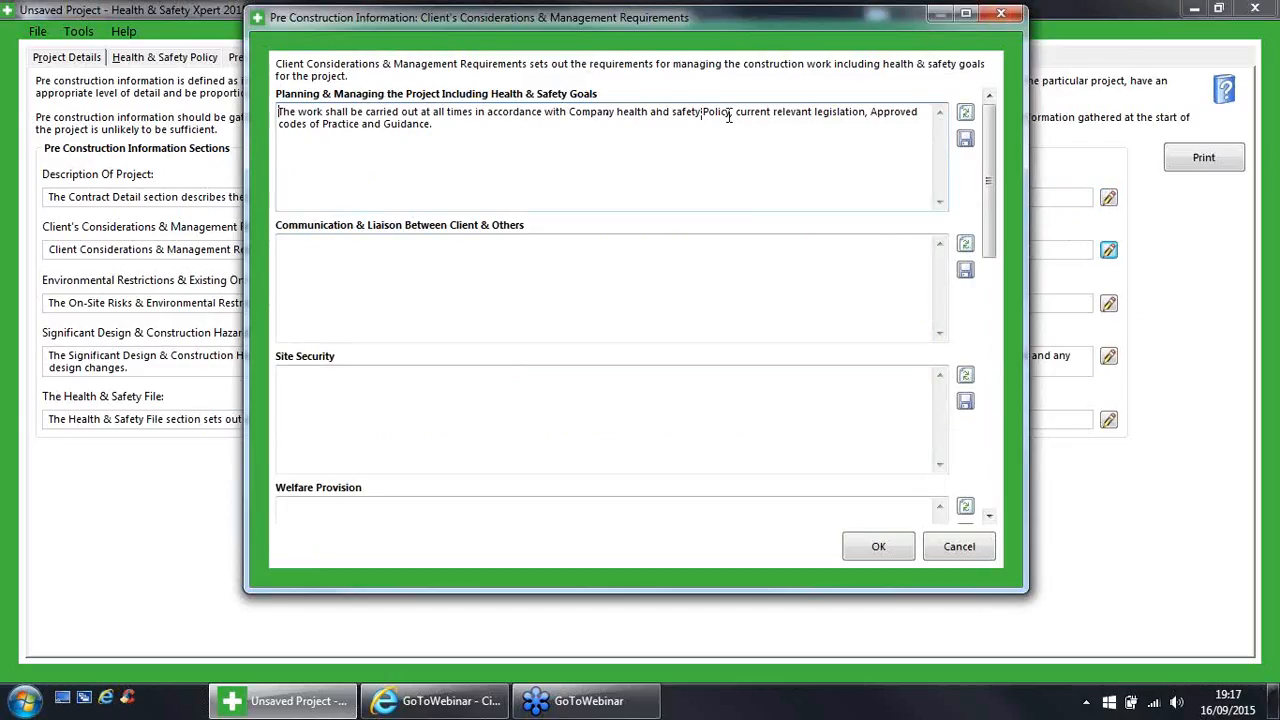
pyautogui.click(491, 264)
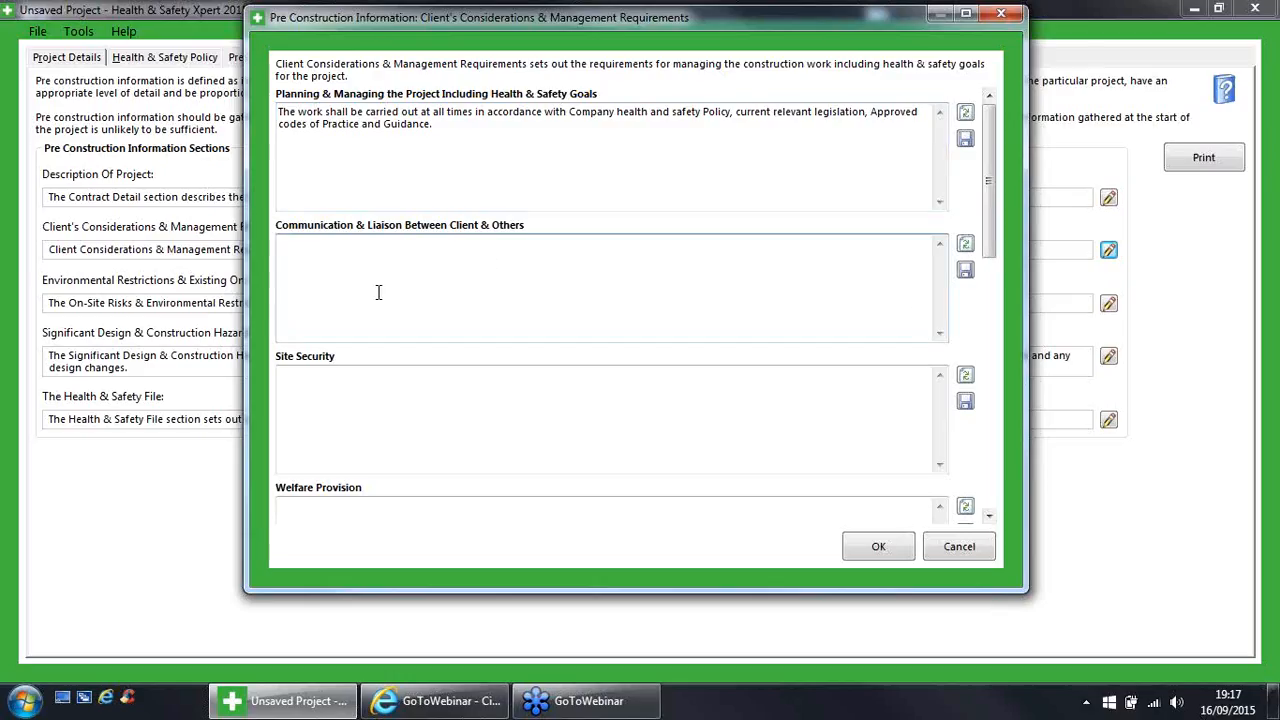
pyautogui.scroll(-1, 990, 275)
pyautogui.click(605, 360)
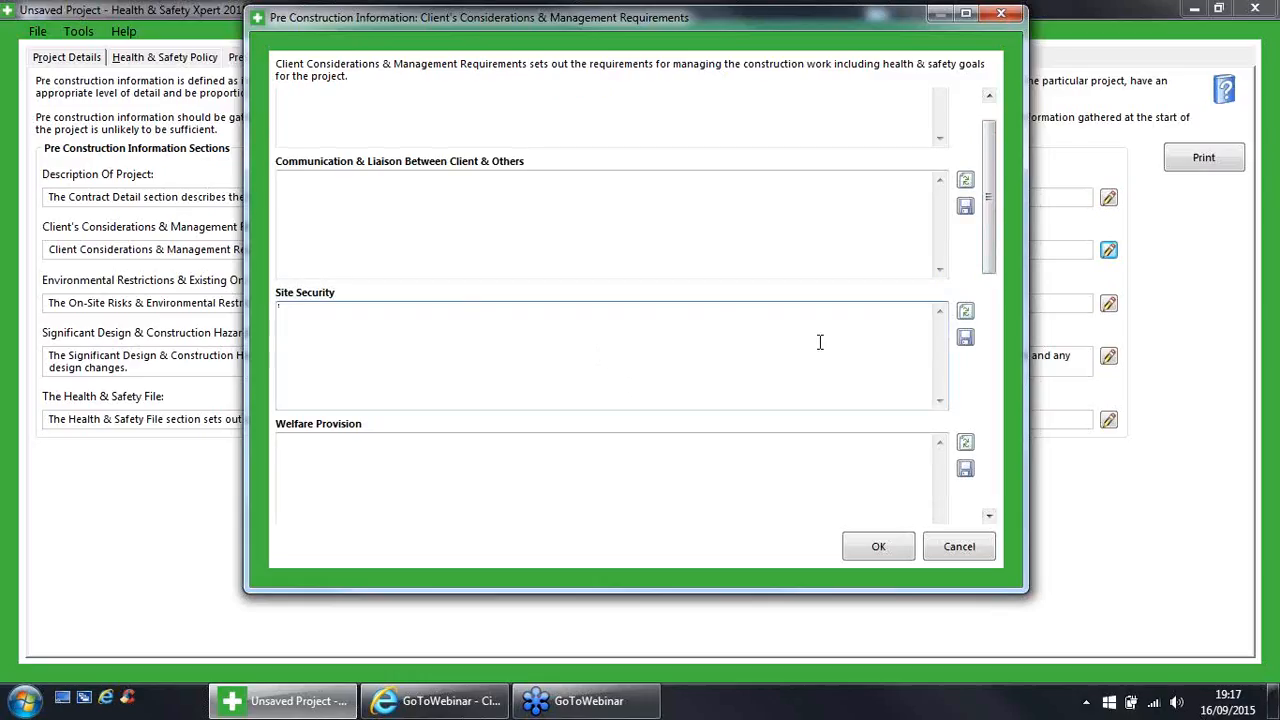
pyautogui.scroll(-3, 982, 293)
# Step: List 'Portaloo.' and 'site Cabin or mobile home' on separate lines under Welfare Provision
pyautogui.click(764, 305)
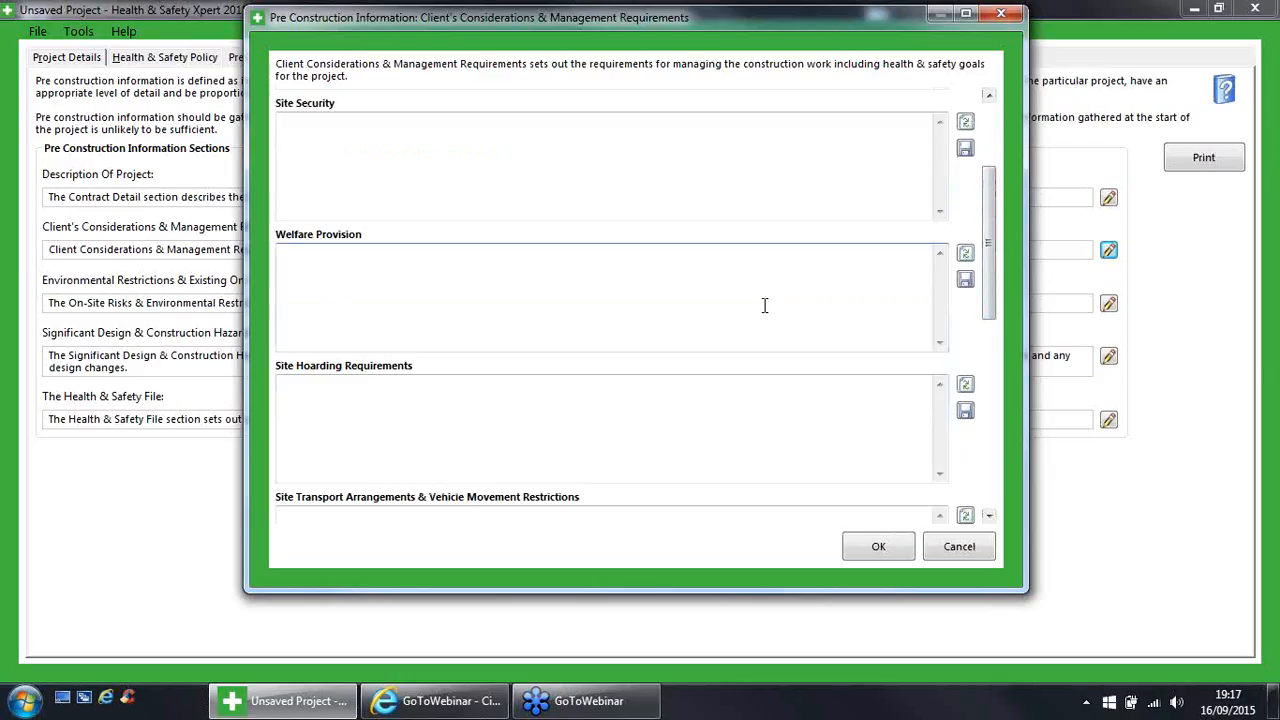
pyautogui.write('Portaloo.')
pyautogui.press('Return')
pyautogui.write('Ca')
pyautogui.press('BackSpace')
pyautogui.press('BackSpace')
pyautogui.press('BackSpace')
pyautogui.press('BackSpace')
pyautogui.press('Return')
pyautogui.write('site Cabin or mobile home')
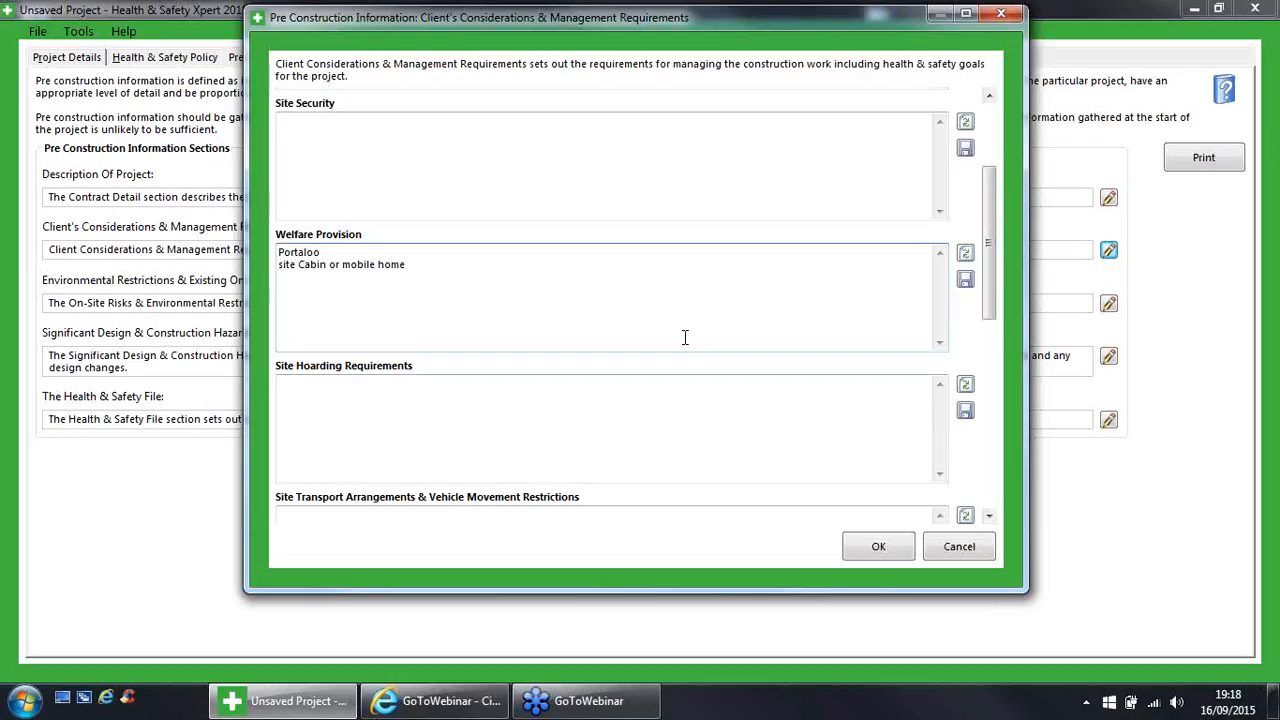
# Step: Step through the site hoarding, site transport and permit-to-work sections
pyautogui.click(577, 420)
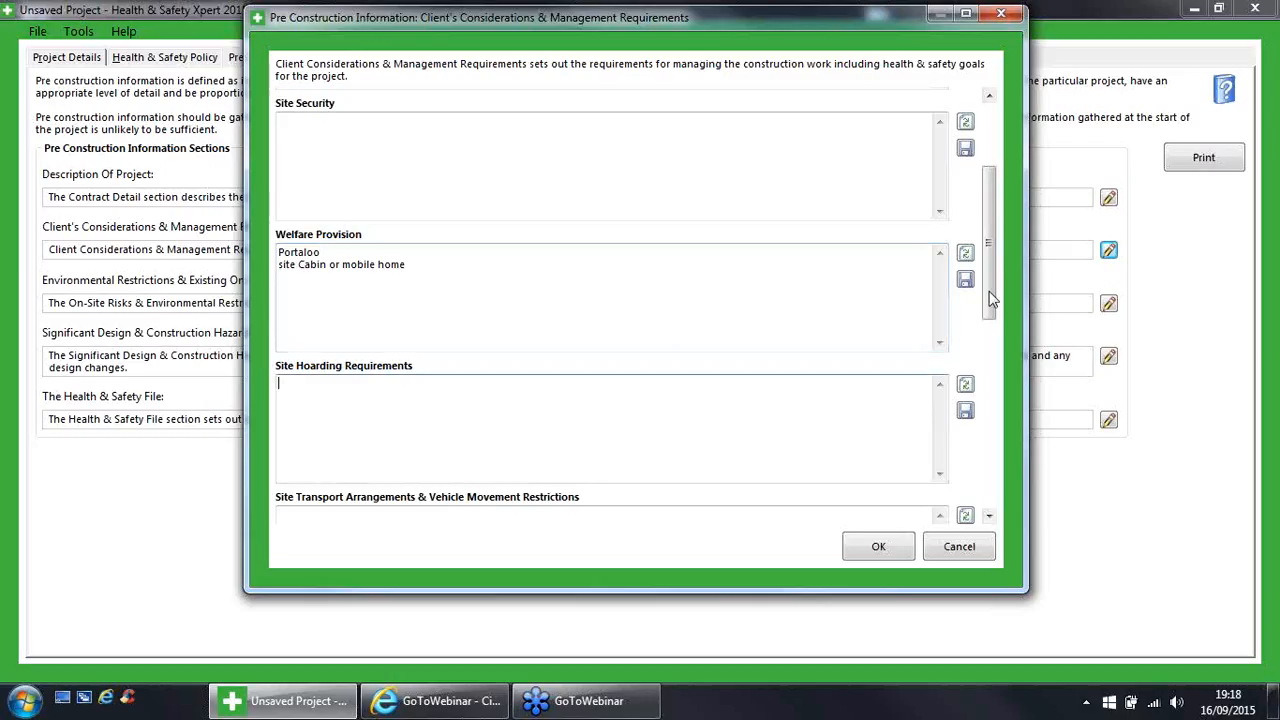
pyautogui.moveTo(990, 298); pyautogui.dragTo(986, 330)
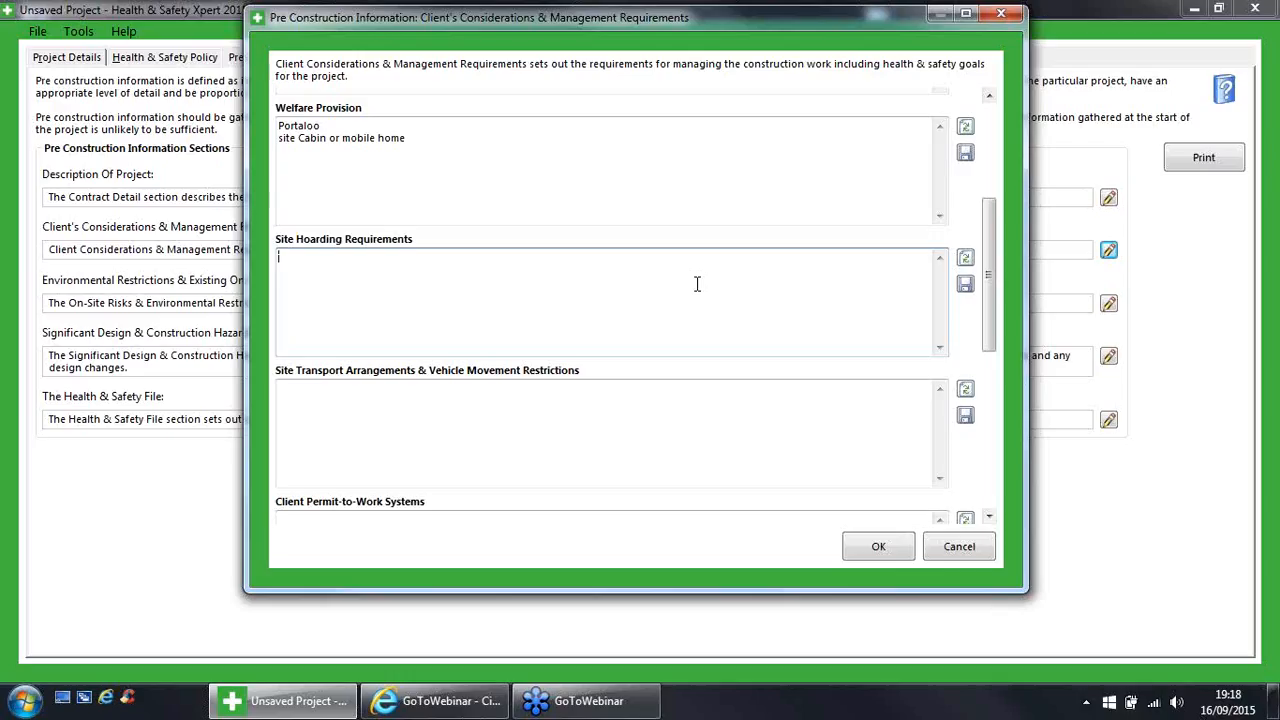
pyautogui.click(584, 404)
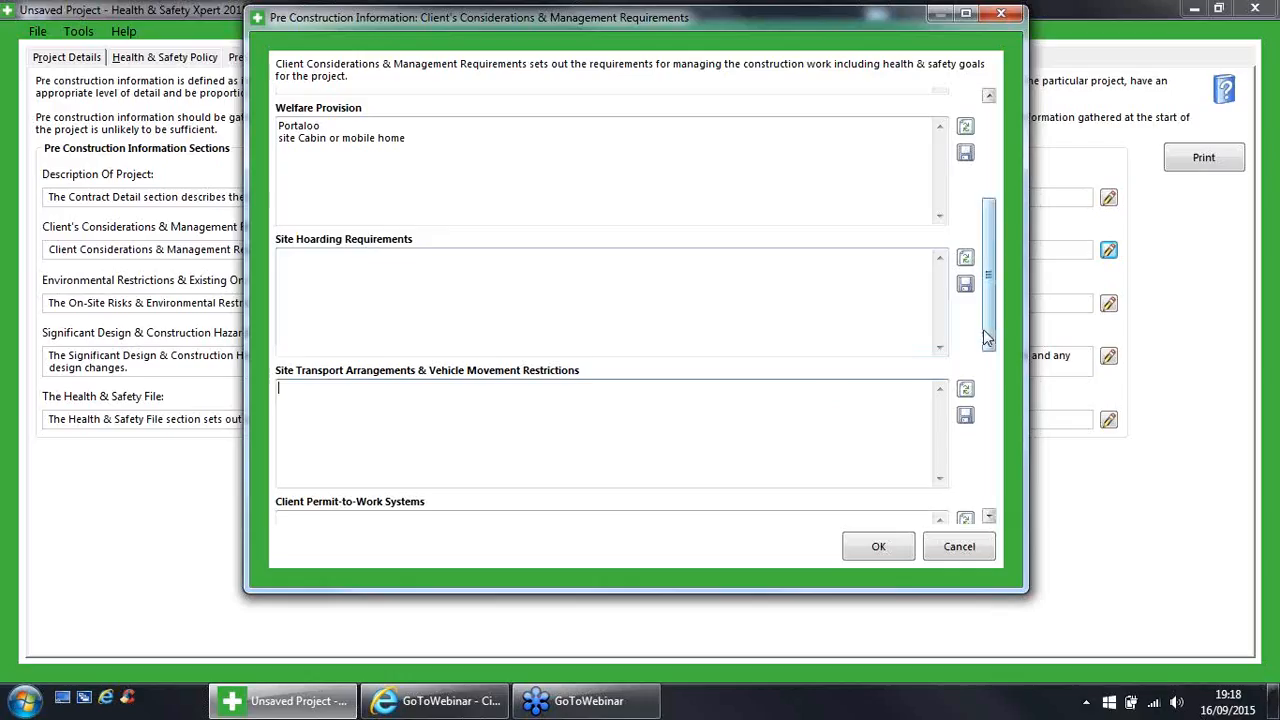
pyautogui.moveTo(983, 329); pyautogui.dragTo(990, 377)
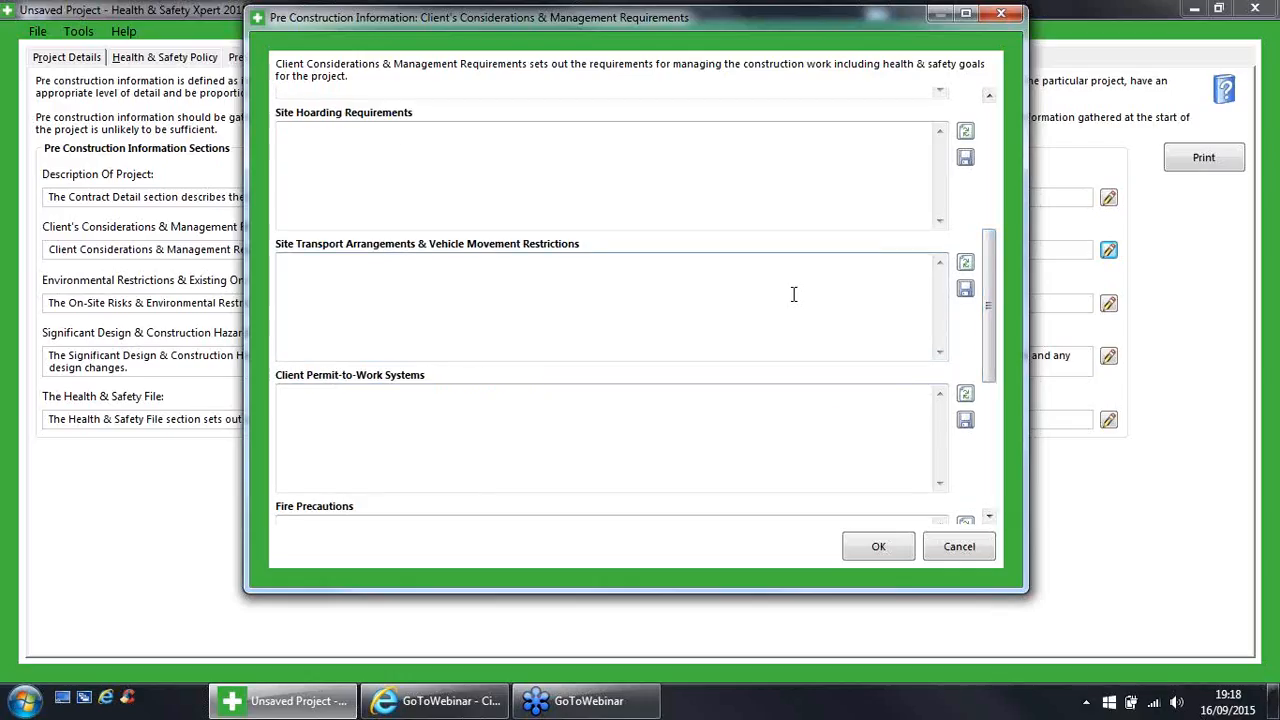
pyautogui.click(658, 424)
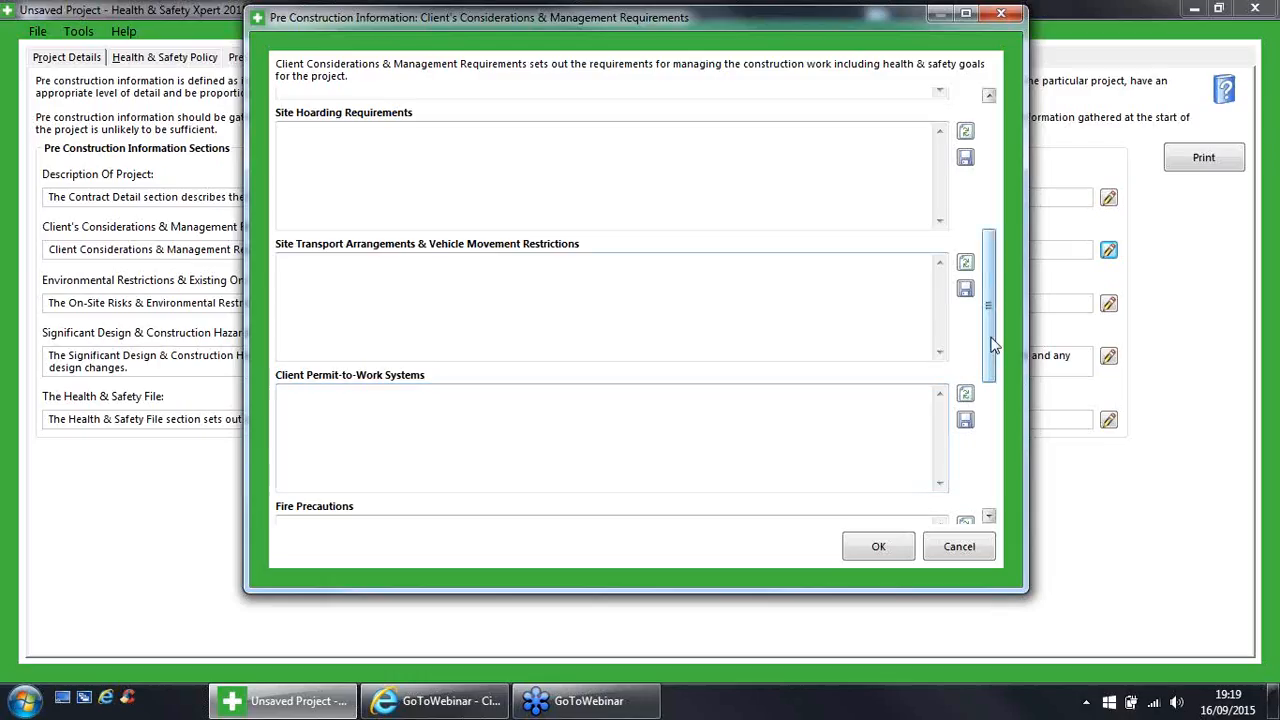
pyautogui.moveTo(991, 343); pyautogui.dragTo(993, 397)
# Step: Review the fire, emergency, confined spaces and smoking sections, then accept the Client's Considerations
pyautogui.click(677, 294)
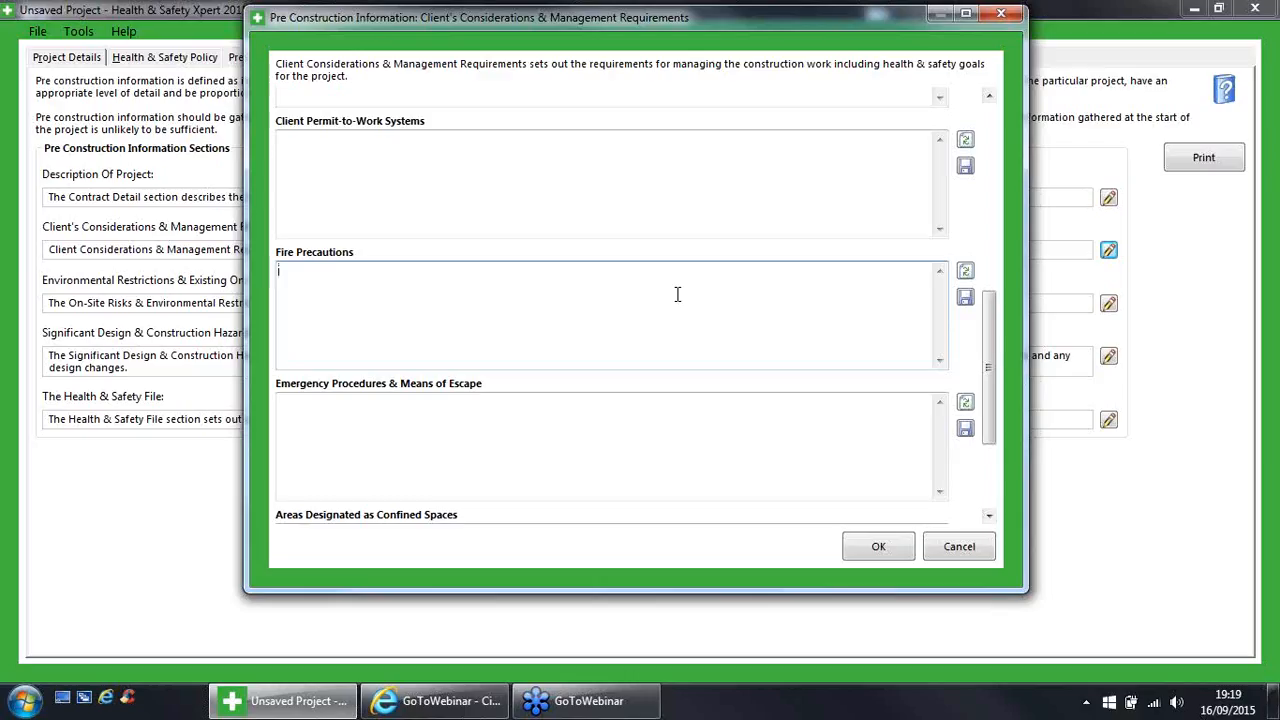
pyautogui.click(474, 426)
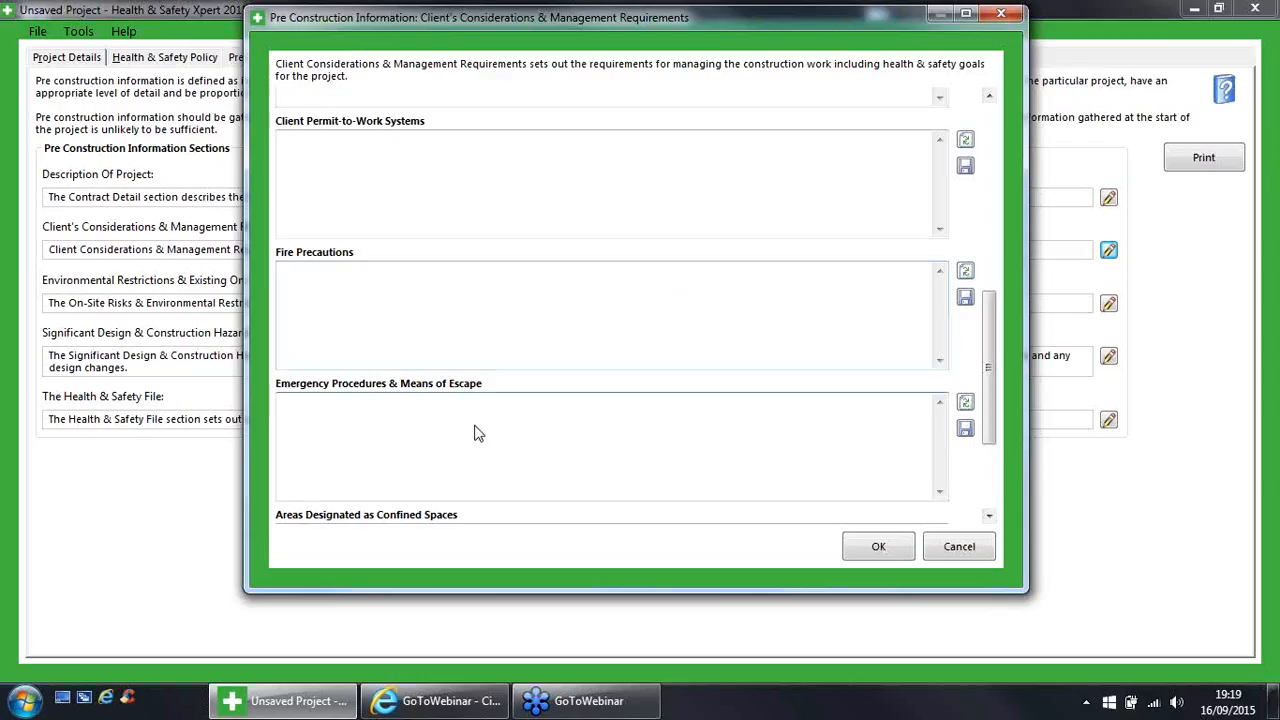
pyautogui.click(807, 330)
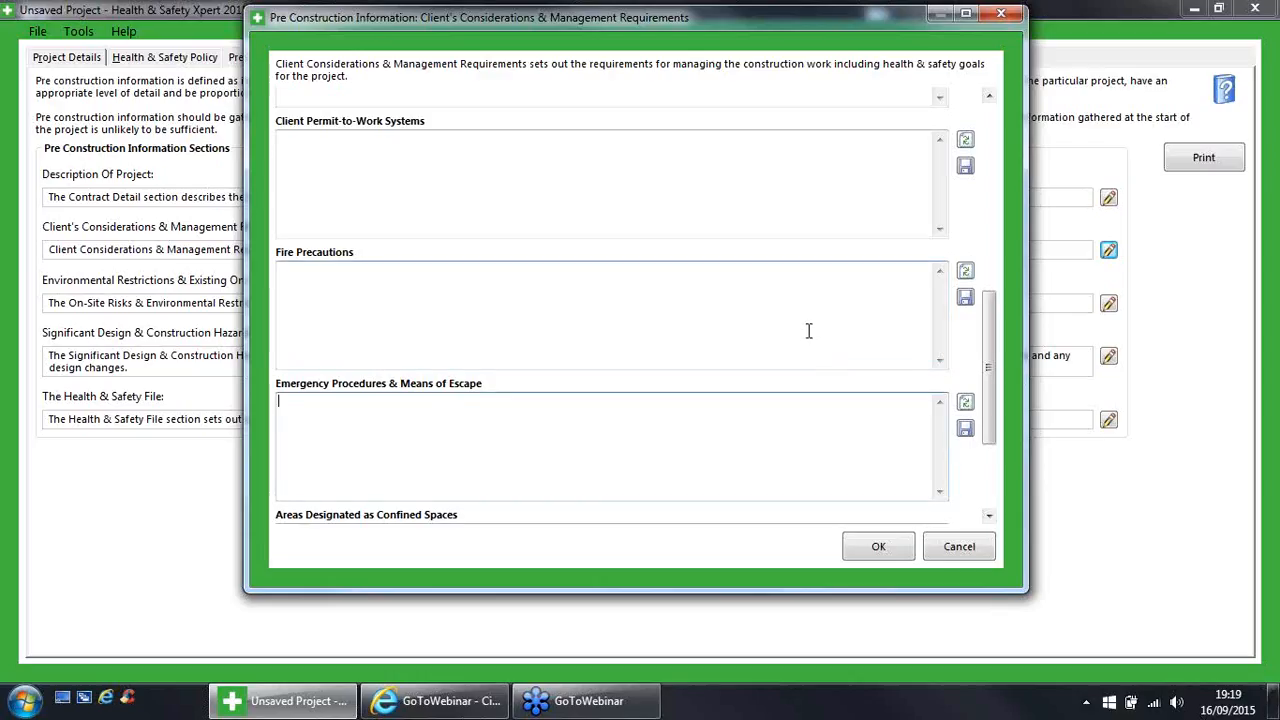
pyautogui.click(779, 449)
pyautogui.moveTo(988, 412); pyautogui.dragTo(994, 466)
pyautogui.click(869, 403)
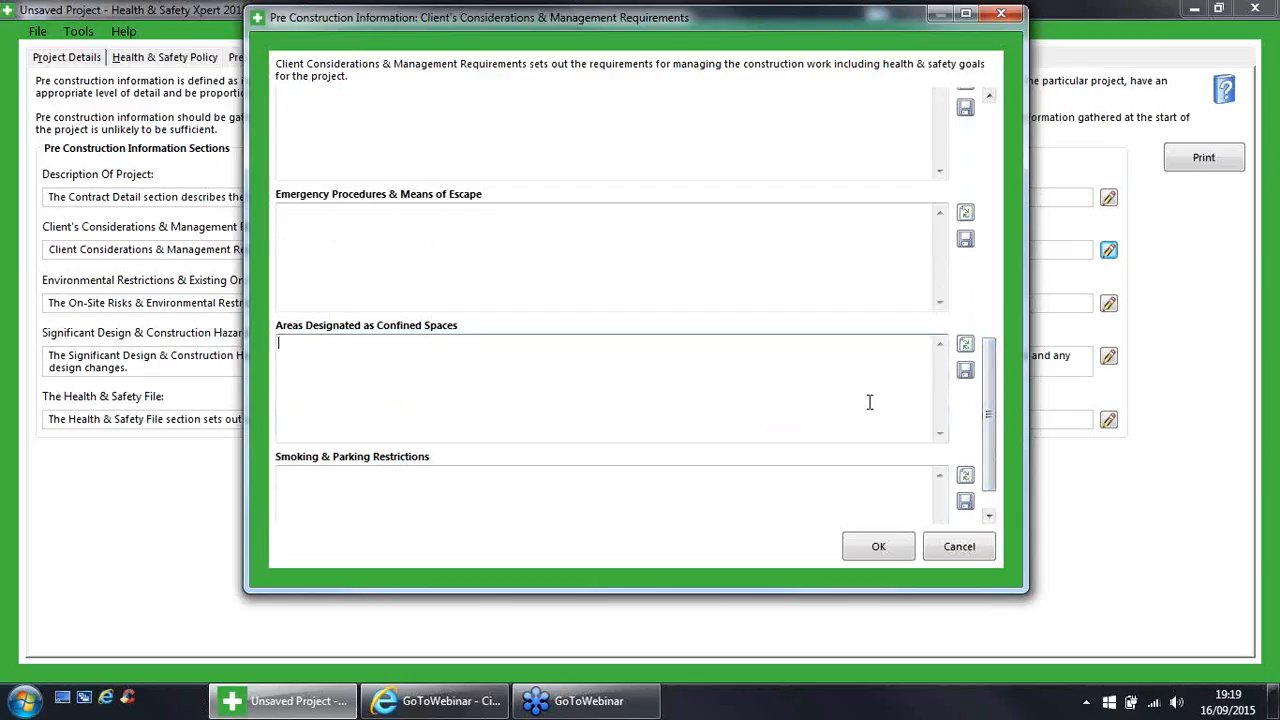
pyautogui.moveTo(990, 457); pyautogui.dragTo(993, 475)
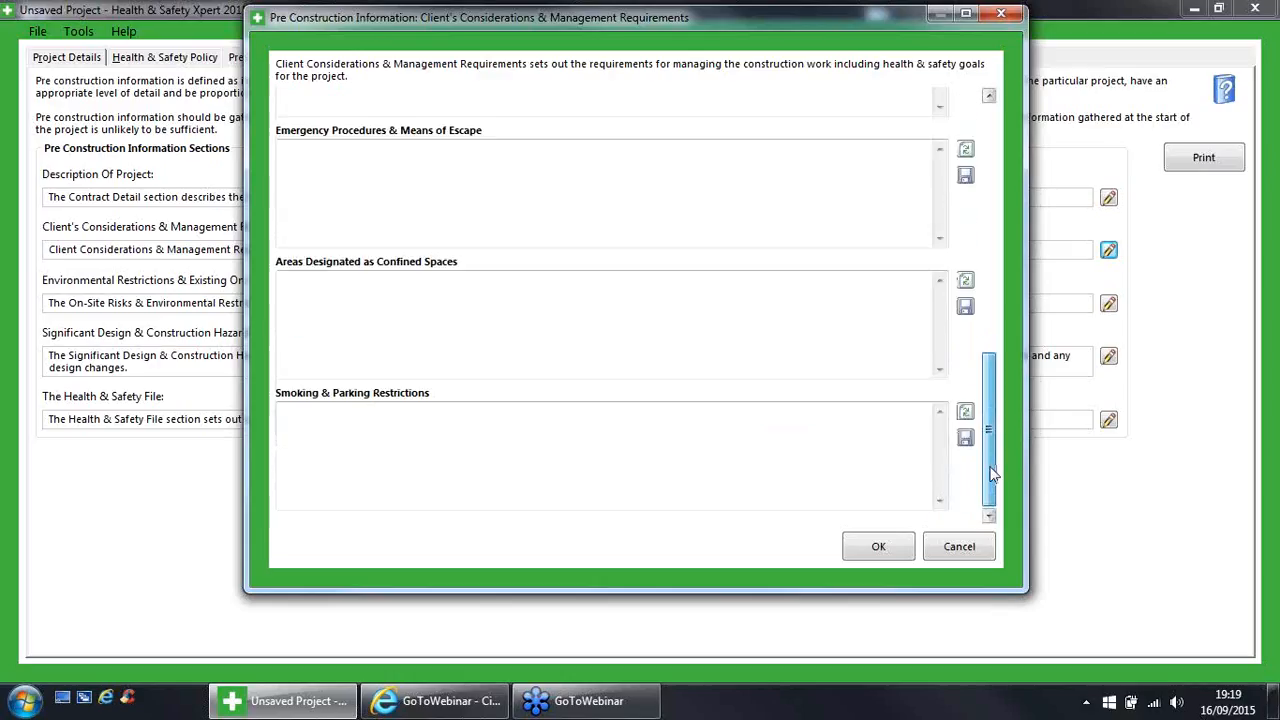
pyautogui.click(815, 468)
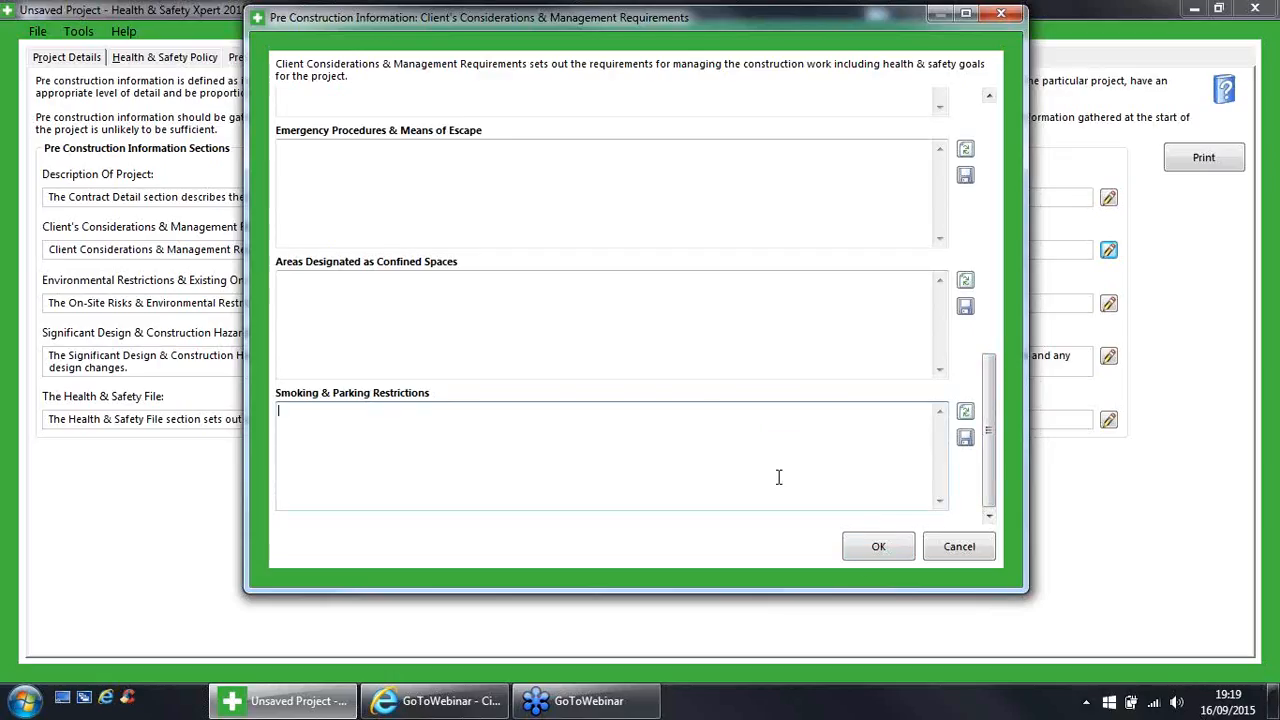
pyautogui.click(870, 552)
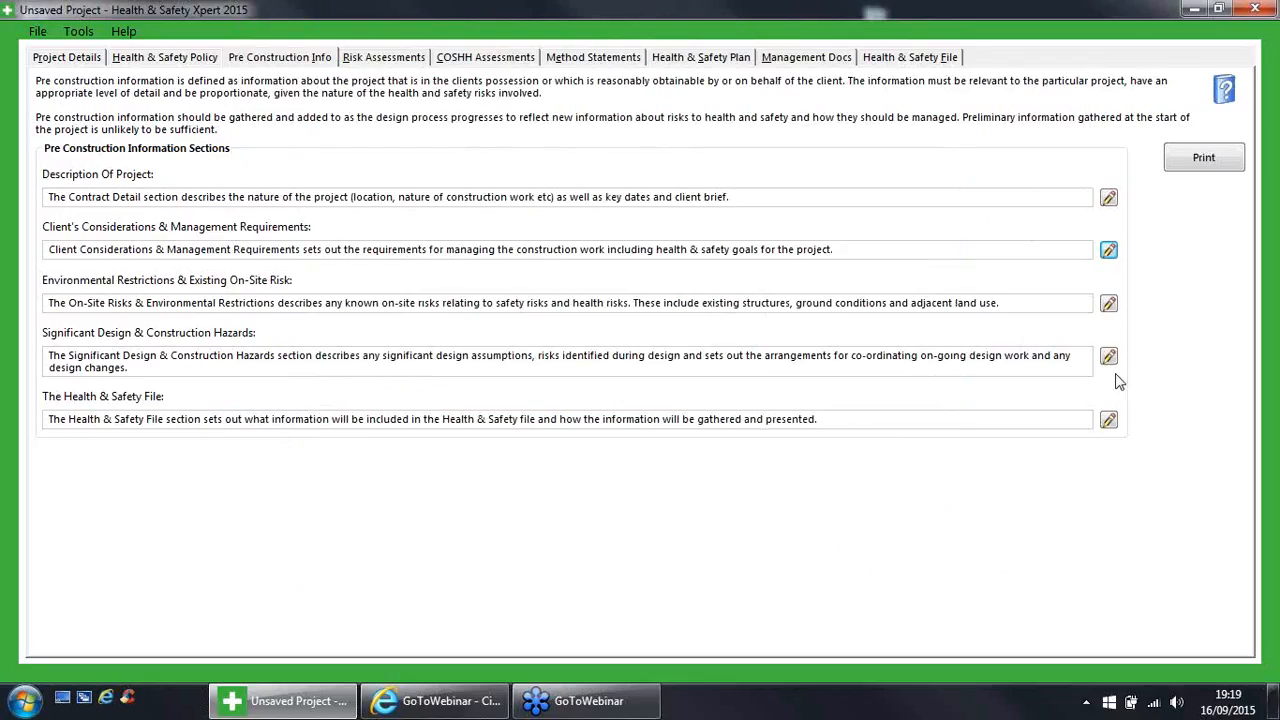
# Step: Open the Environmental Restrictions editor and bring the Adjacent Land Uses section into view
pyautogui.click(1109, 305)
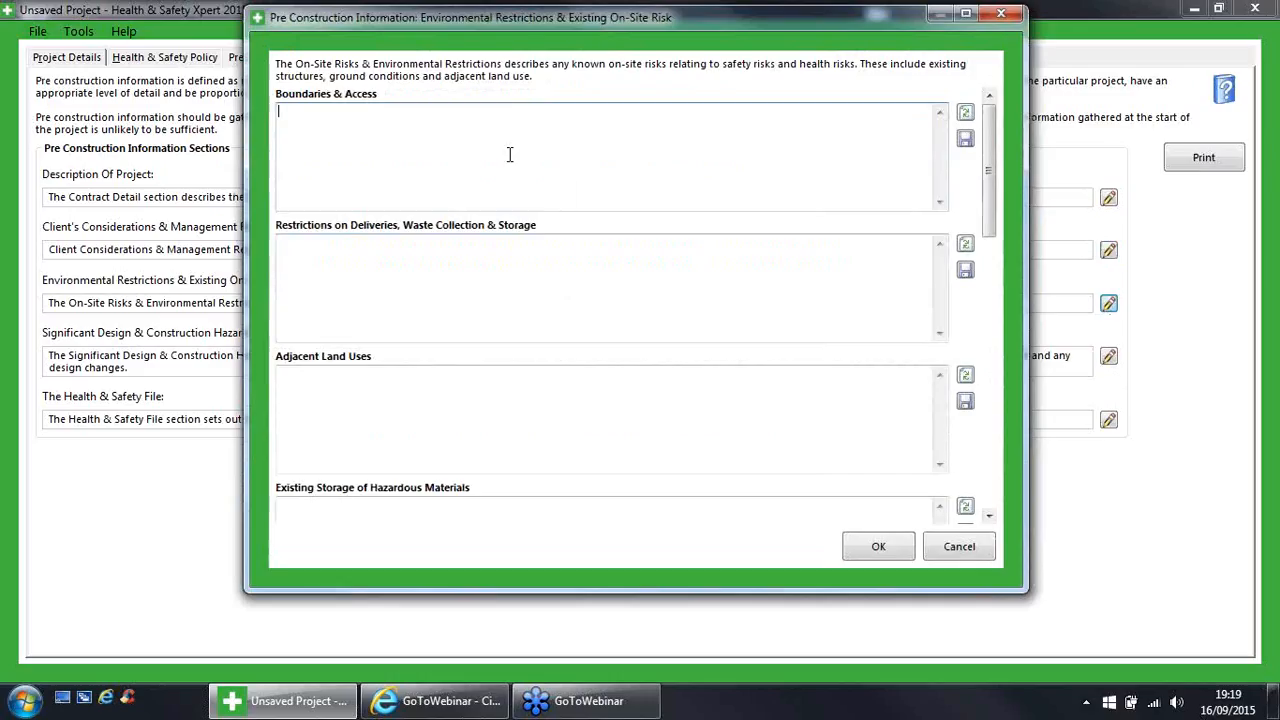
pyautogui.click(467, 412)
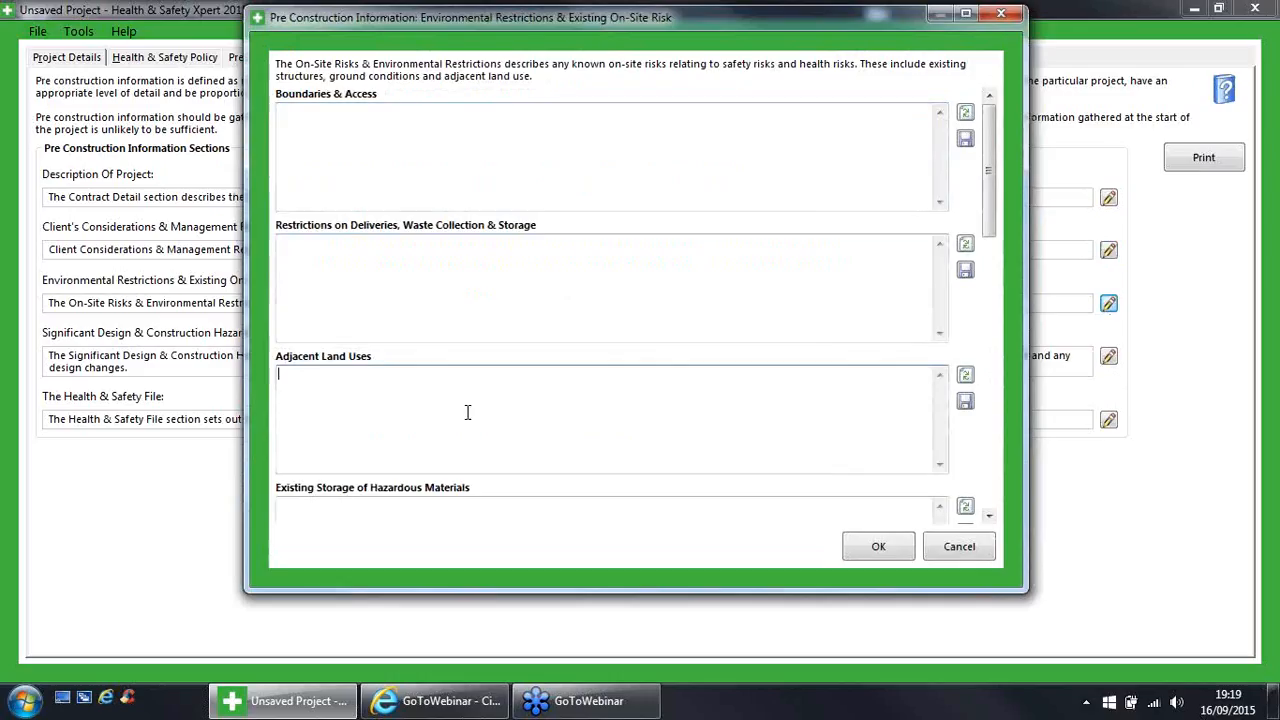
pyautogui.click(463, 510)
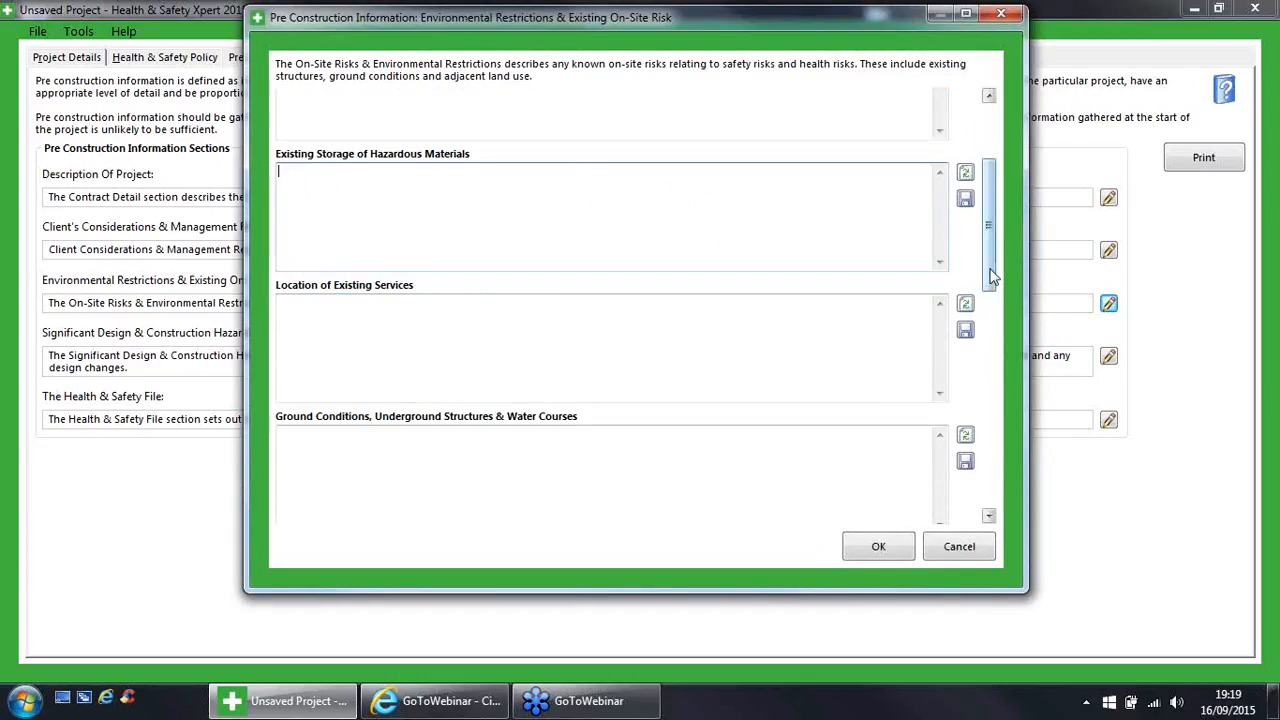
pyautogui.moveTo(993, 277); pyautogui.dragTo(990, 220)
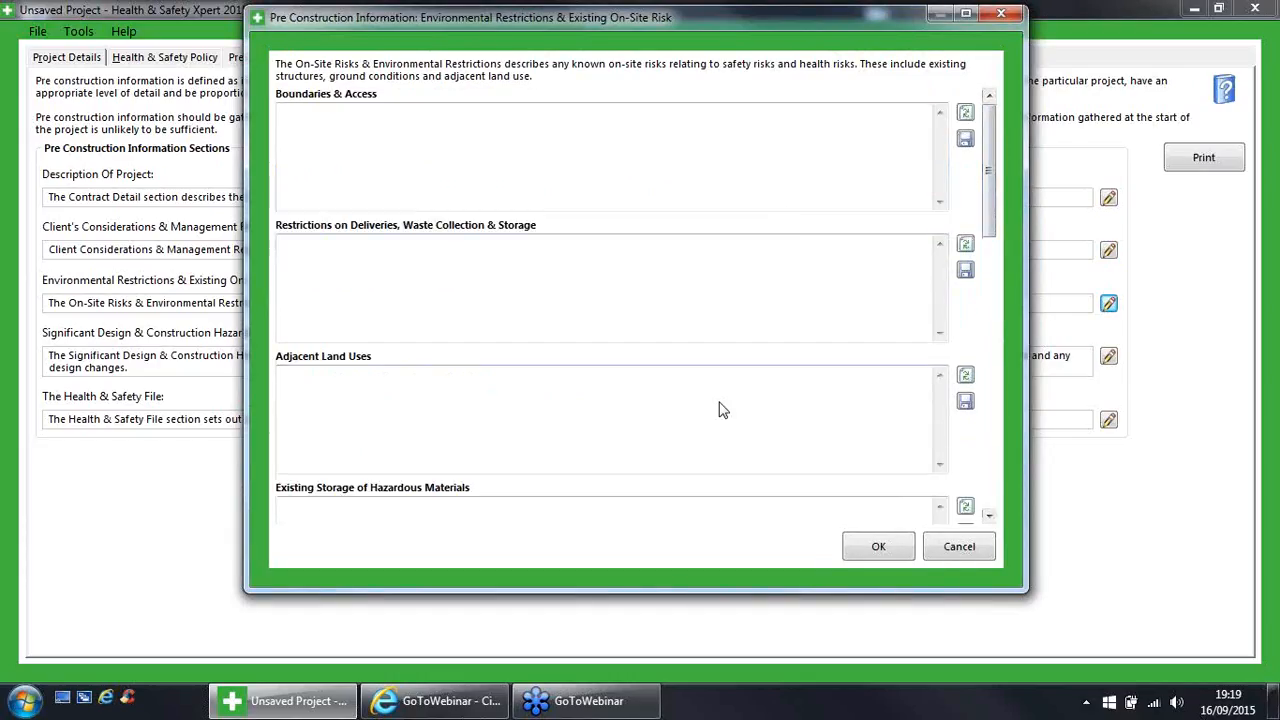
# Step: Describe adjacent land as a residential area bounded on 3 sides, correcting 'Propertie' to 'Property'
pyautogui.click(633, 445)
pyautogui.write('Re')
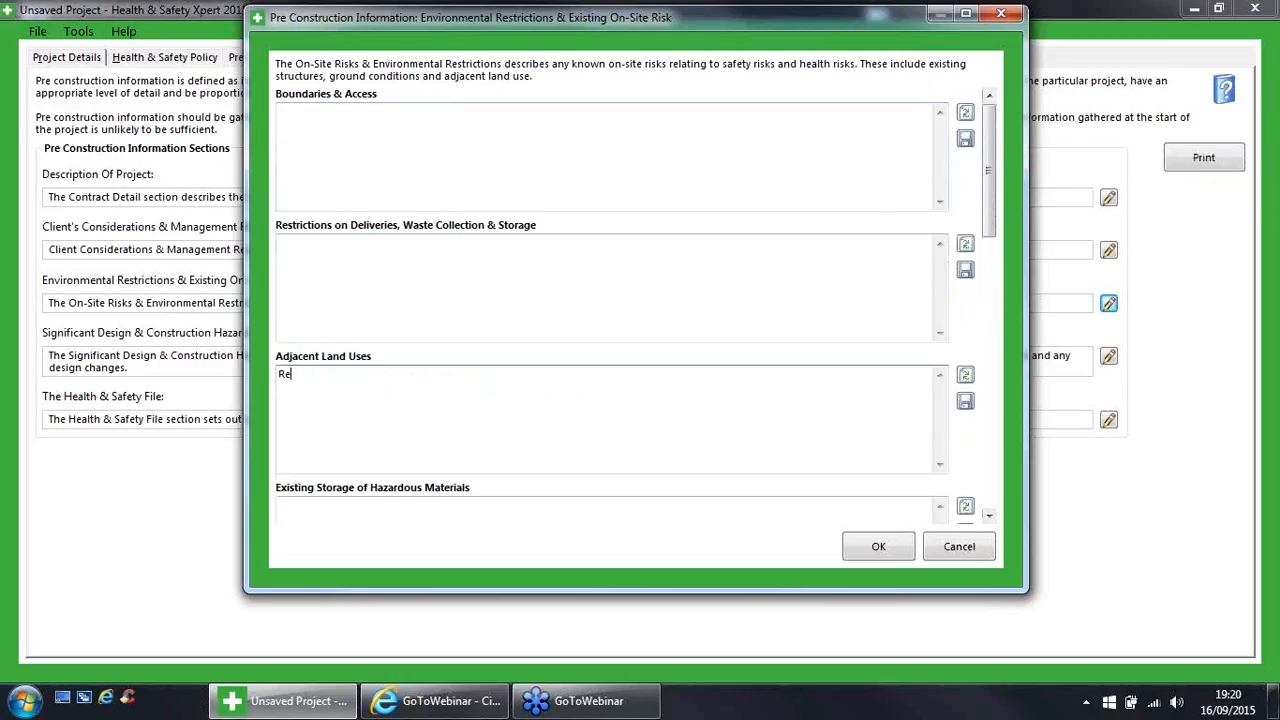
pyautogui.write('siden')
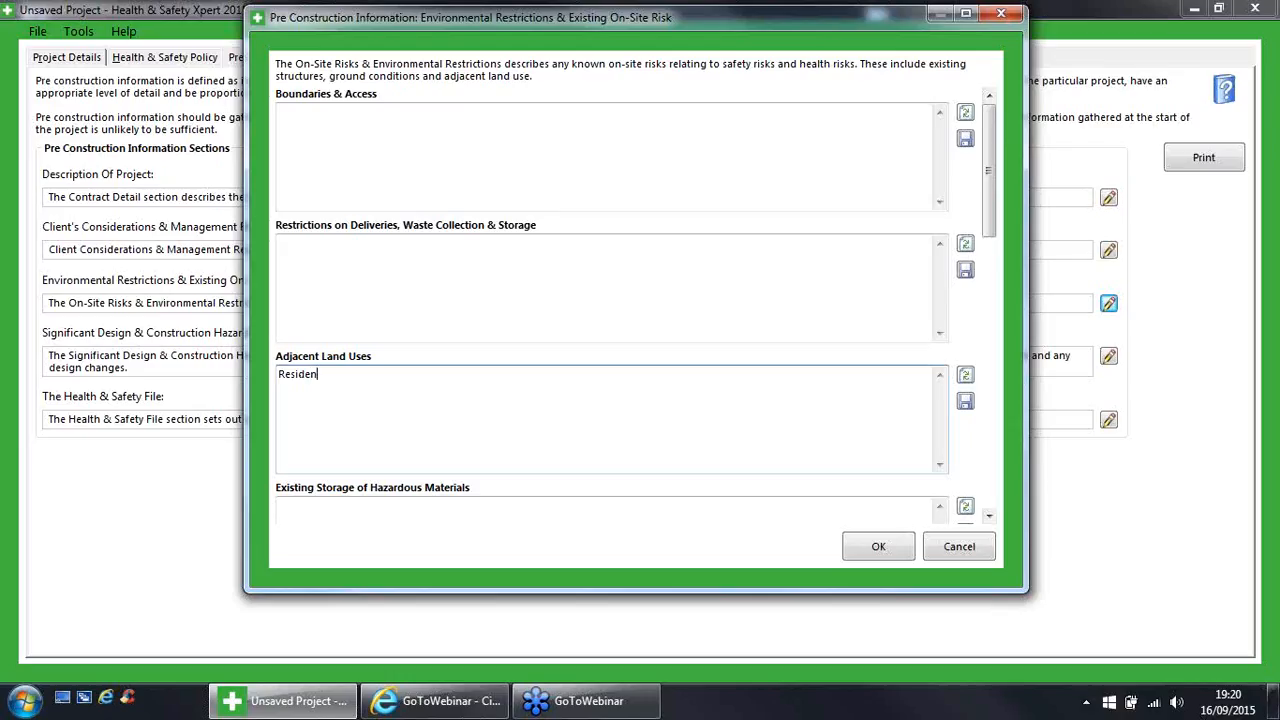
pyautogui.write('tial area , existing road to exsiti')
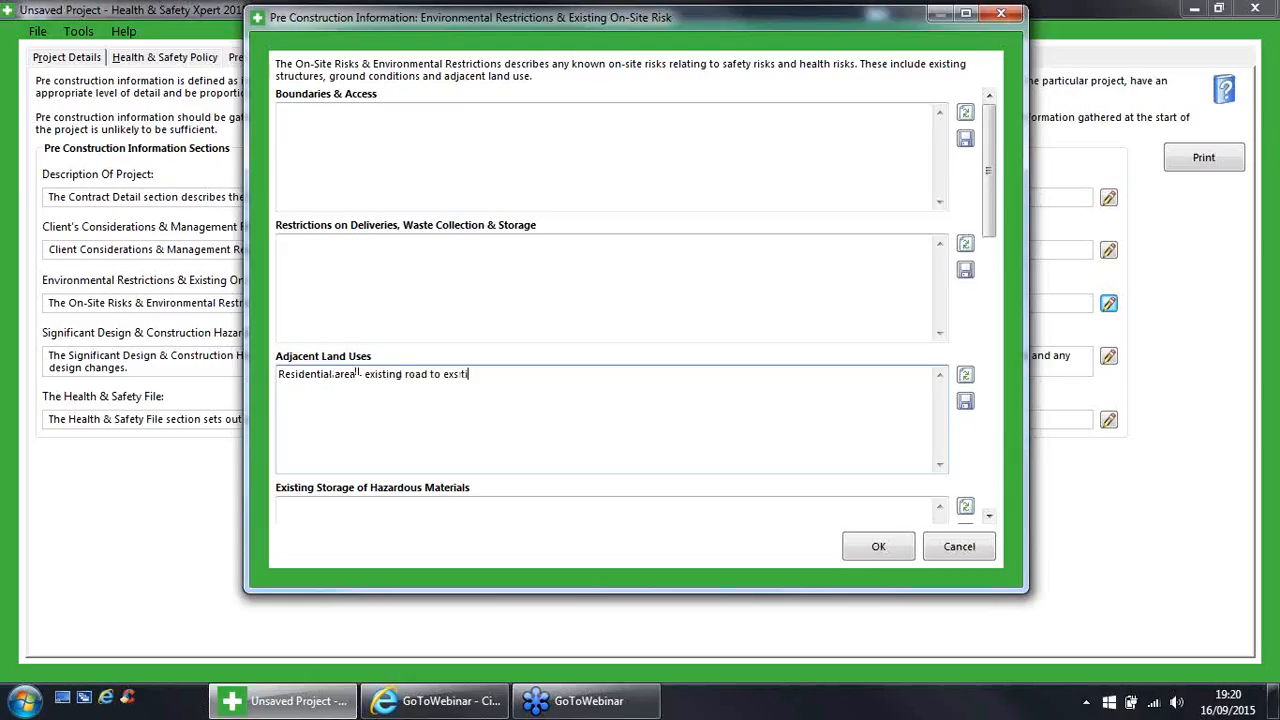
pyautogui.write('ng properties.  Propertie bounded on 3')
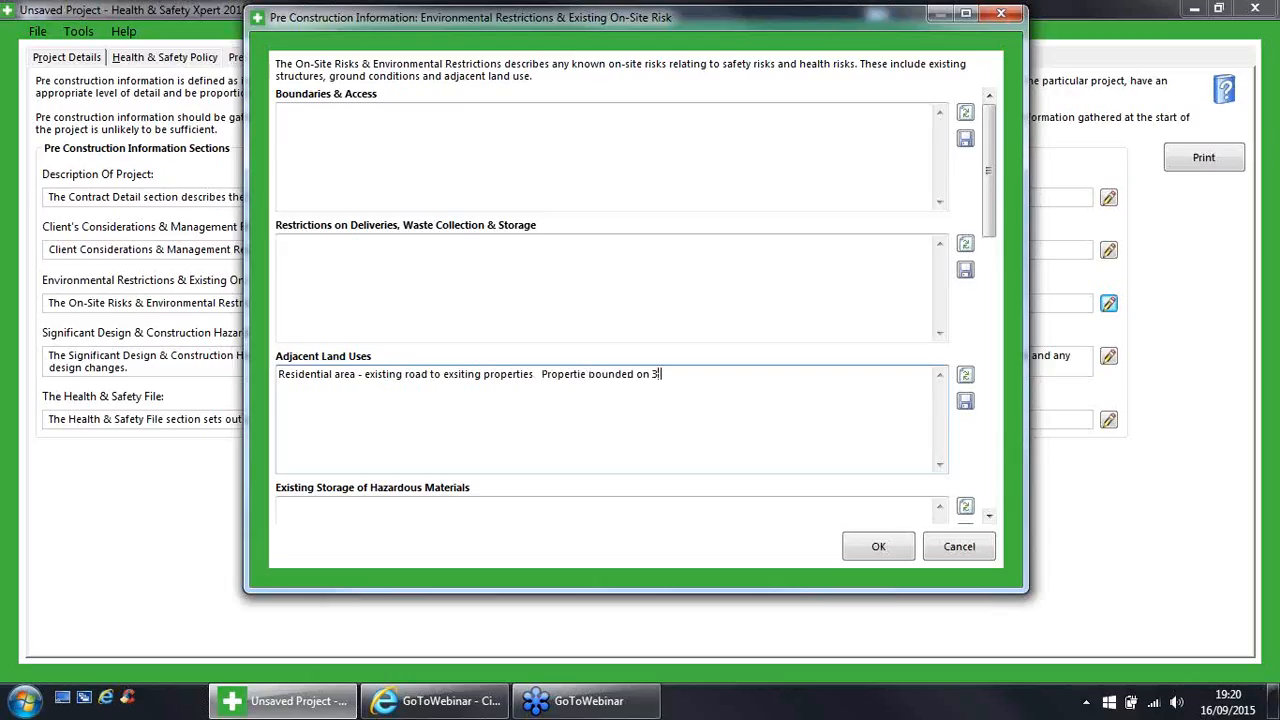
pyautogui.write(' sides by other residences.')
pyautogui.press('BackSpace')
pyautogui.click(586, 378)
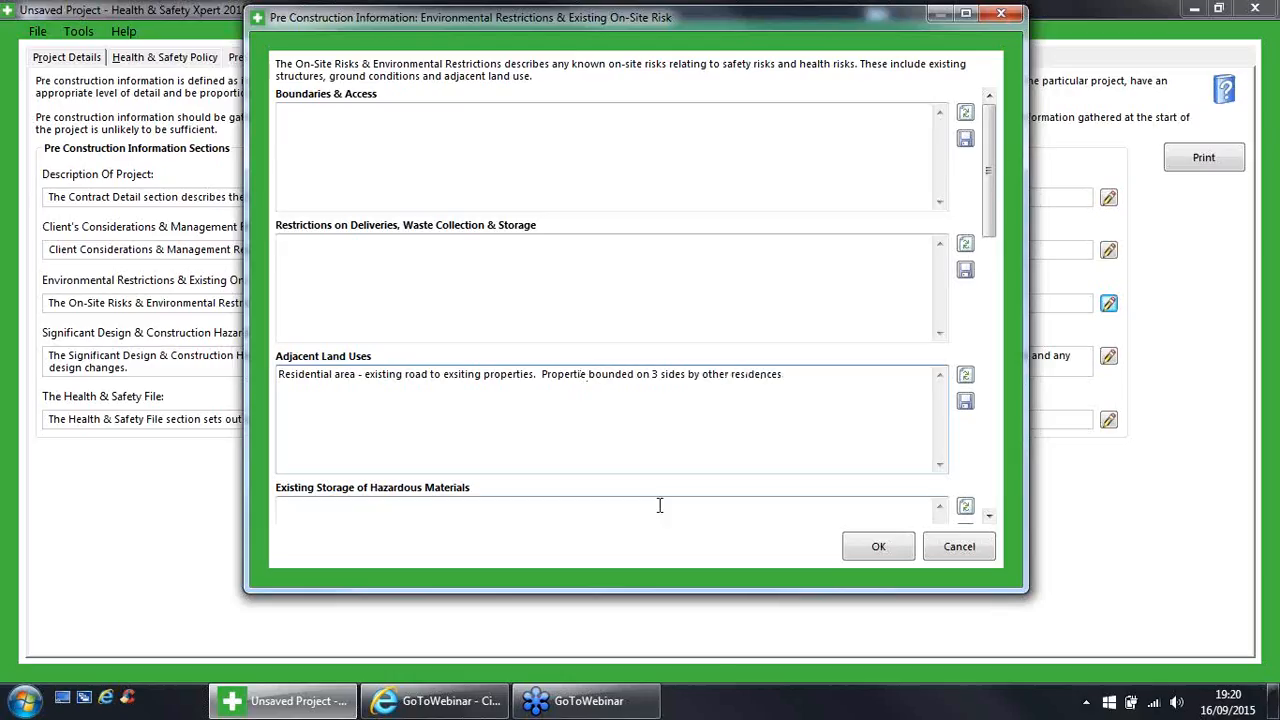
pyautogui.press('BackSpace')
pyautogui.press('BackSpace')
pyautogui.write('y')
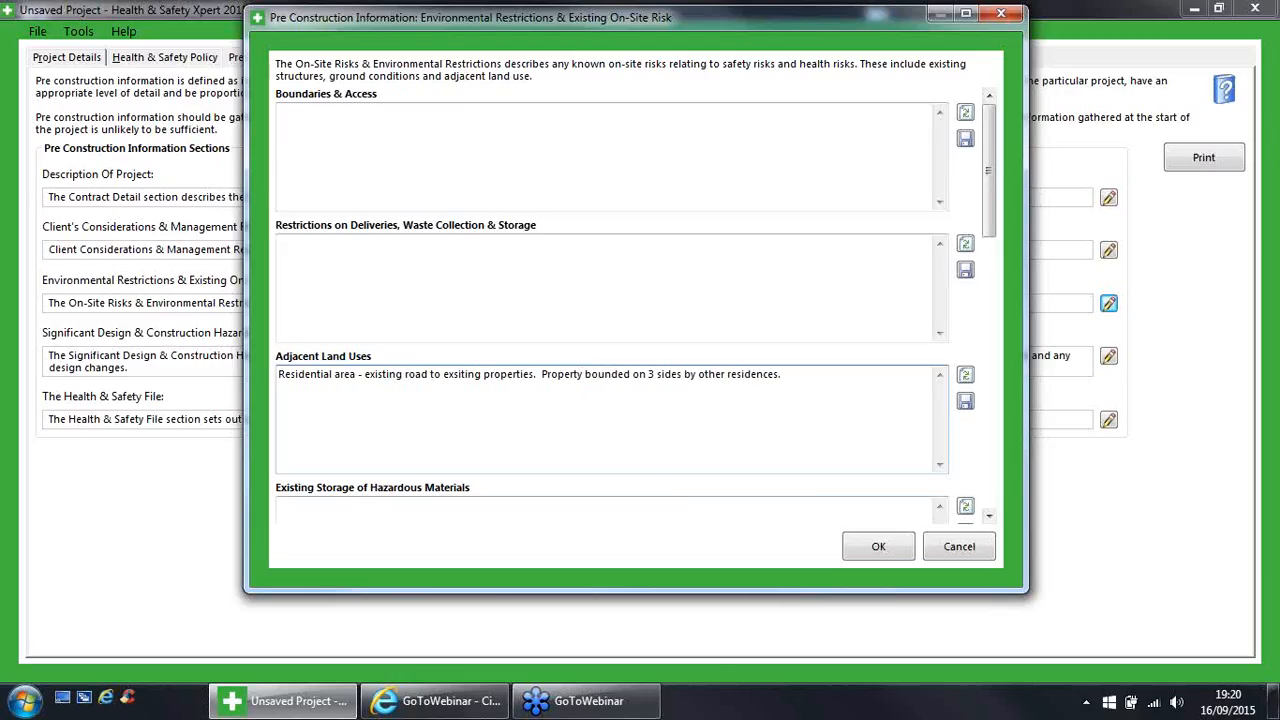
# Step: Save the Adjacent Land Uses text as a reusable paragraph named 'residential next door'
pyautogui.click(966, 402)
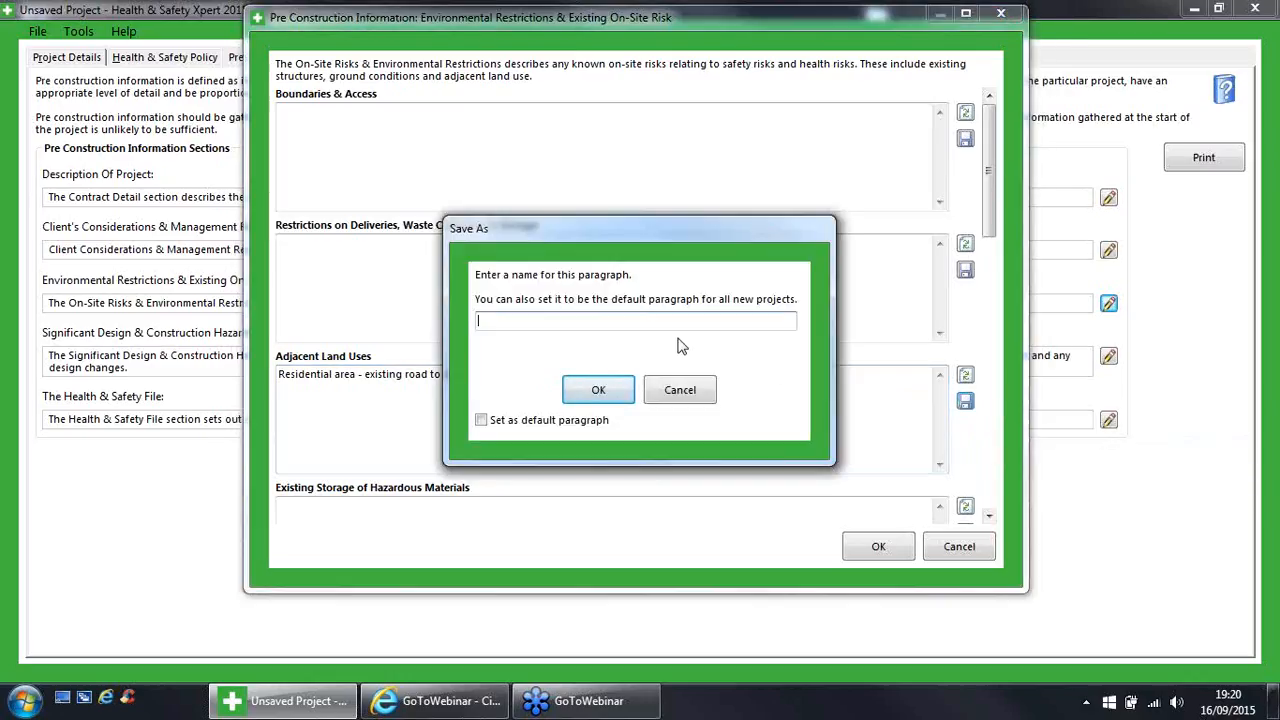
pyautogui.write('residential next door')
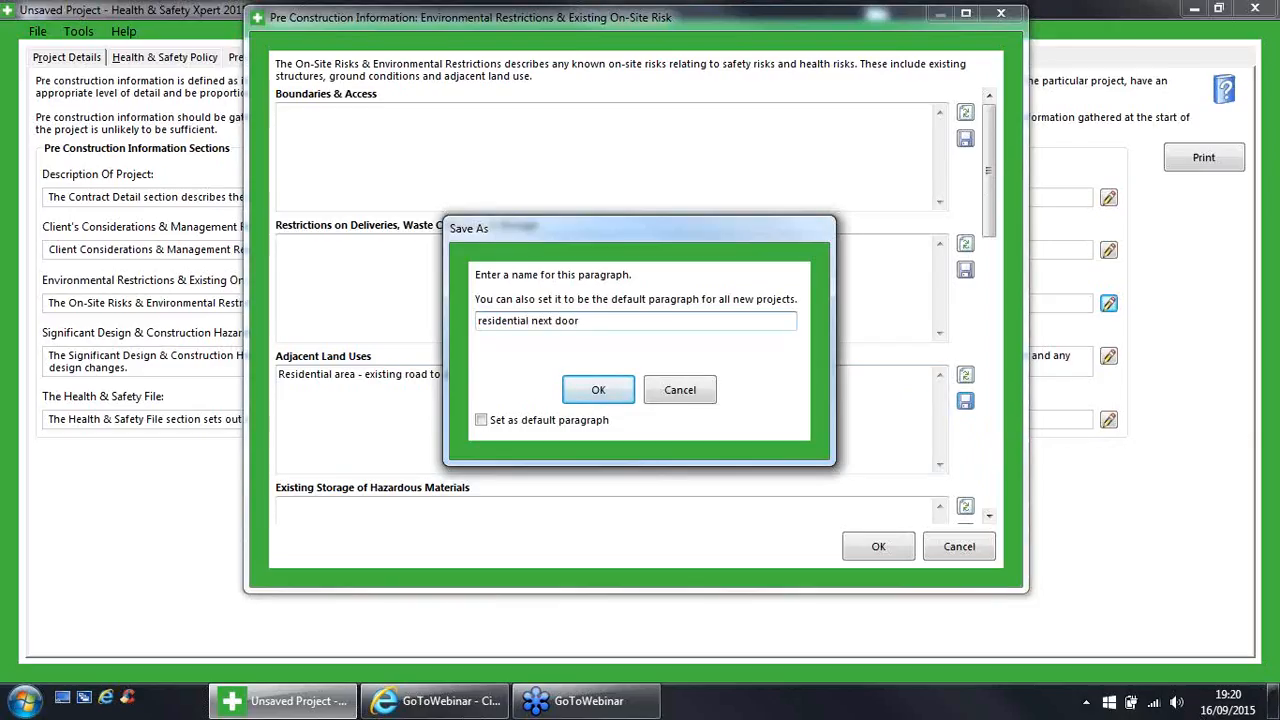
pyautogui.click(615, 393)
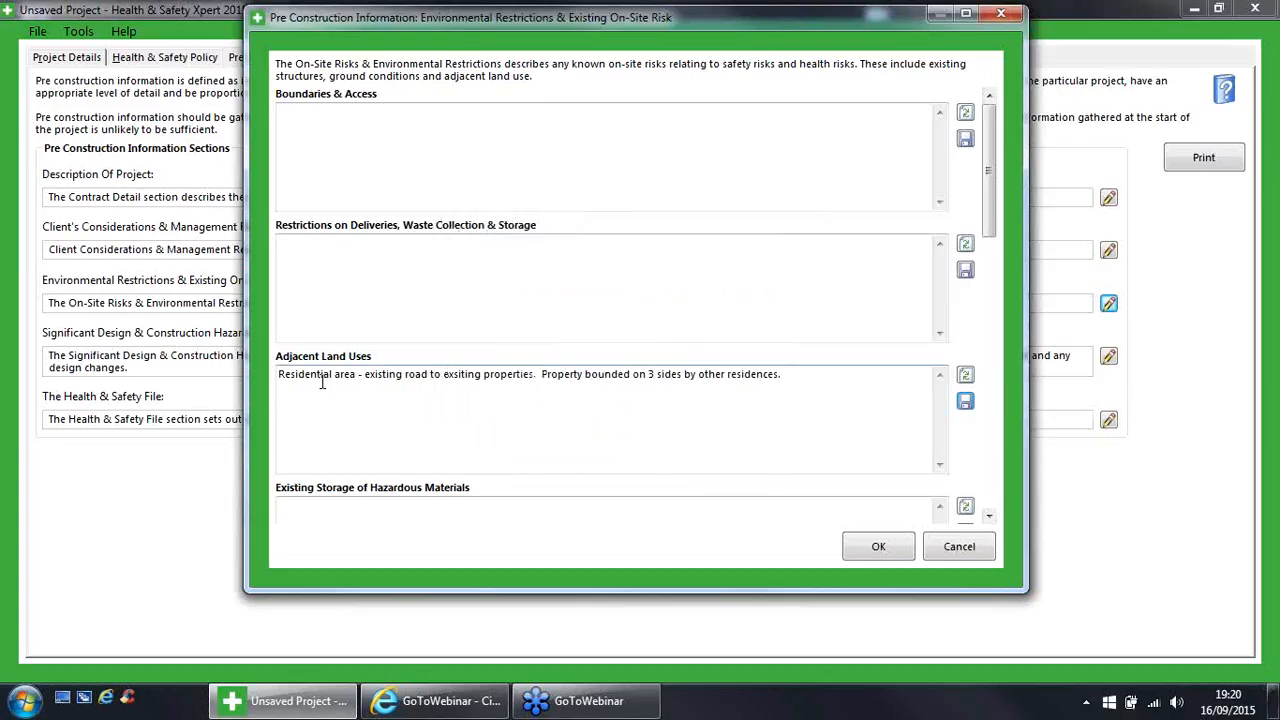
# Step: Reinsert the 'residential next door' paragraph from the saved paragraphs list
pyautogui.click(966, 377)
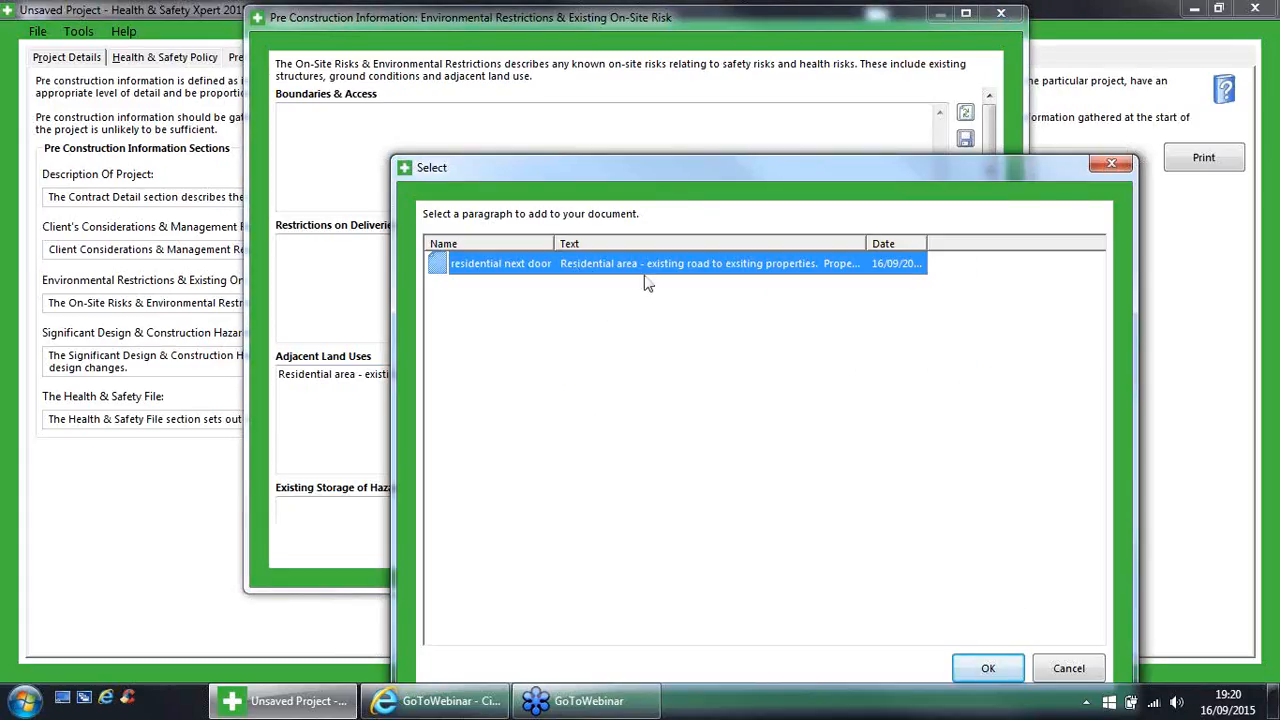
pyautogui.moveTo(709, 170); pyautogui.dragTo(698, 102)
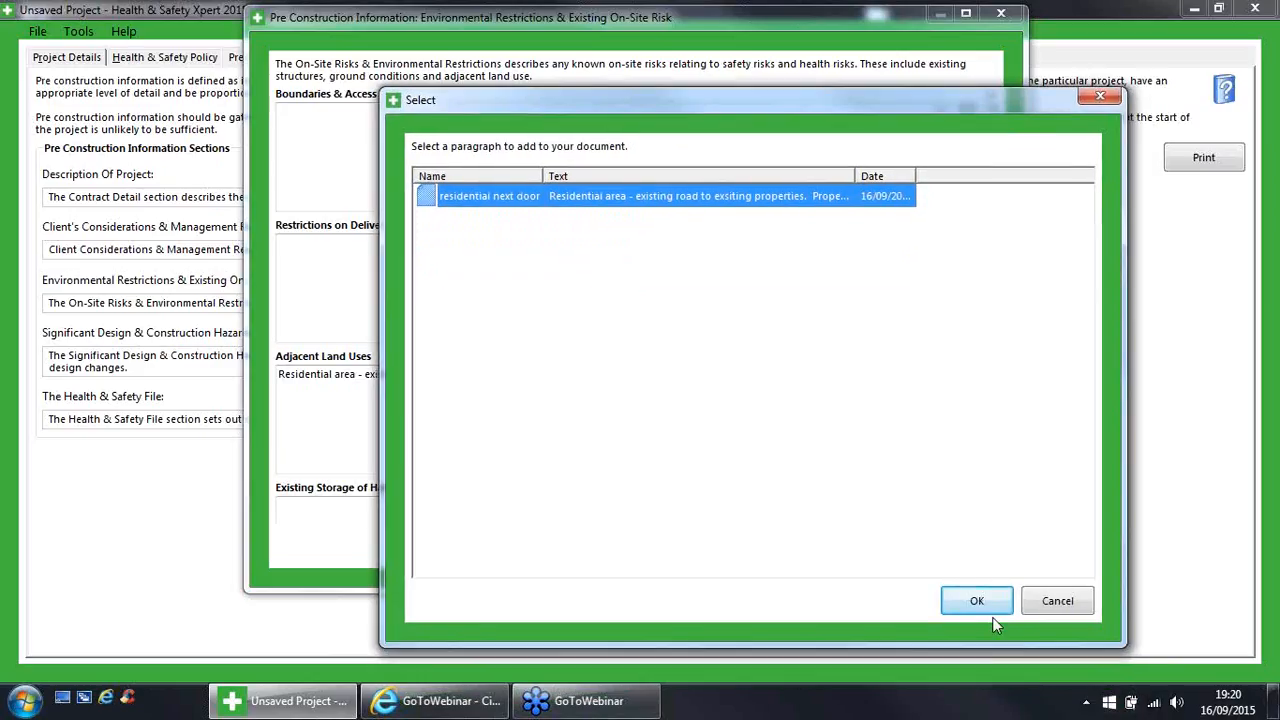
pyautogui.click(980, 603)
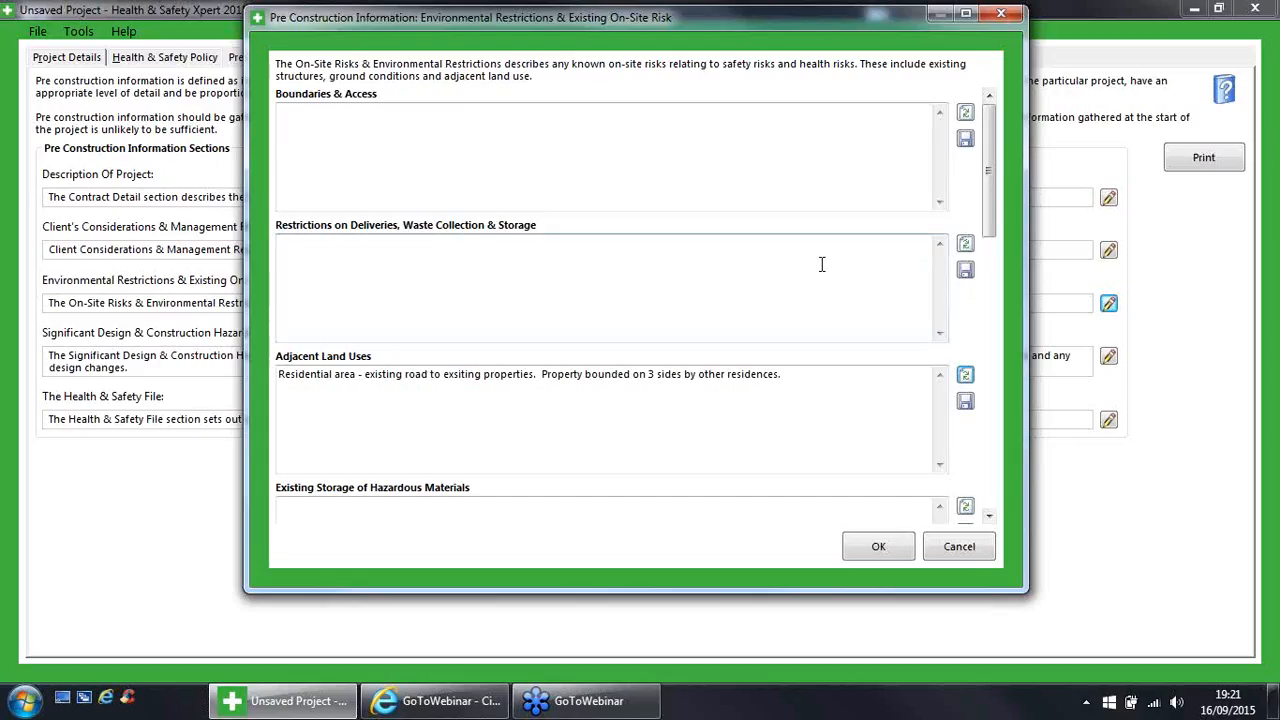
# Step: Pass through the Ground Conditions and Existing Structures sections and close the Environmental Restrictions editor
pyautogui.scroll(-2, 830, 268)
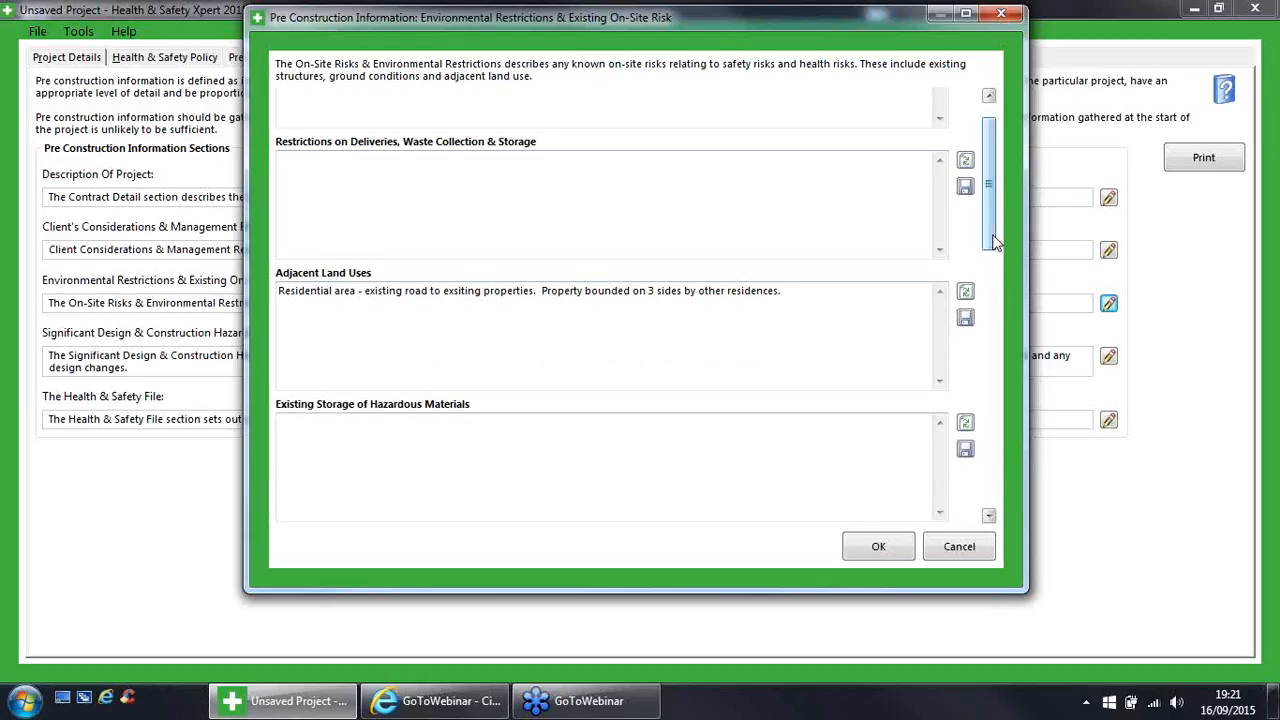
pyautogui.moveTo(995, 248); pyautogui.dragTo(995, 313)
pyautogui.click(511, 300)
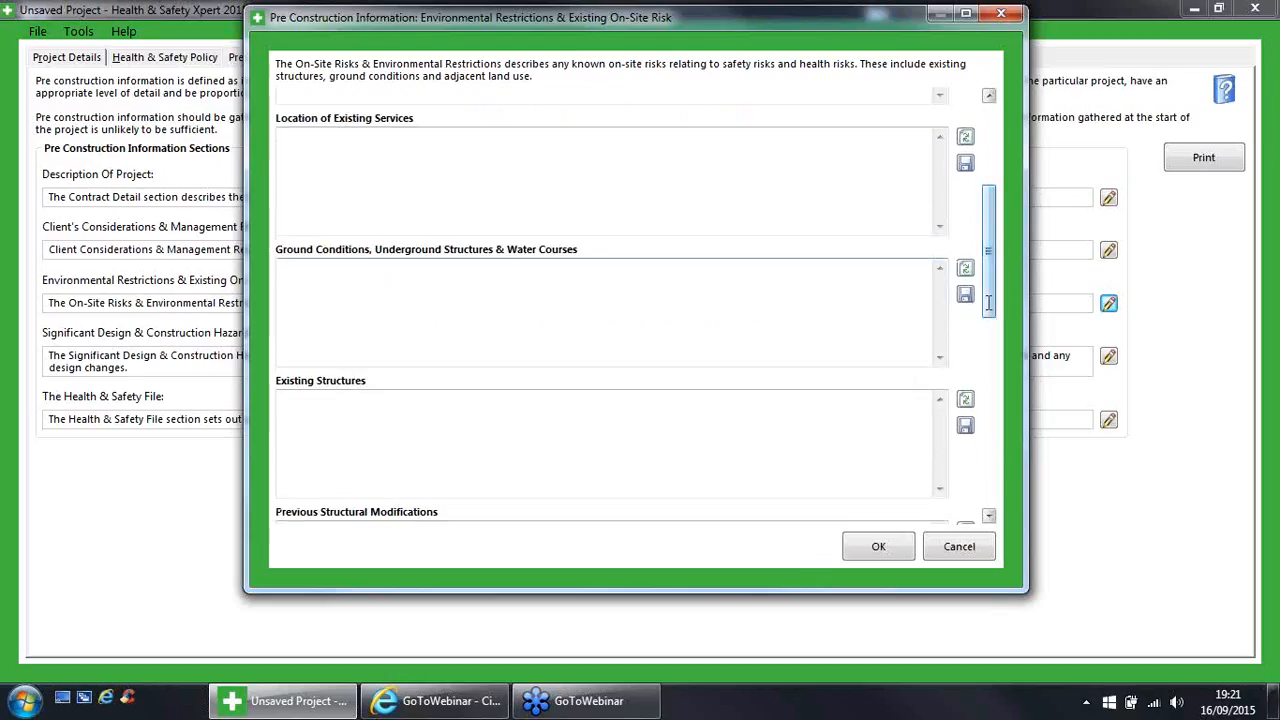
pyautogui.click(483, 448)
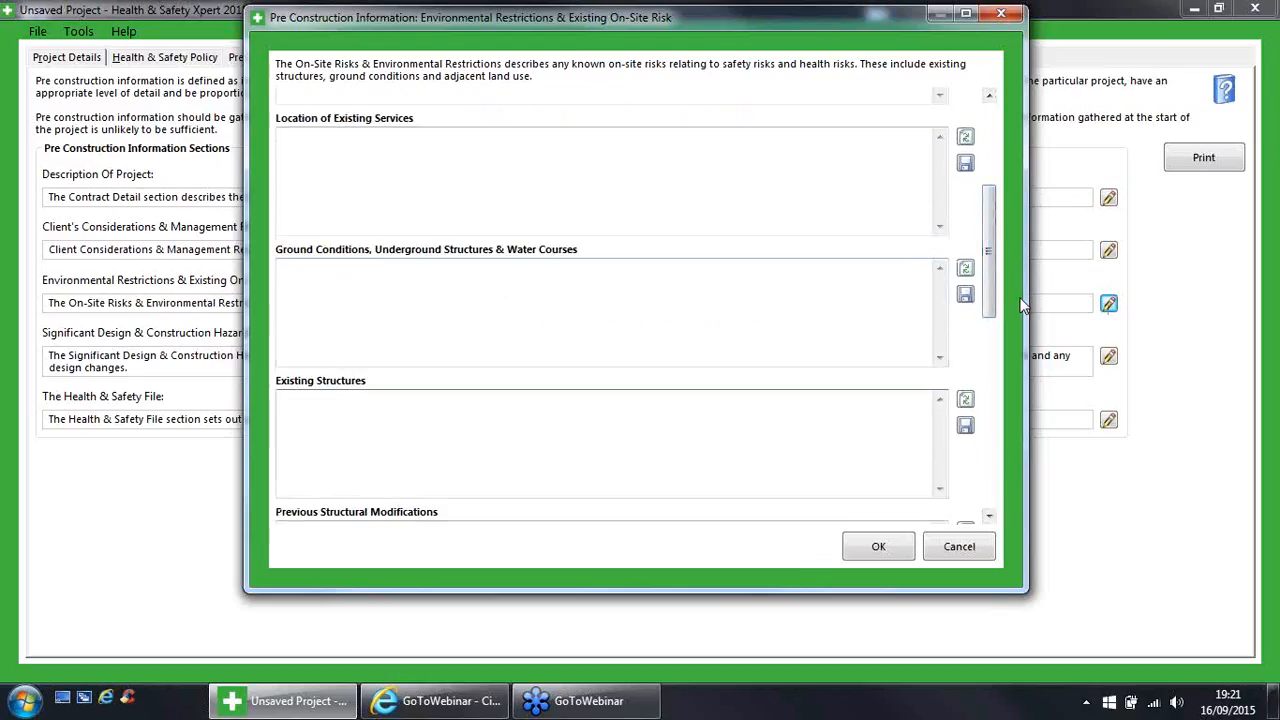
pyautogui.scroll(-4, 1004, 325)
pyautogui.click(880, 546)
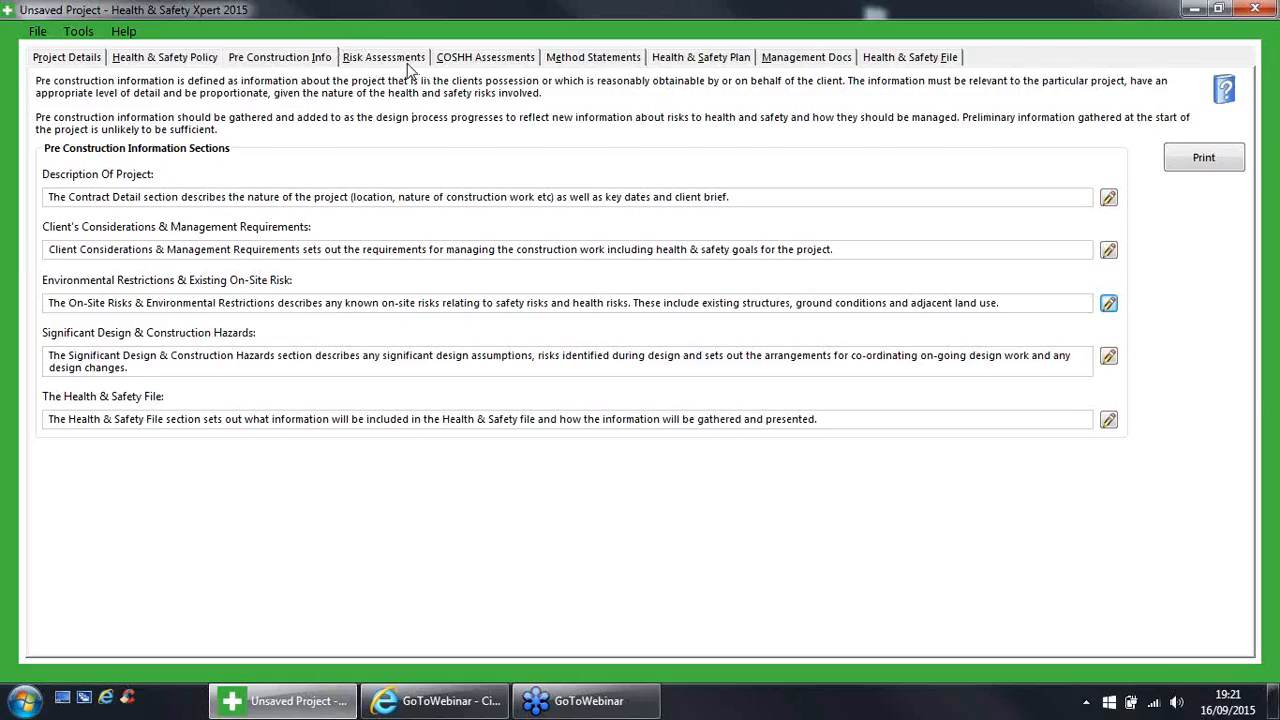
# Step: On the Health & Safety Plan tab, review the project description and the Management Structure organisational chart
pyautogui.click(683, 60)
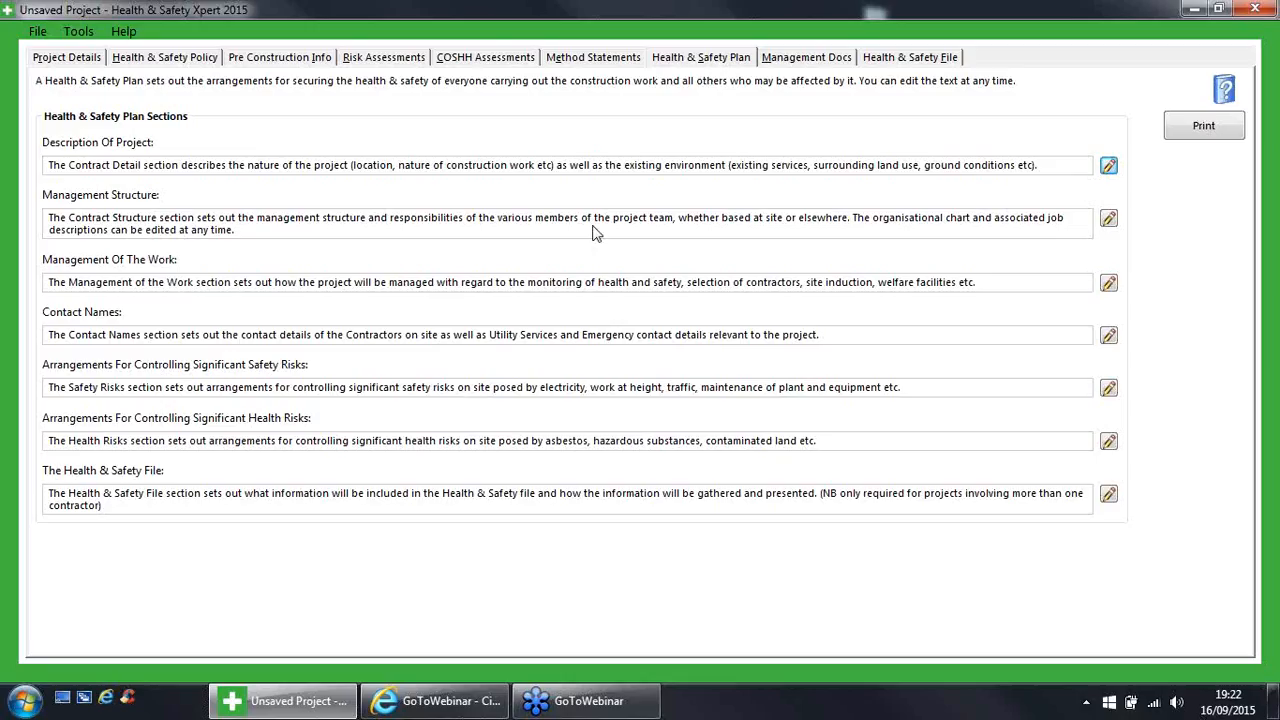
pyautogui.click(1105, 162)
pyautogui.click(1112, 168)
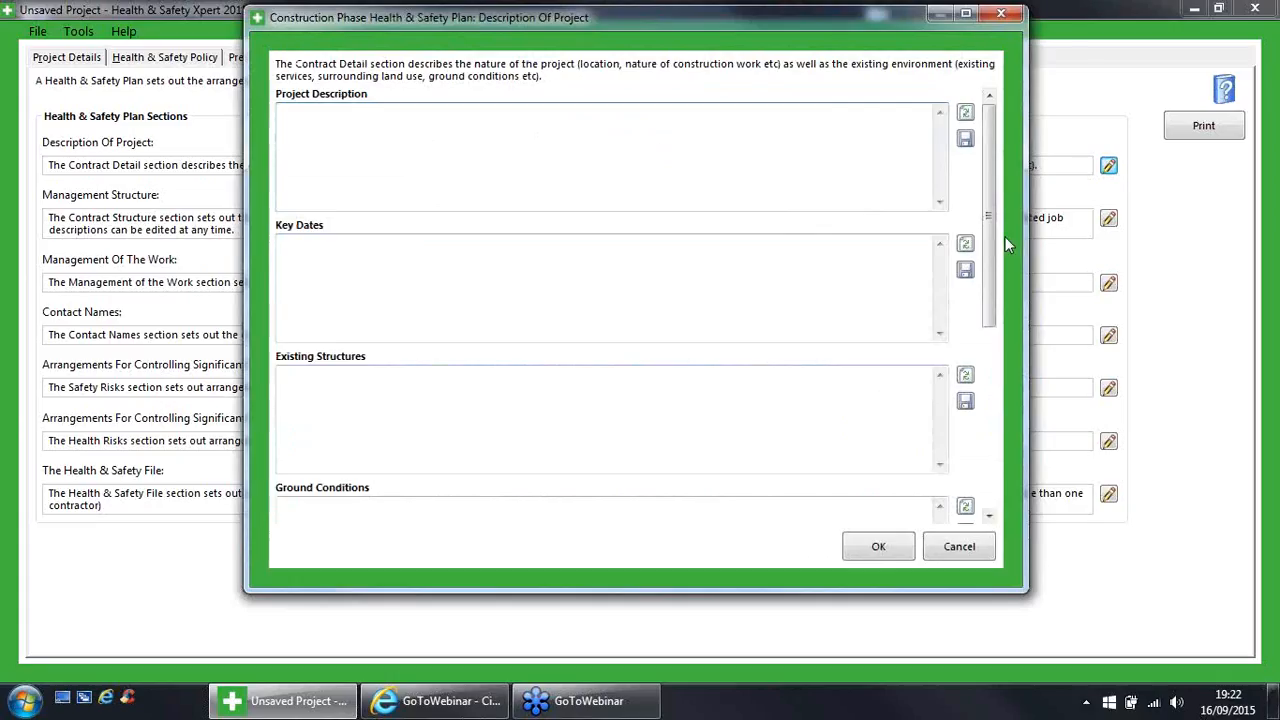
pyautogui.moveTo(989, 284); pyautogui.dragTo(1010, 351)
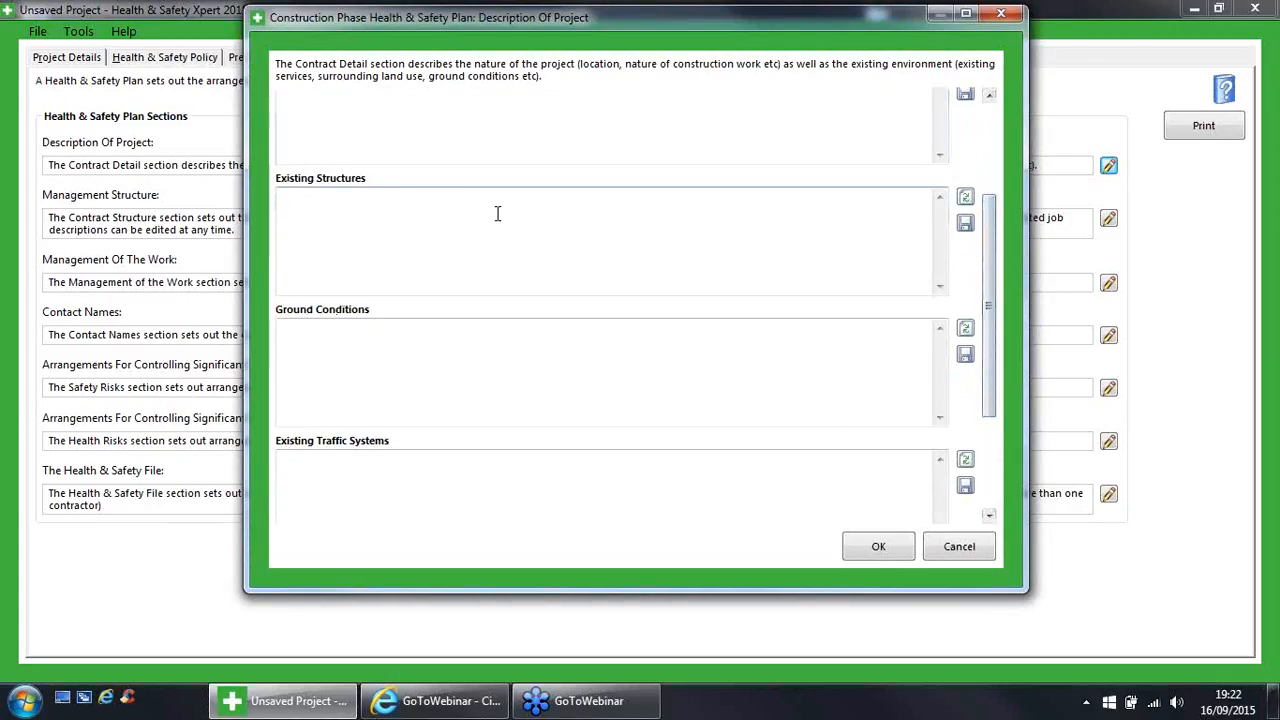
pyautogui.click(876, 544)
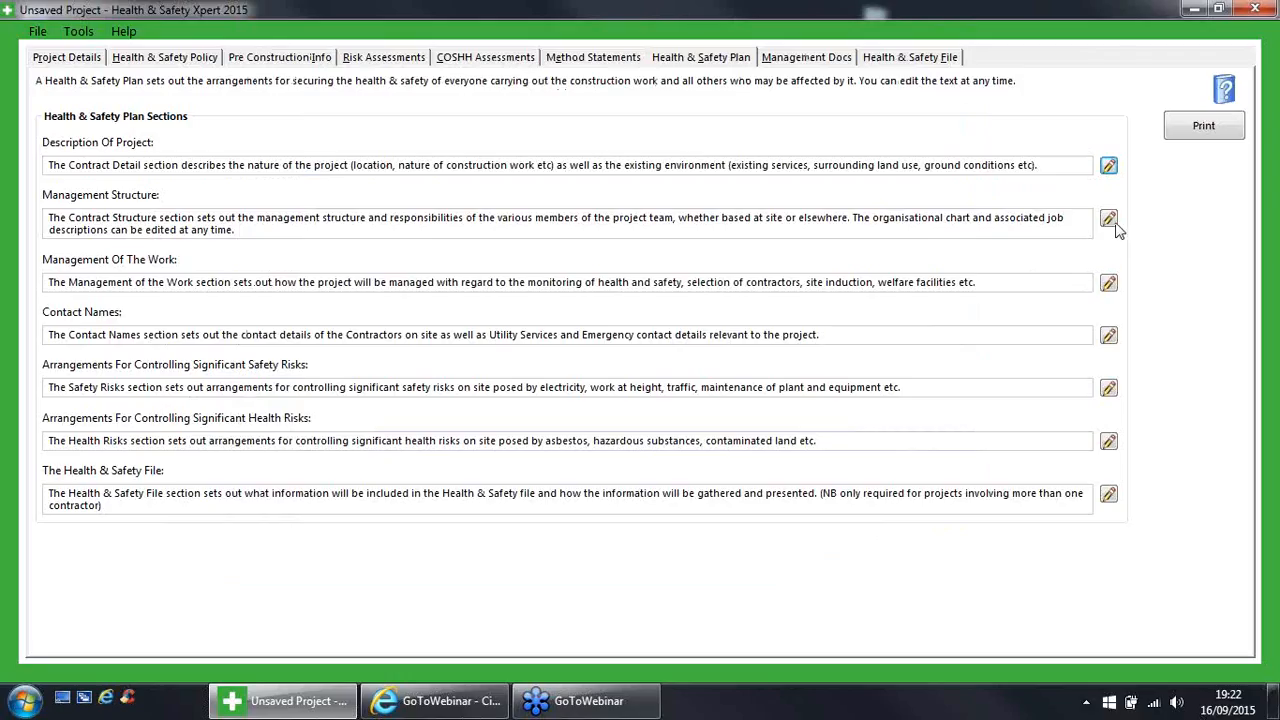
pyautogui.click(1110, 219)
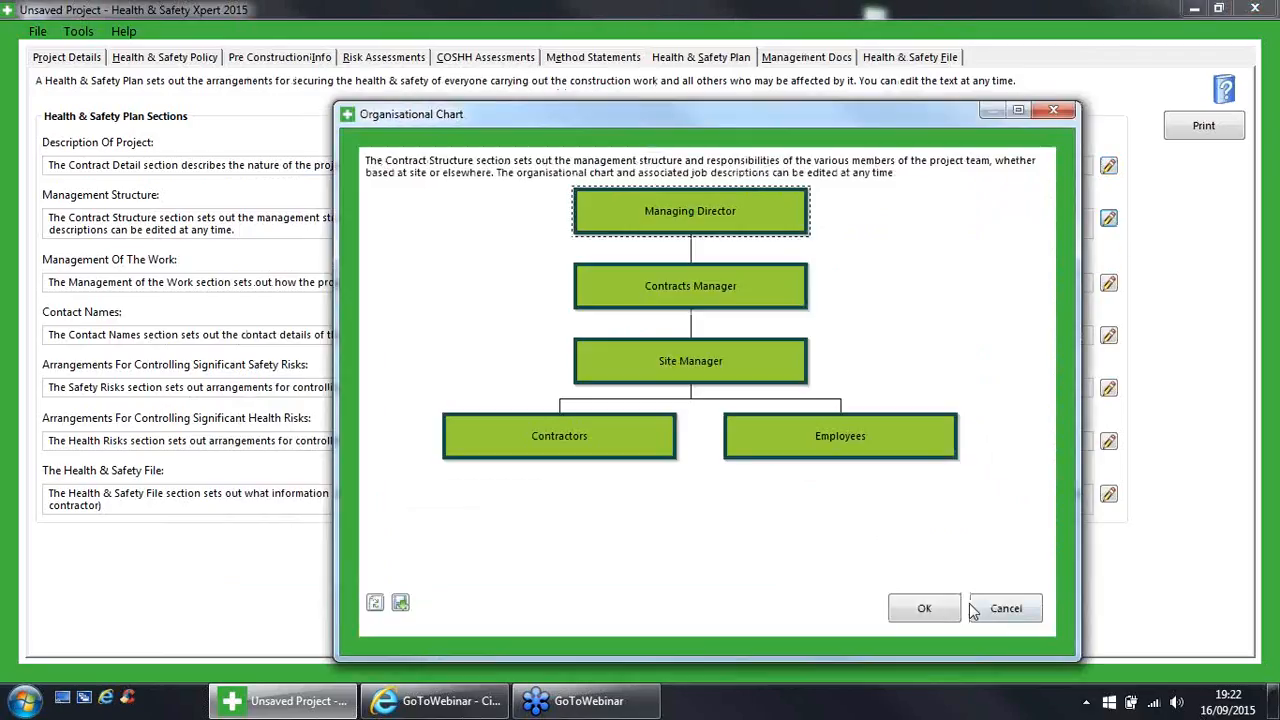
pyautogui.click(932, 608)
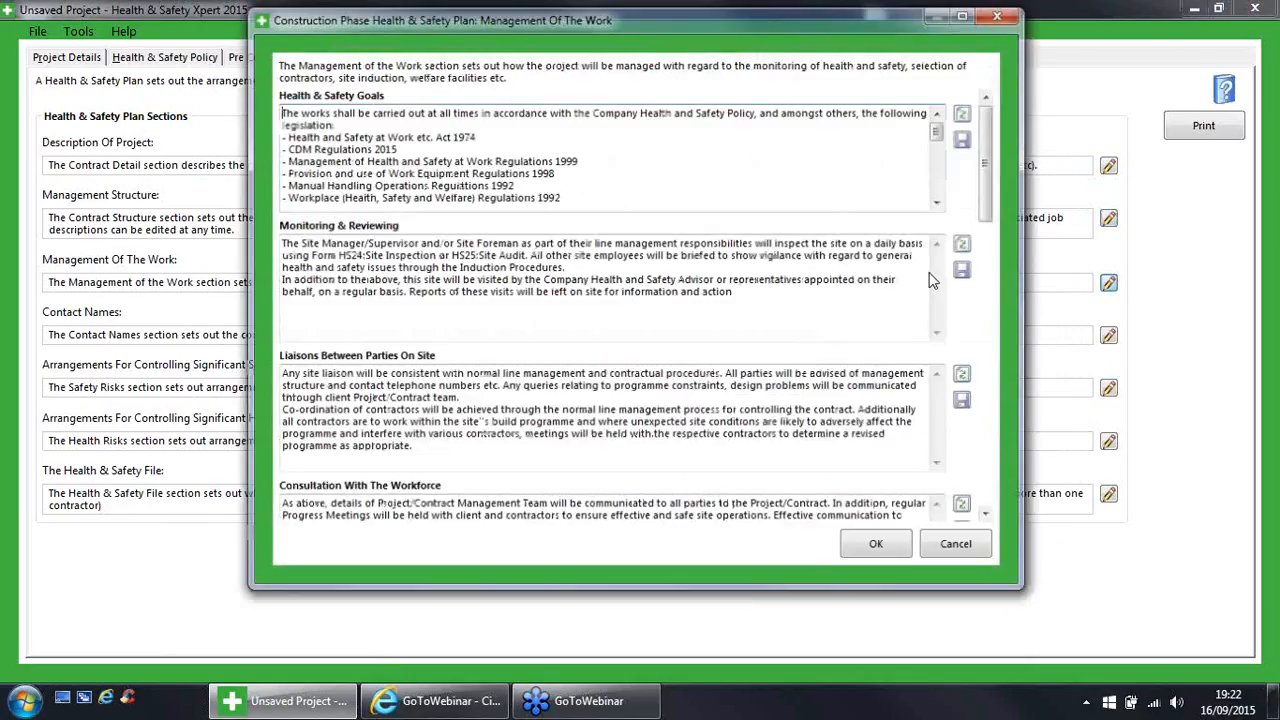
# Step: Open Management Of The Work, scroll through to First Aid and Site Rules, and close it
pyautogui.click(1108, 283)
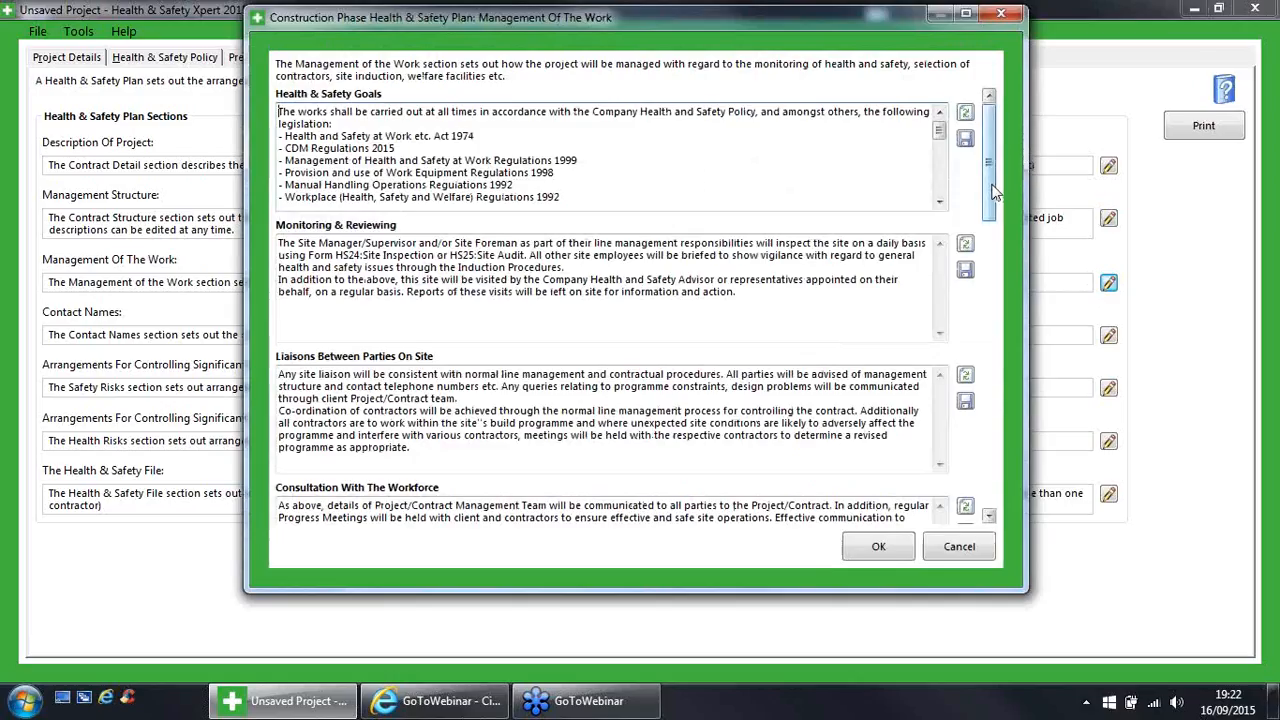
pyautogui.moveTo(993, 207); pyautogui.dragTo(985, 322)
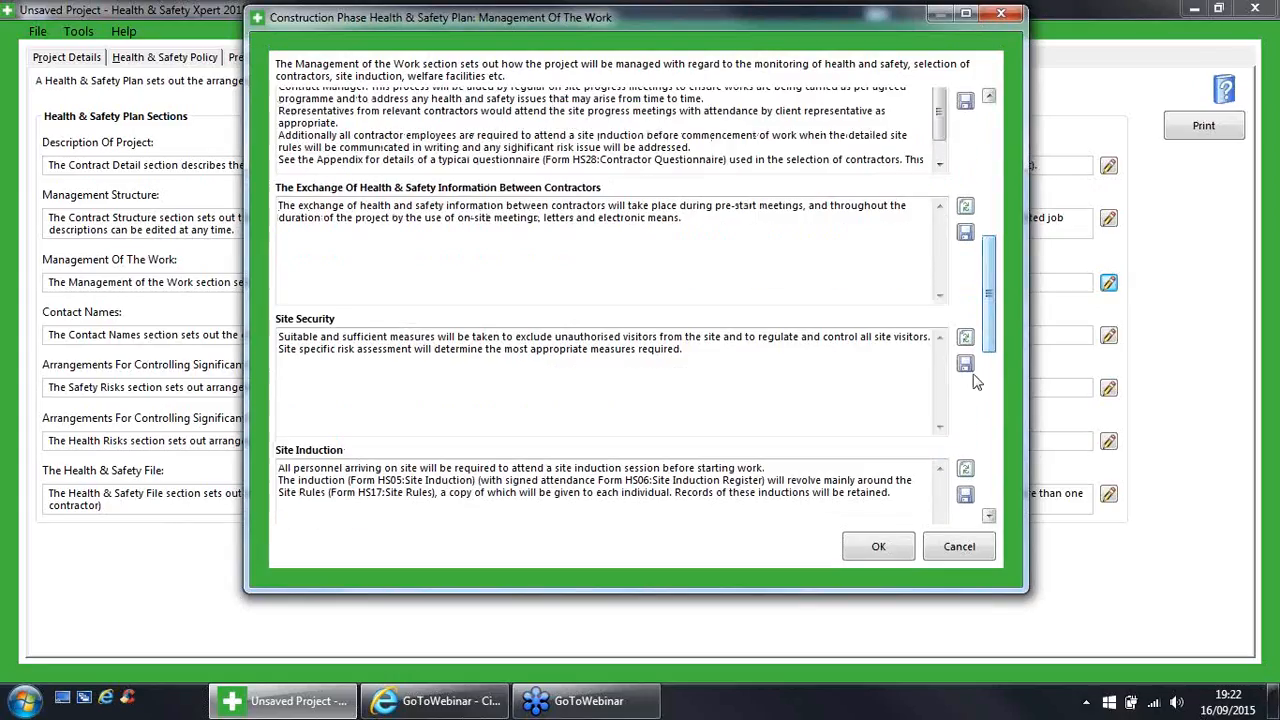
pyautogui.click(988, 440)
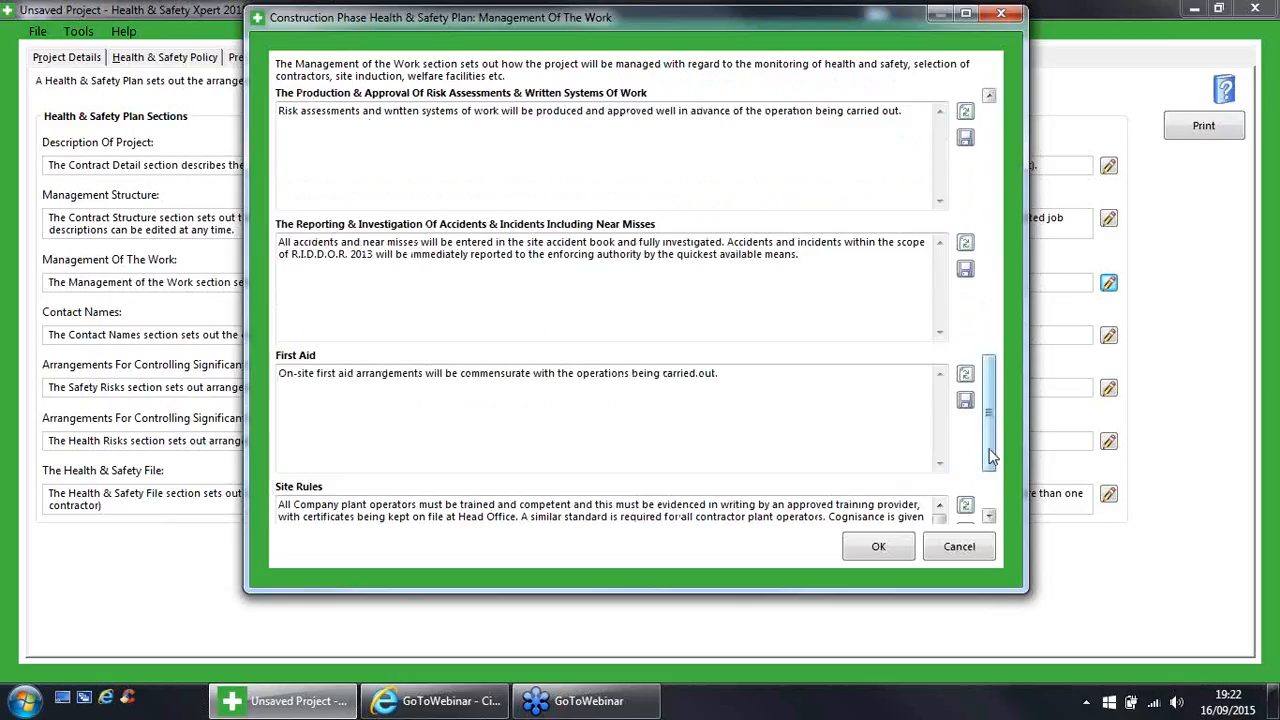
pyautogui.scroll(-3, 988, 458)
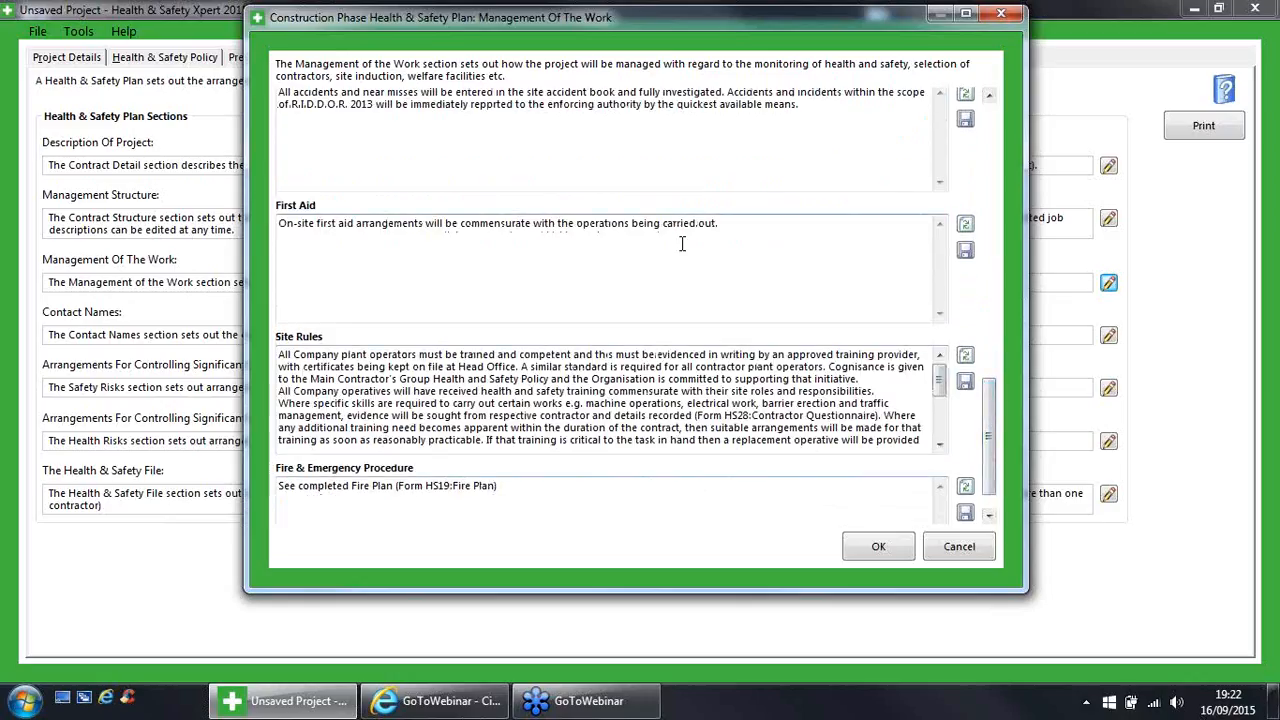
pyautogui.click(884, 547)
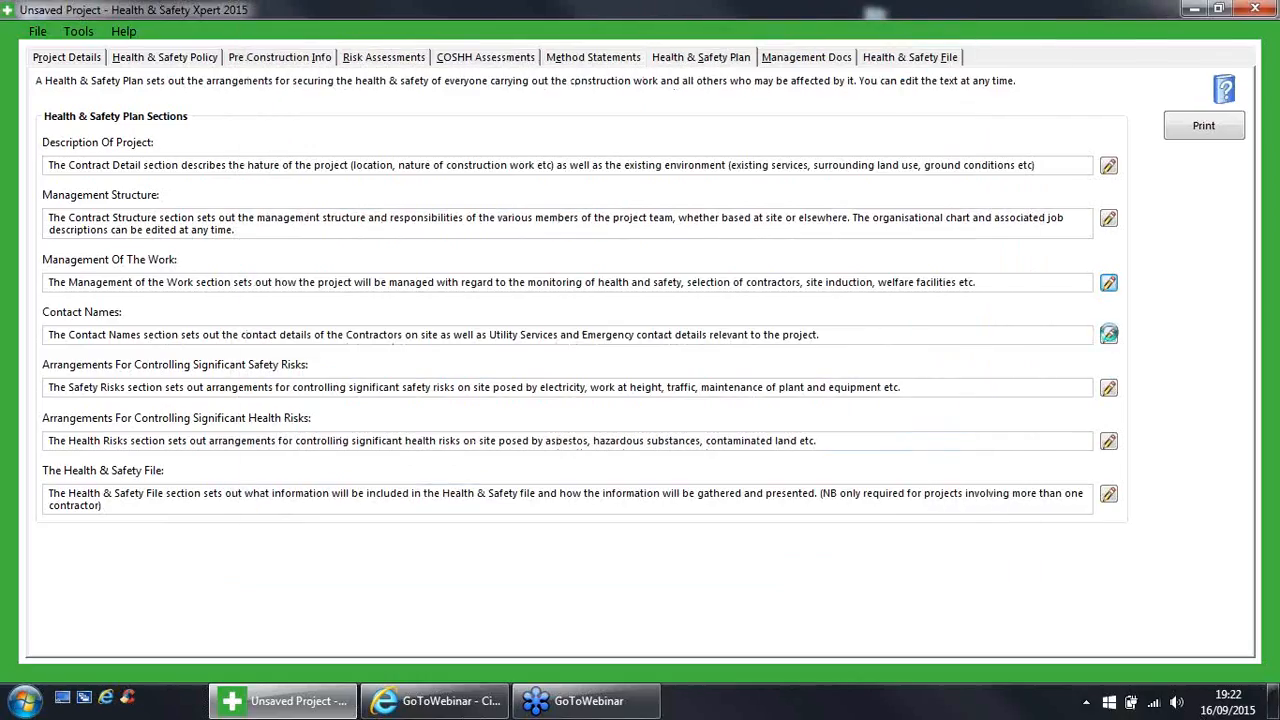
# Step: Review the Contact Names details and the Gas utility contact picker without adding a contact
pyautogui.click(1106, 334)
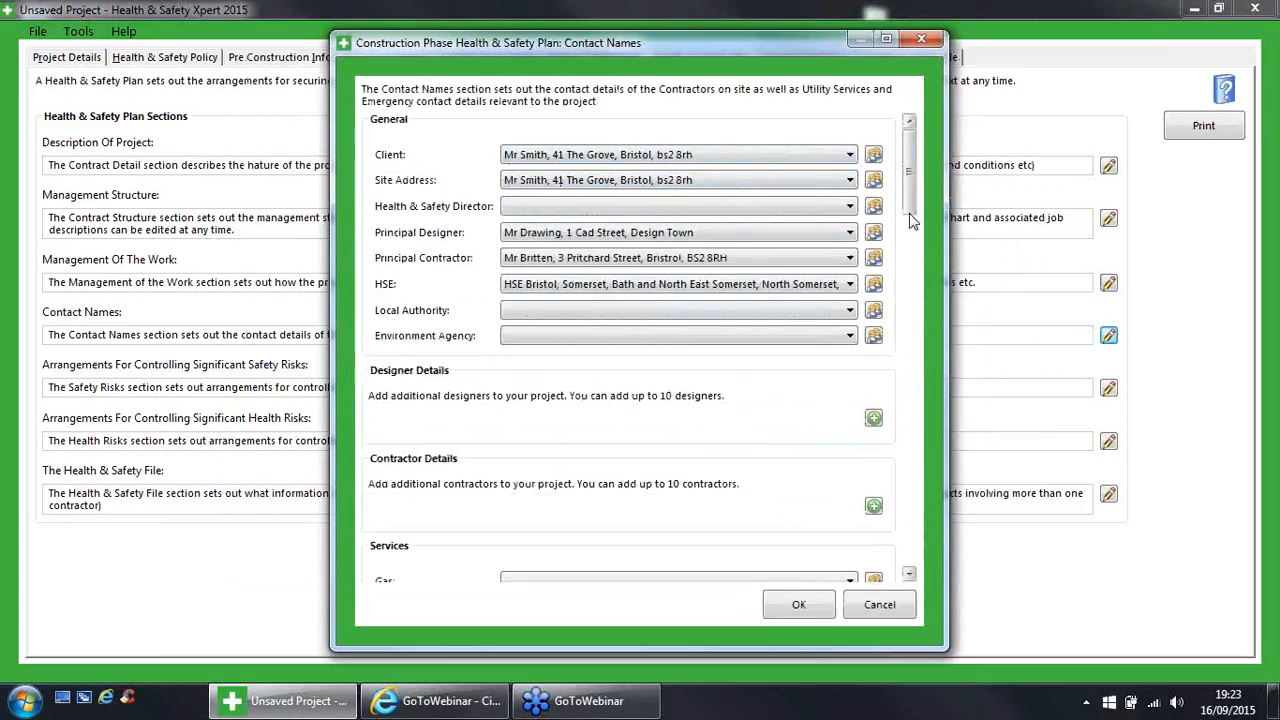
pyautogui.moveTo(916, 210); pyautogui.dragTo(929, 466)
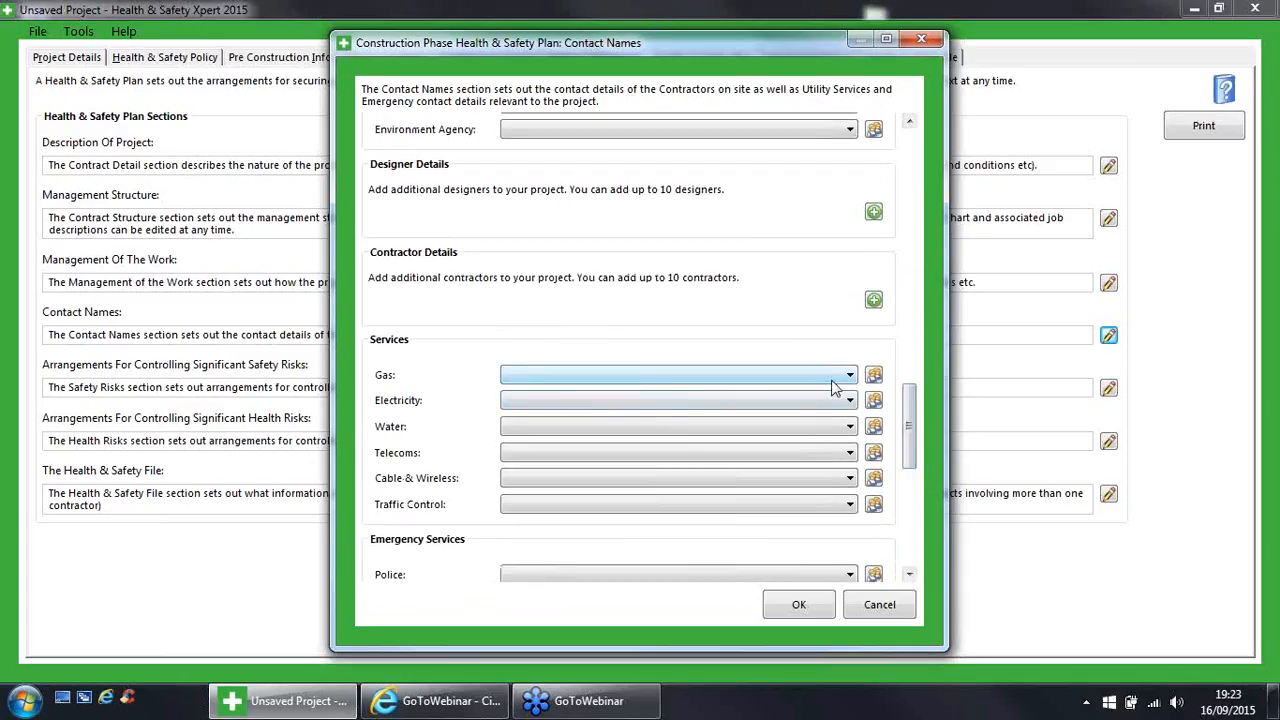
pyautogui.click(873, 376)
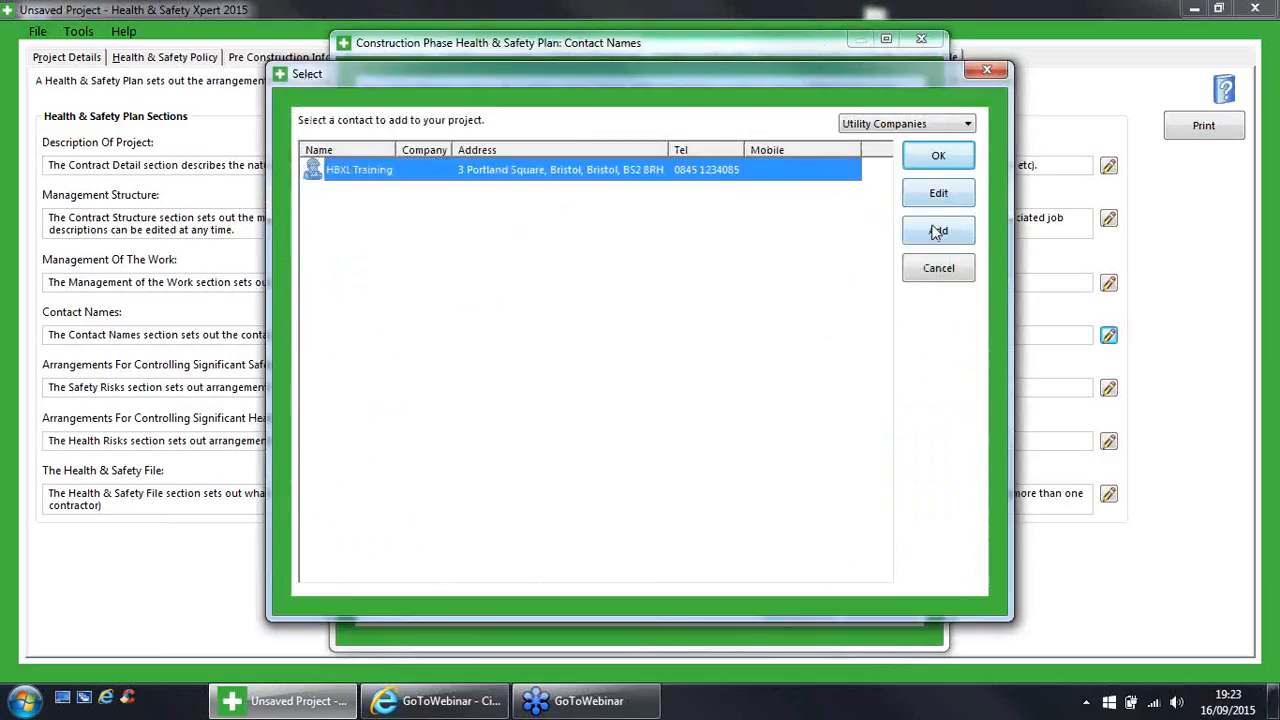
pyautogui.click(937, 232)
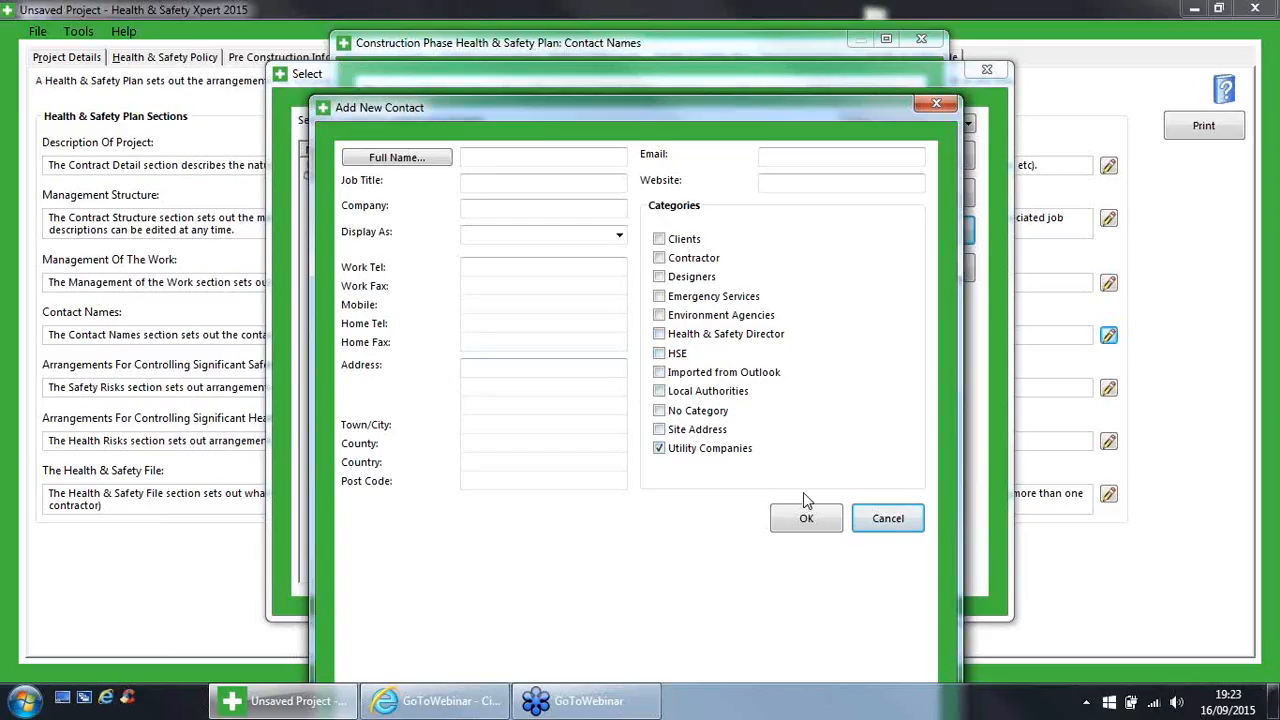
pyautogui.click(880, 520)
pyautogui.click(936, 270)
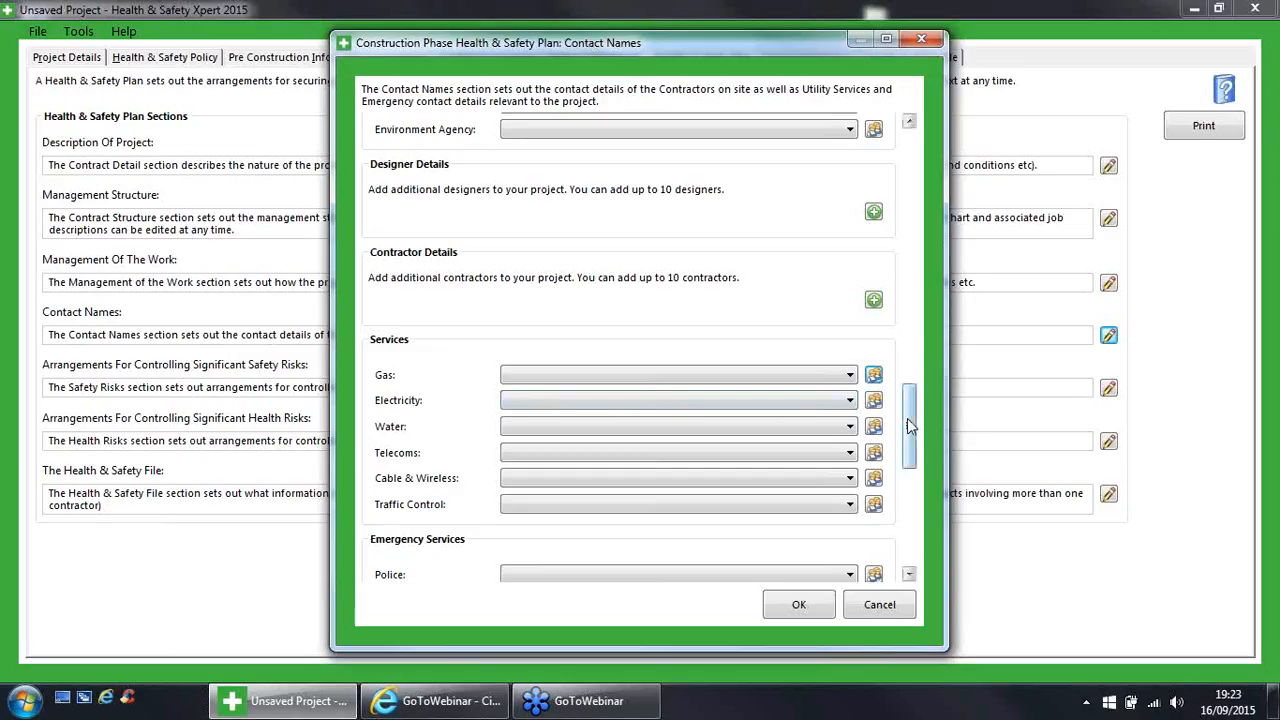
# Step: Close Contact Names with OK and open the Significant Safety Risks arrangements editor
pyautogui.moveTo(908, 424); pyautogui.dragTo(910, 520)
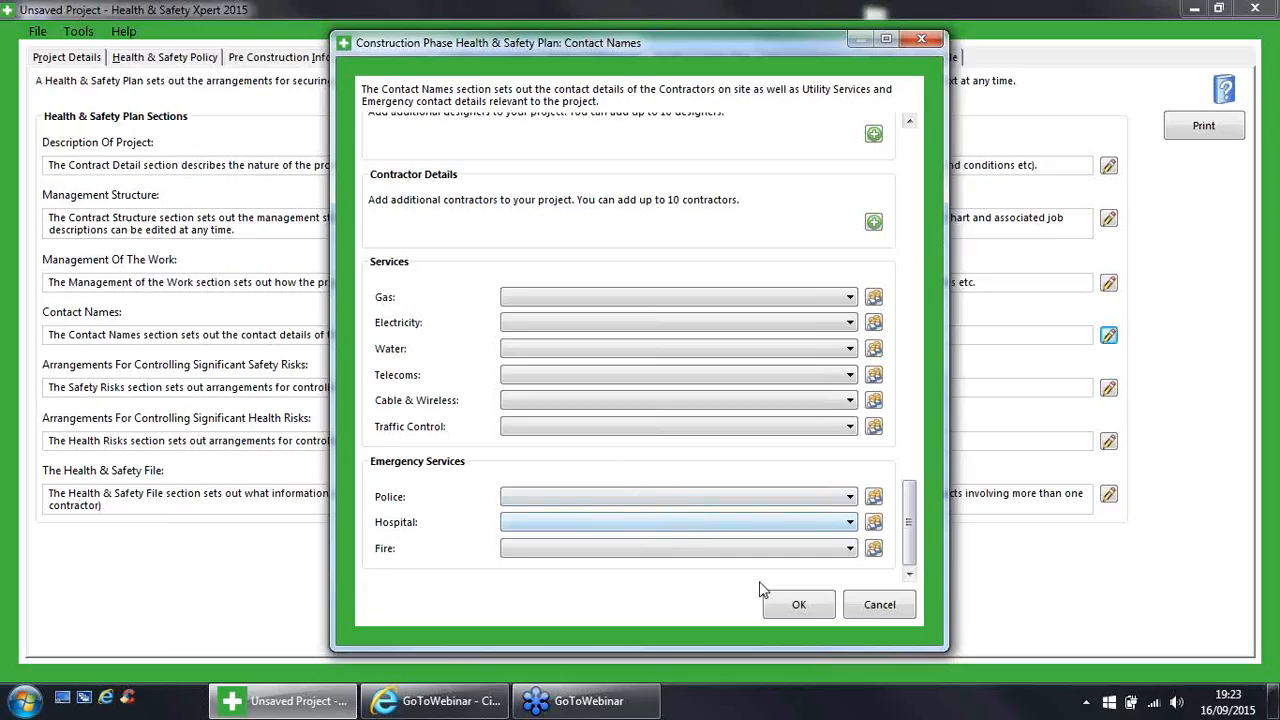
pyautogui.click(795, 605)
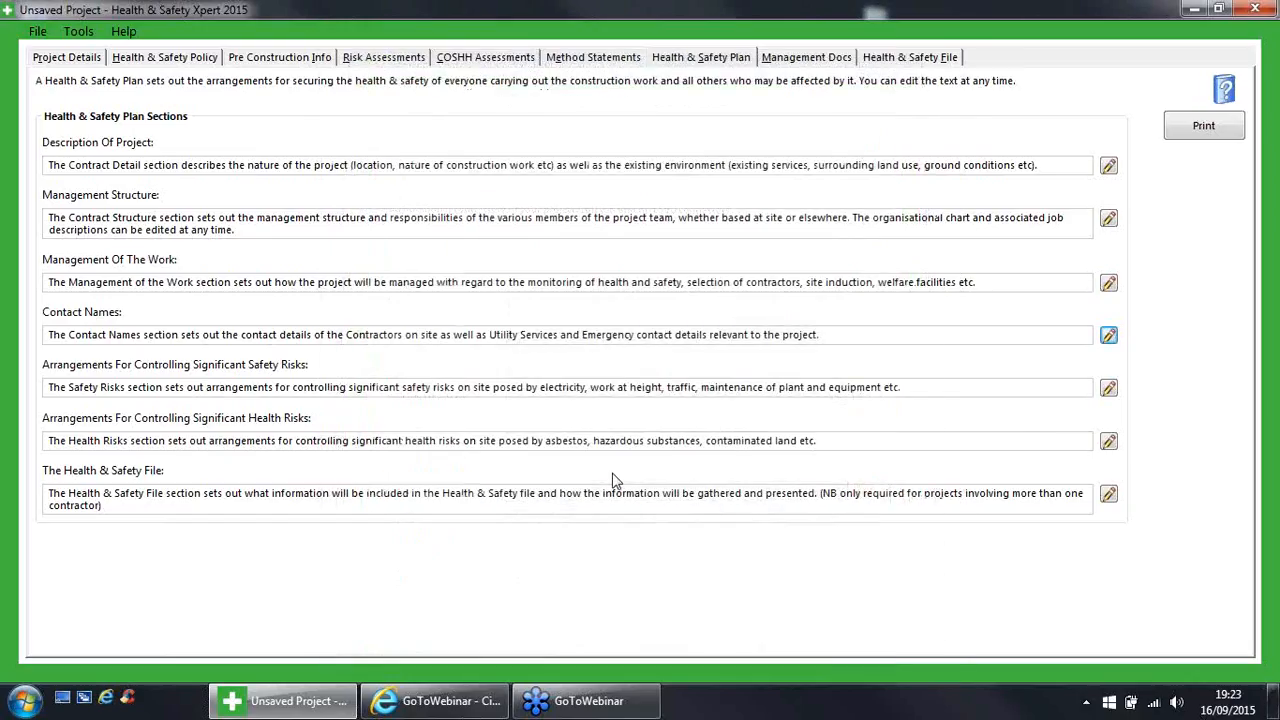
pyautogui.click(1108, 390)
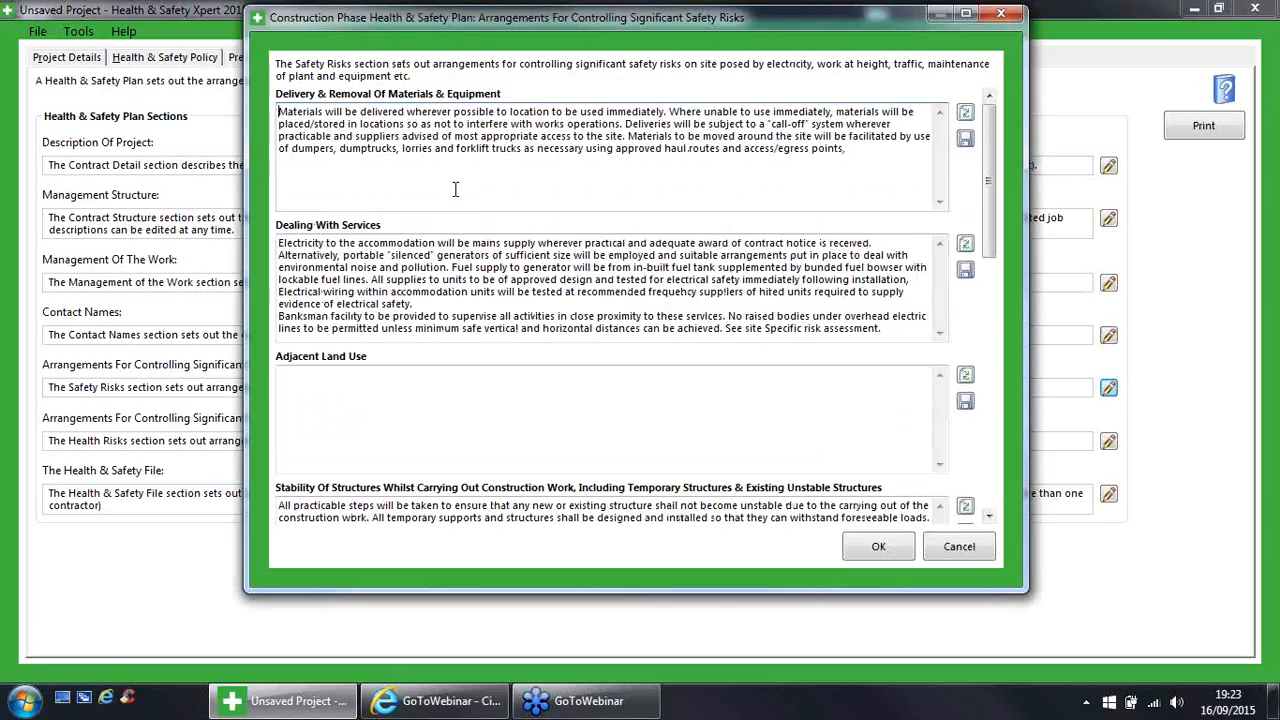
# Step: Scroll through the Significant Safety Risks arrangements text, then close the editor with OK
pyautogui.moveTo(990, 250); pyautogui.dragTo(995, 273)
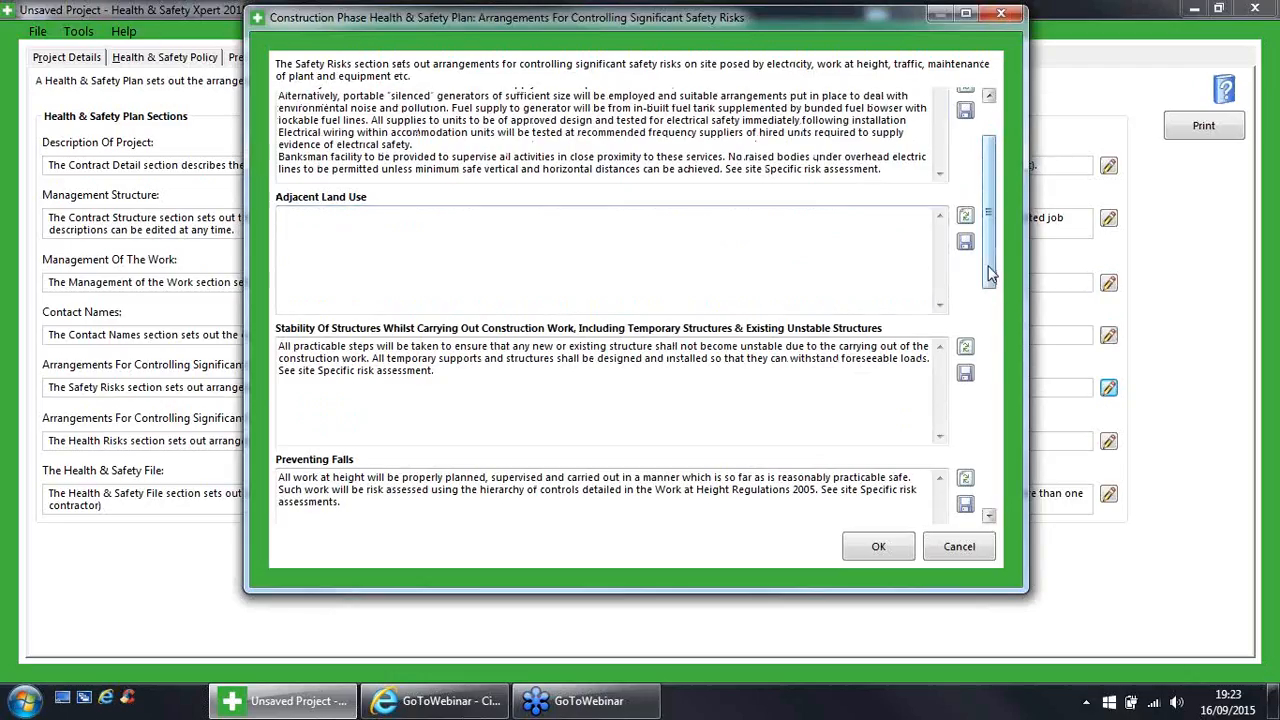
pyautogui.moveTo(990, 273); pyautogui.dragTo(995, 338)
pyautogui.moveTo(993, 363); pyautogui.dragTo(995, 410)
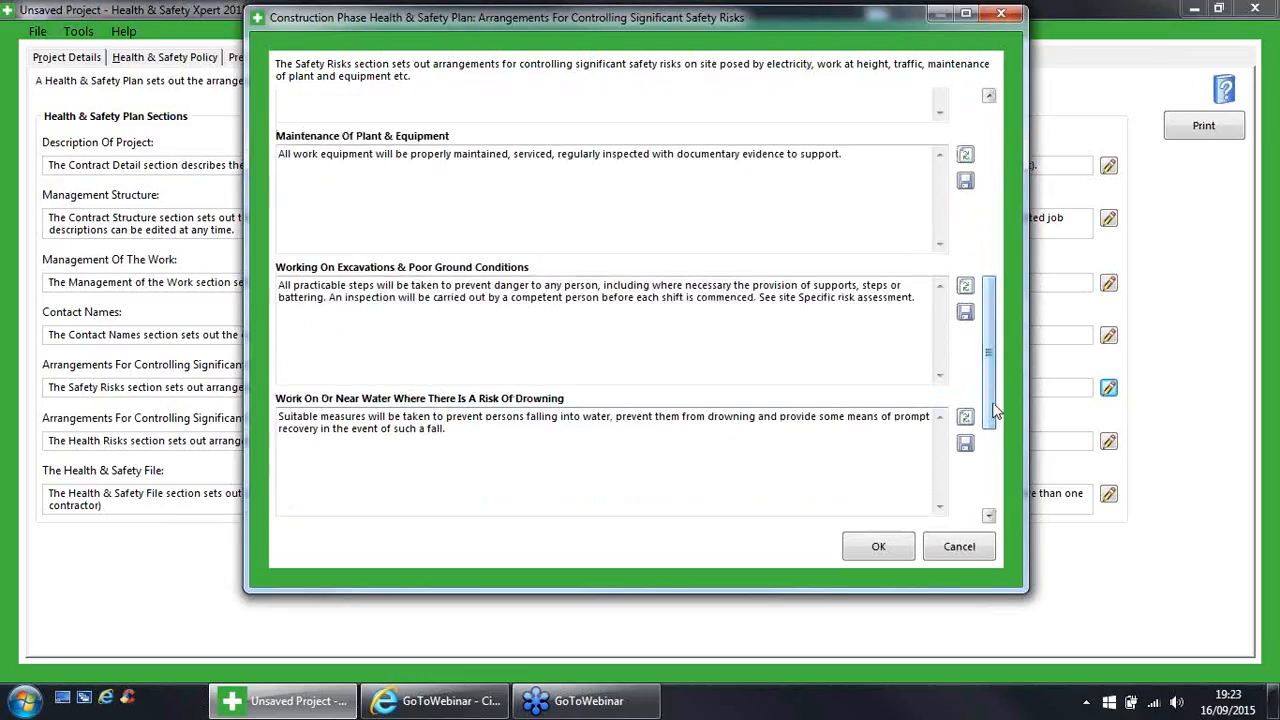
pyautogui.click(877, 547)
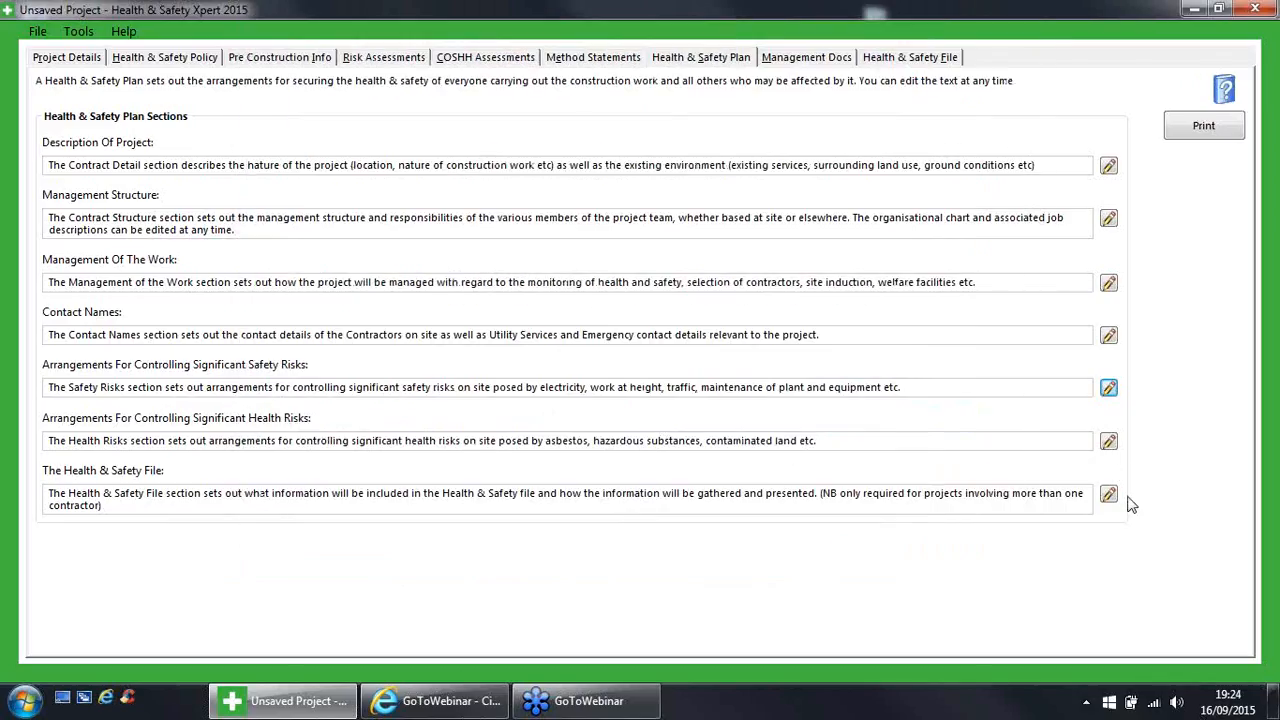
pyautogui.click(1109, 442)
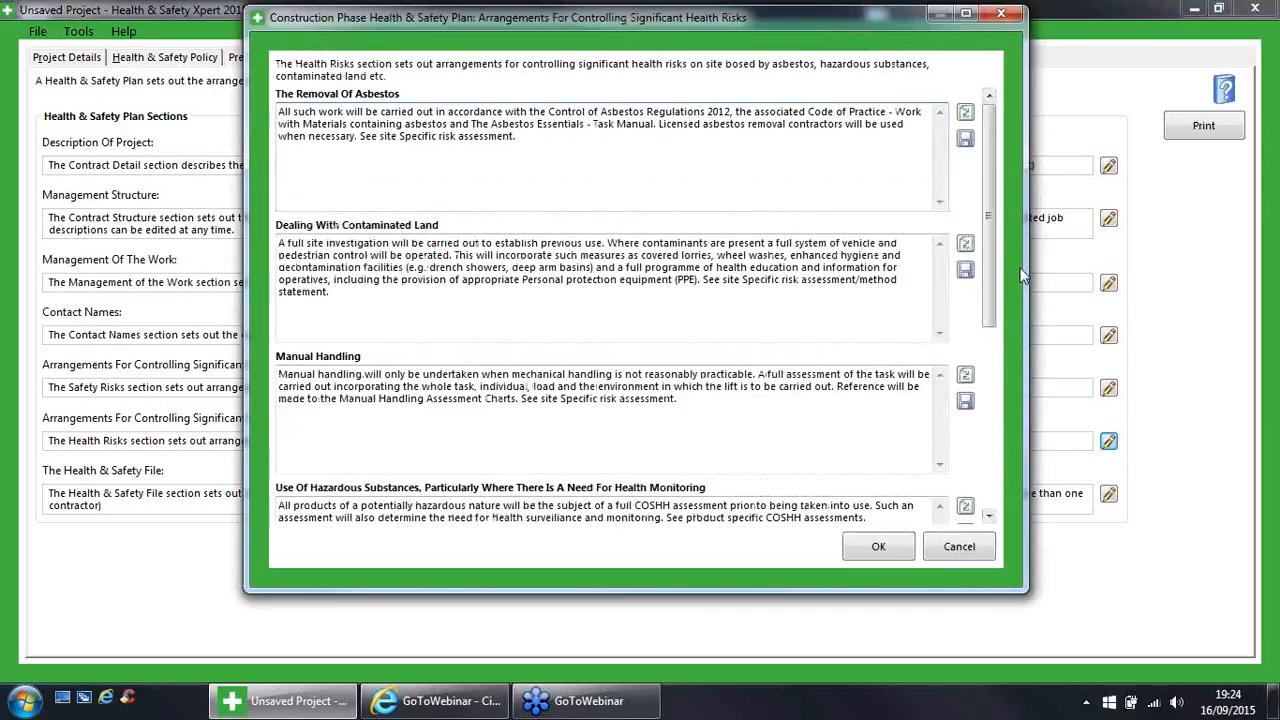
pyautogui.moveTo(987, 283)
pyautogui.mouseDown()
pyautogui.moveTo(991, 309)
pyautogui.moveTo(1010, 274)
pyautogui.mouseUp()
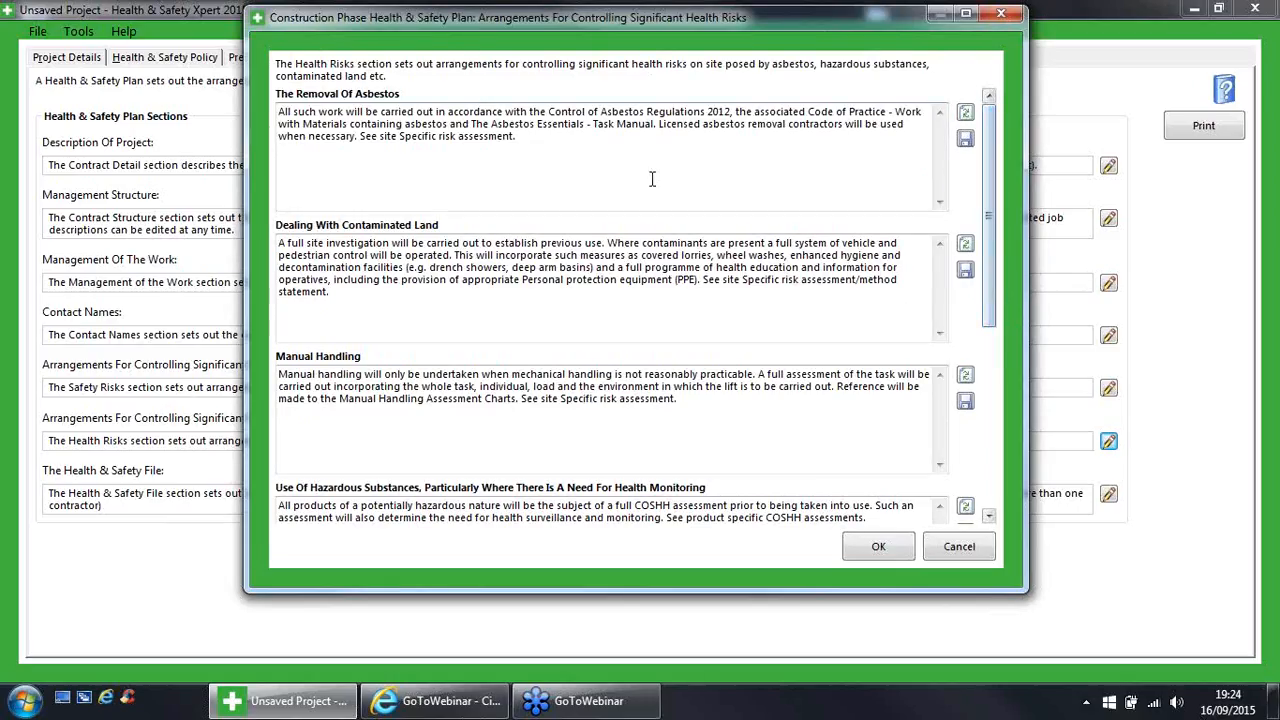
pyautogui.click(529, 136)
pyautogui.moveTo(993, 330); pyautogui.dragTo(997, 485)
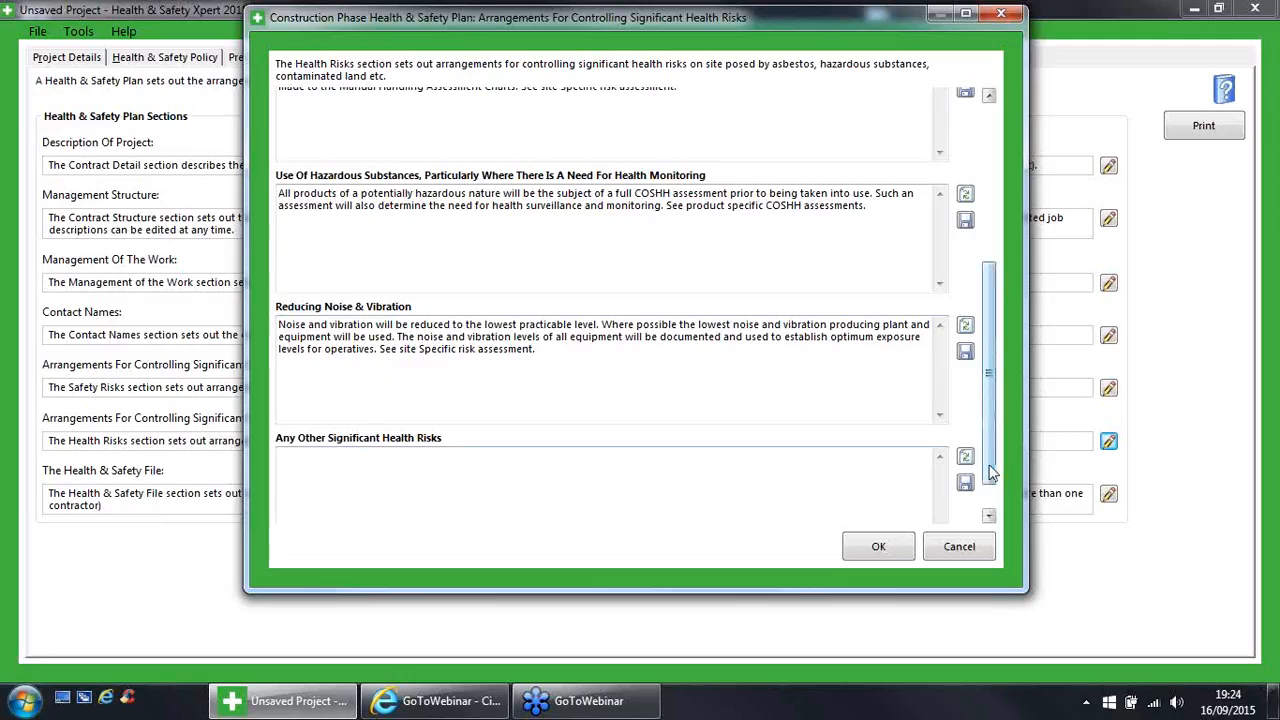
pyautogui.scroll(-1, 998, 465)
pyautogui.click(808, 449)
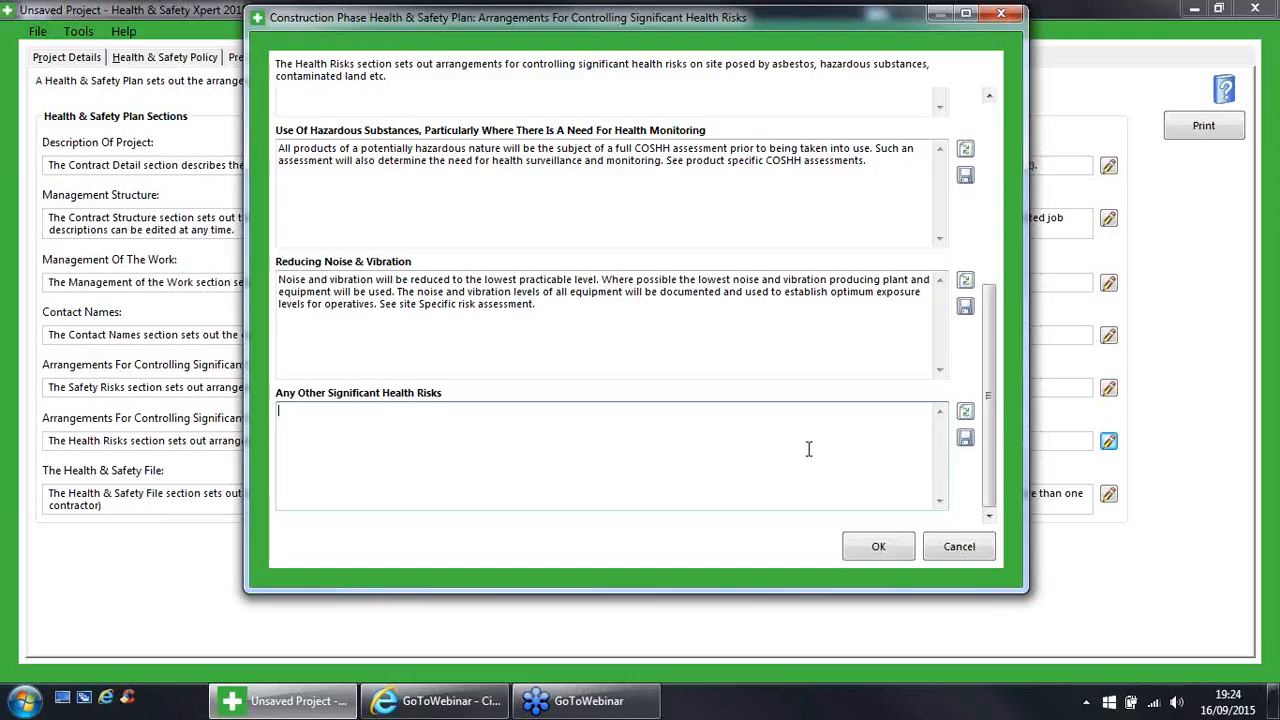
pyautogui.click(955, 549)
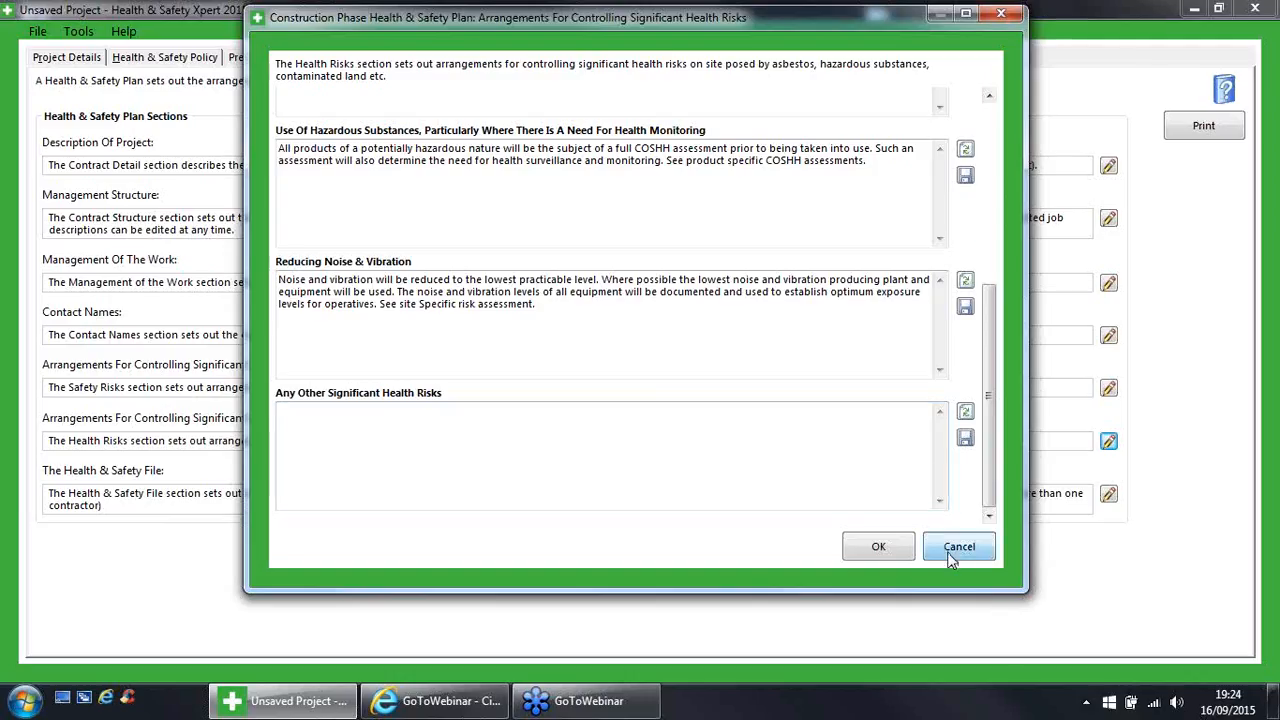
# Step: Review the Health & Safety File section text, then display the Risk Assessments list
pyautogui.click(1109, 496)
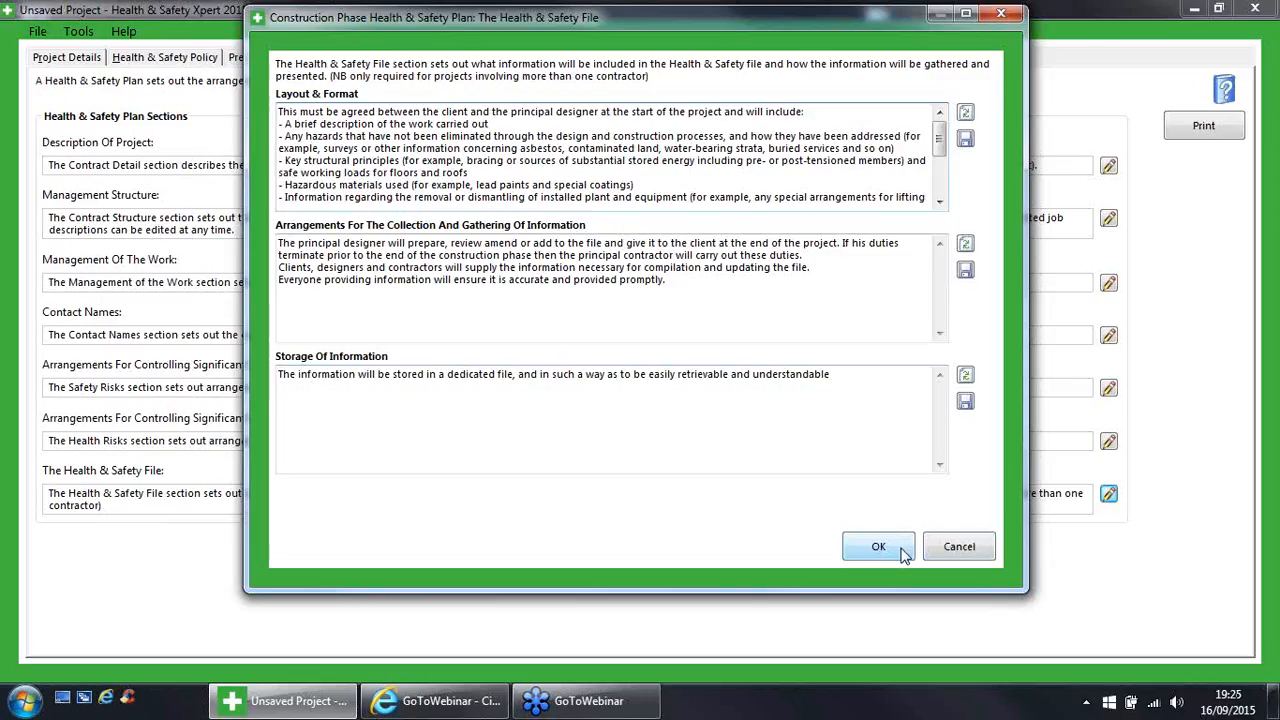
pyautogui.click(880, 548)
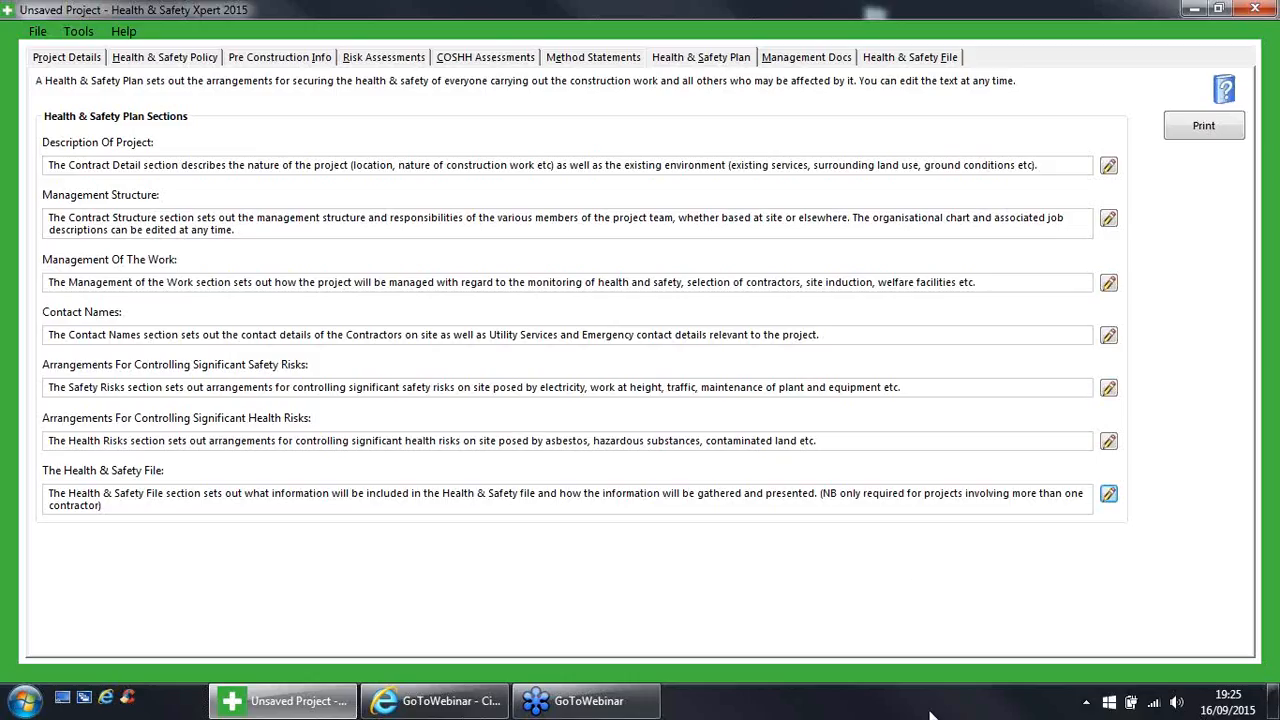
pyautogui.click(380, 60)
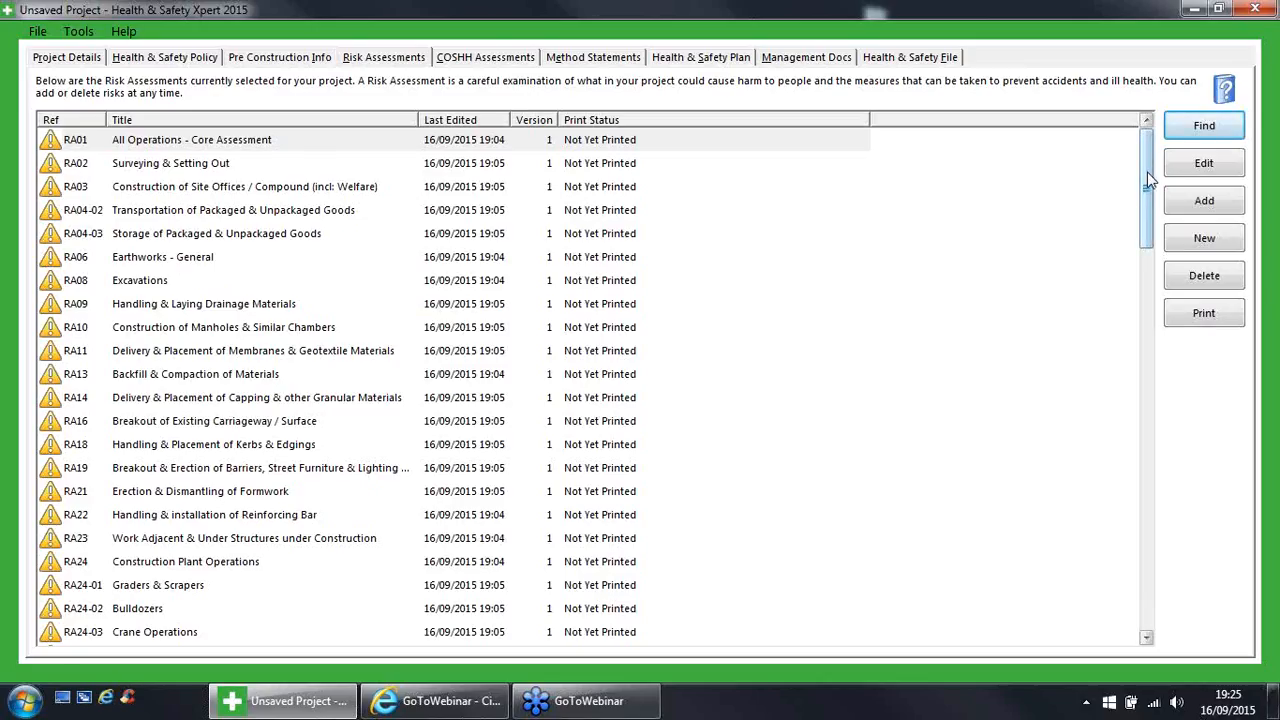
# Step: Scroll the risk assessments list and select RA08 Excavations
pyautogui.moveTo(1147, 172); pyautogui.dragTo(1155, 570)
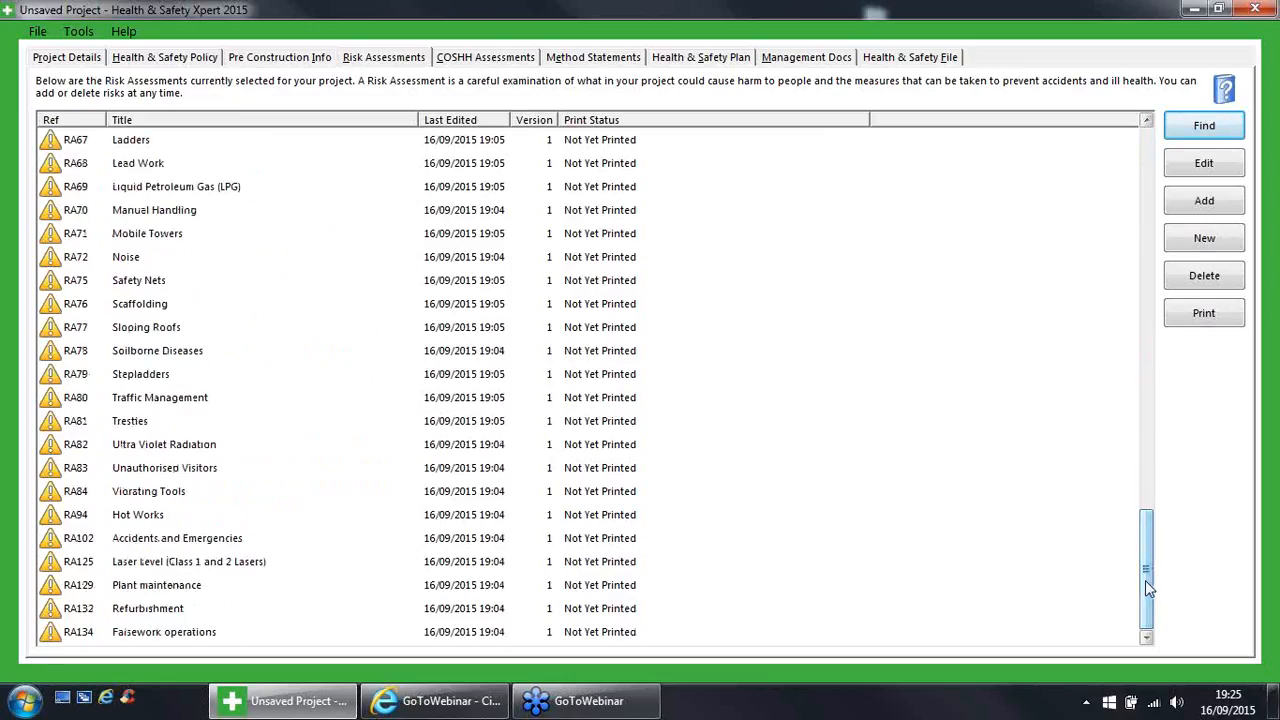
pyautogui.moveTo(1146, 580); pyautogui.dragTo(1140, 238)
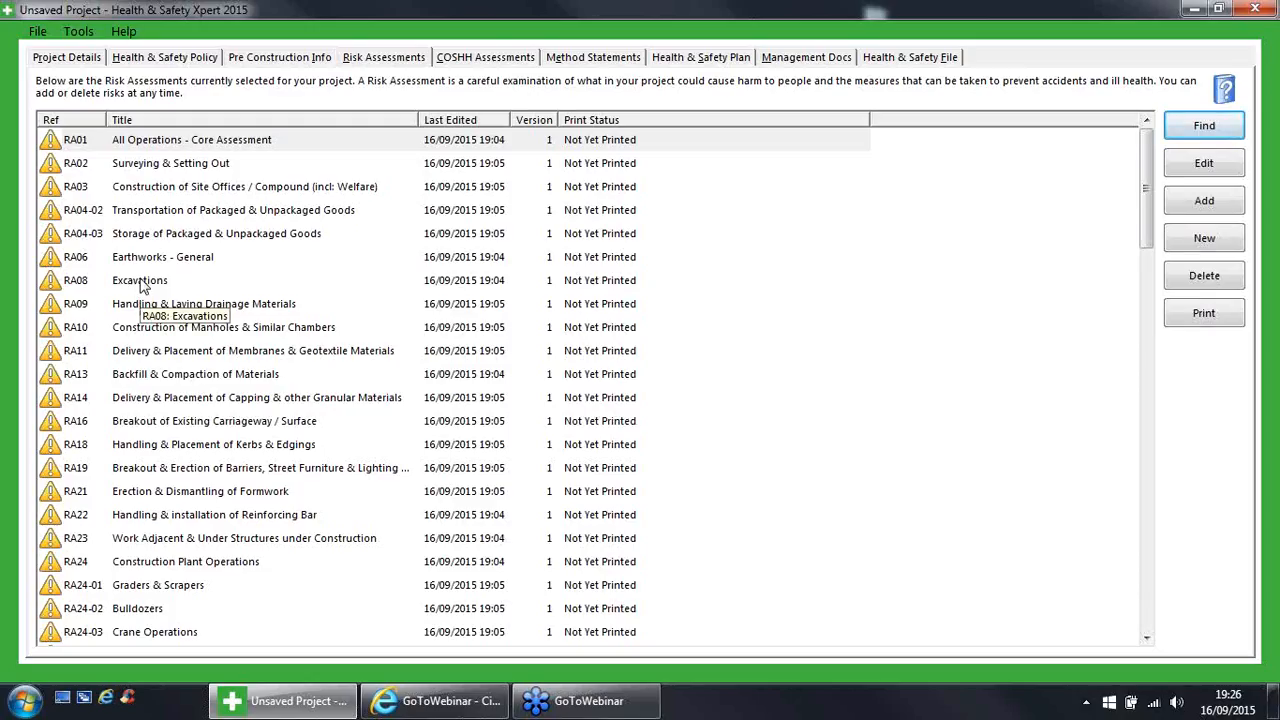
pyautogui.click(143, 284)
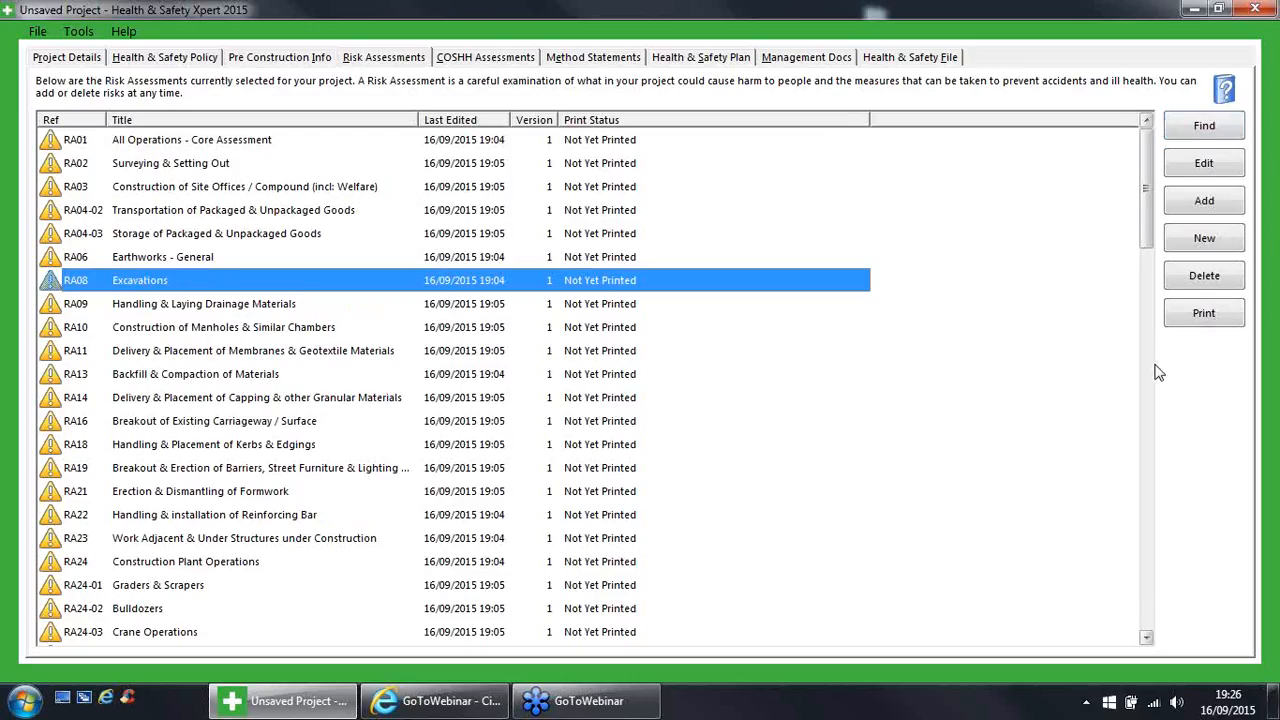
# Step: Save the project as 'Big house' when starting to print RA08
pyautogui.click(1203, 315)
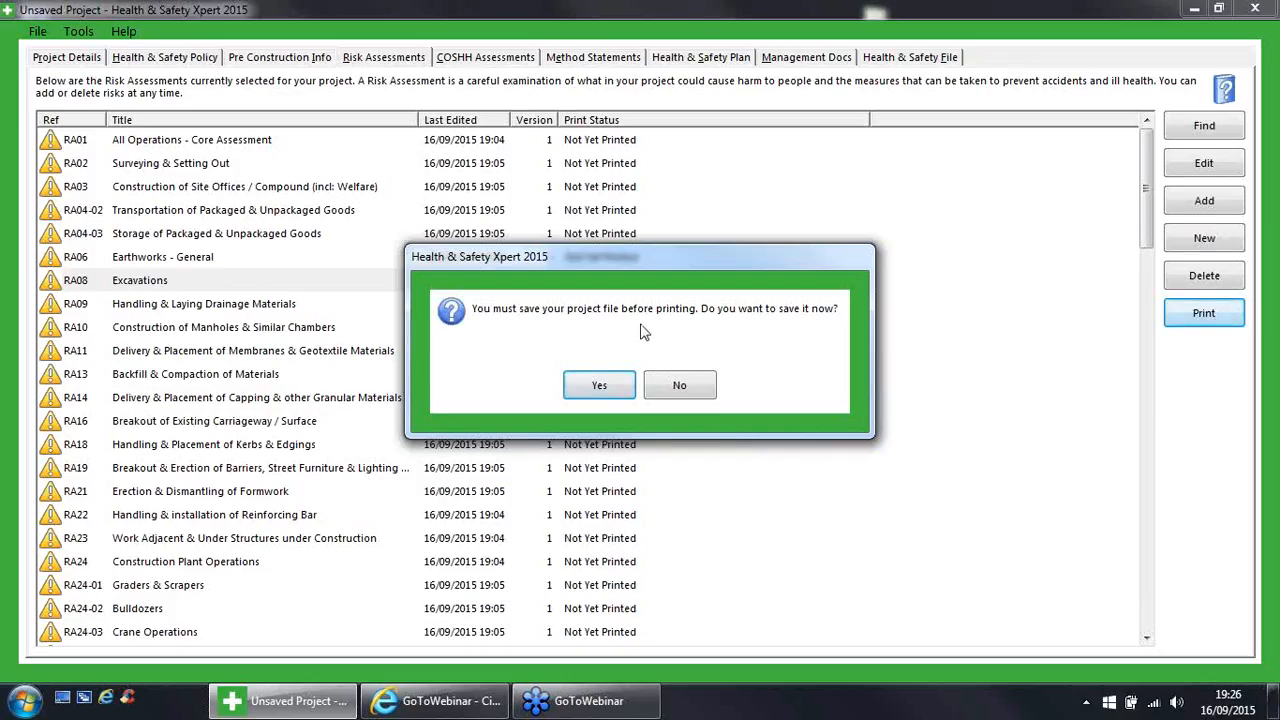
pyautogui.click(600, 386)
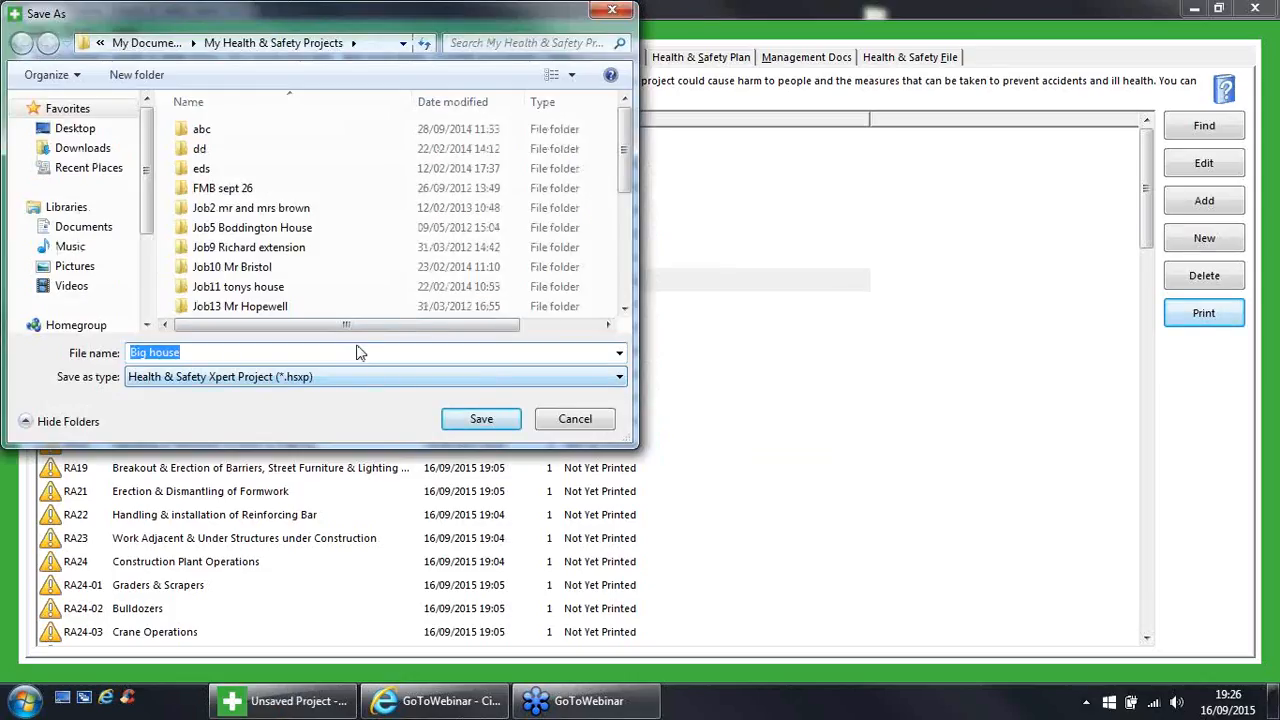
pyautogui.click(481, 419)
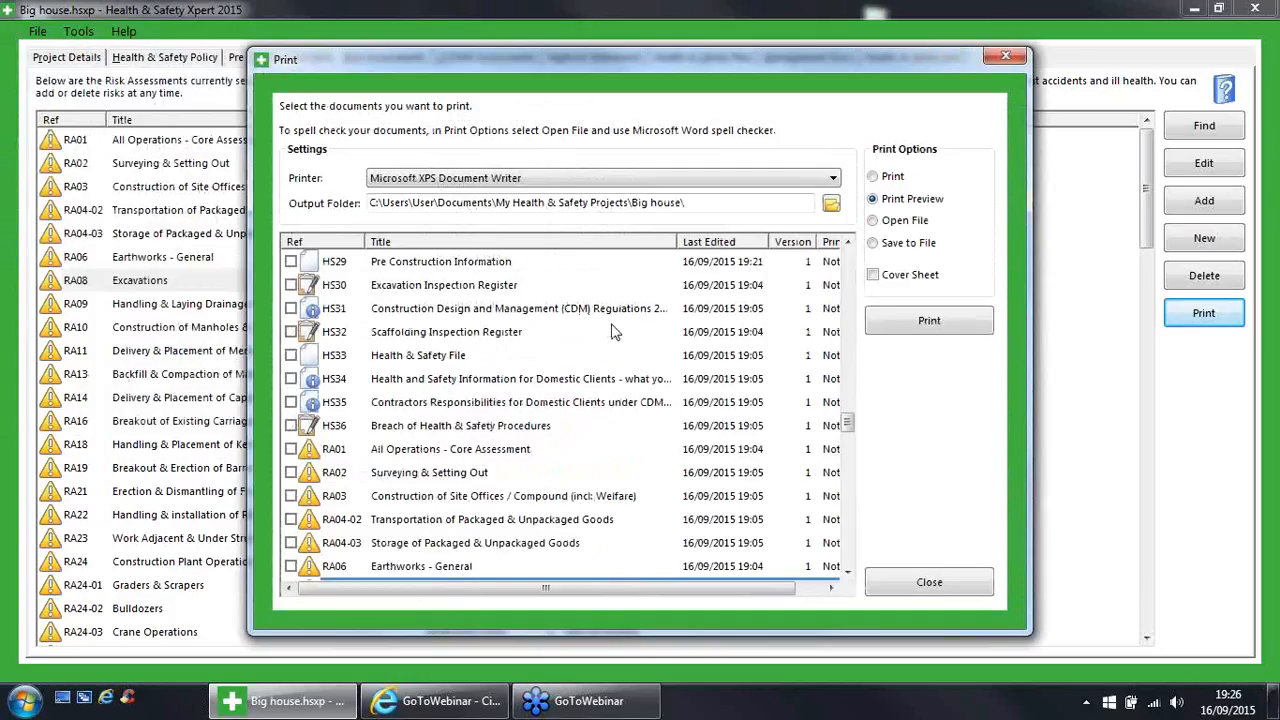
# Step: Tick RA01, RA03, RA04-02, RA04-03, RA102, RA11, RA129, RA132 and RA13 in the print list
pyautogui.click(847, 573)
pyautogui.scroll(-2, 760, 500)
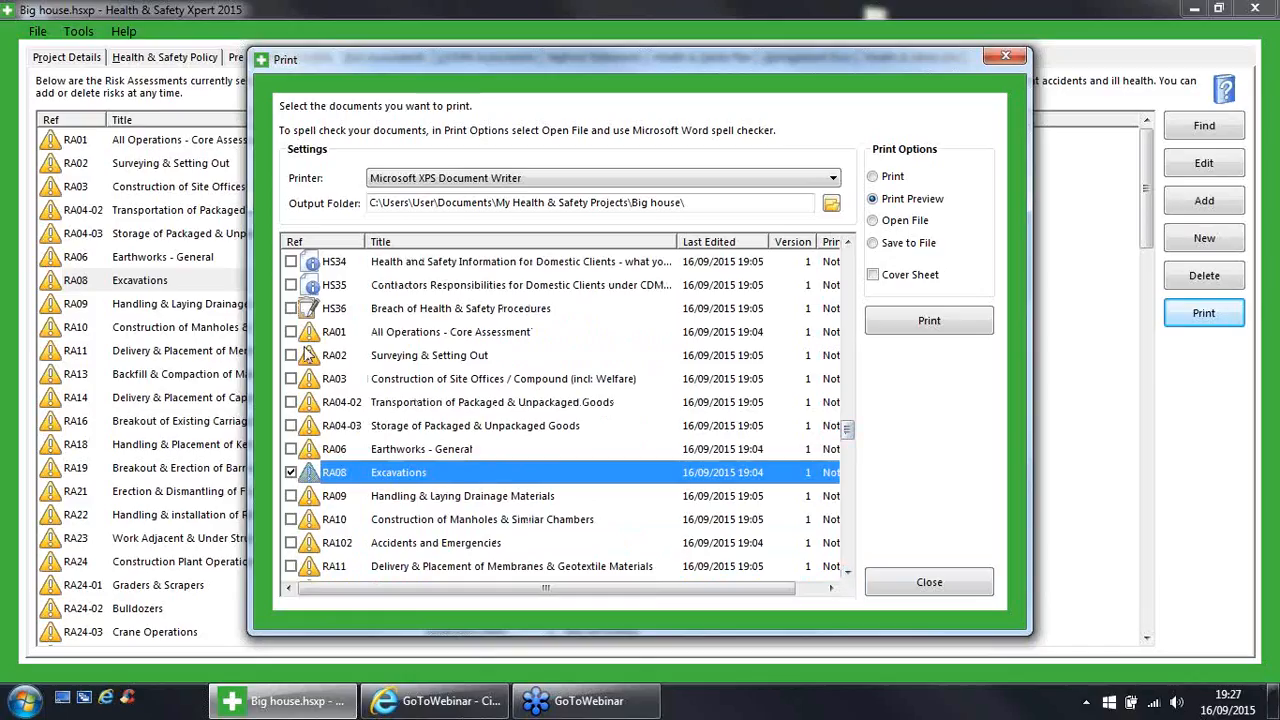
pyautogui.click(291, 332)
pyautogui.click(291, 378)
pyautogui.click(291, 402)
pyautogui.click(291, 426)
pyautogui.scroll(-2, 316, 450)
pyautogui.click(291, 402)
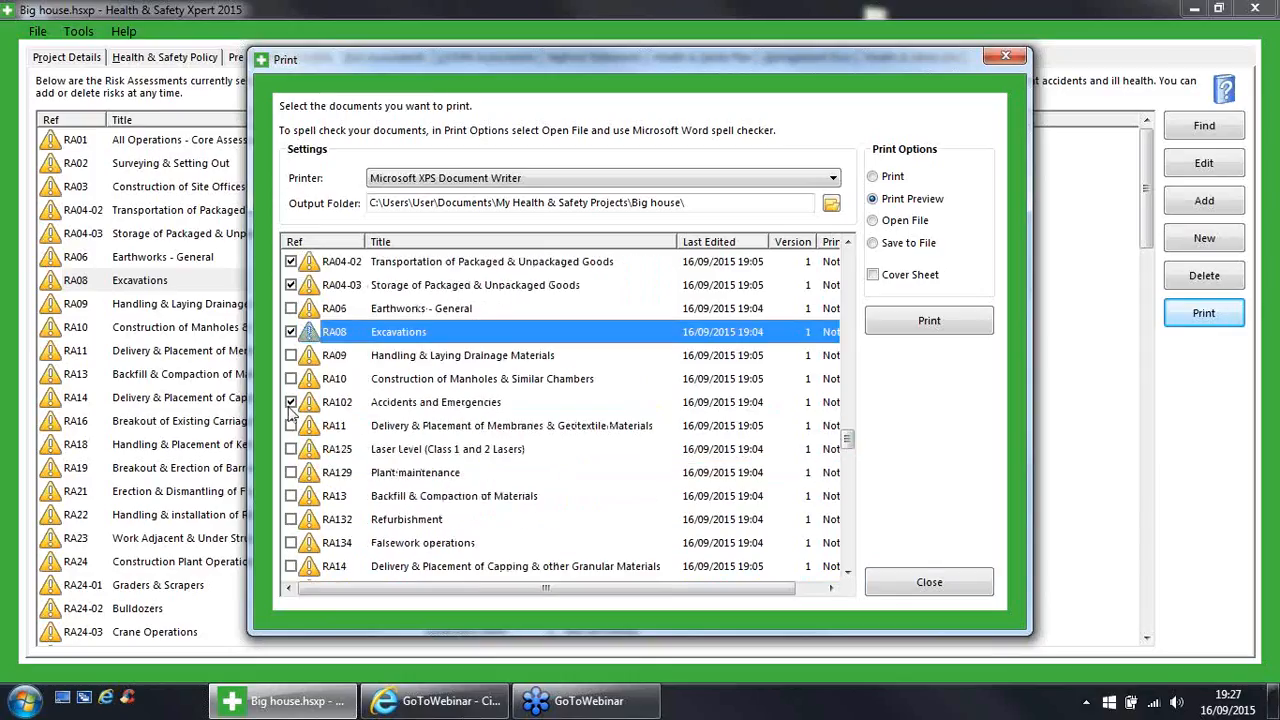
pyautogui.click(291, 426)
pyautogui.click(291, 472)
pyautogui.click(291, 519)
pyautogui.click(291, 496)
# Step: Untick all those assessments so only RA08 Excavations remains selected
pyautogui.click(290, 519)
pyautogui.click(290, 496)
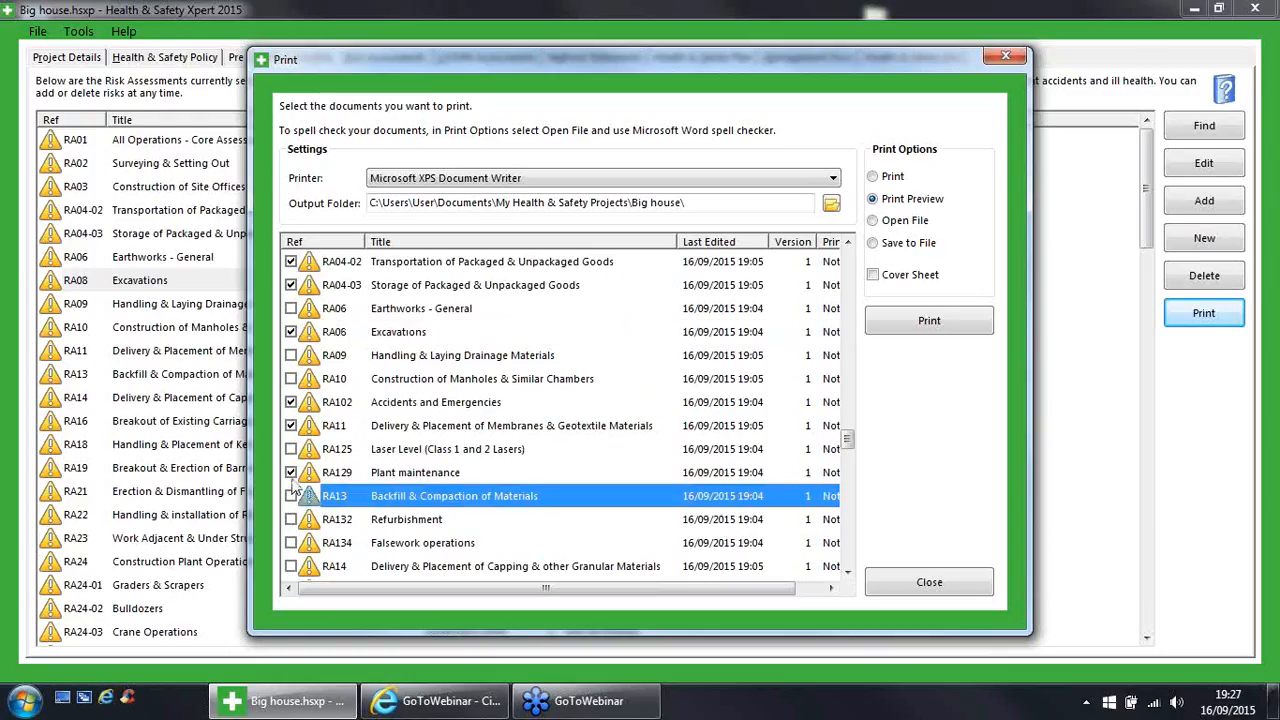
pyautogui.click(290, 472)
pyautogui.click(290, 425)
pyautogui.click(290, 402)
pyautogui.scroll(1, 300, 400)
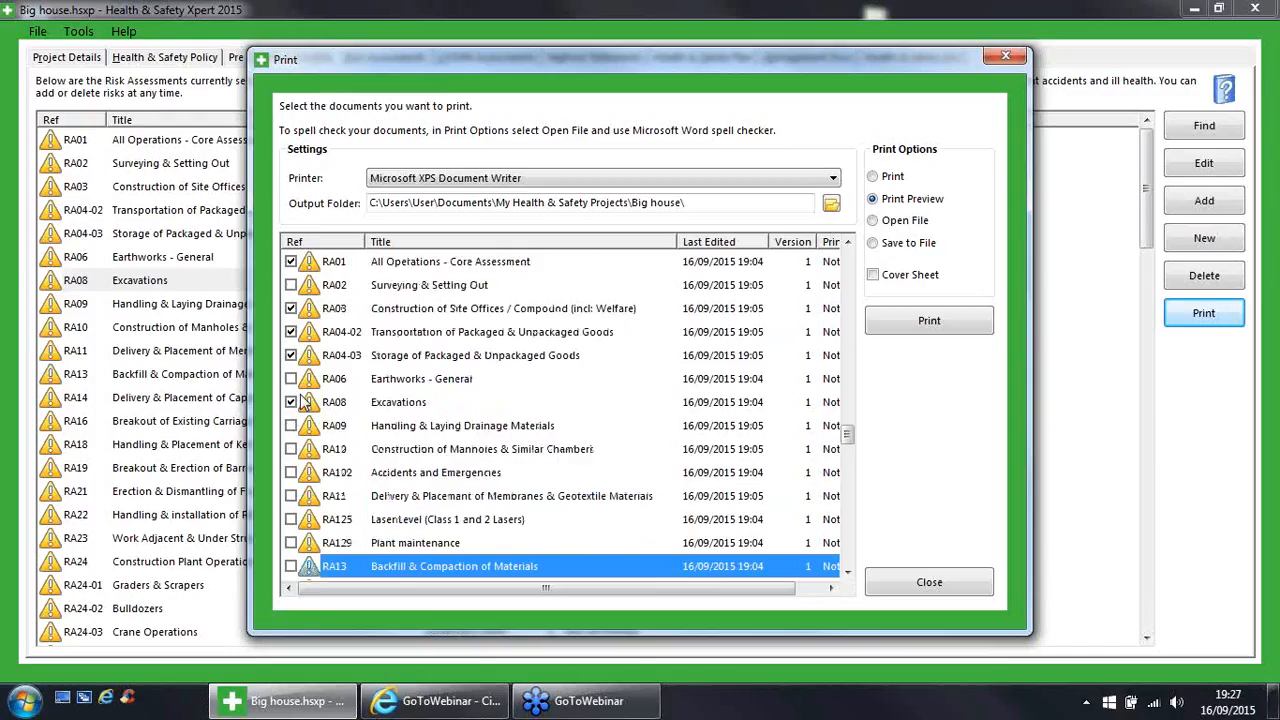
pyautogui.click(290, 261)
pyautogui.click(290, 308)
pyautogui.click(290, 331)
pyautogui.click(291, 356)
# Step: Set the print output option to Save to File
pyautogui.click(874, 177)
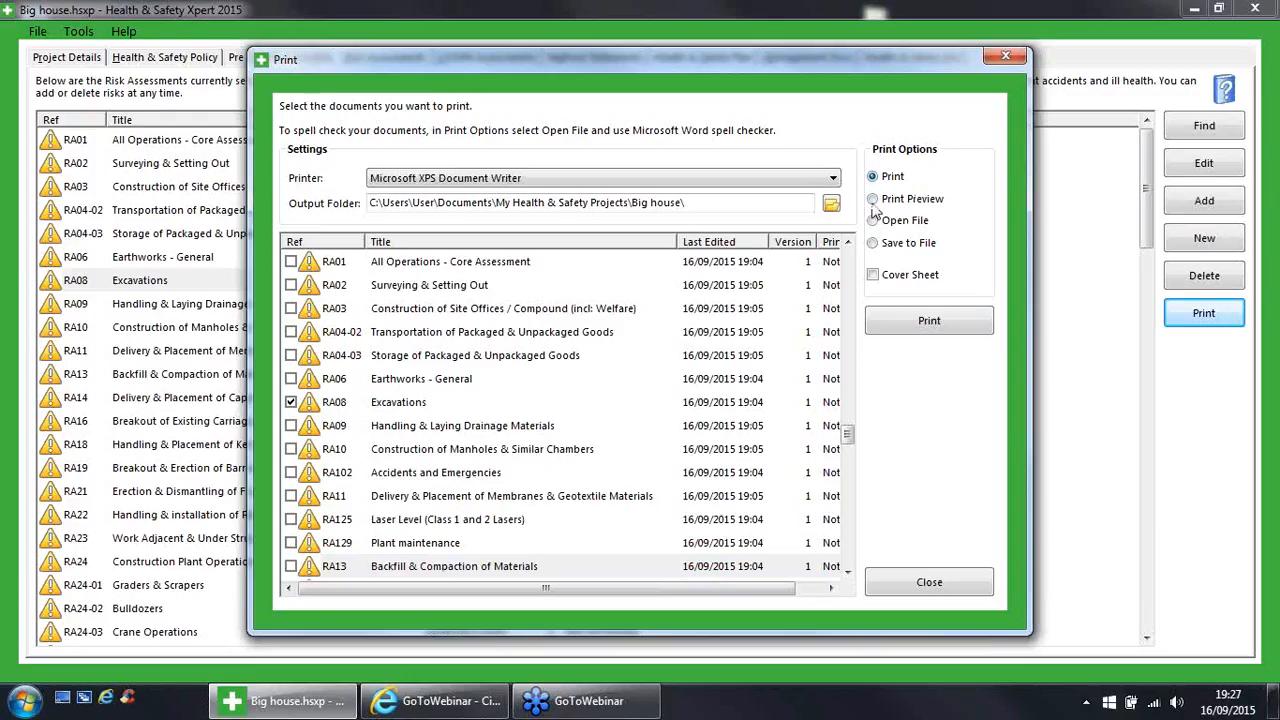
pyautogui.click(873, 199)
pyautogui.click(884, 225)
pyautogui.click(874, 243)
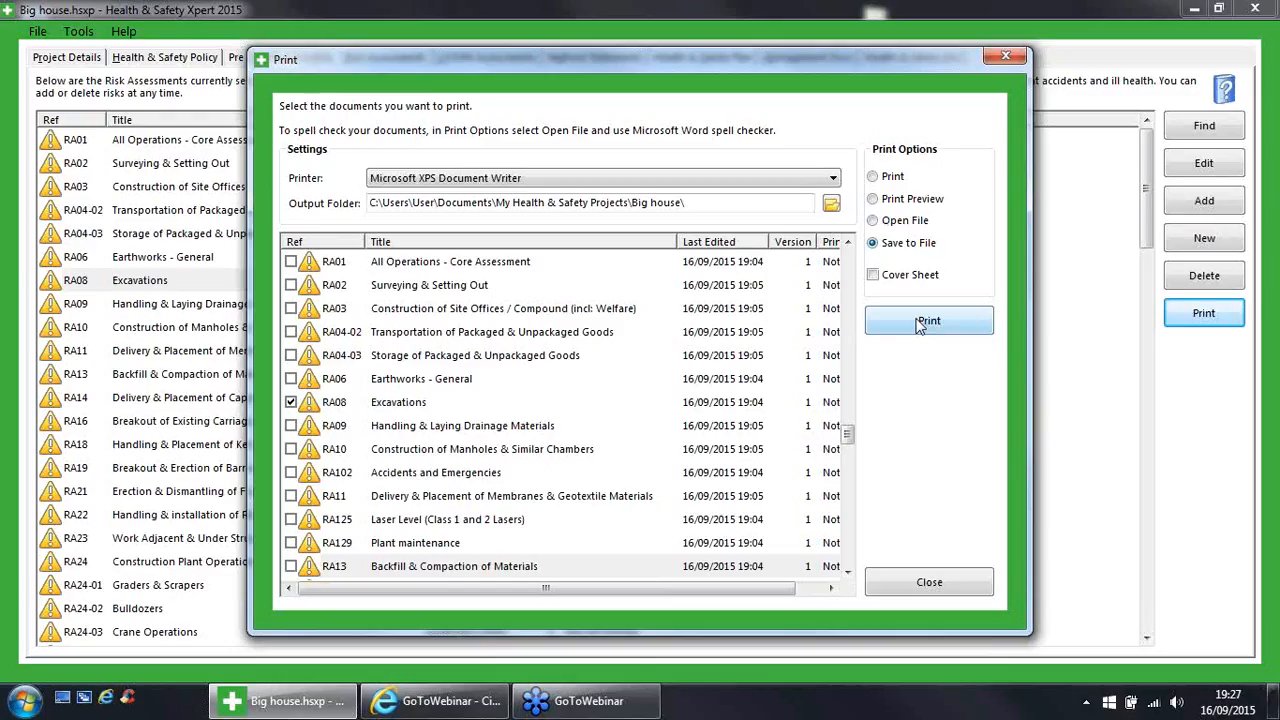
pyautogui.click(873, 221)
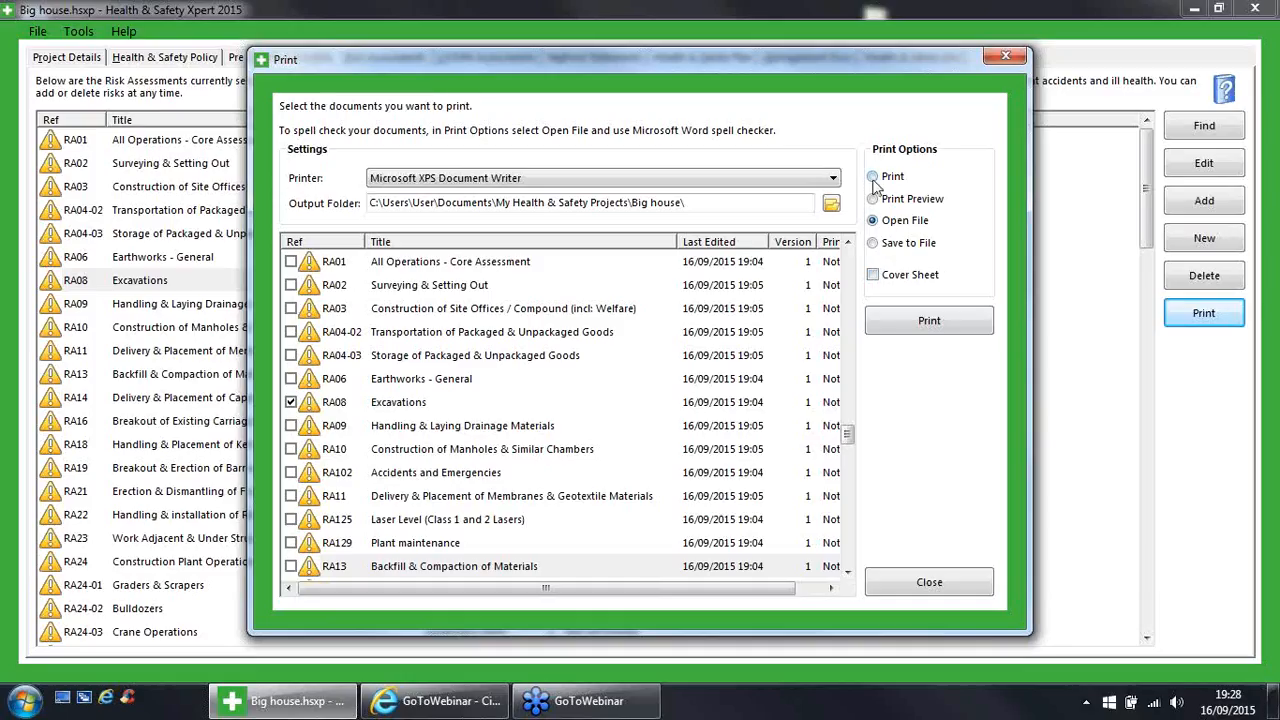
pyautogui.click(874, 245)
# Step: Print RA08 Excavations to file, allowing the Big house output folder to be created
pyautogui.click(927, 325)
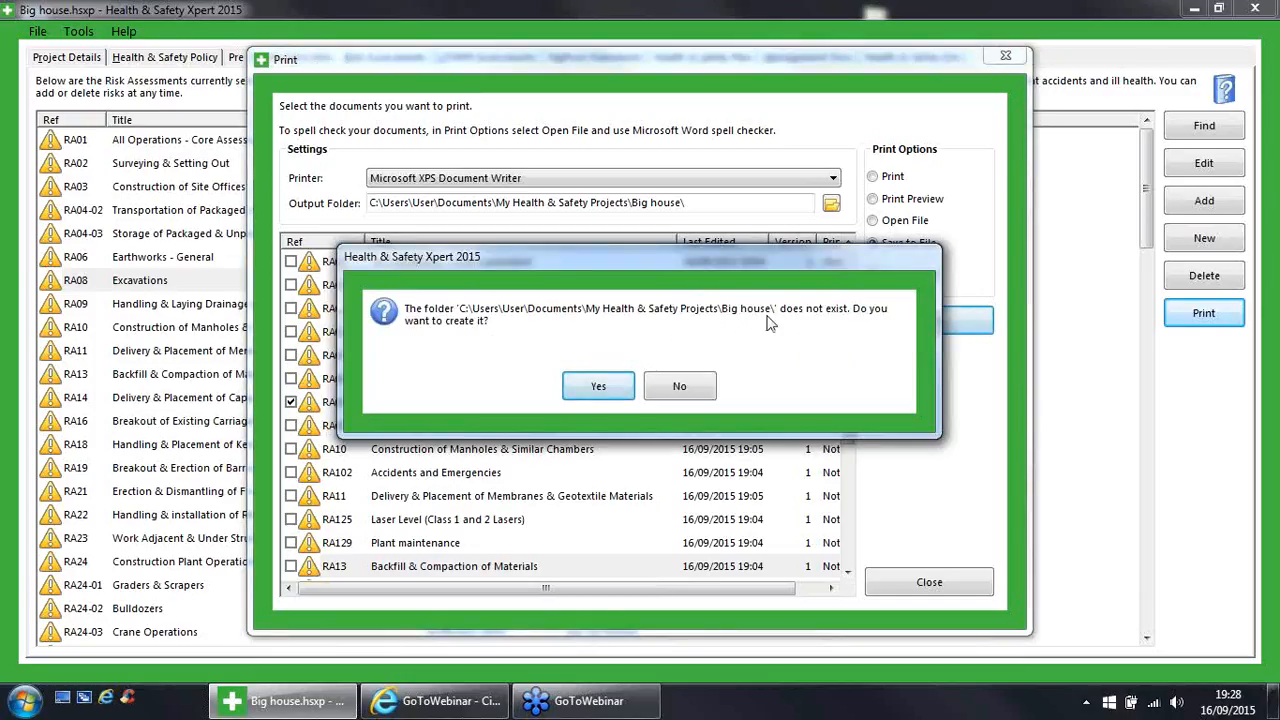
pyautogui.click(598, 387)
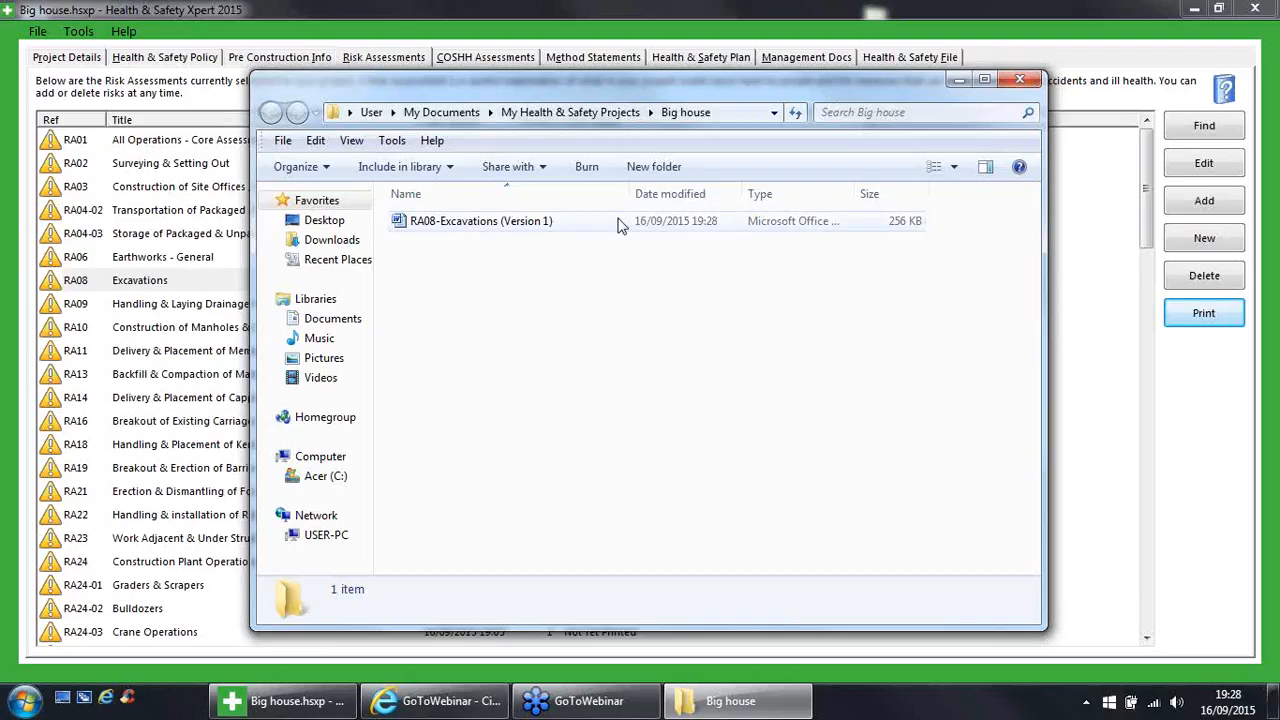
# Step: Open RA08-Excavations (Version 1) from the Big house folder in Word
pyautogui.doubleClick(486, 222)
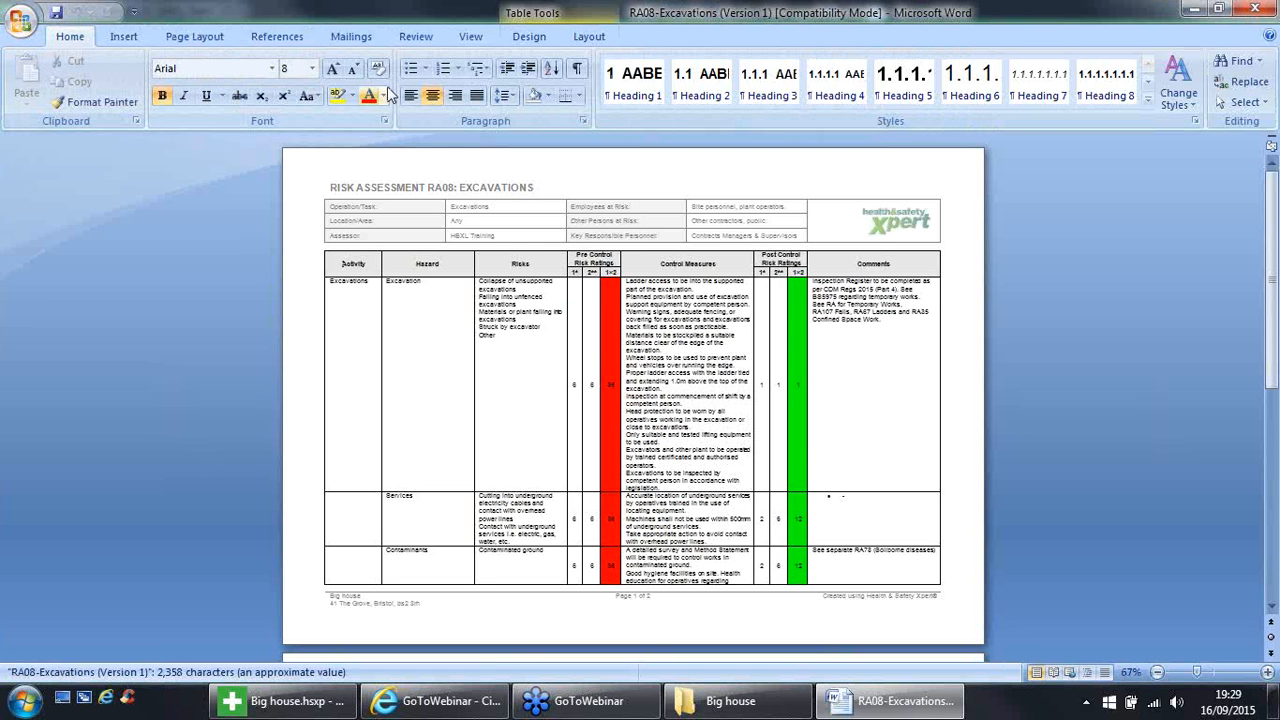
# Step: Set Word's zoom to 100% and read through both pages of the RA08 assessment
pyautogui.click(470, 37)
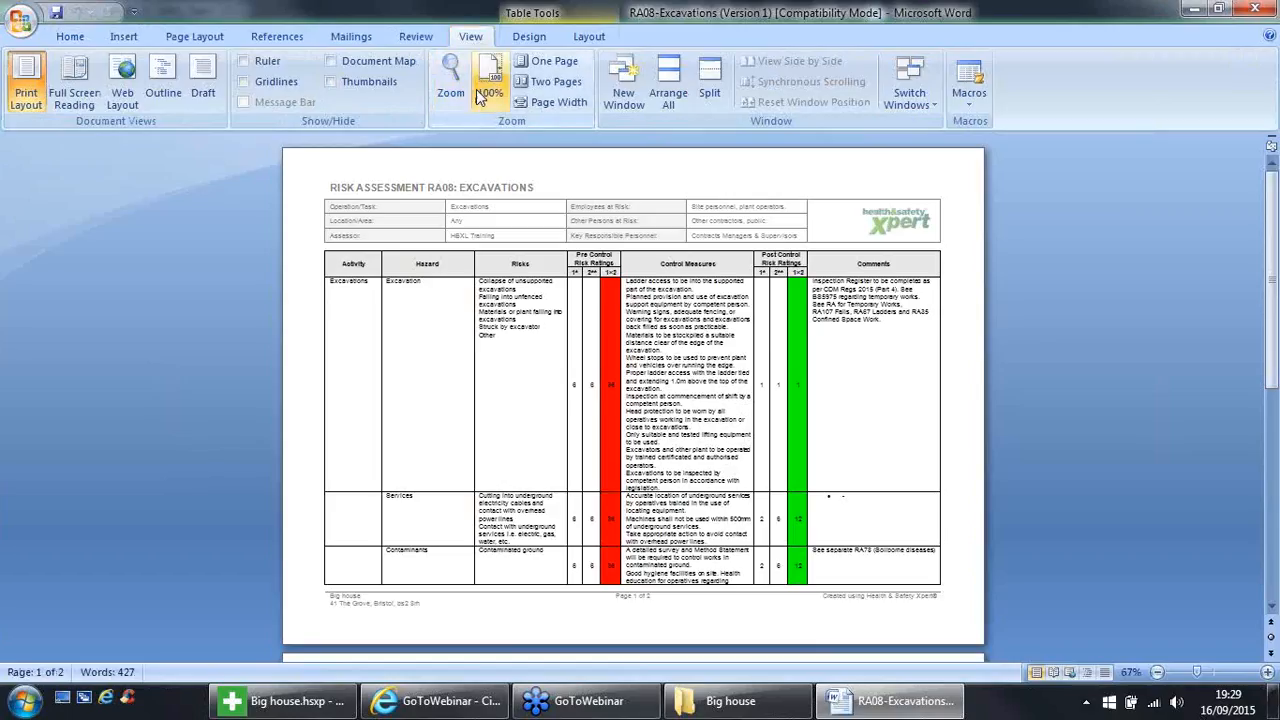
pyautogui.click(483, 92)
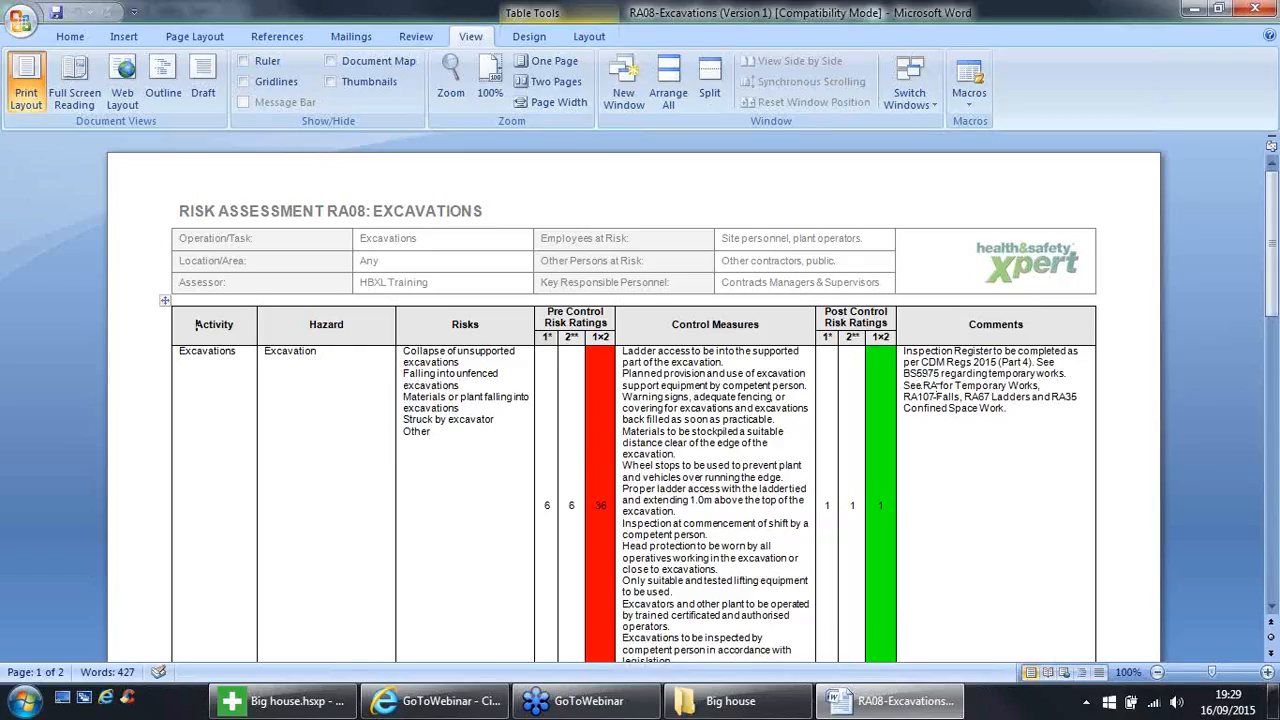
pyautogui.scroll(-1, 926, 382)
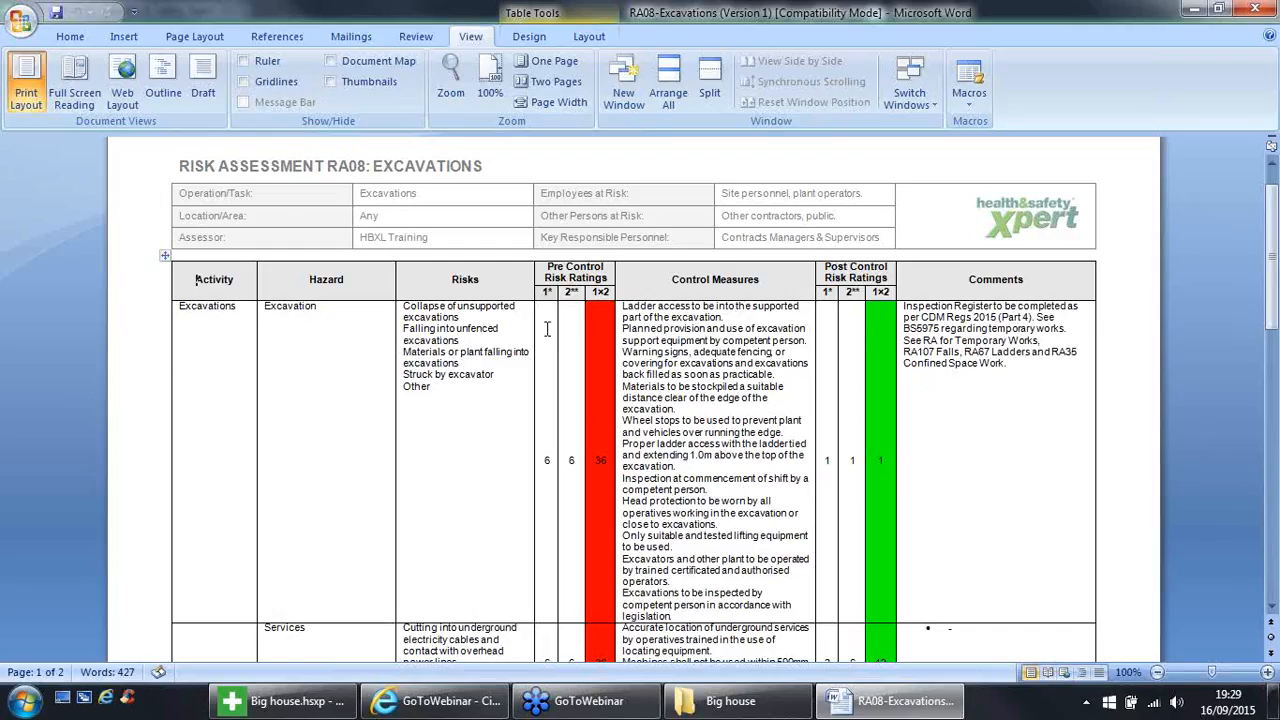
pyautogui.scroll(-4, 550, 332)
pyautogui.scroll(-6, 555, 344)
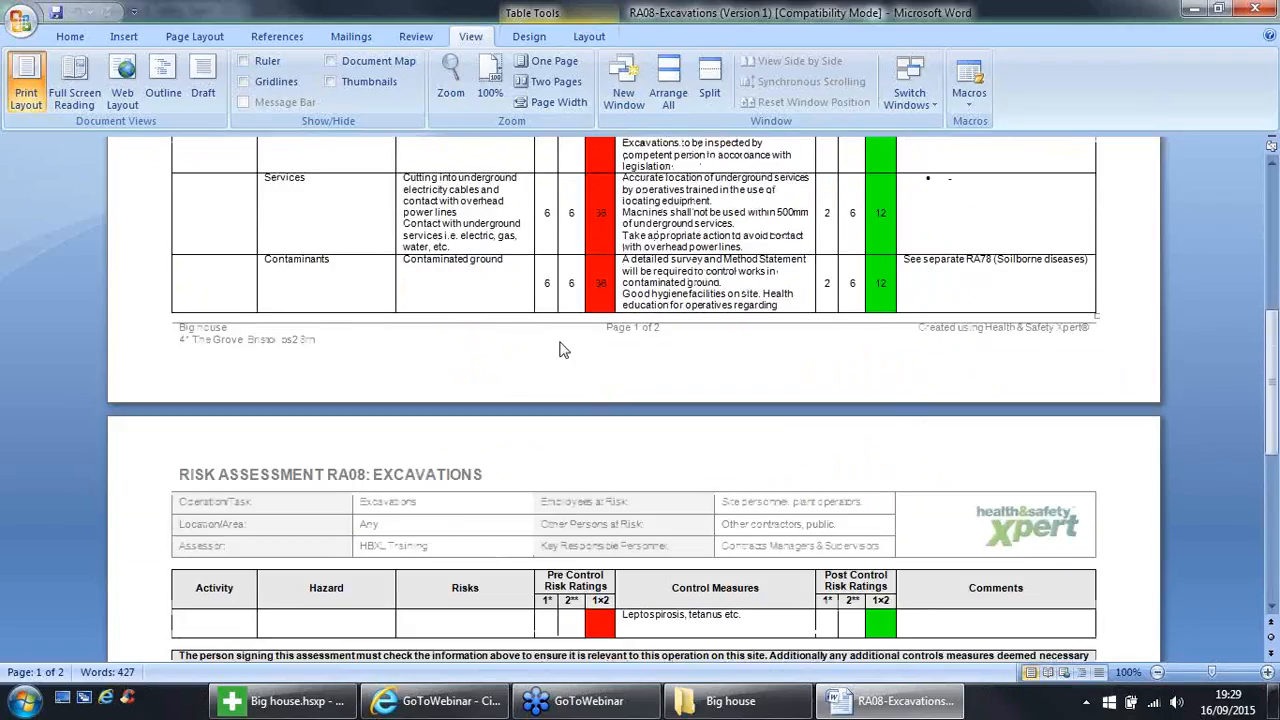
pyautogui.scroll(-1, 560, 350)
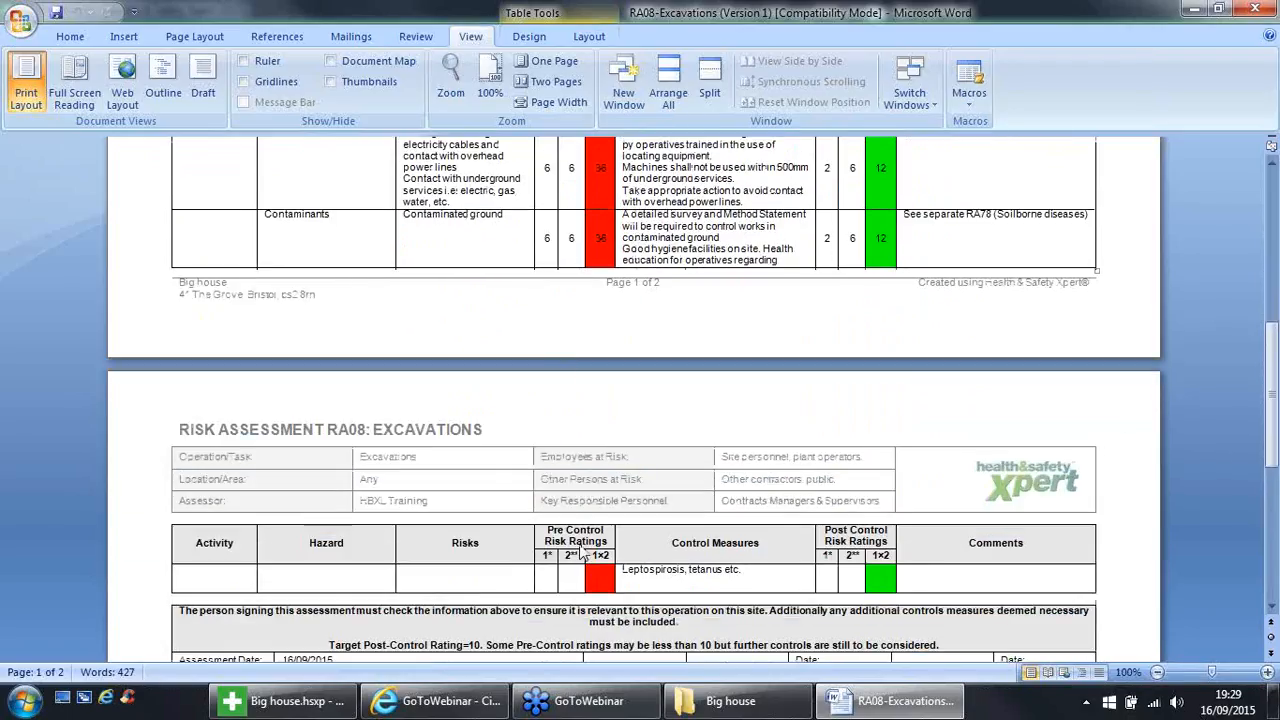
pyautogui.scroll(-3, 578, 555)
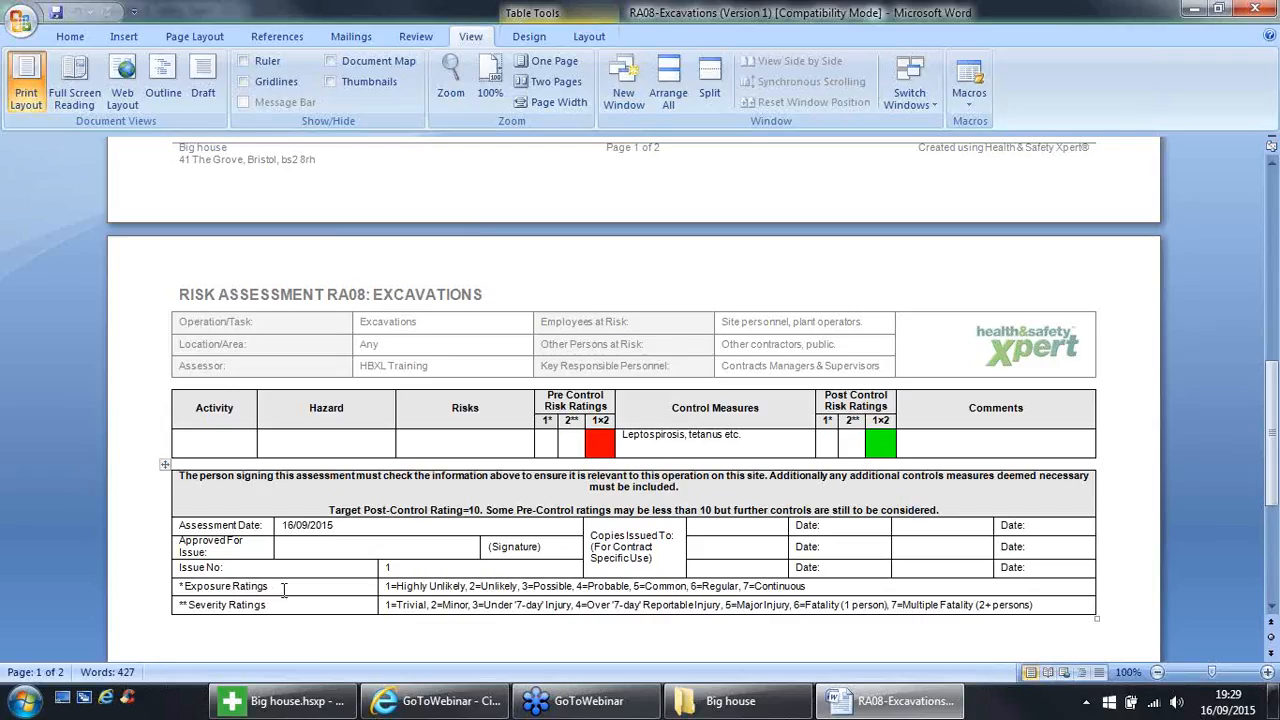
pyautogui.scroll(10, 681, 505)
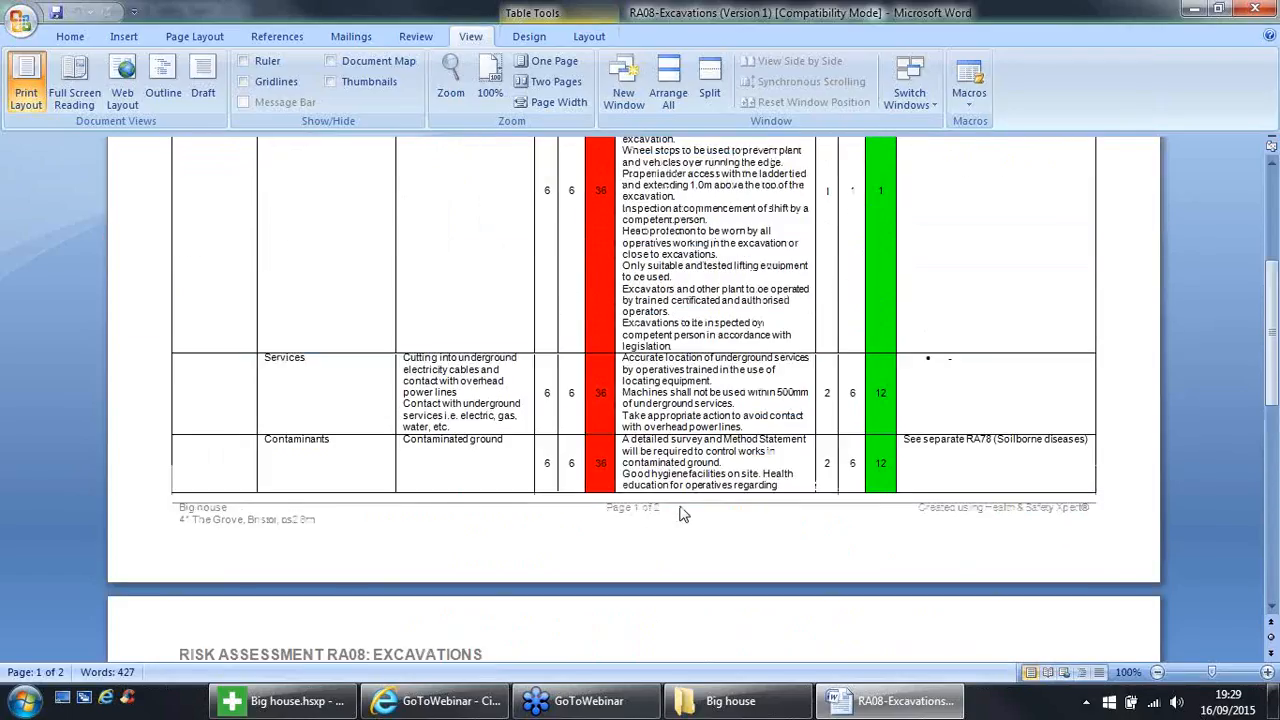
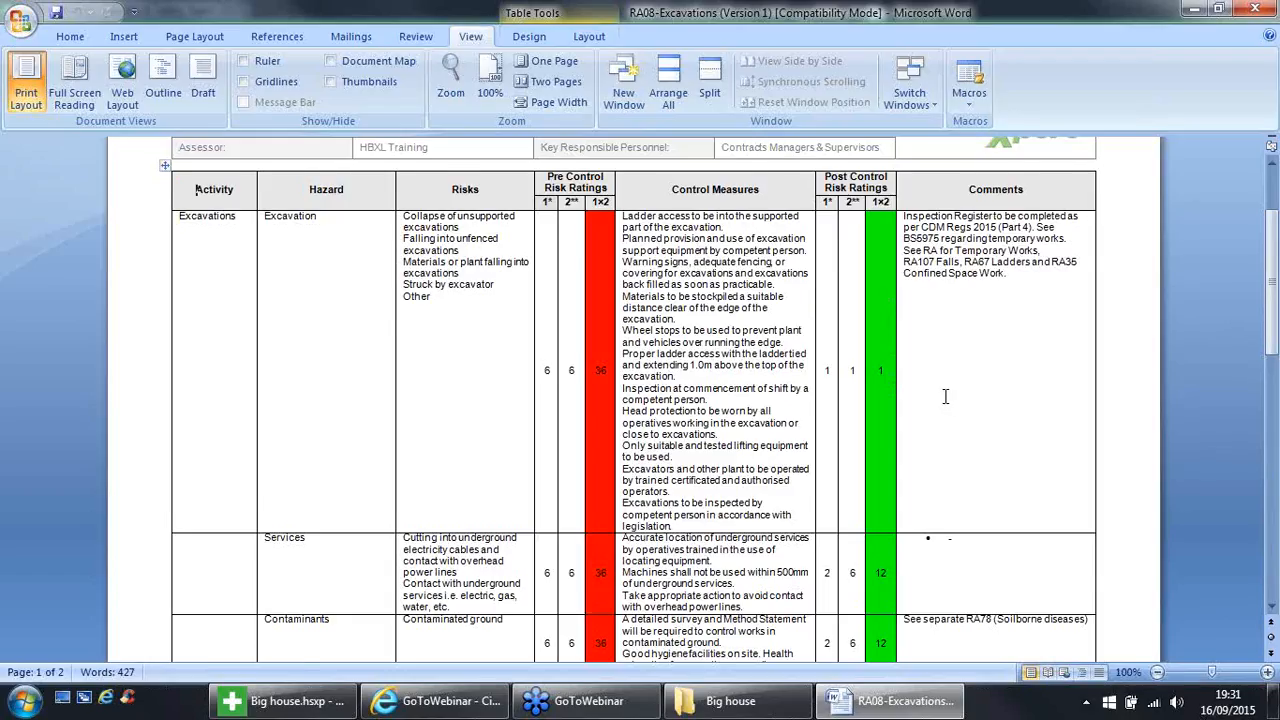
# Step: Finish reviewing RA08 Excavations, deleting a character in its control measures, then close Word and the folder
pyautogui.scroll(-1, 945, 397)
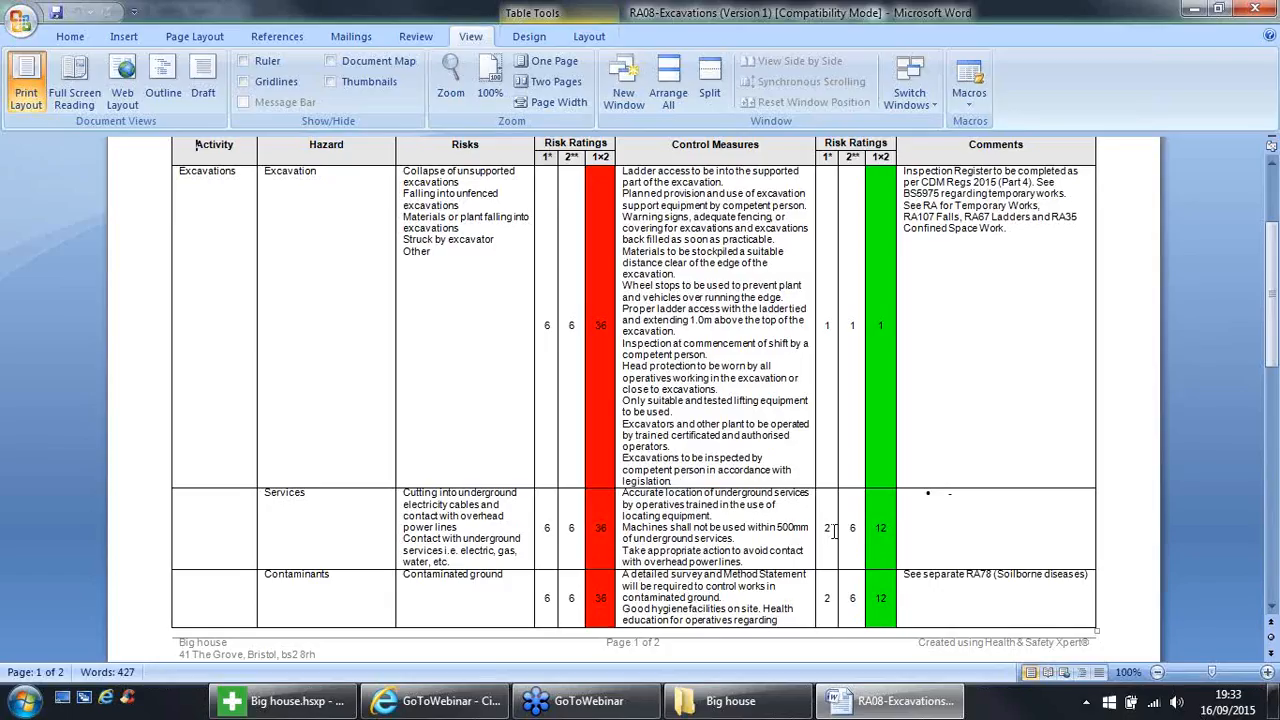
pyautogui.scroll(-1, 838, 518)
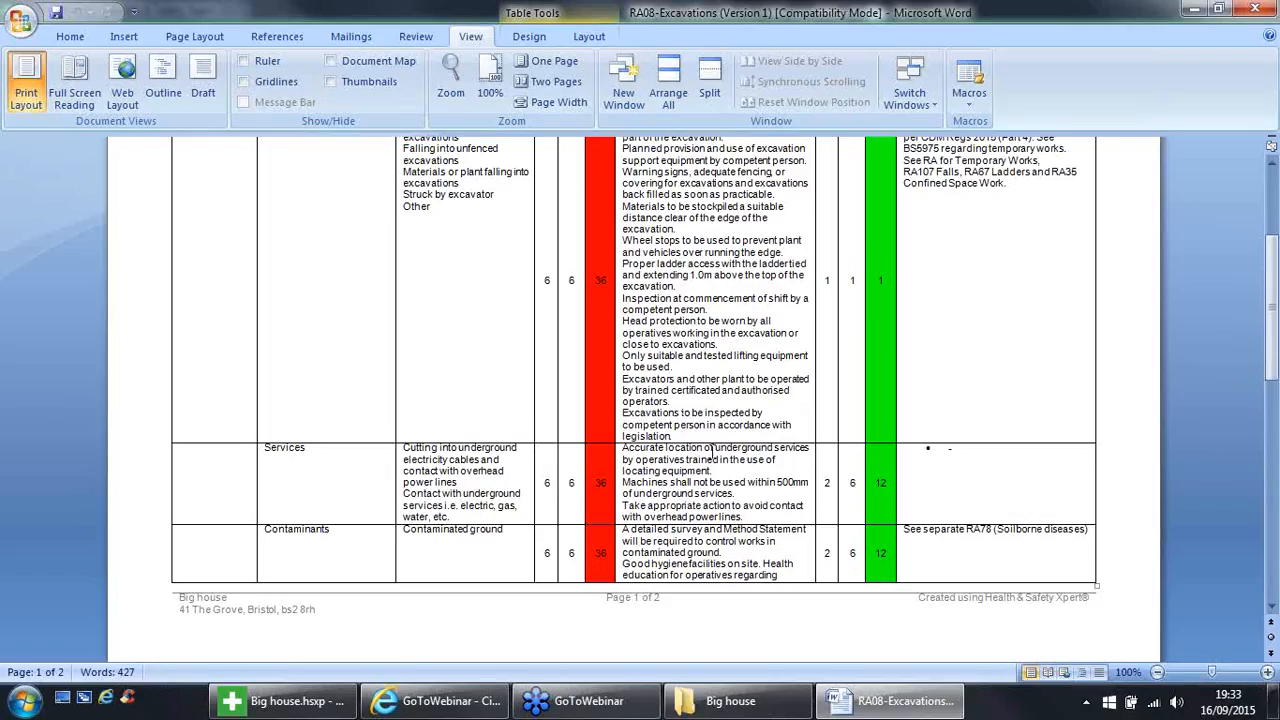
pyautogui.scroll(-3, 710, 450)
pyautogui.scroll(-7, 712, 452)
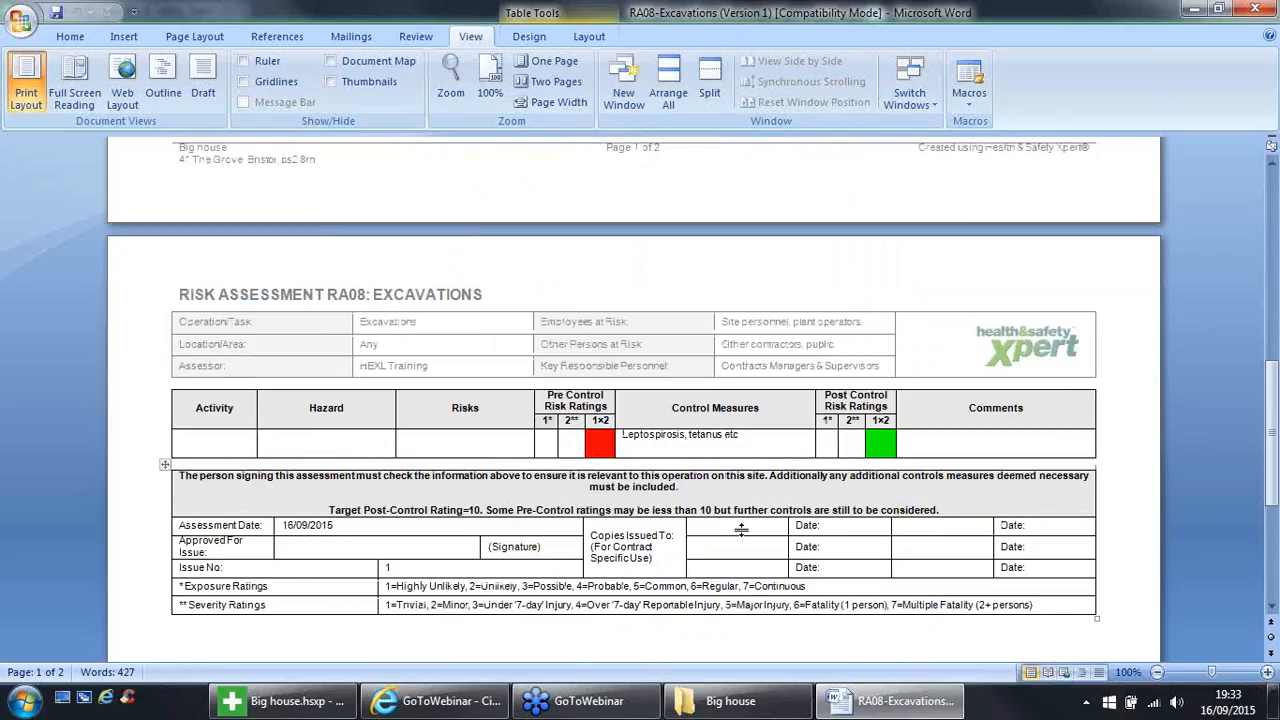
pyautogui.scroll(15, 805, 548)
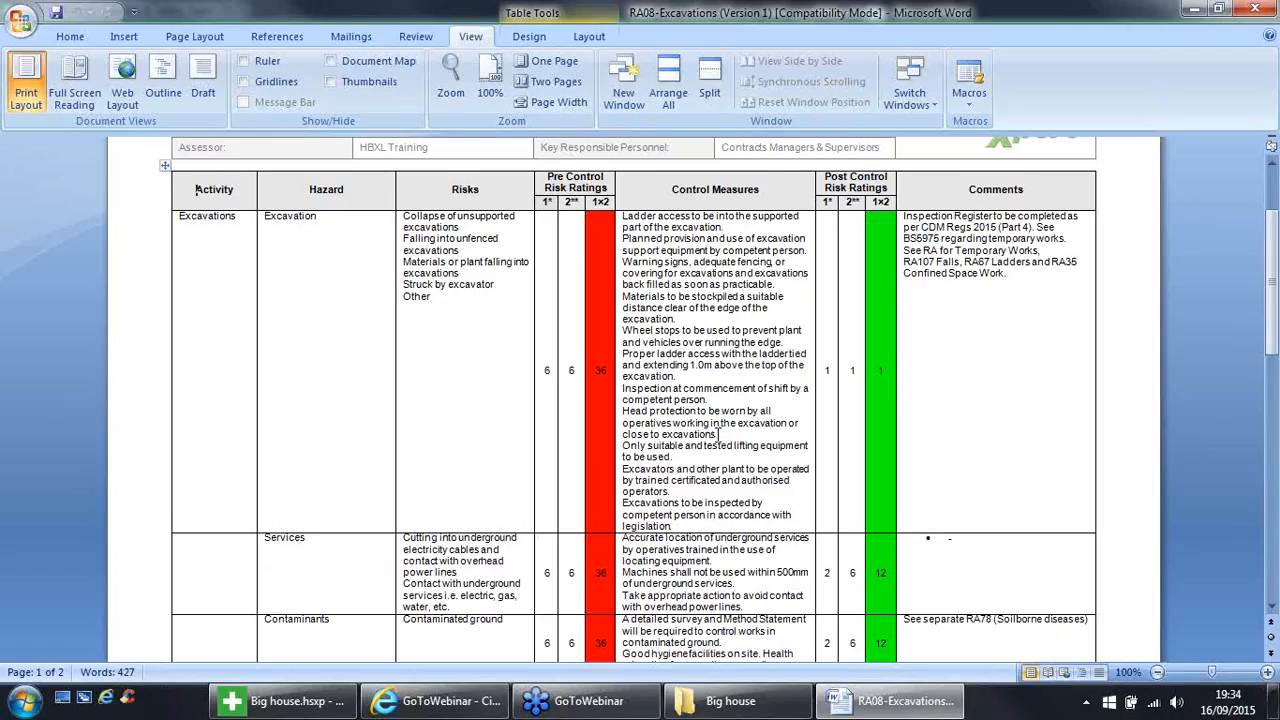
pyautogui.click(718, 434)
pyautogui.press('BackSpace')
pyautogui.click(1254, 14)
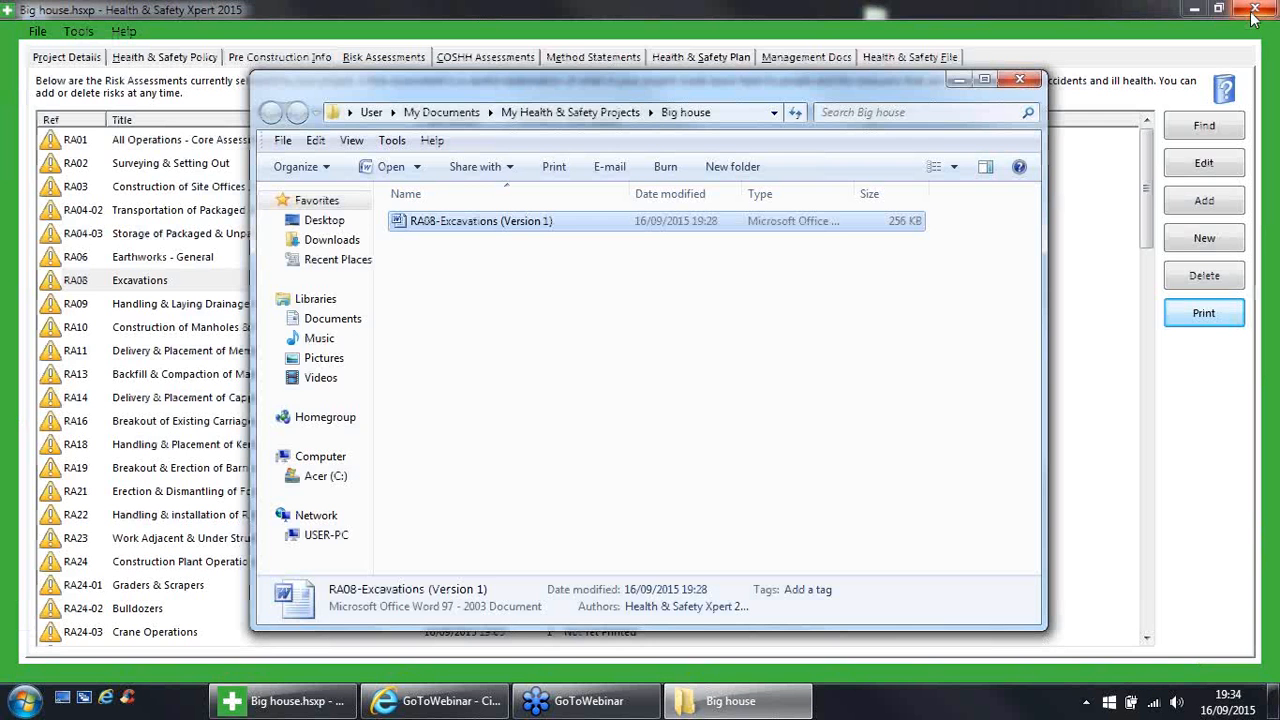
pyautogui.click(1020, 80)
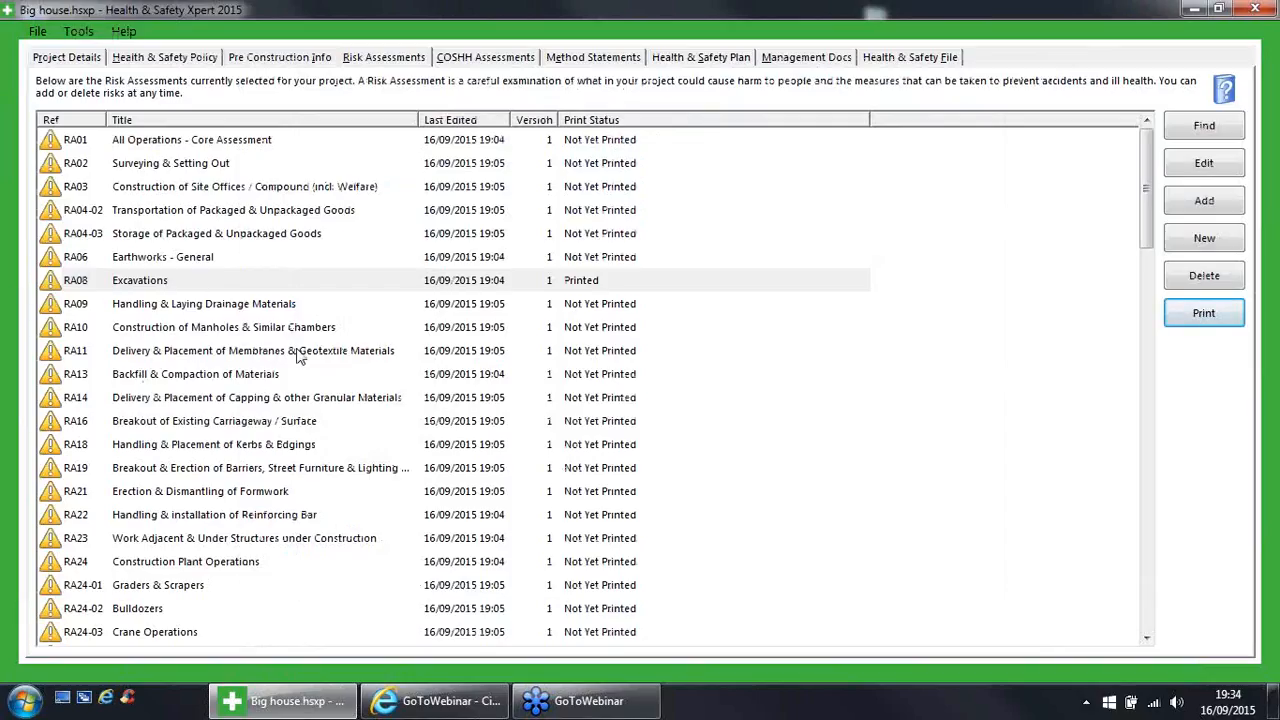
# Step: Browse the Risk Assessments list, selecting RA18 Kerbs & Edgings and then RA49 Authorised Visitors
pyautogui.click(279, 444)
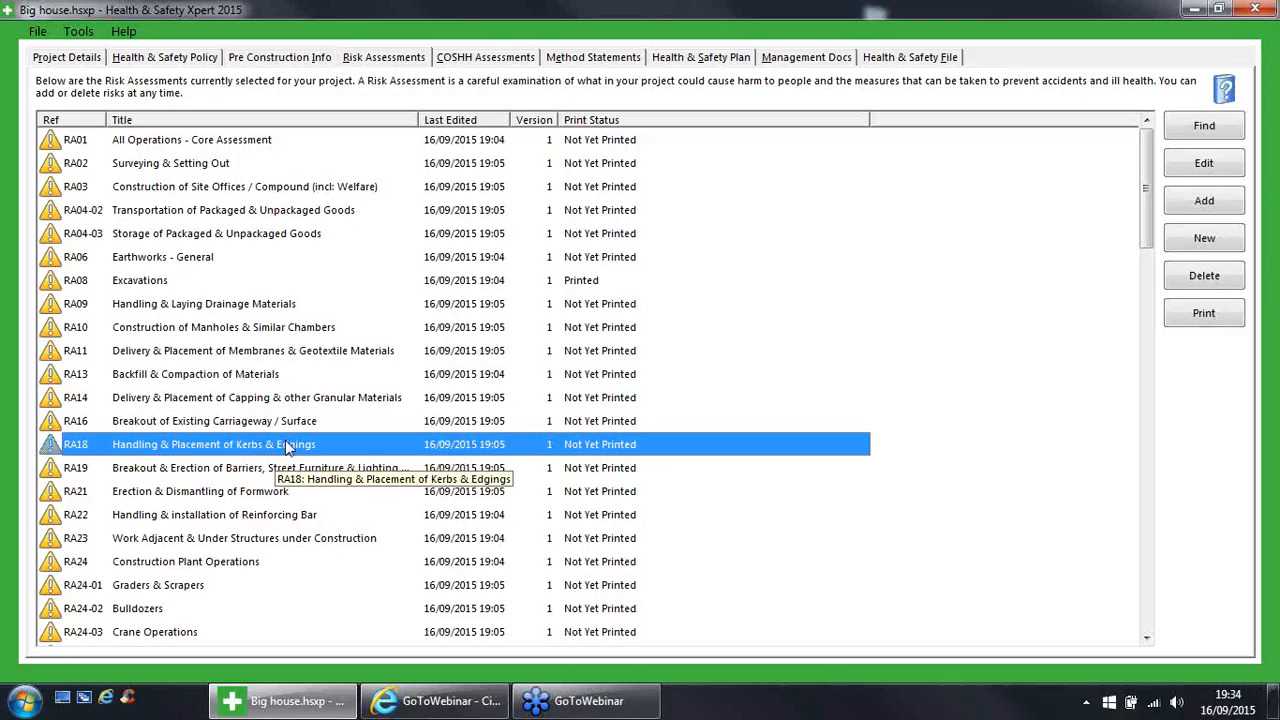
pyautogui.scroll(-1, 287, 447)
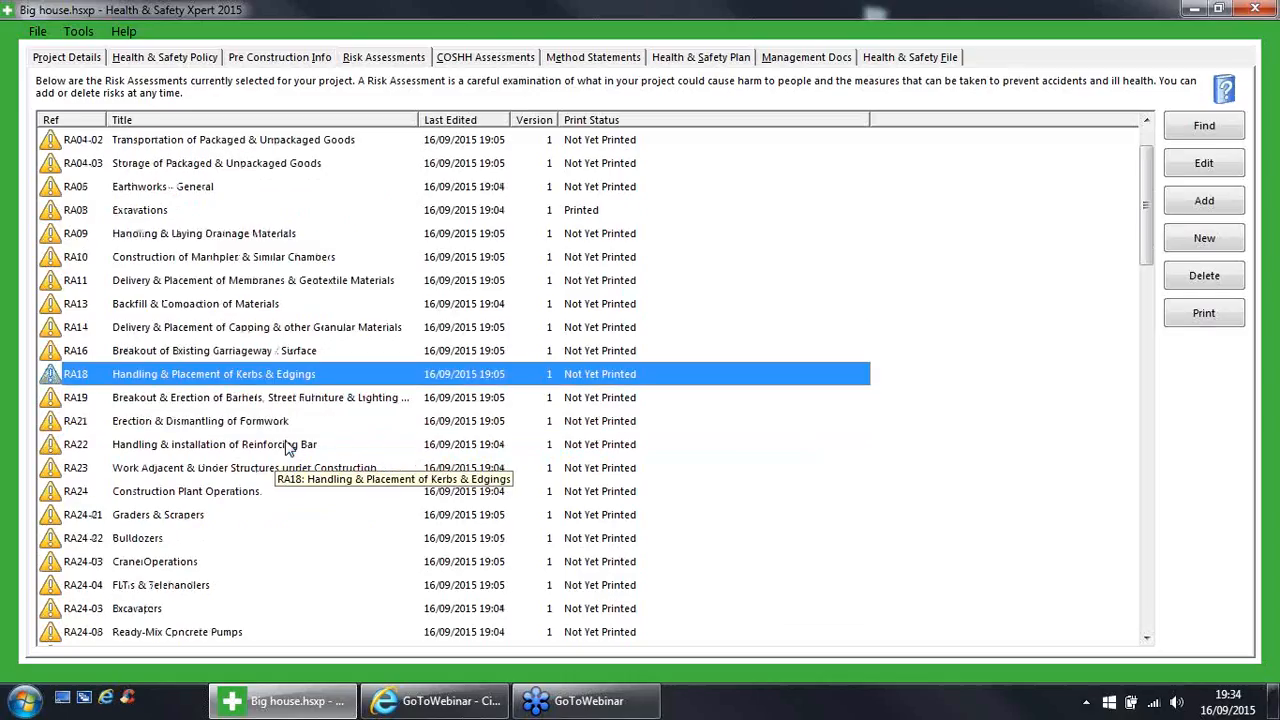
pyautogui.scroll(-1, 287, 447)
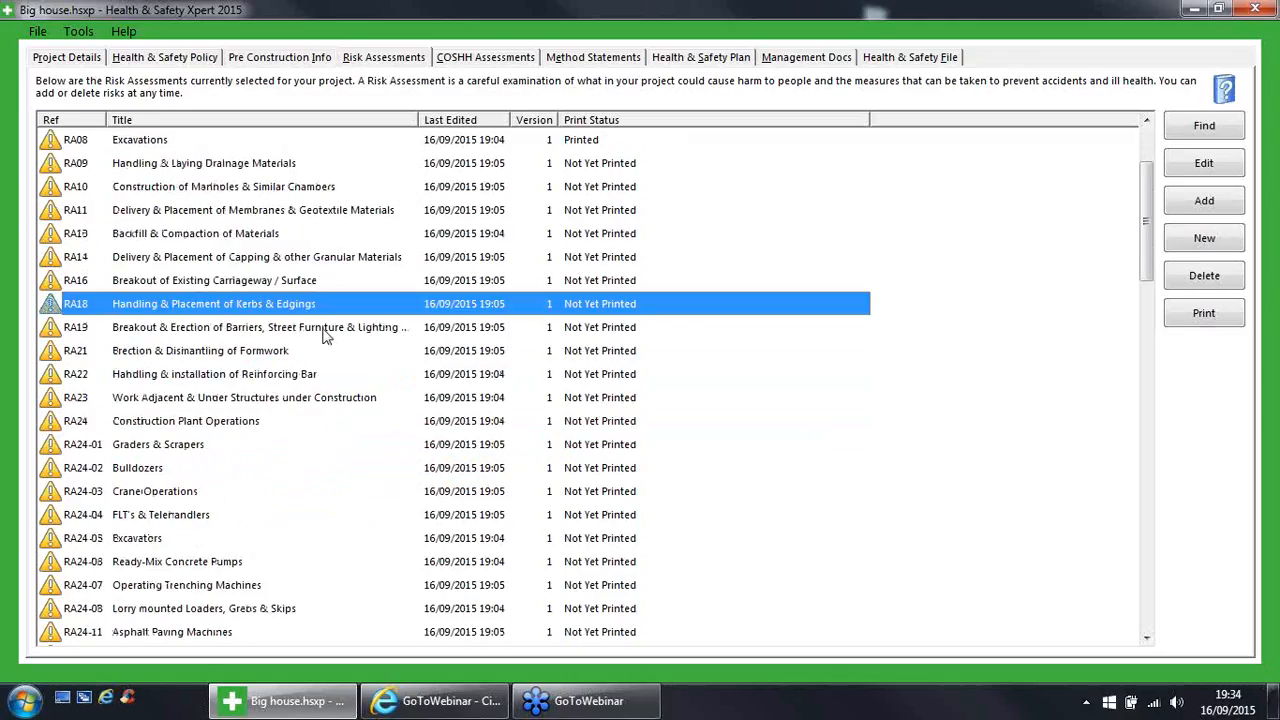
pyautogui.scroll(-1, 338, 350)
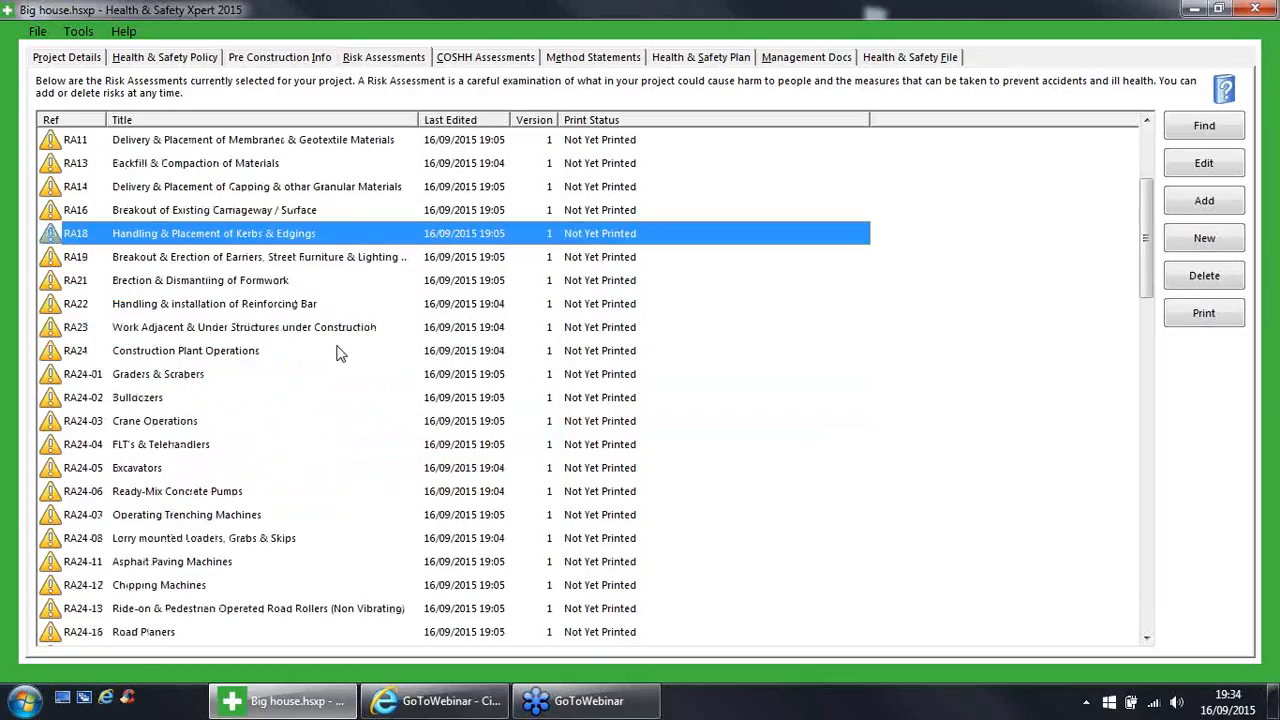
pyautogui.scroll(-3, 338, 352)
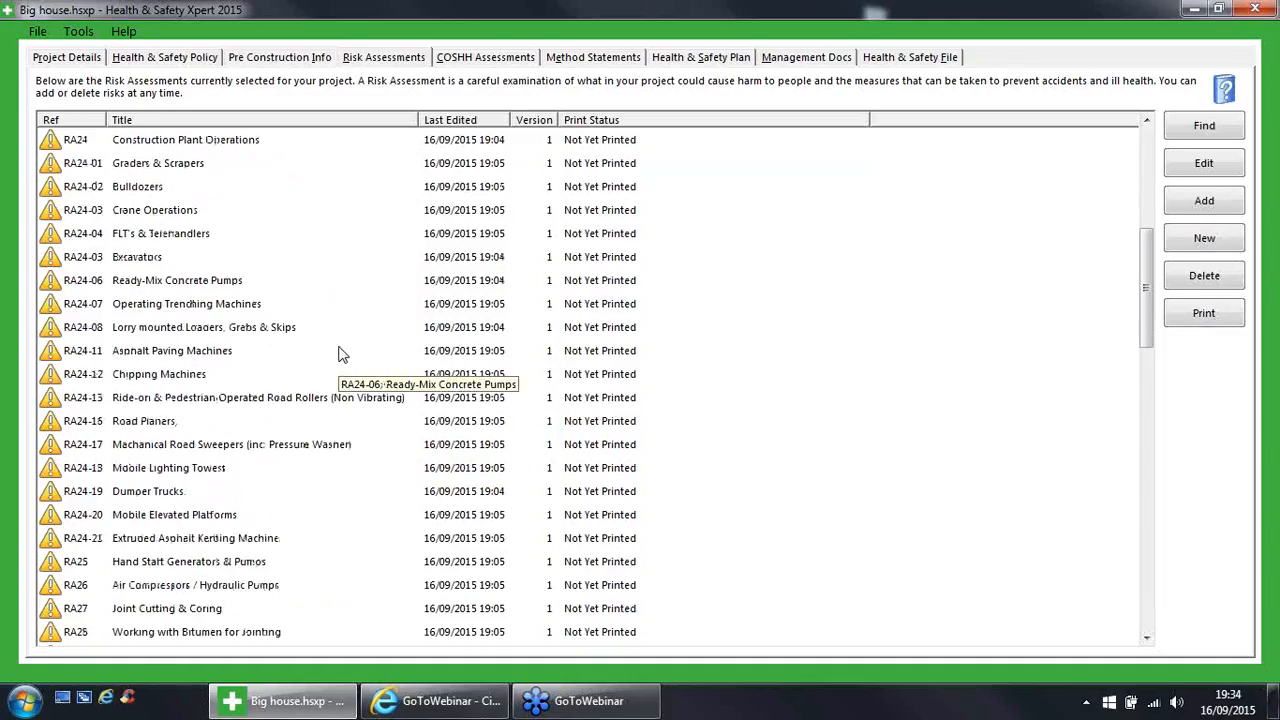
pyautogui.scroll(-4, 338, 352)
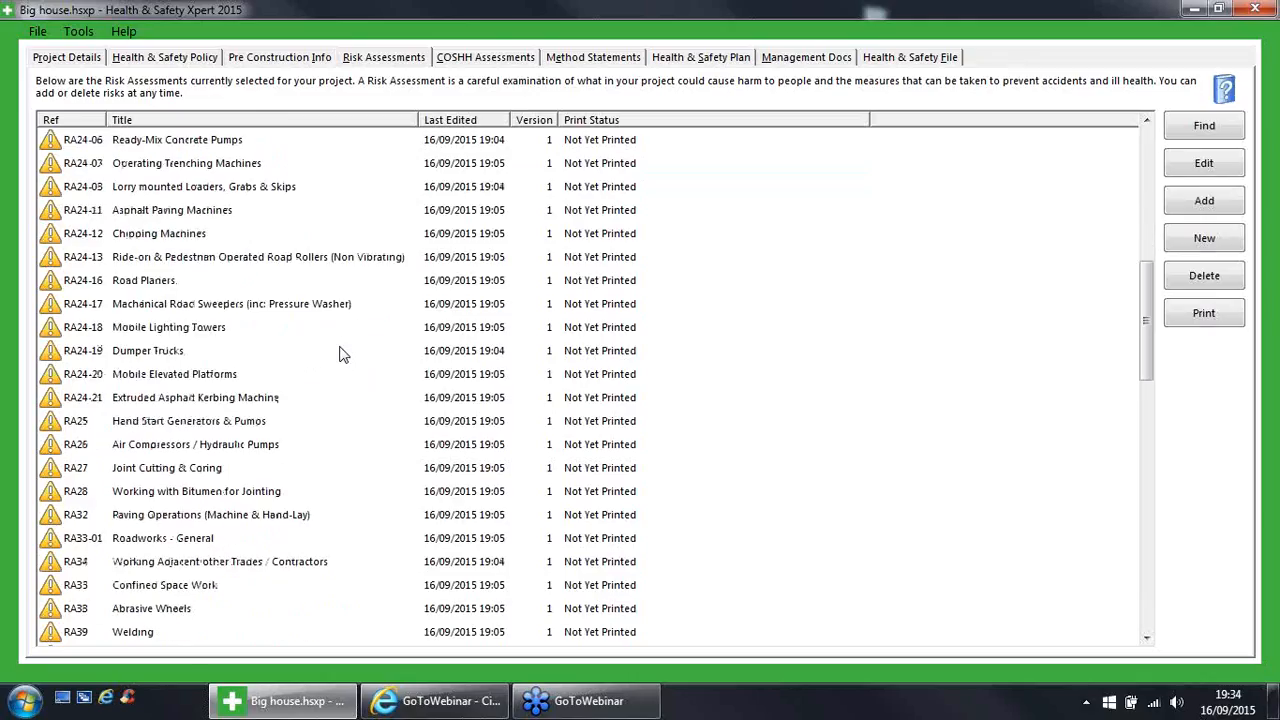
pyautogui.scroll(-1, 338, 354)
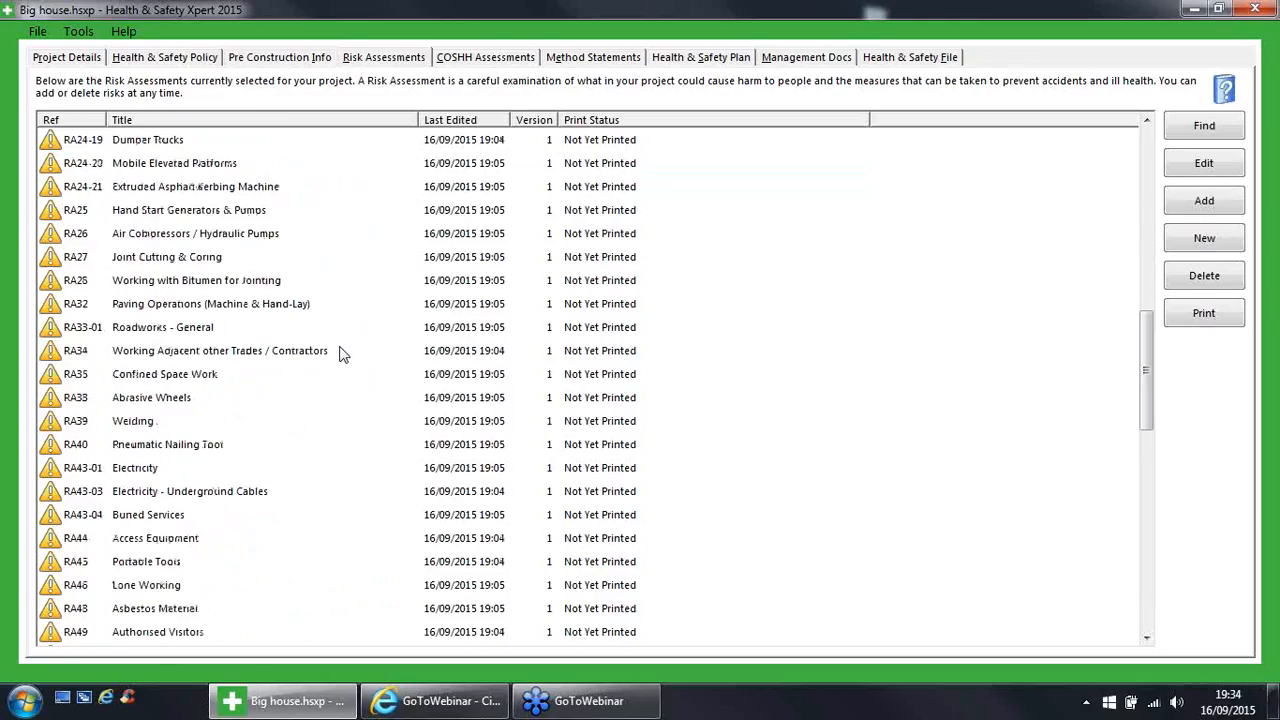
pyautogui.scroll(-2, 338, 352)
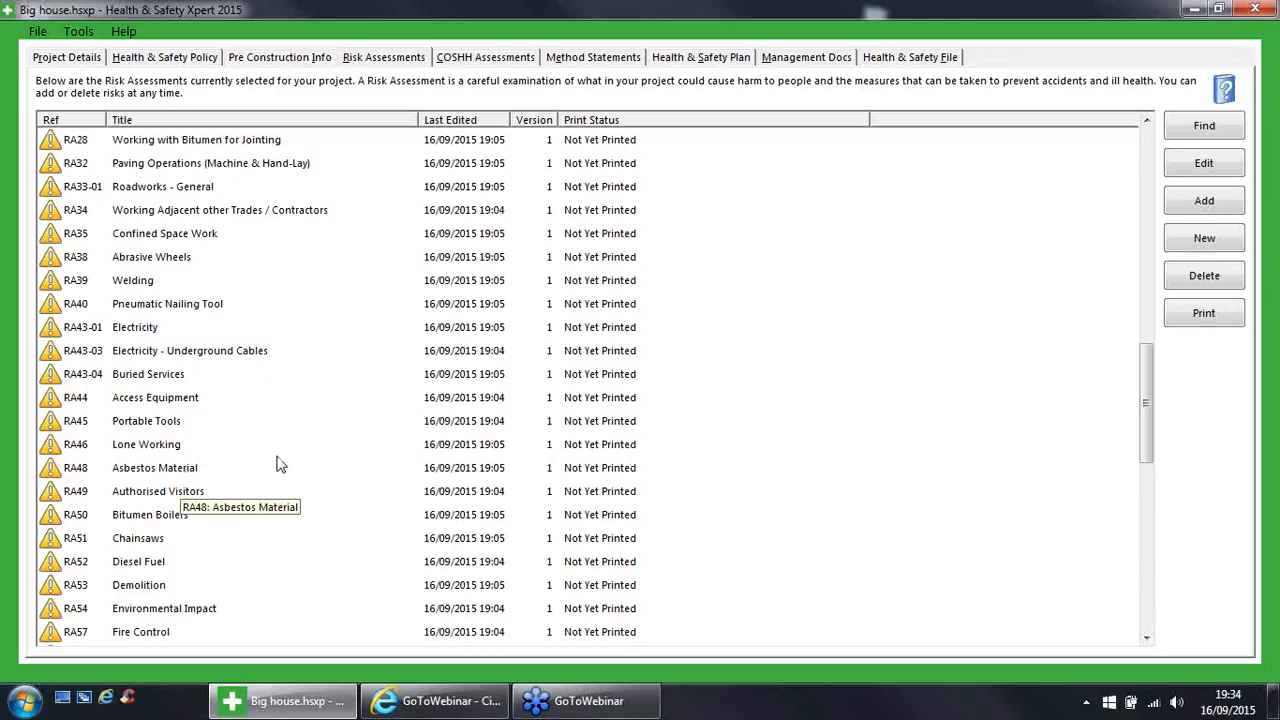
pyautogui.scroll(-1, 278, 464)
pyautogui.click(180, 423)
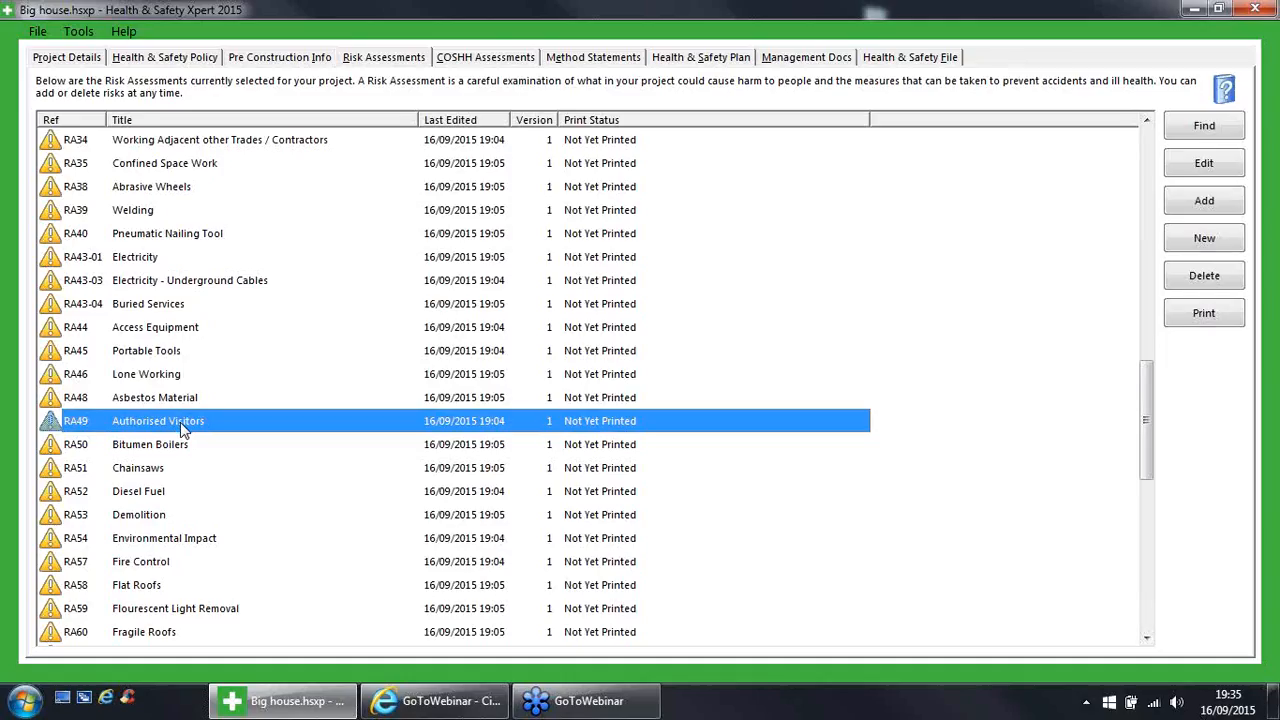
# Step: Select RA53 Demolition and bring up its Print dialog
pyautogui.scroll(-1, 270, 421)
pyautogui.scroll(-1, 297, 421)
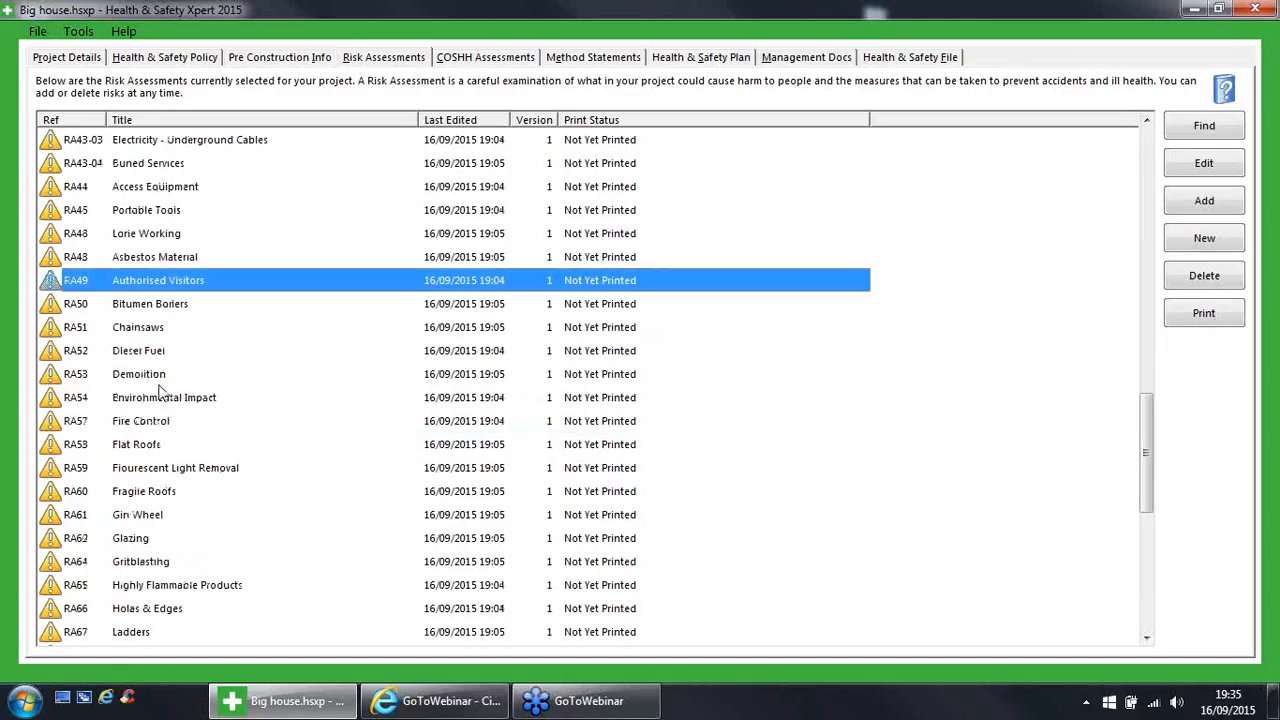
pyautogui.click(150, 374)
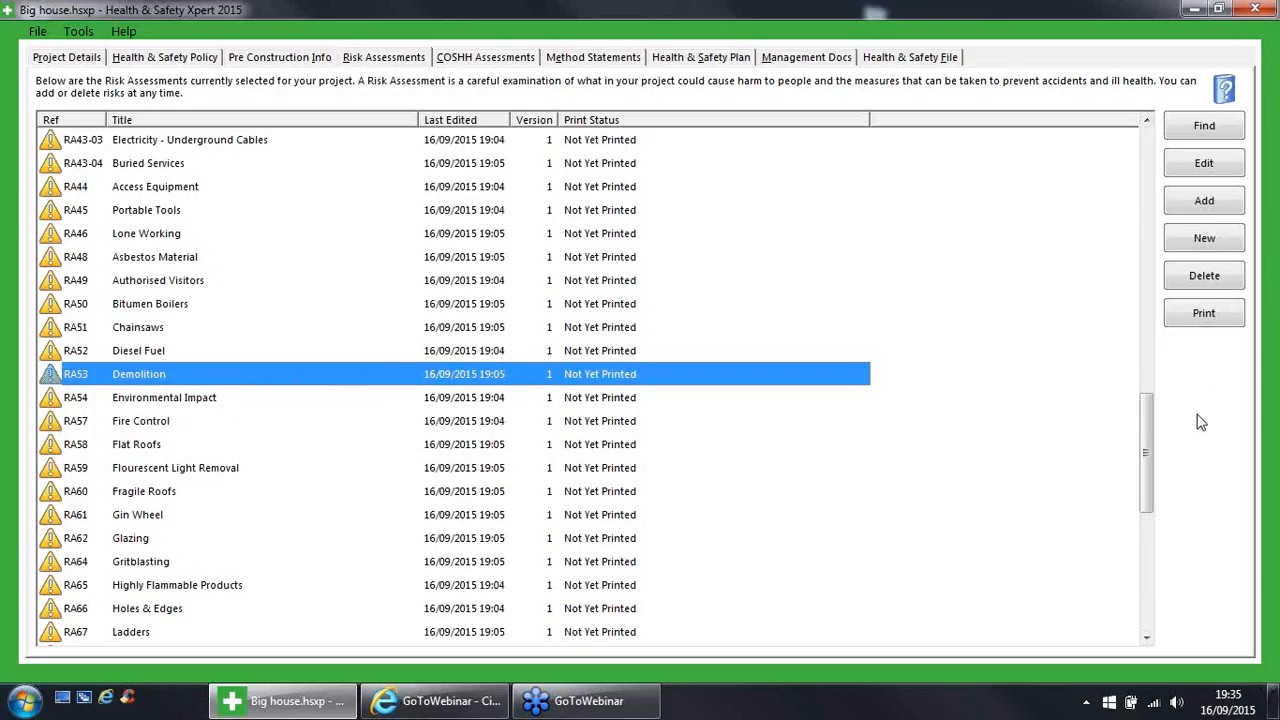
pyautogui.click(1203, 313)
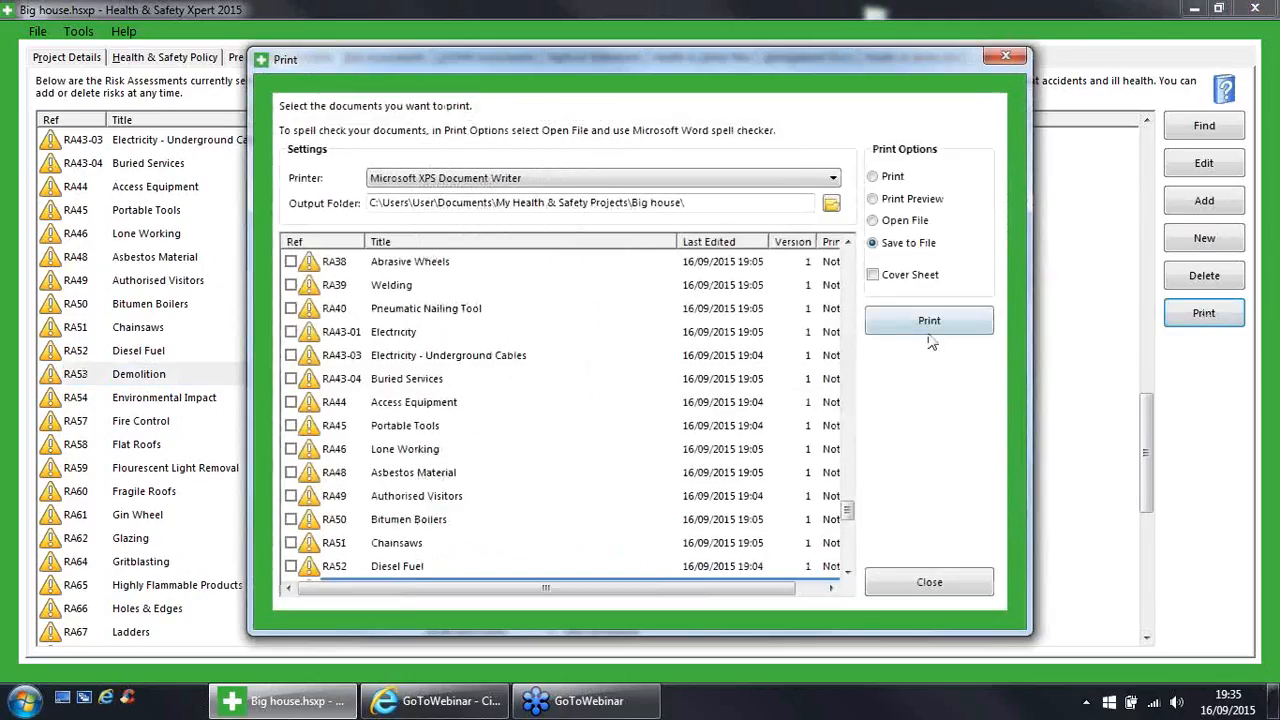
# Step: Print RA53 Demolition with the Open File option so it opens in Word
pyautogui.click(873, 221)
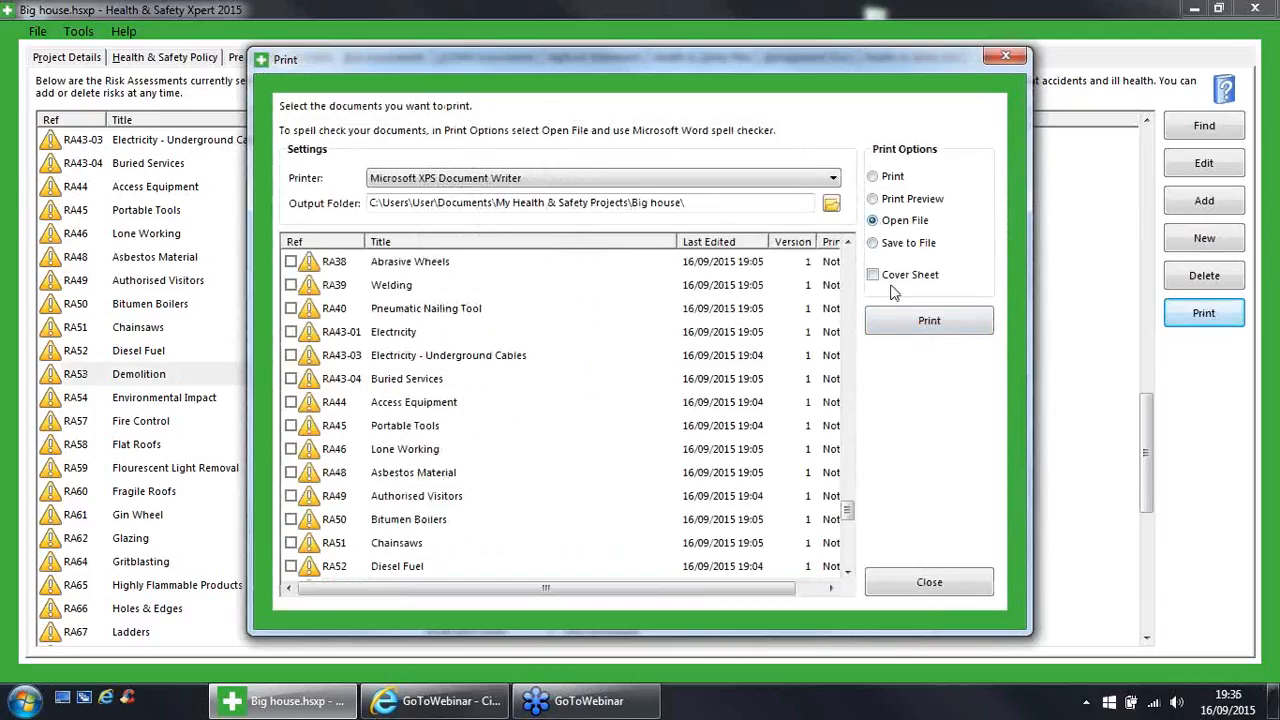
pyautogui.click(926, 325)
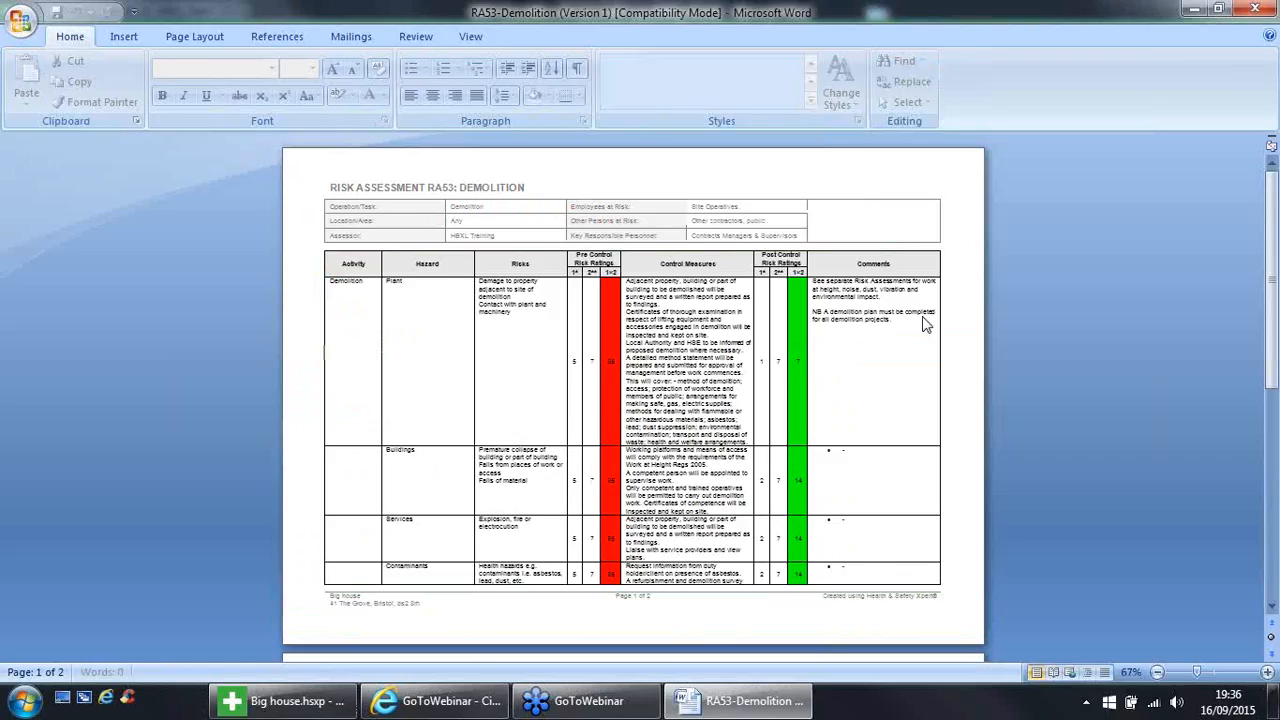
pyautogui.click(470, 36)
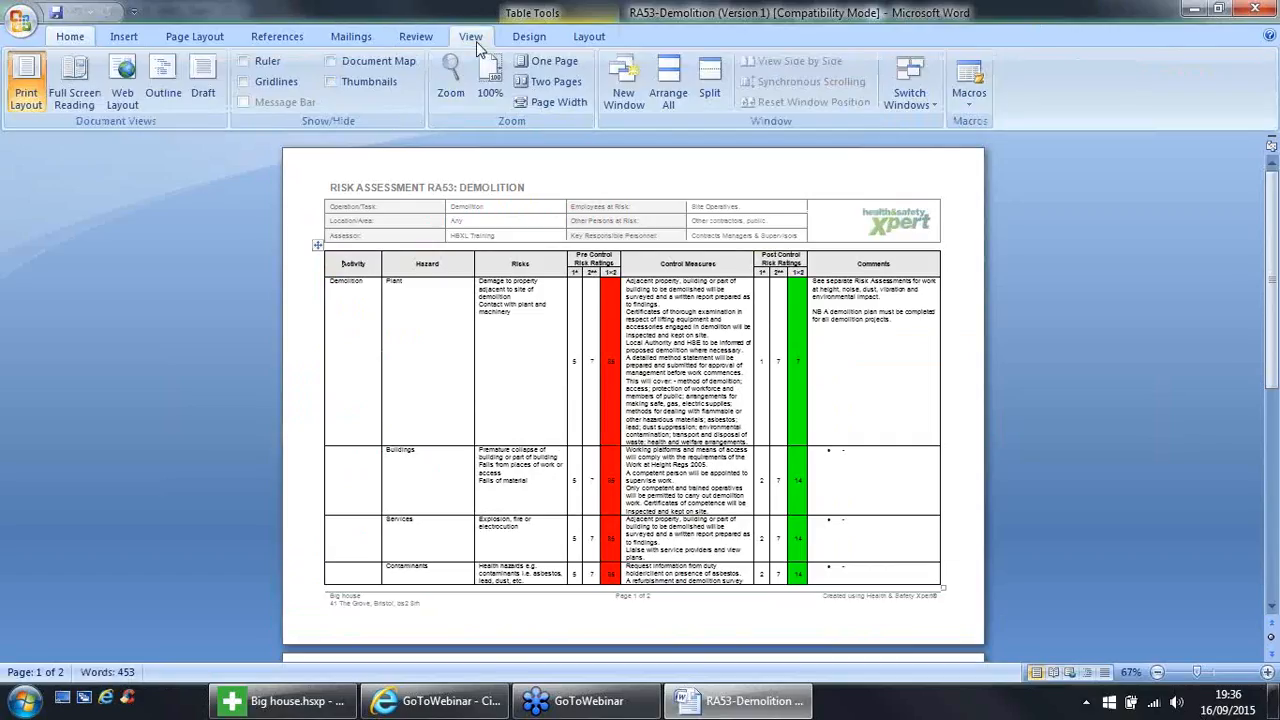
# Step: View RA53 Demolition at 100%, read through it, then close Word
pyautogui.click(489, 90)
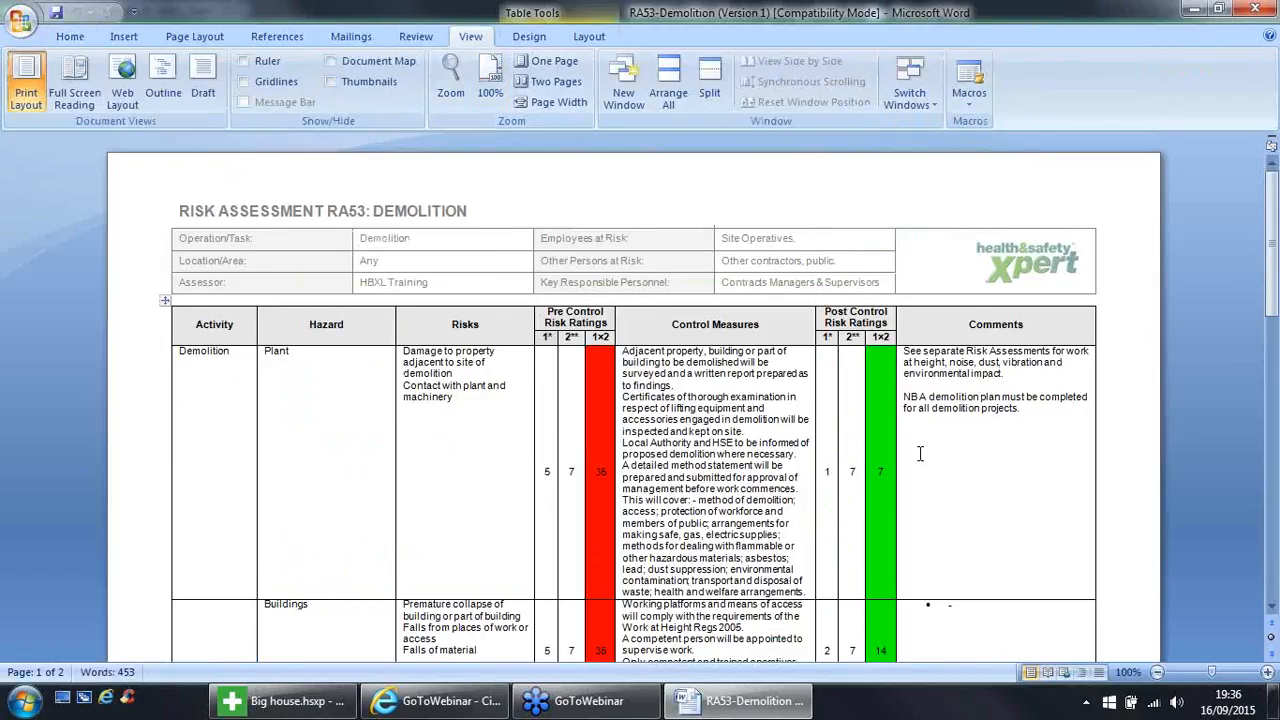
pyautogui.scroll(-1, 920, 452)
pyautogui.scroll(-1, 920, 453)
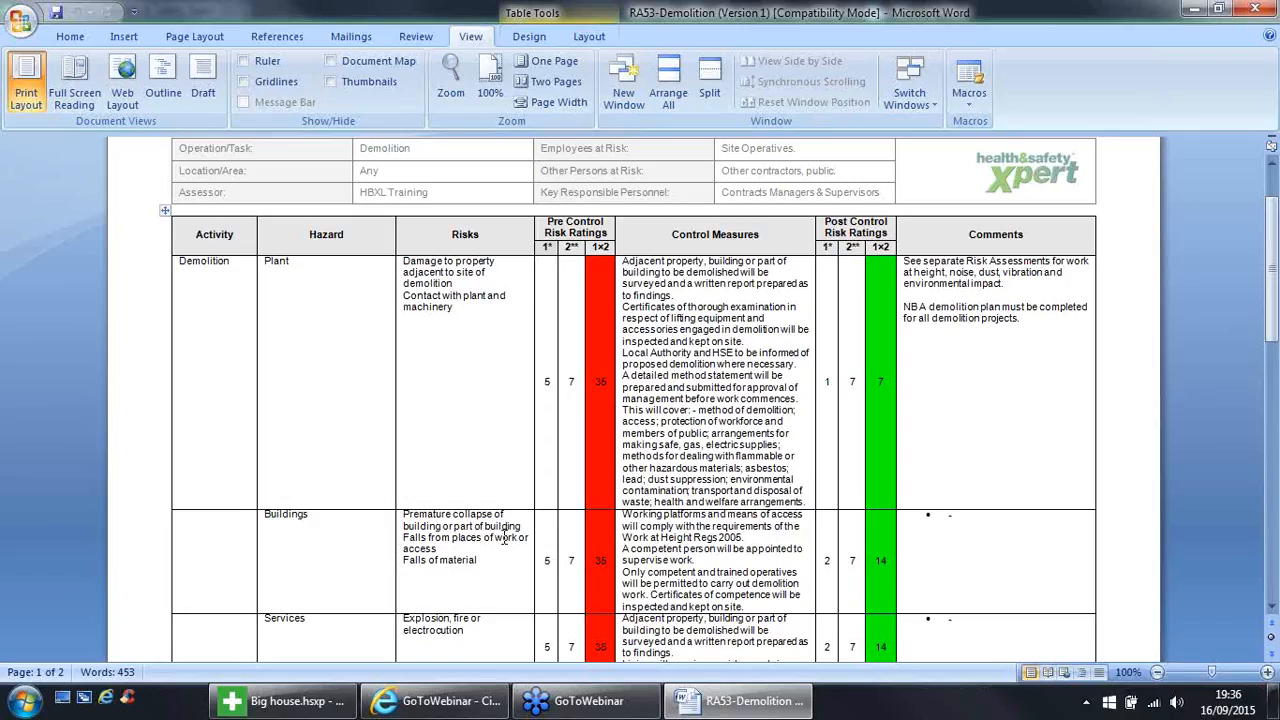
pyautogui.scroll(-2, 505, 538)
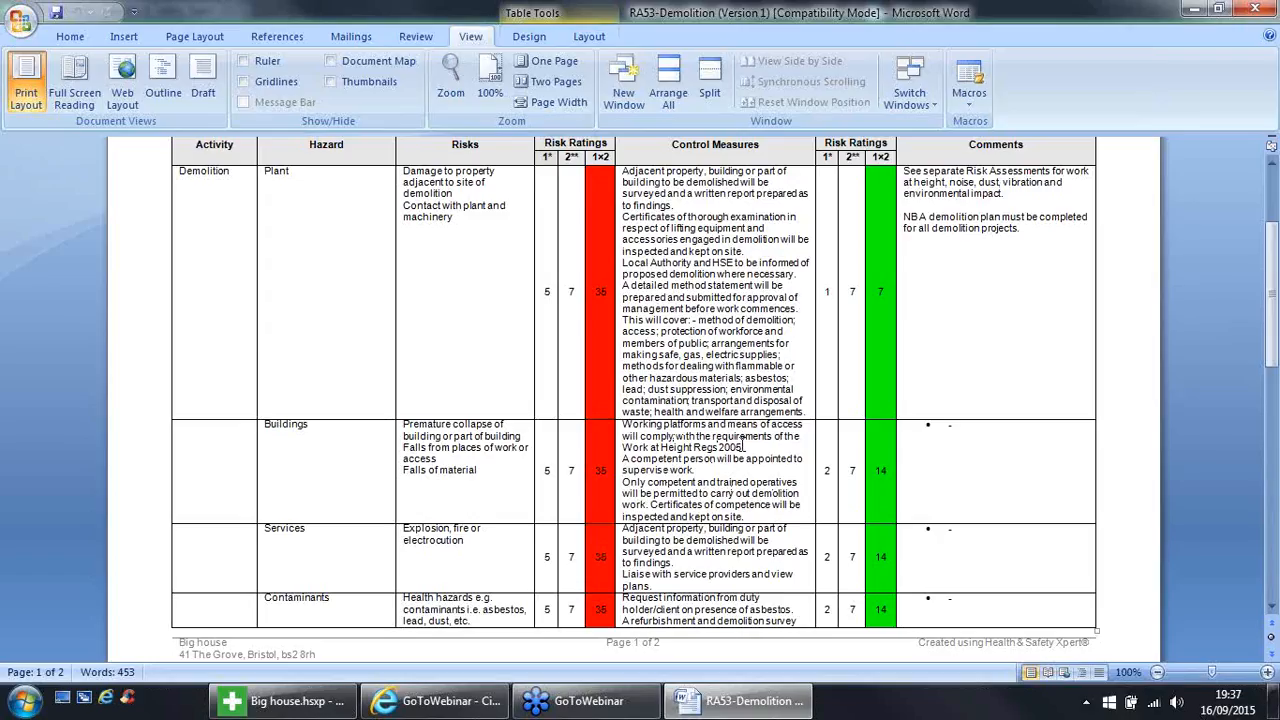
pyautogui.scroll(-1, 744, 447)
pyautogui.scroll(-7, 744, 450)
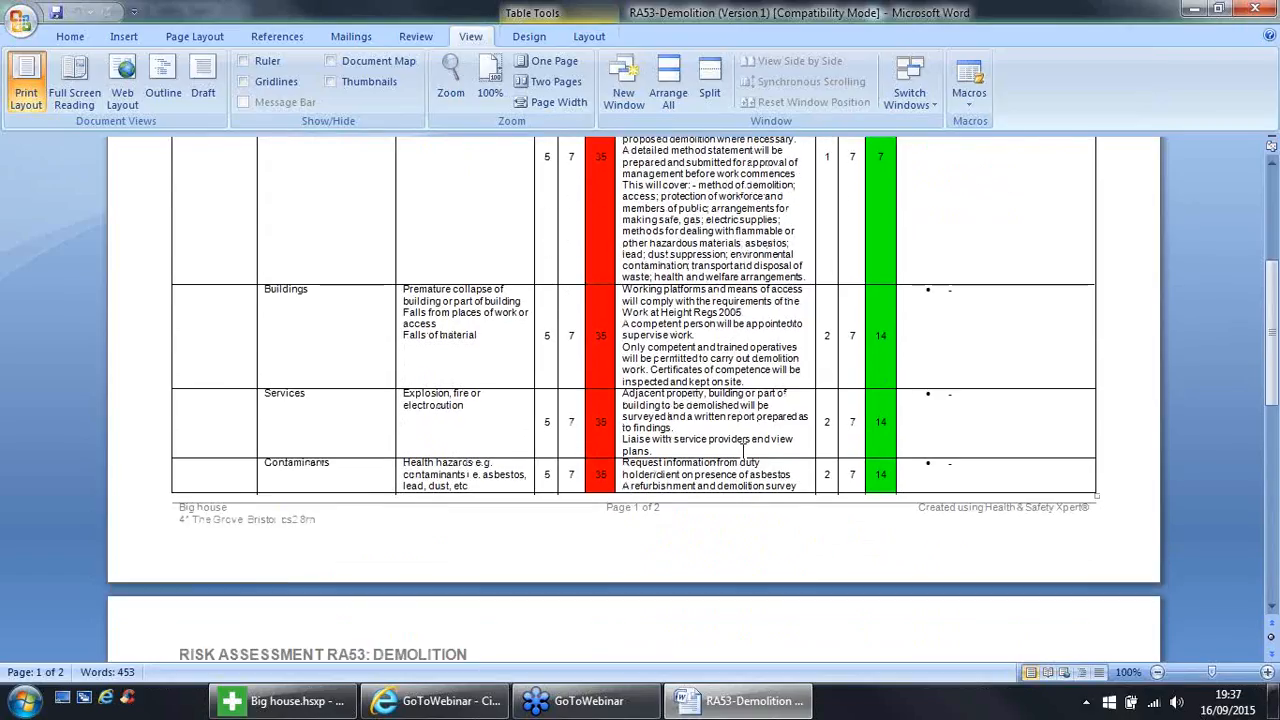
pyautogui.scroll(-2, 744, 458)
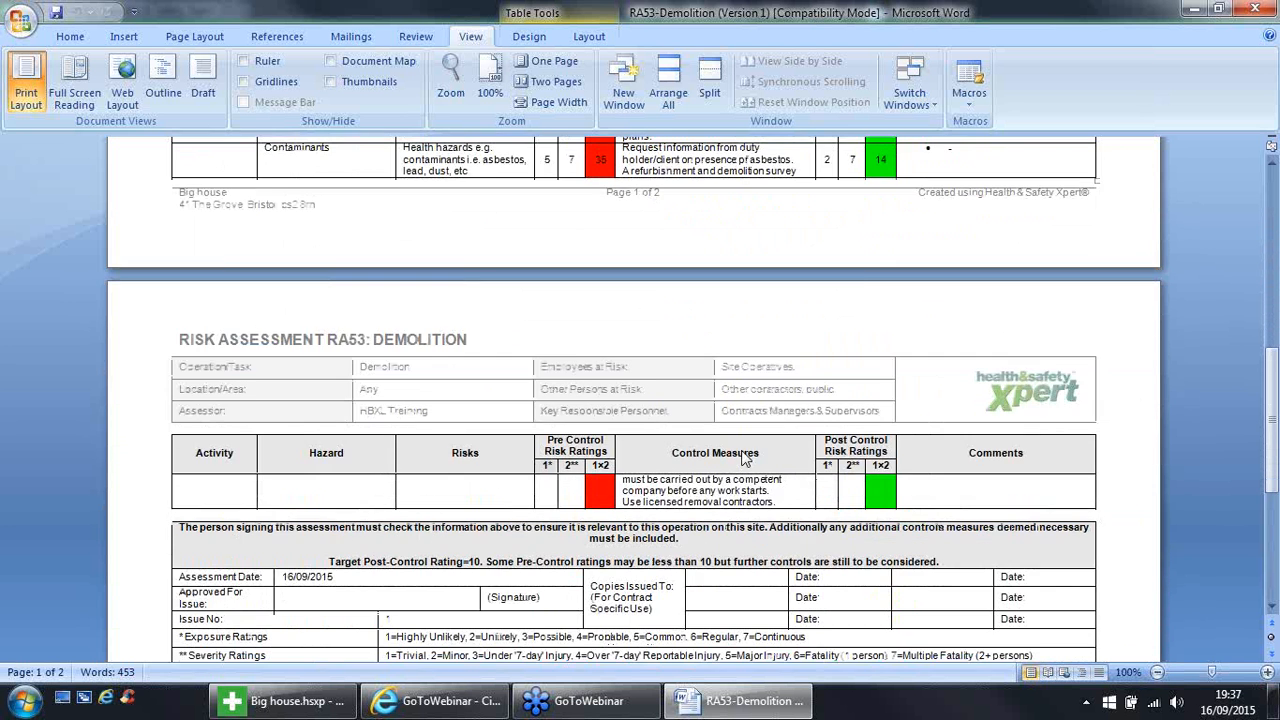
pyautogui.scroll(2, 744, 458)
pyautogui.scroll(6, 741, 451)
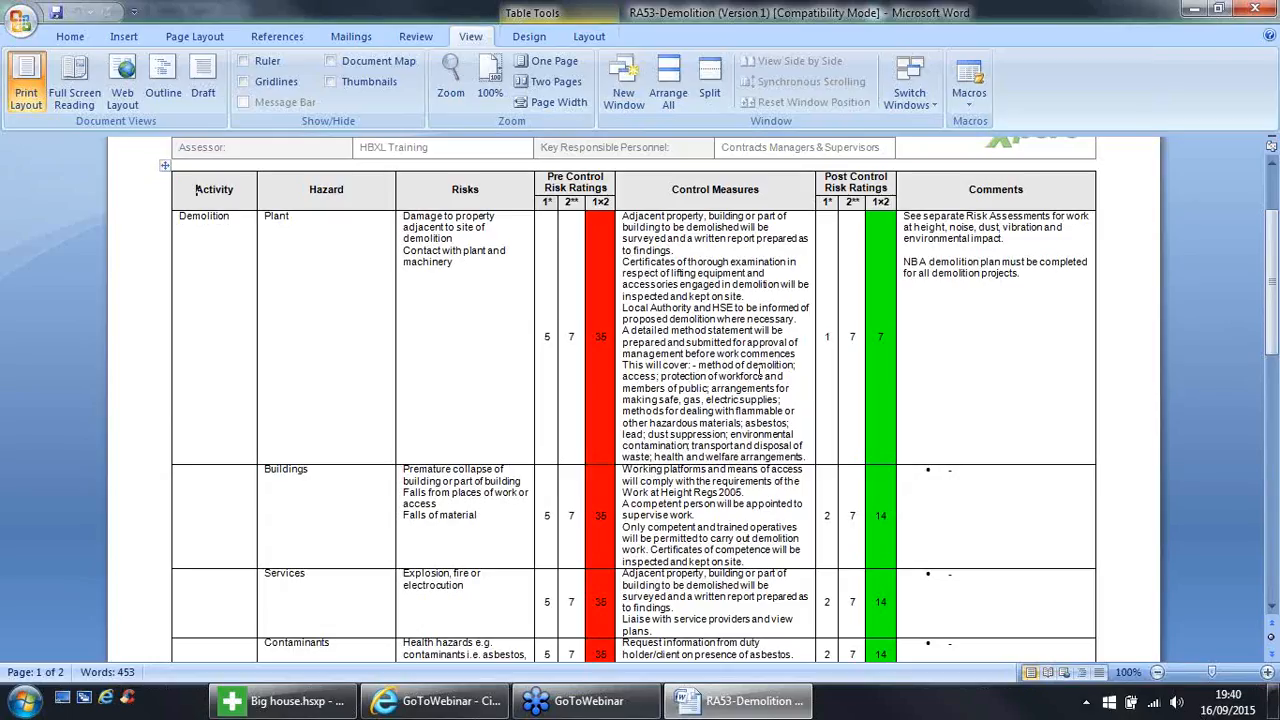
pyautogui.click(1256, 14)
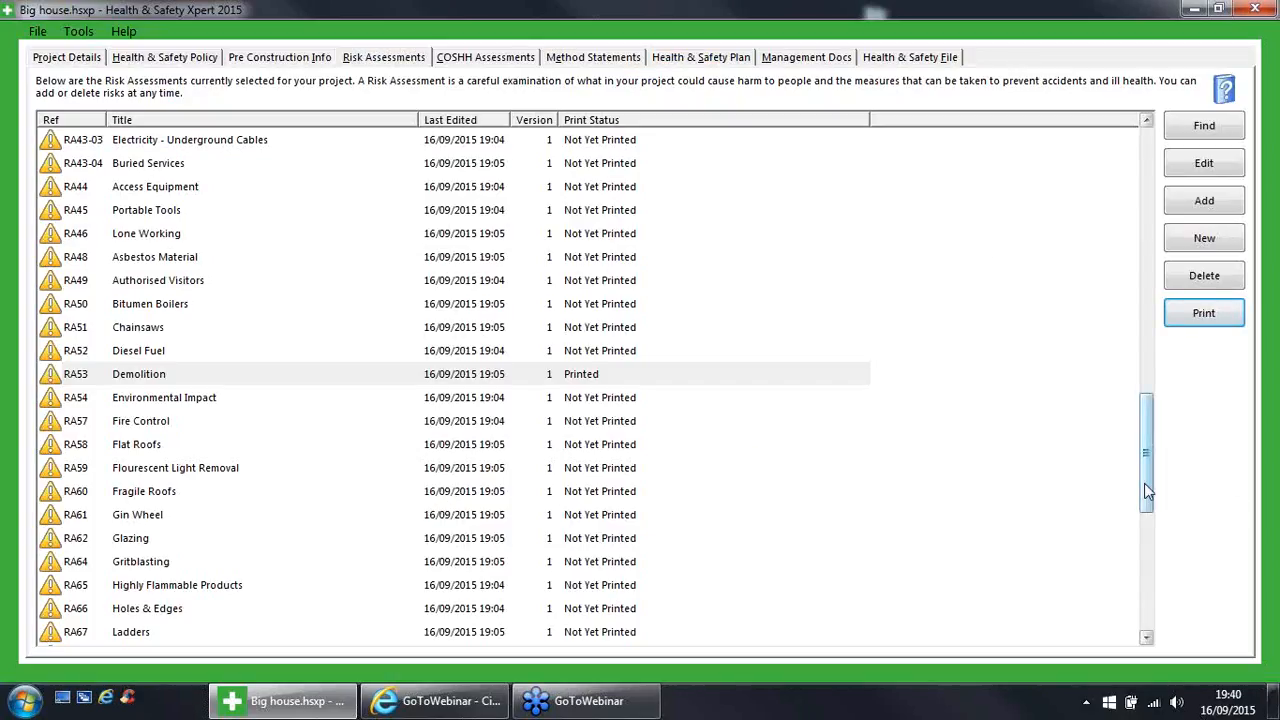
# Step: Use Add on the Risk Assessments tab to open the Select dialog of library assessments
pyautogui.click(1204, 203)
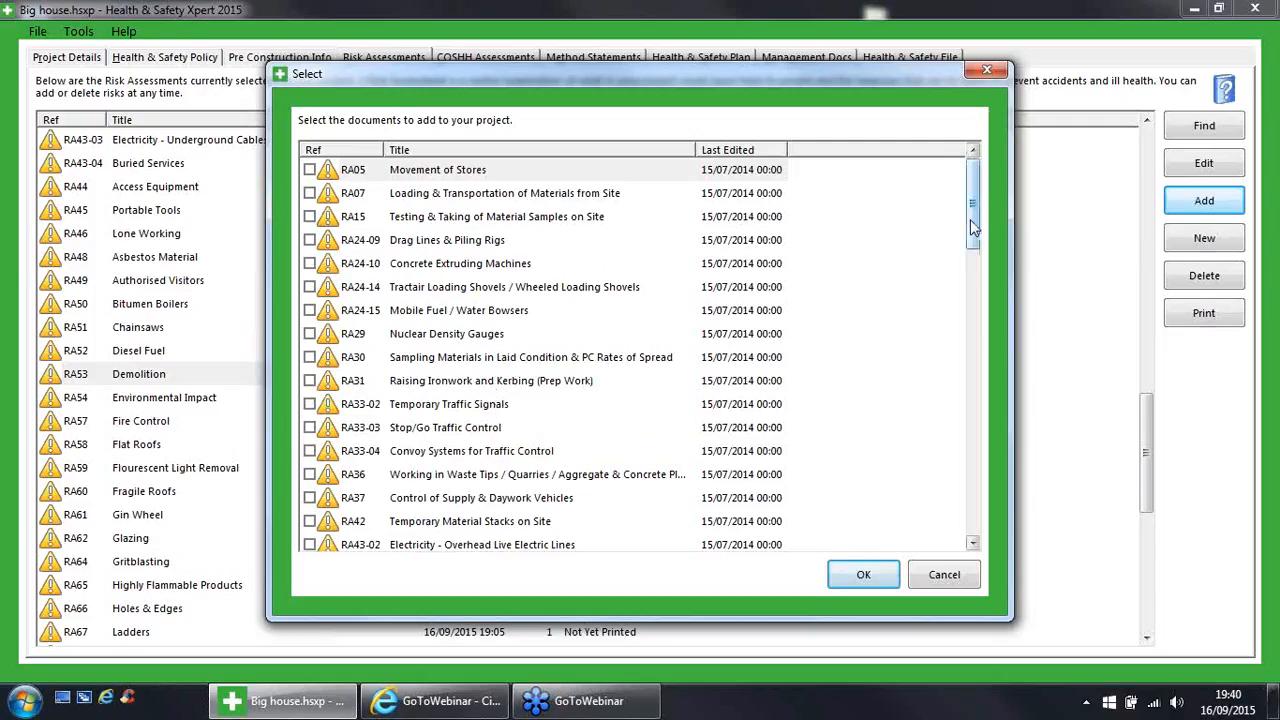
# Step: Scroll down the Select list and tick RA96 Dry-stone walling
pyautogui.moveTo(975, 220); pyautogui.dragTo(970, 262)
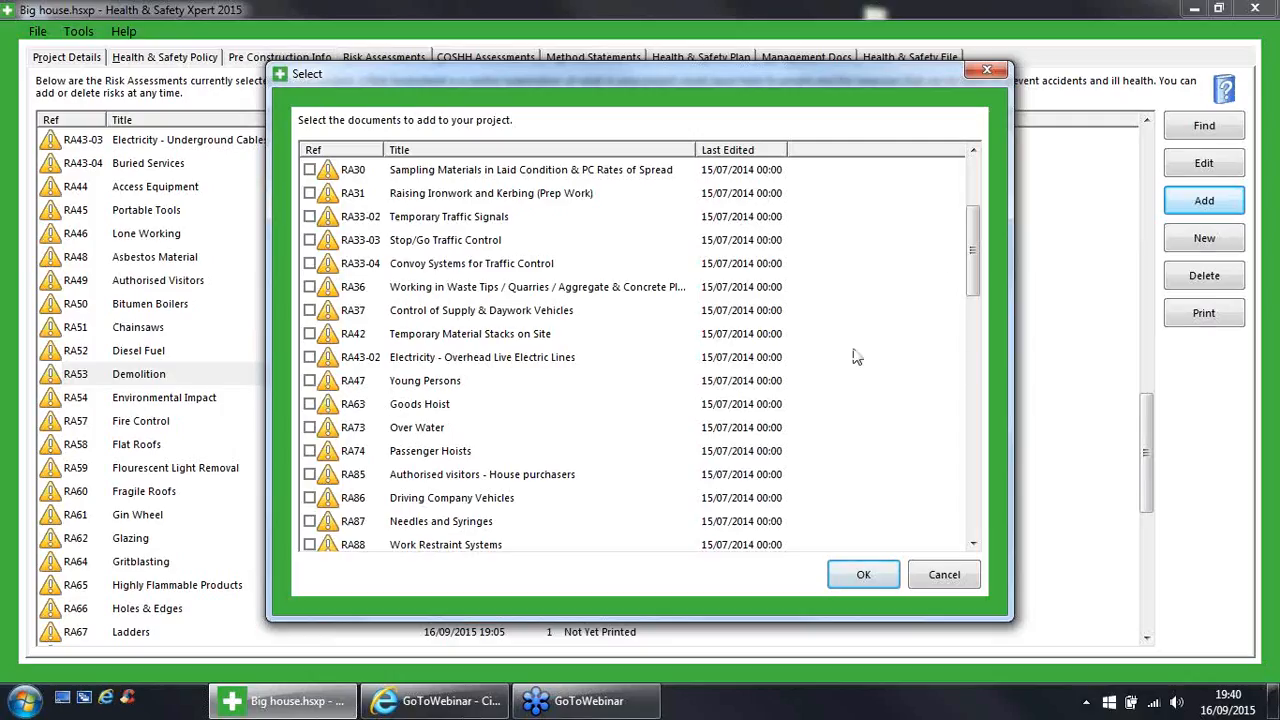
pyautogui.moveTo(975, 277); pyautogui.dragTo(975, 305)
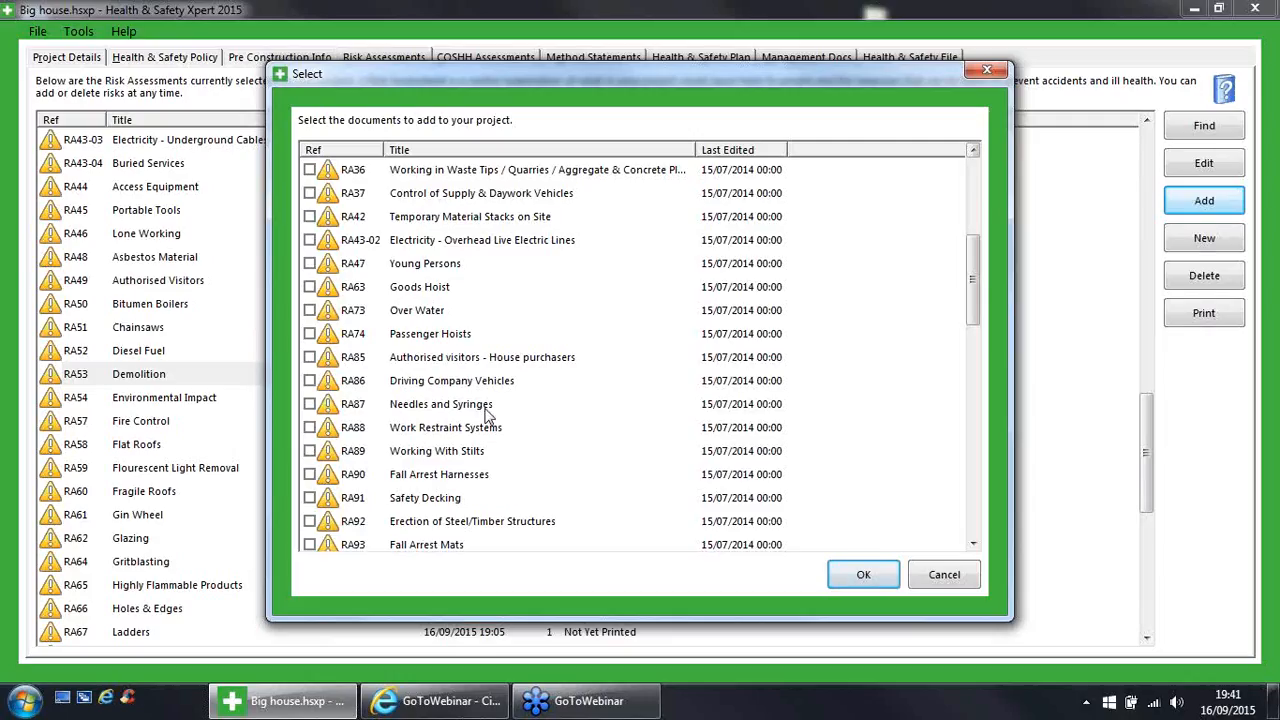
pyautogui.moveTo(977, 313); pyautogui.dragTo(977, 357)
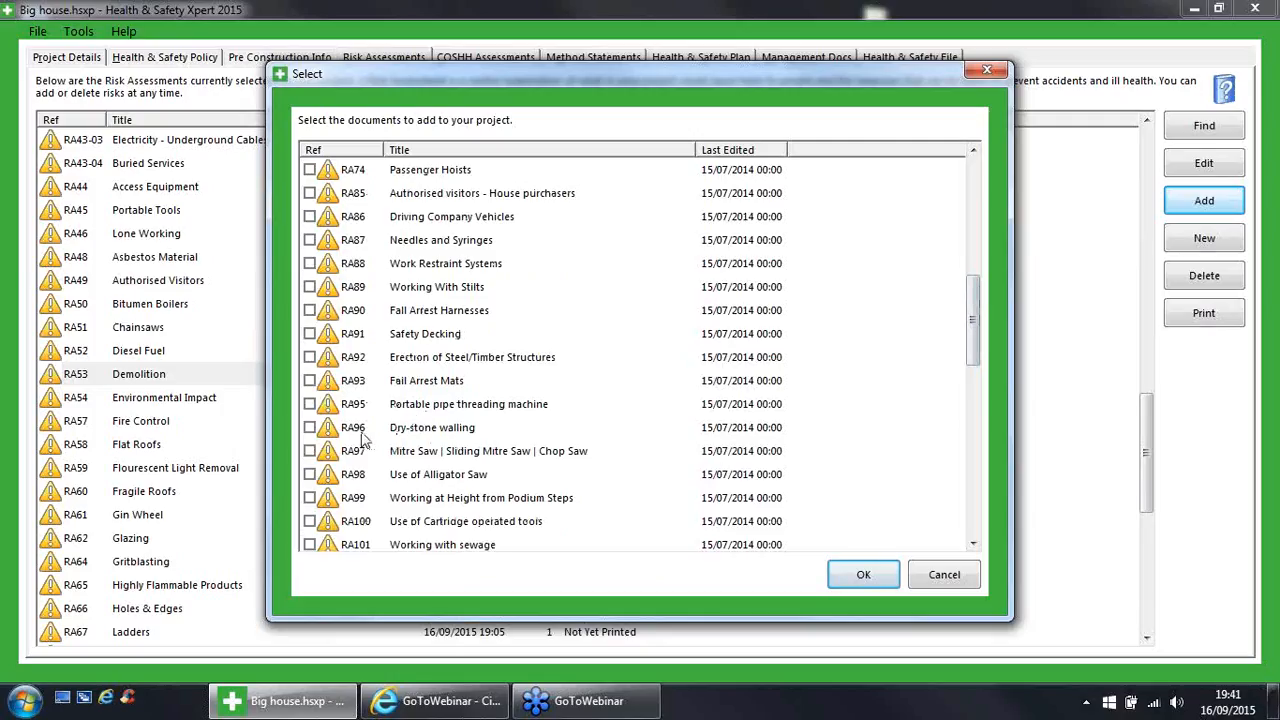
pyautogui.click(310, 427)
# Step: Confirm adding RA96 Dry-stone walling, then switch to the COSHH Assessments list
pyautogui.click(860, 575)
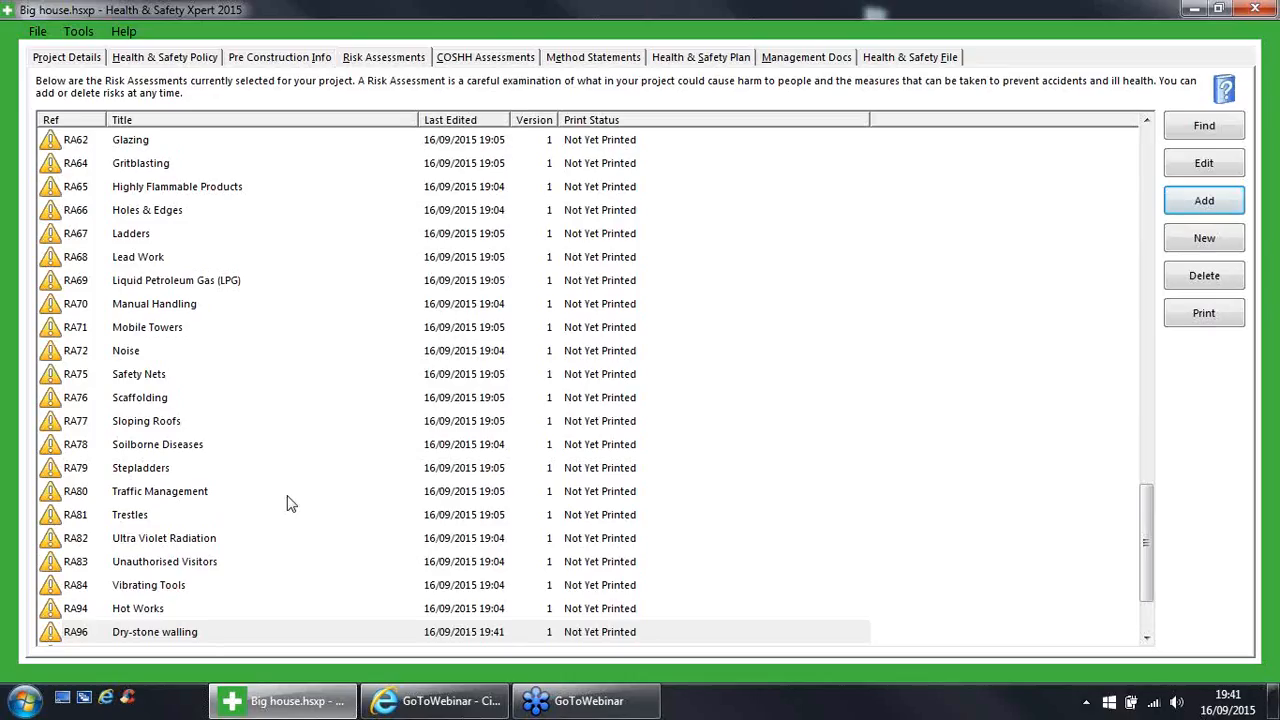
pyautogui.click(291, 502)
pyautogui.scroll(-2, 295, 502)
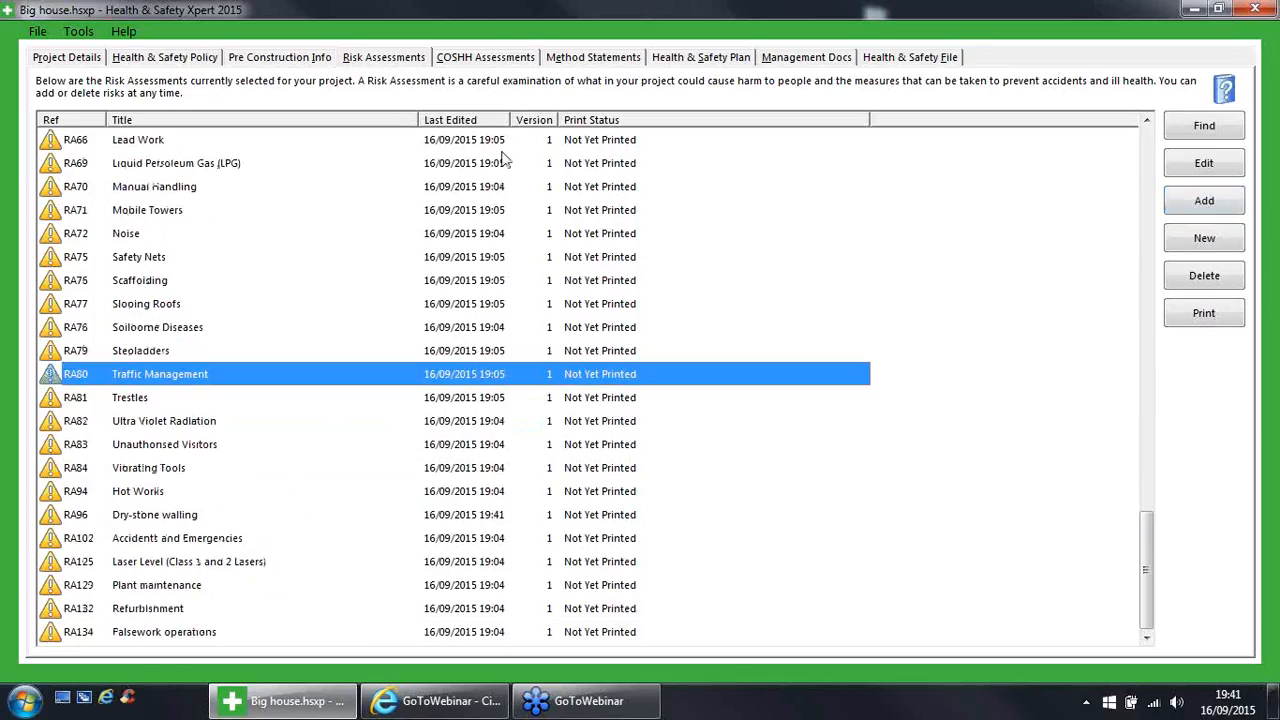
pyautogui.click(478, 60)
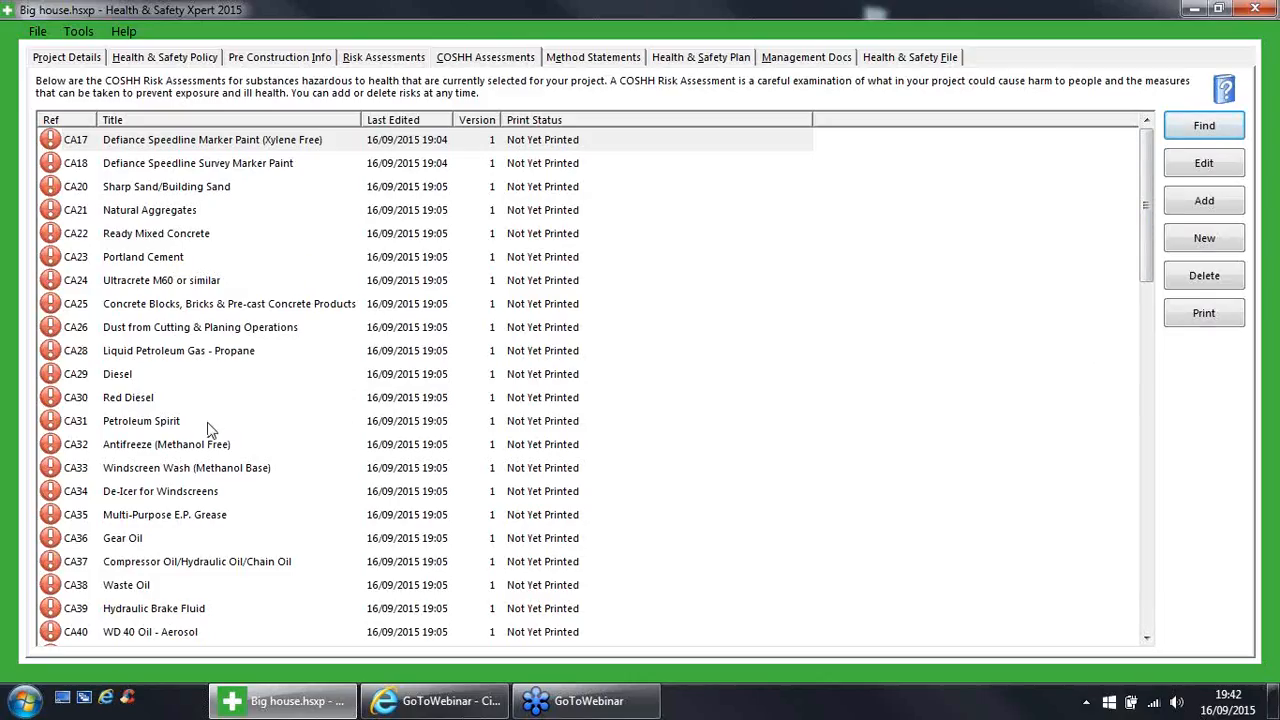
# Step: Scroll through the COSHH list and select CA23 Portland Cement
pyautogui.click(181, 470)
pyautogui.scroll(-2, 337, 483)
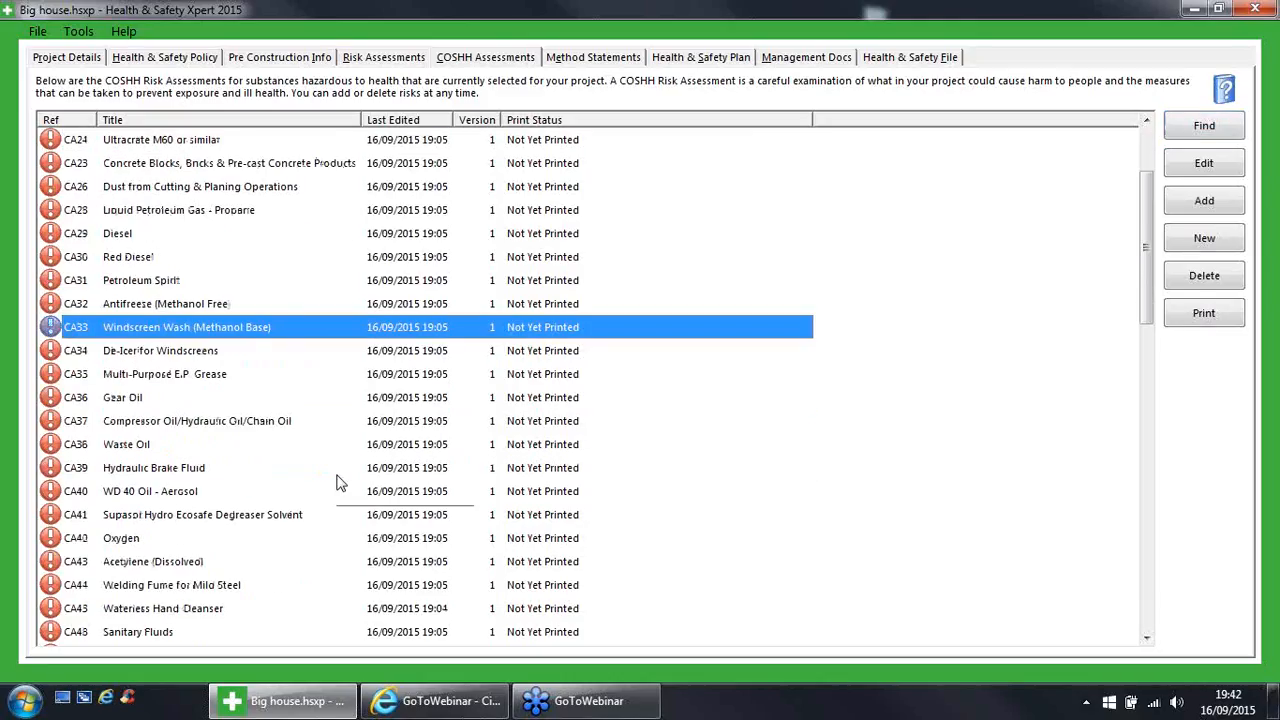
pyautogui.scroll(-1, 337, 483)
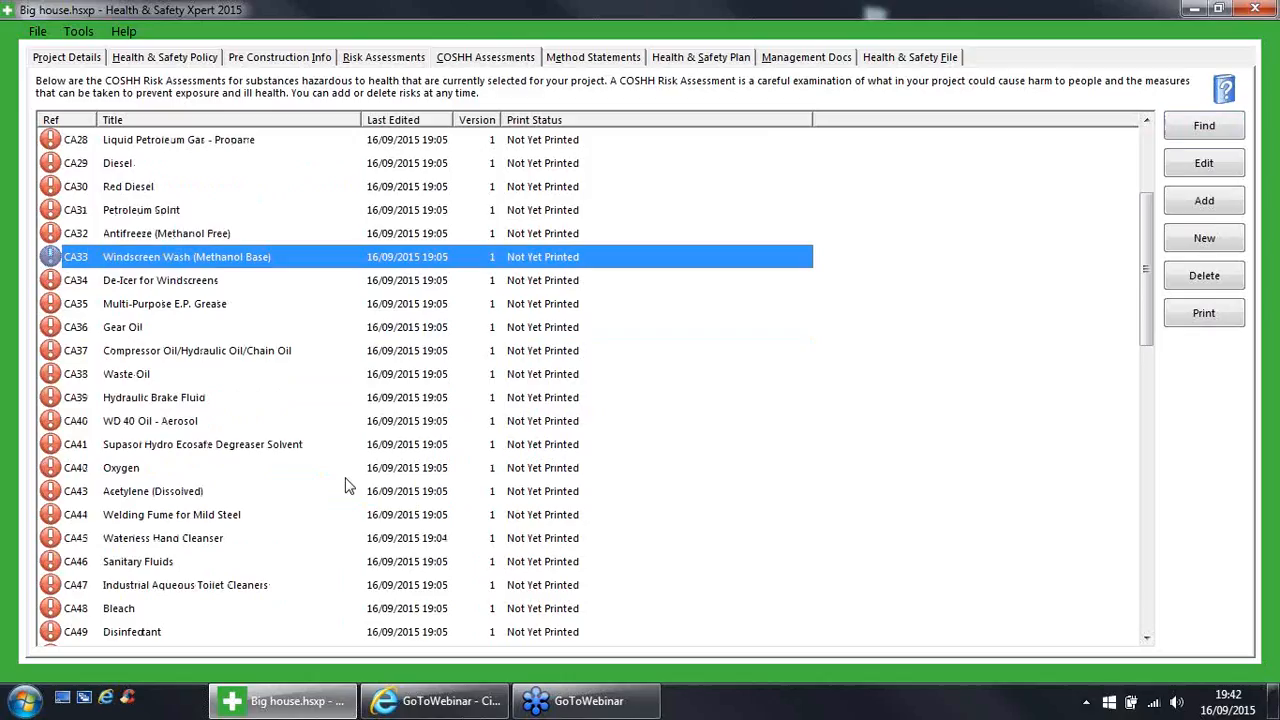
pyautogui.scroll(2, 345, 485)
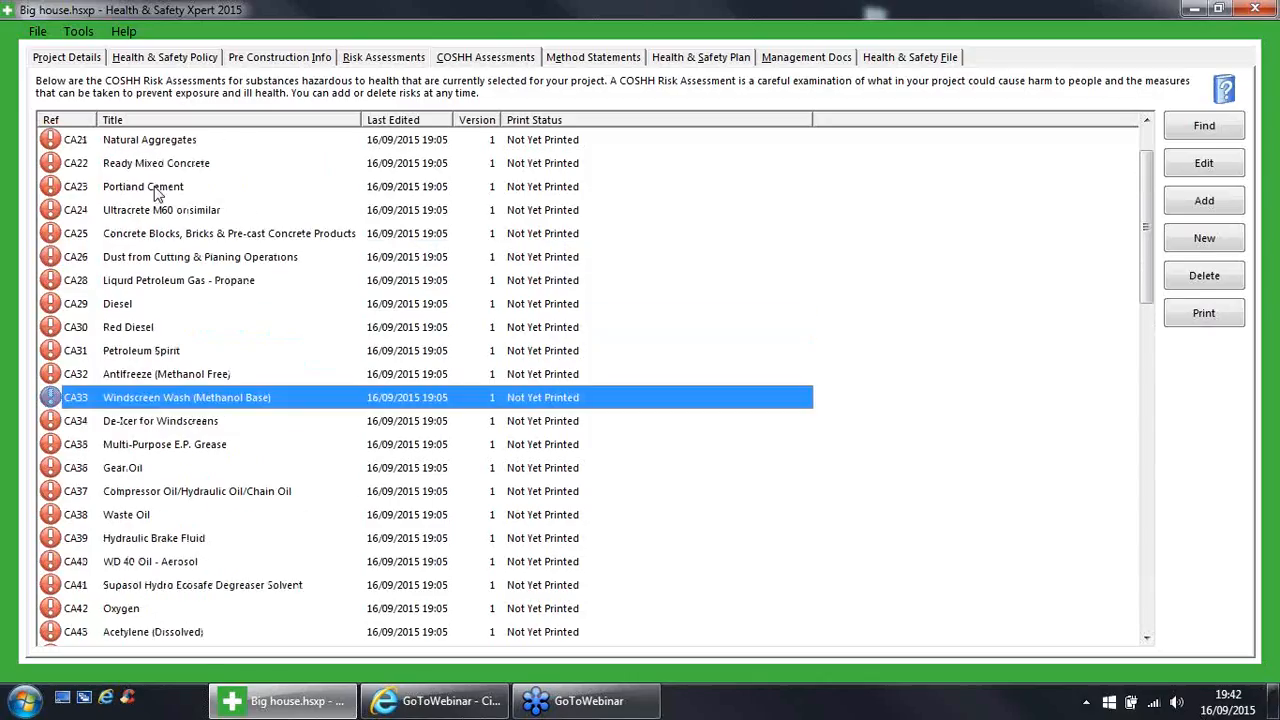
pyautogui.click(160, 188)
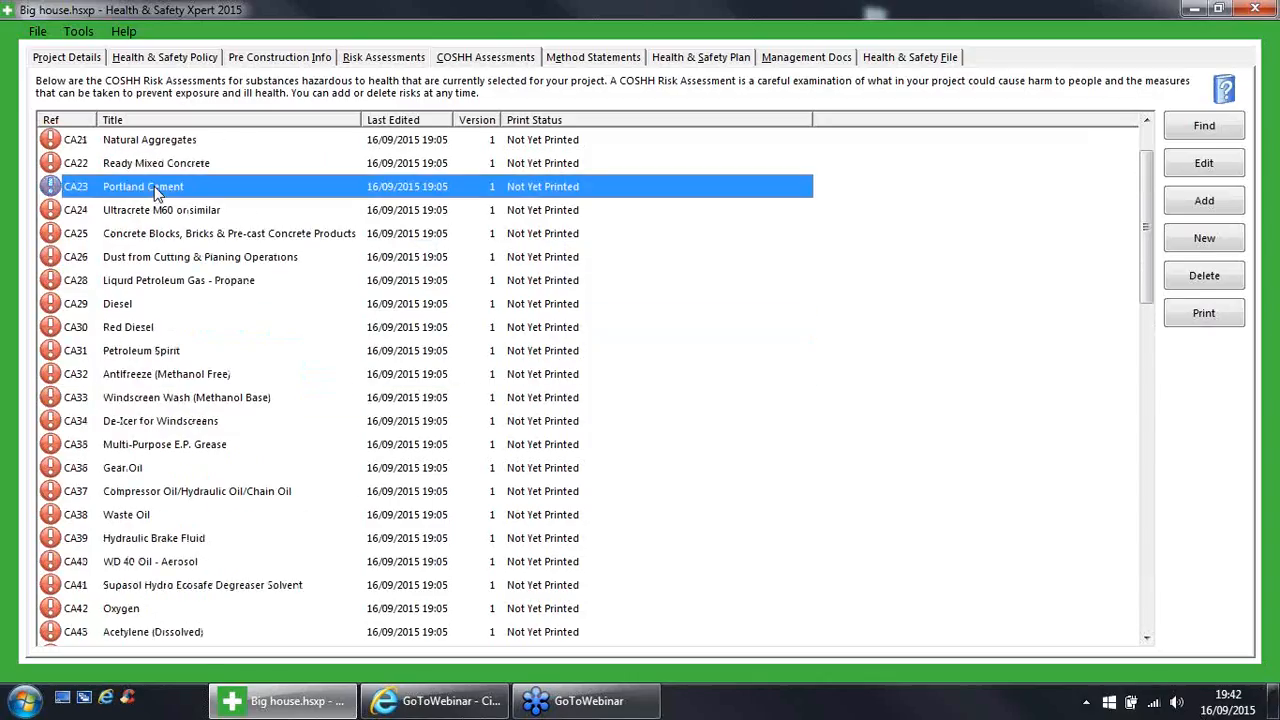
# Step: Print CA23 Portland Cement with Open File so it opens in Word
pyautogui.click(1220, 330)
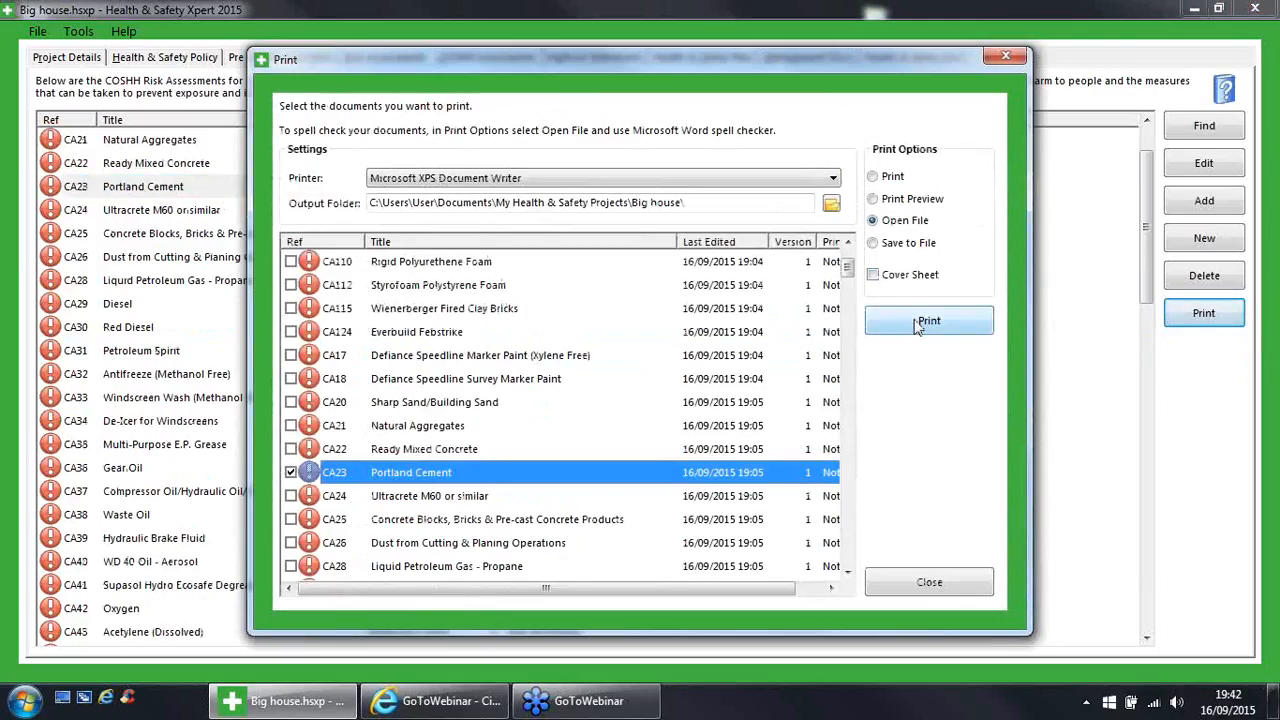
pyautogui.click(917, 326)
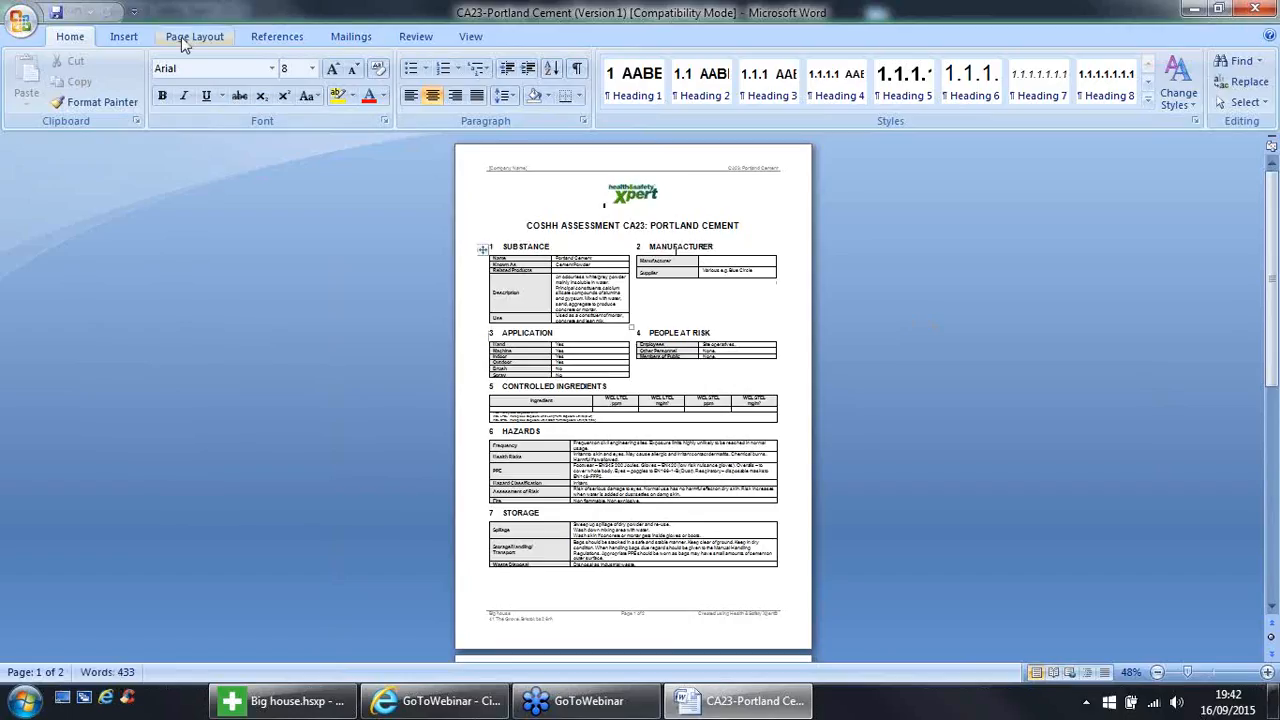
# Step: Set Word's zoom to 100% and read the first page of CA23 Portland Cement
pyautogui.click(470, 36)
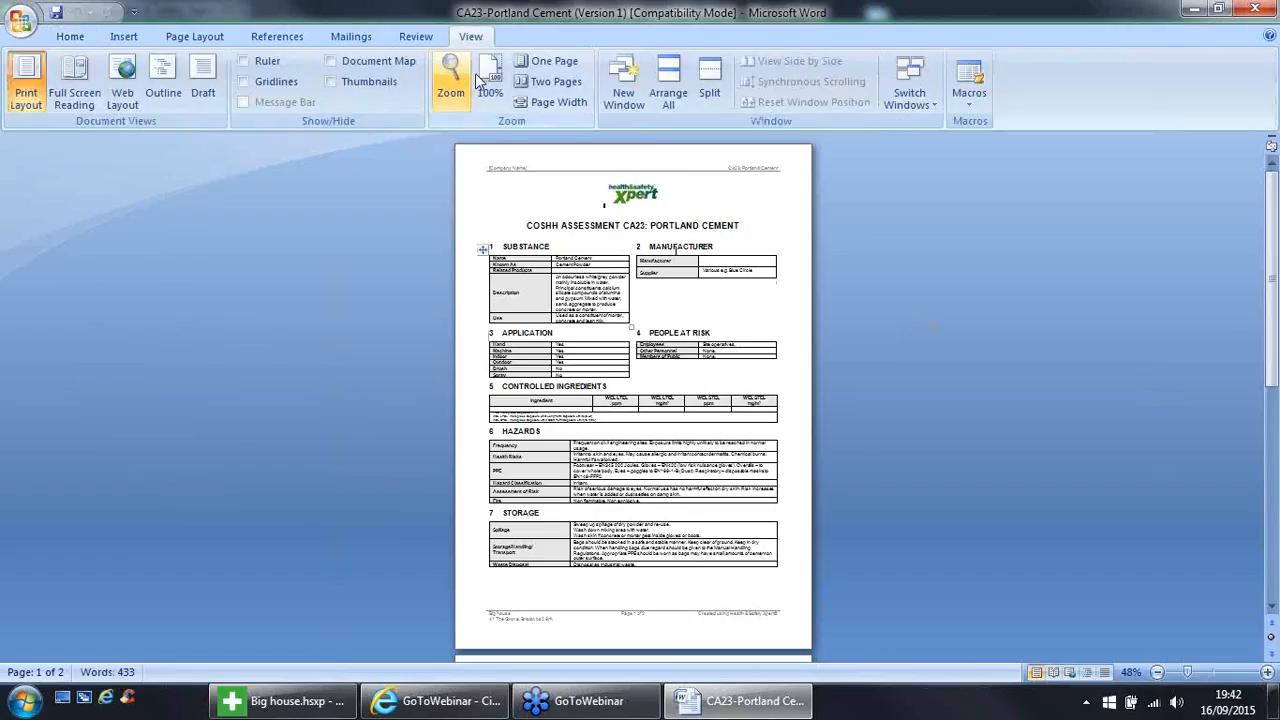
pyautogui.click(489, 90)
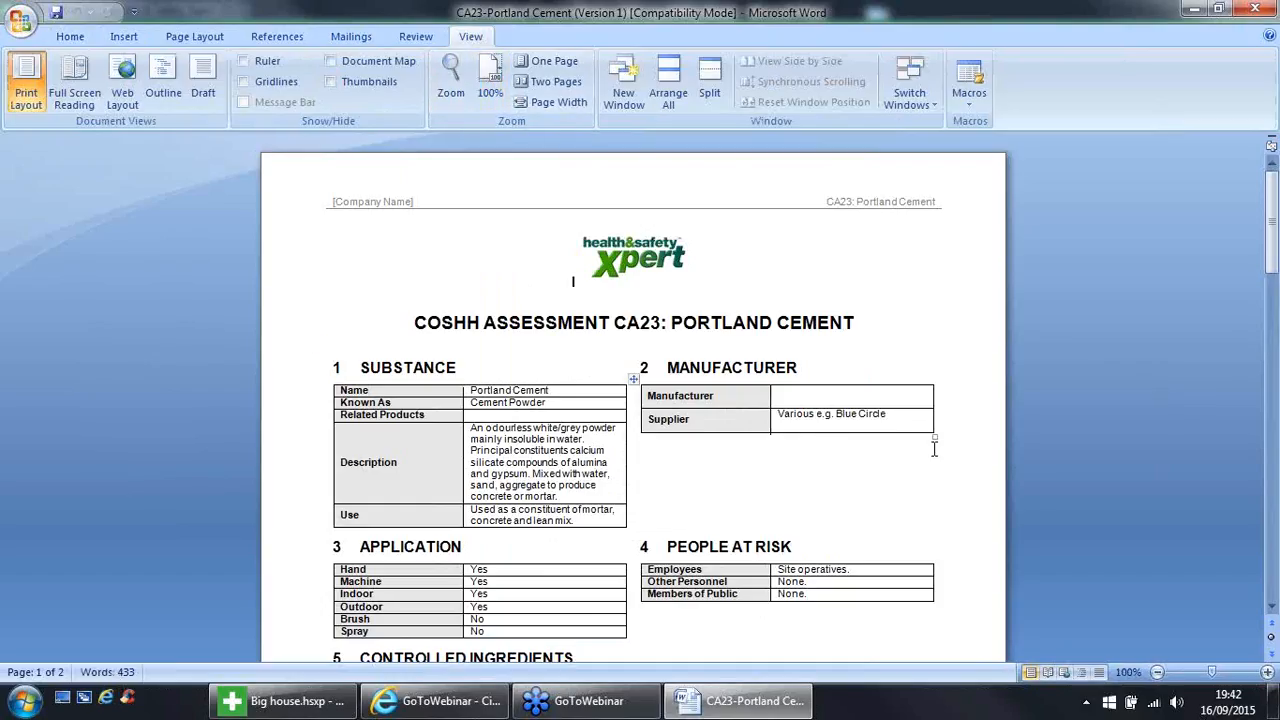
pyautogui.scroll(-1, 934, 449)
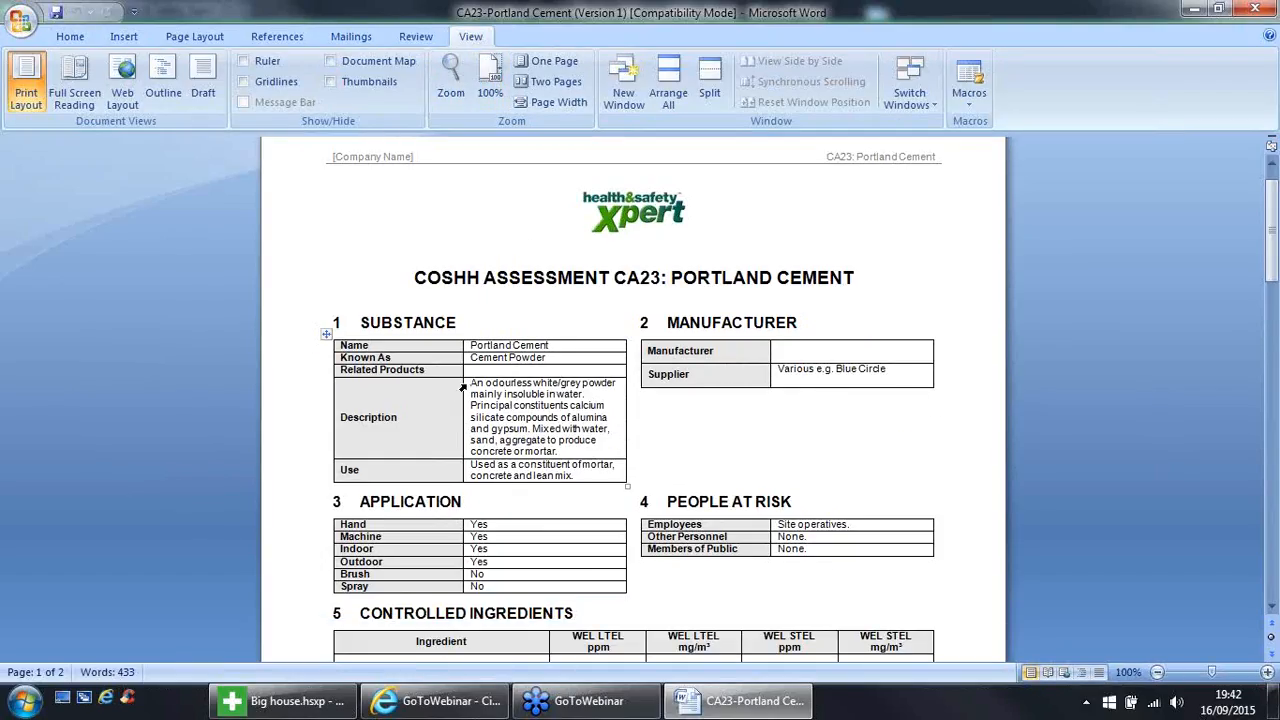
pyautogui.scroll(-1, 745, 378)
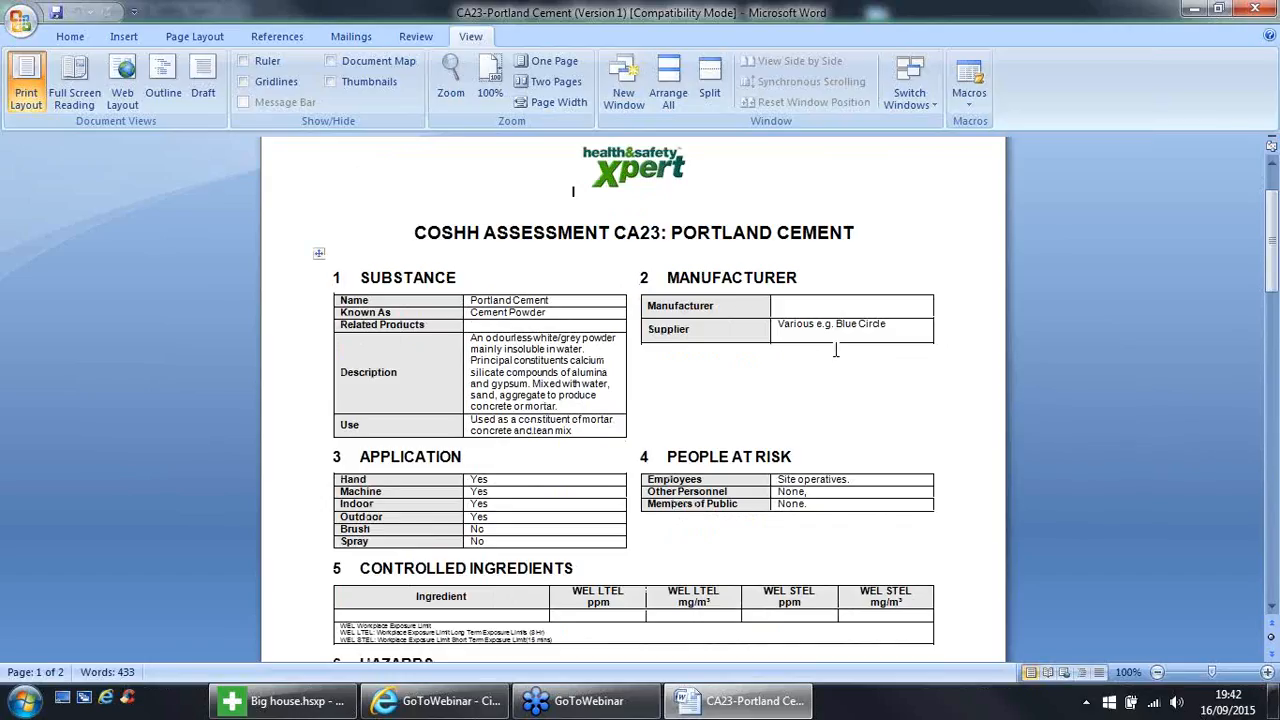
pyautogui.scroll(-2, 836, 350)
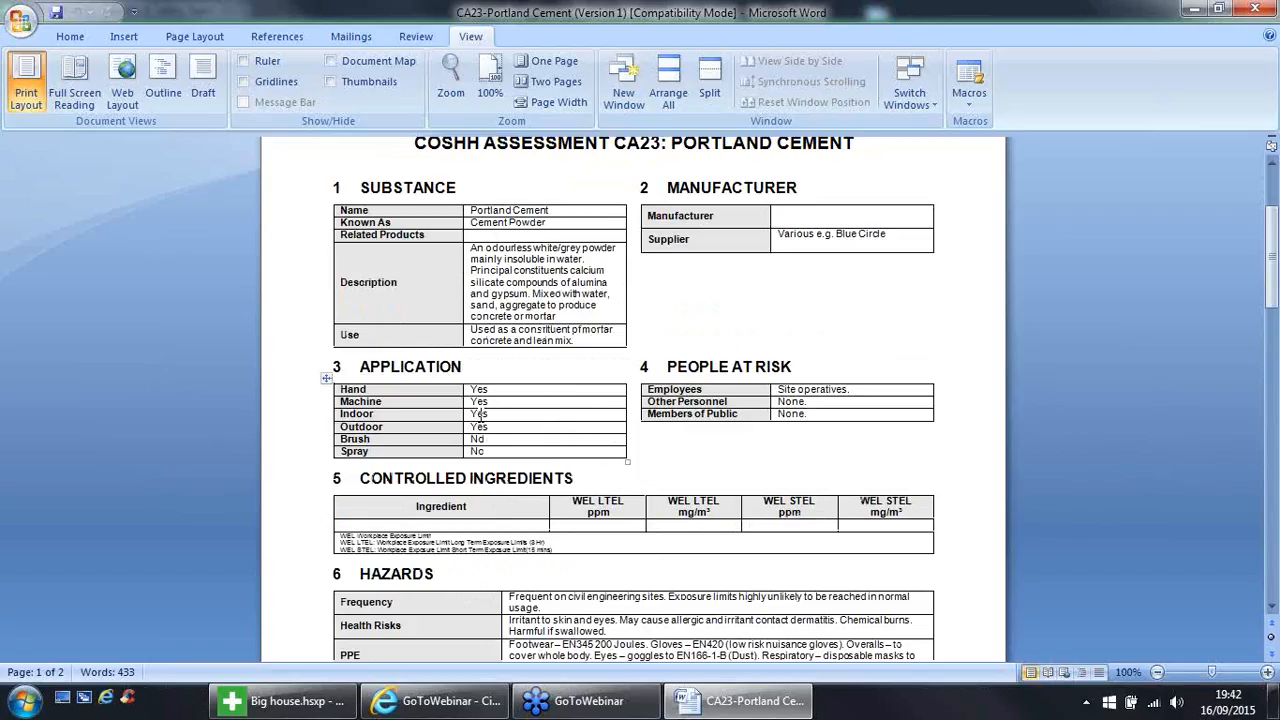
pyautogui.scroll(-1, 480, 418)
pyautogui.scroll(-3, 920, 364)
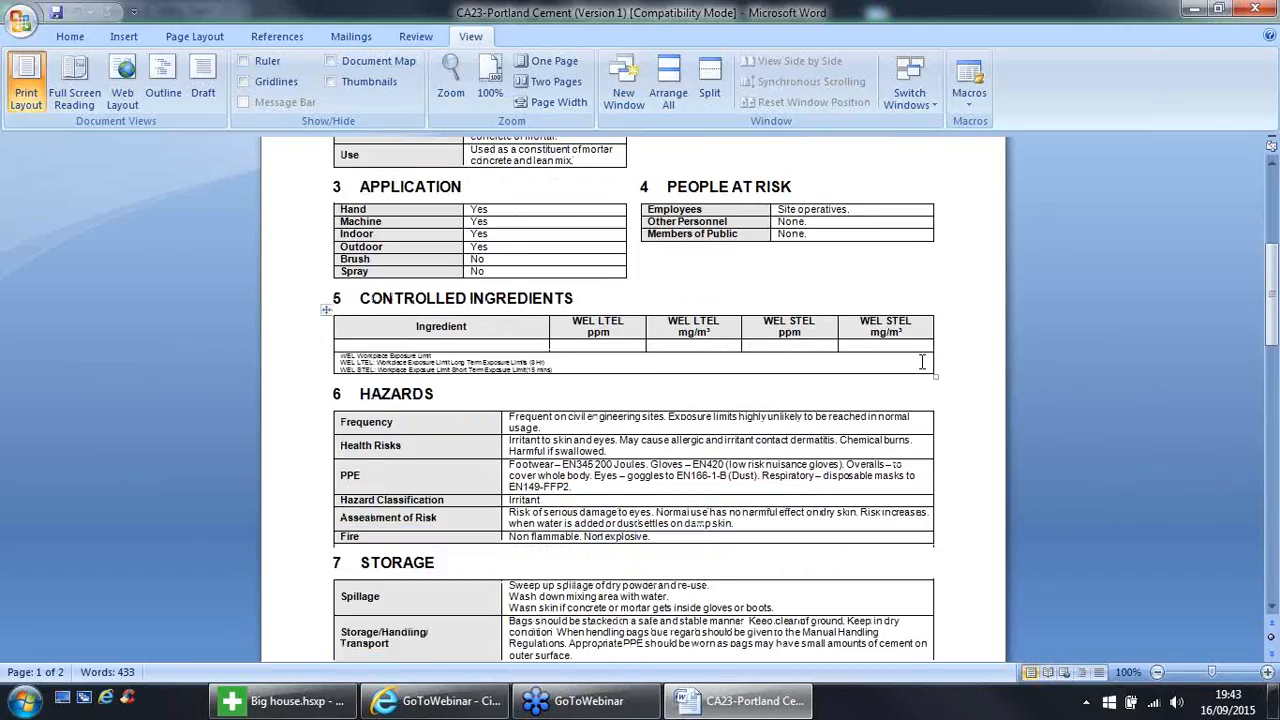
pyautogui.scroll(-1, 920, 366)
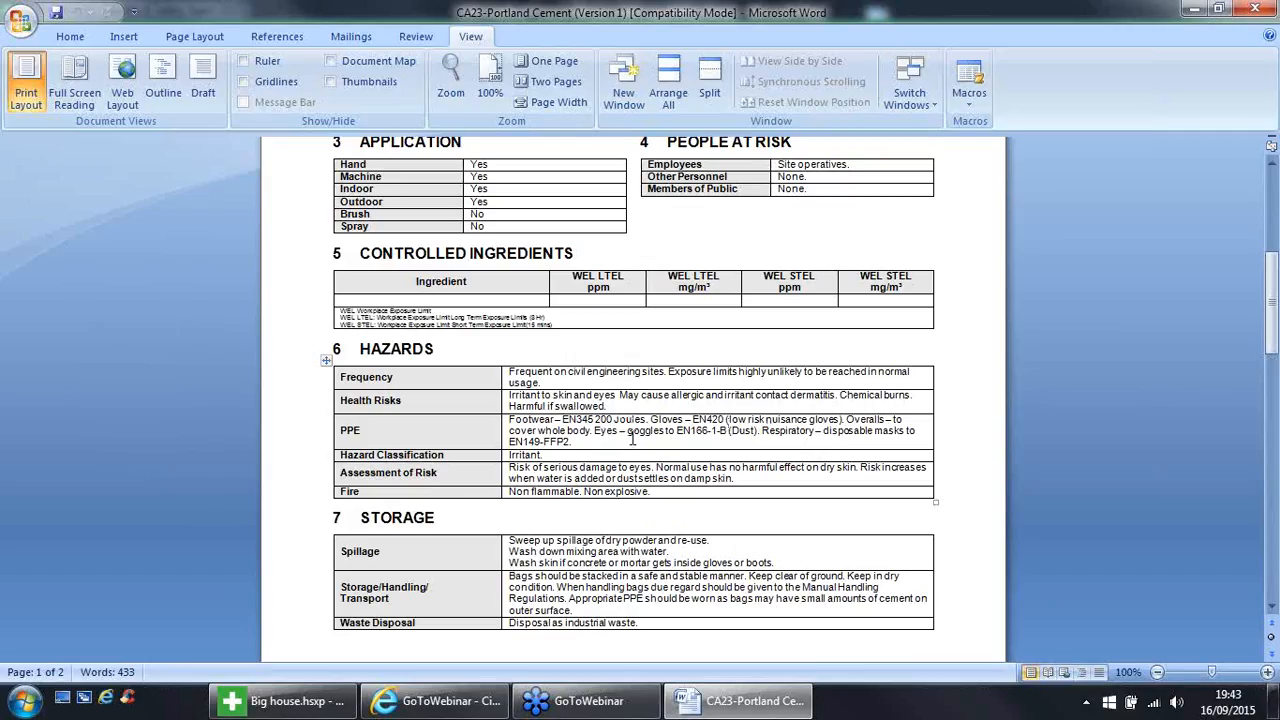
pyautogui.scroll(-1, 632, 440)
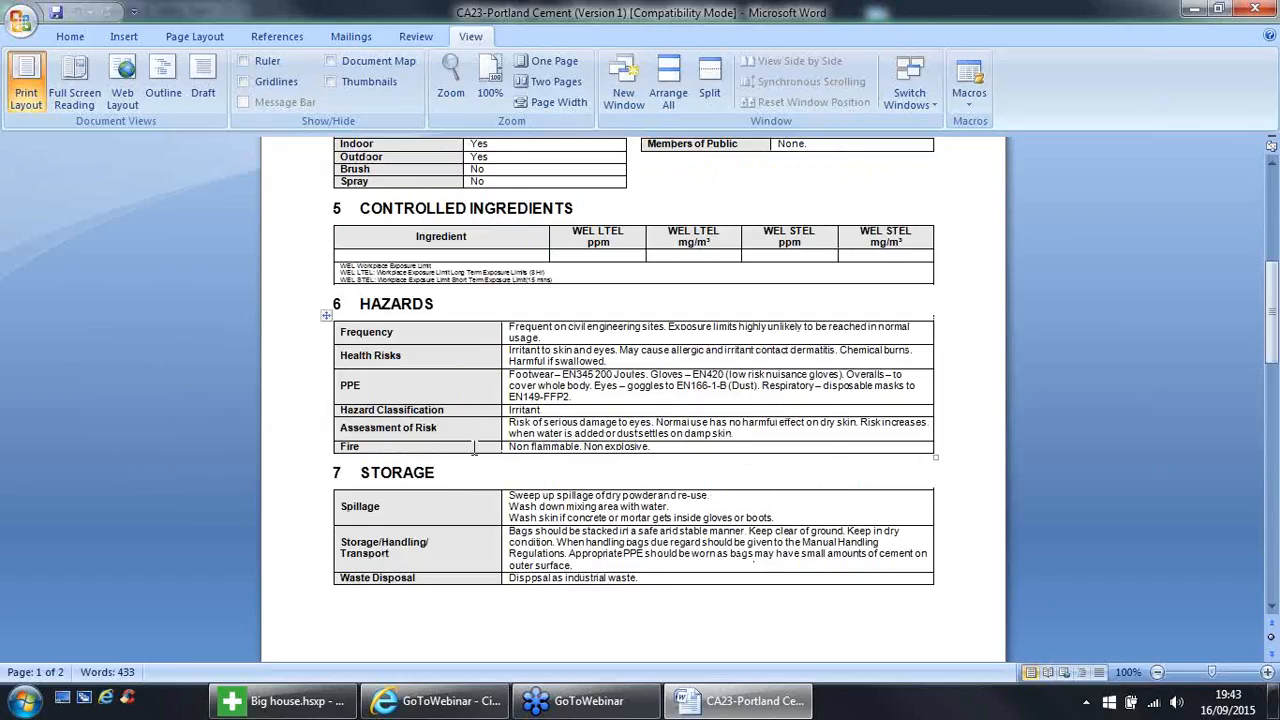
# Step: Place the cursor after the Fire entry and read on to the Risk & Safety Phrases
pyautogui.click(652, 447)
pyautogui.scroll(-1, 693, 418)
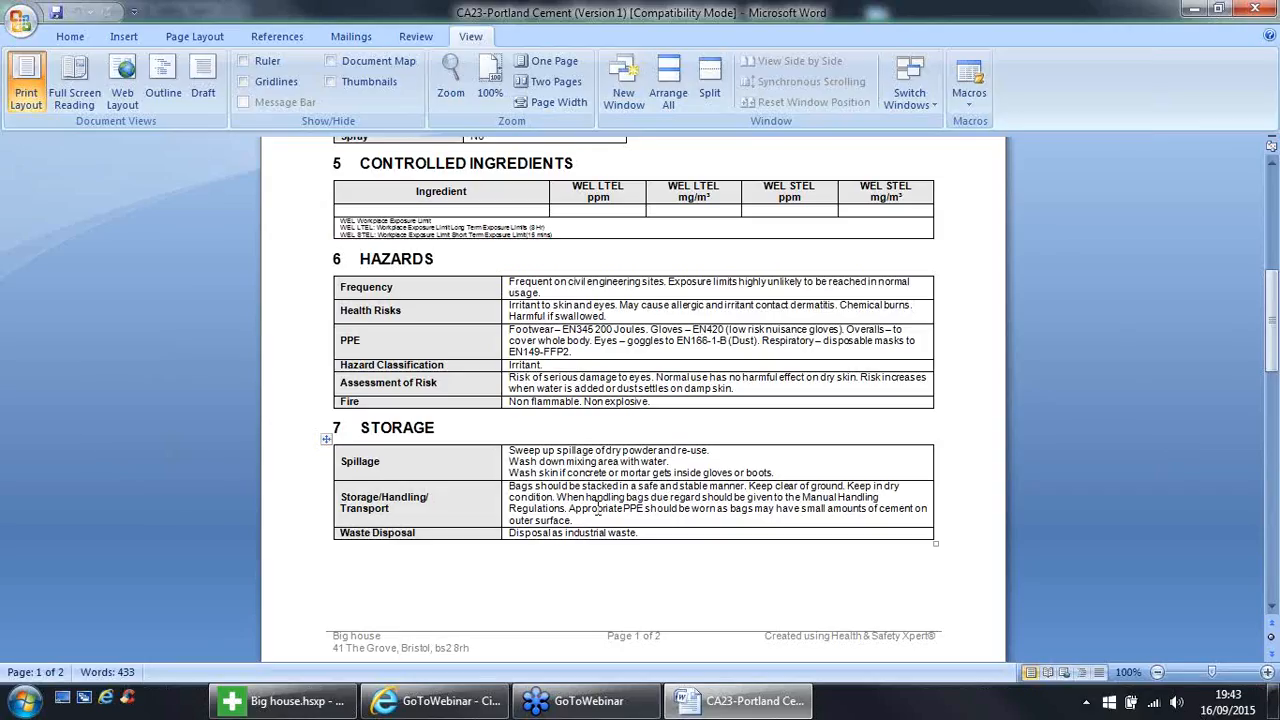
pyautogui.scroll(-5, 655, 510)
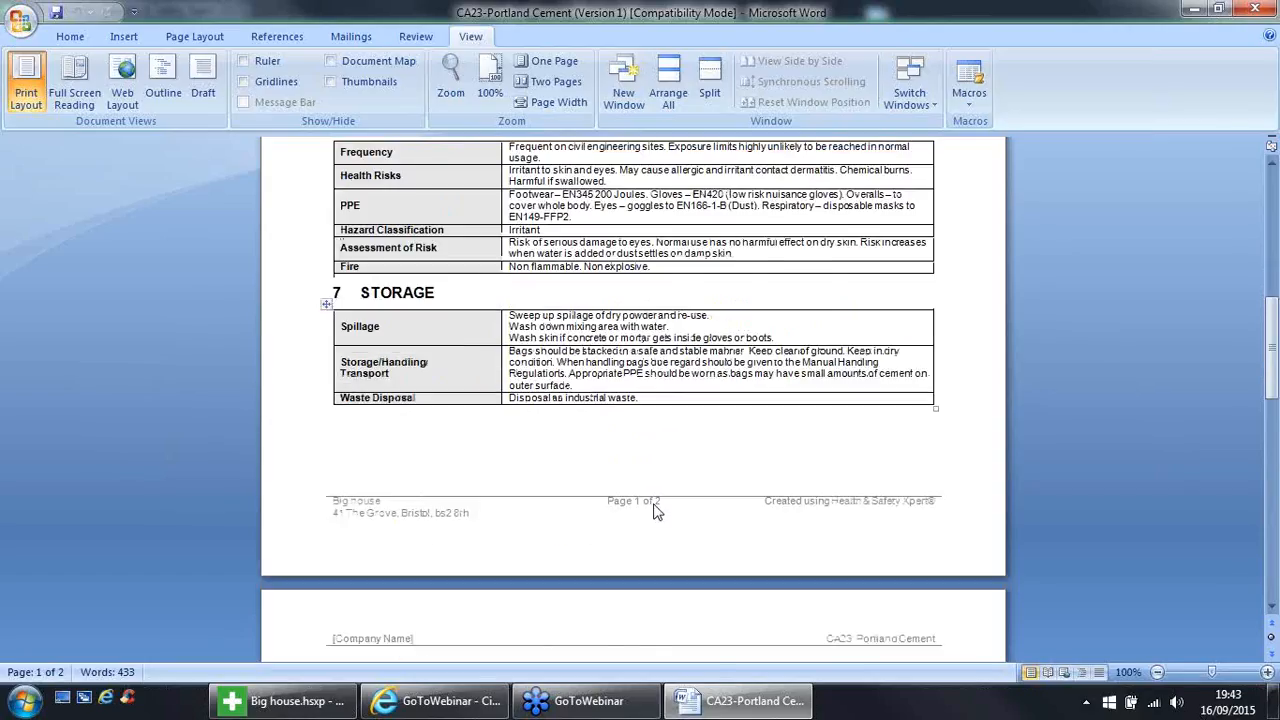
pyautogui.scroll(-3, 655, 510)
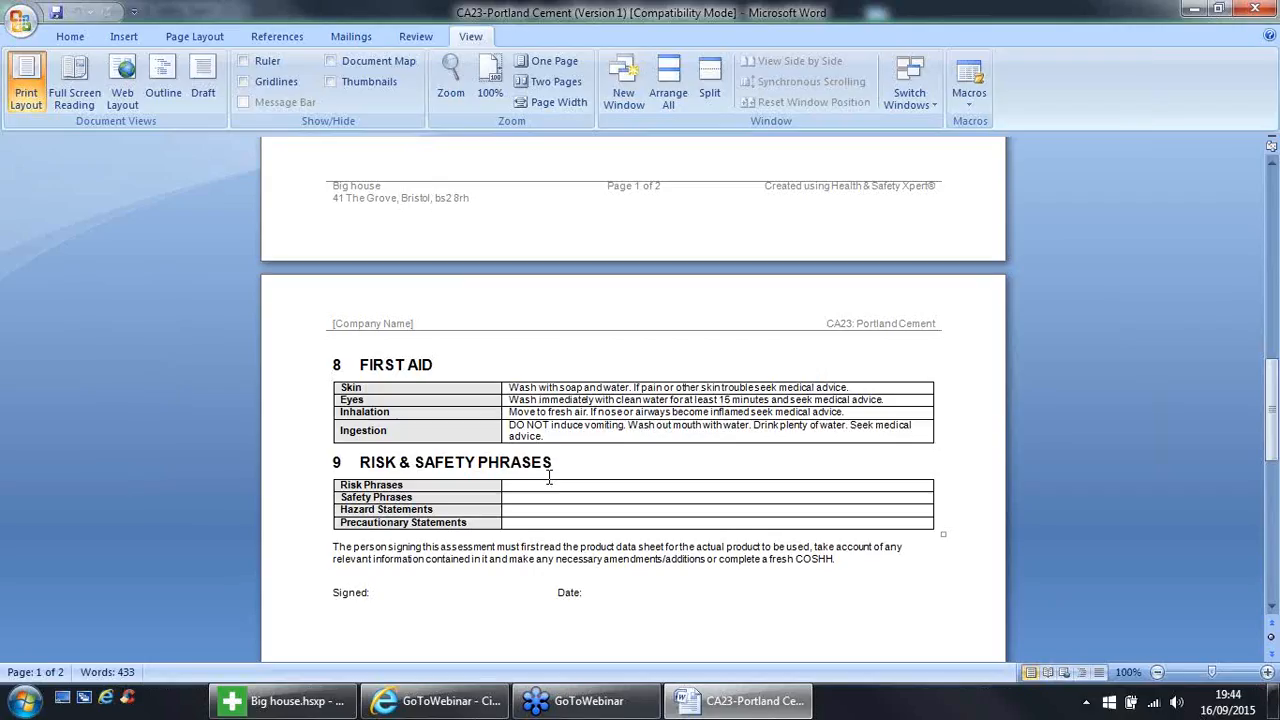
# Step: Close Word, select CA26 Dust from Cutting & Planing Operations and bring up its Print dialog
pyautogui.click(1196, 10)
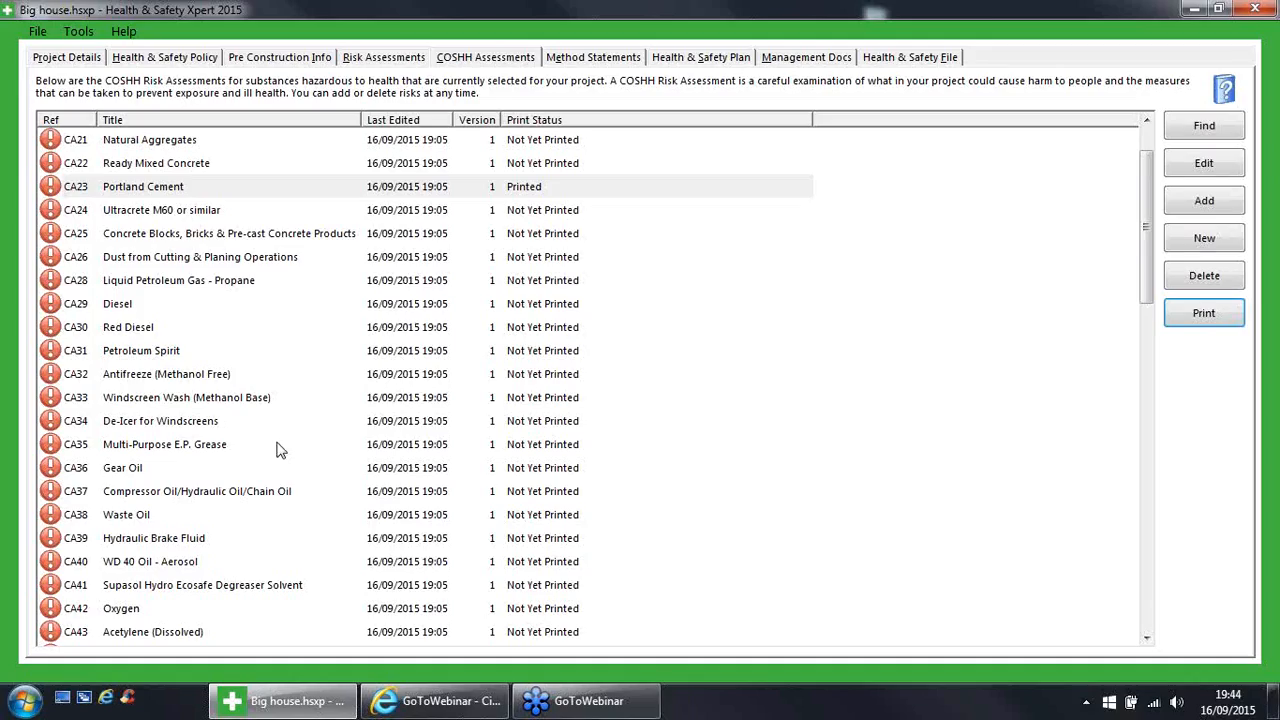
pyautogui.click(182, 560)
pyautogui.scroll(-2, 223, 550)
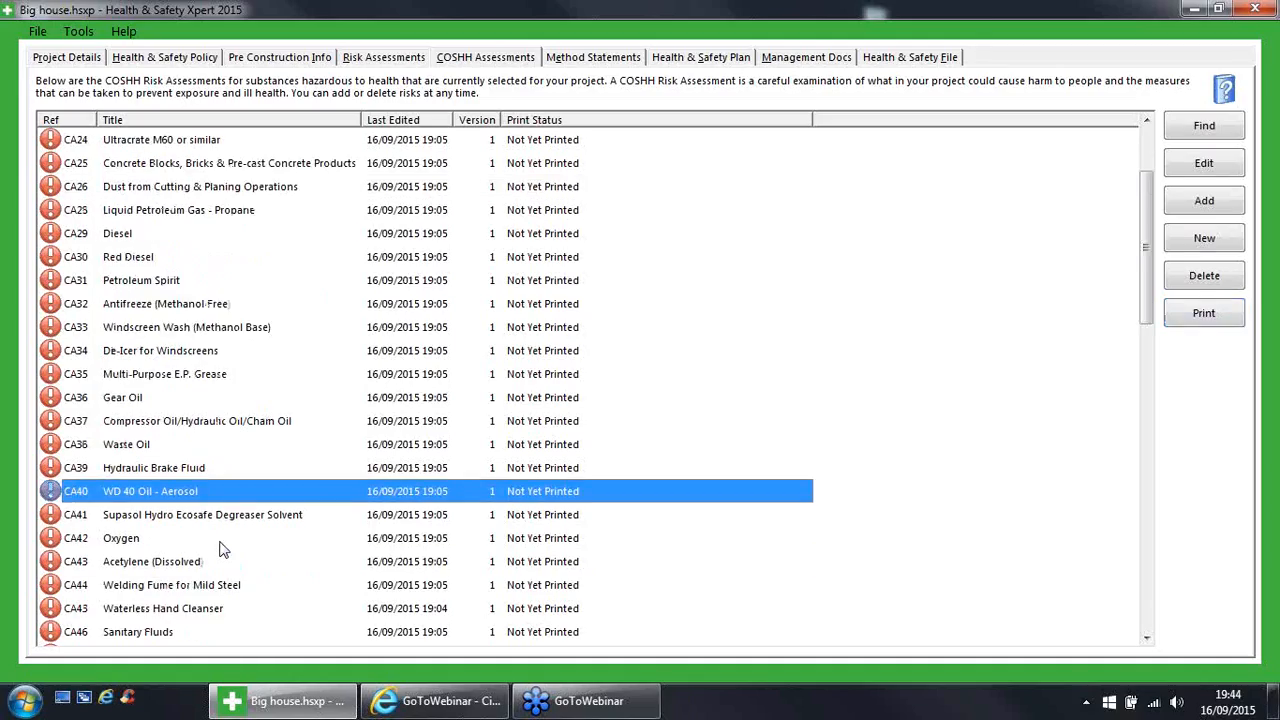
pyautogui.scroll(-1, 230, 496)
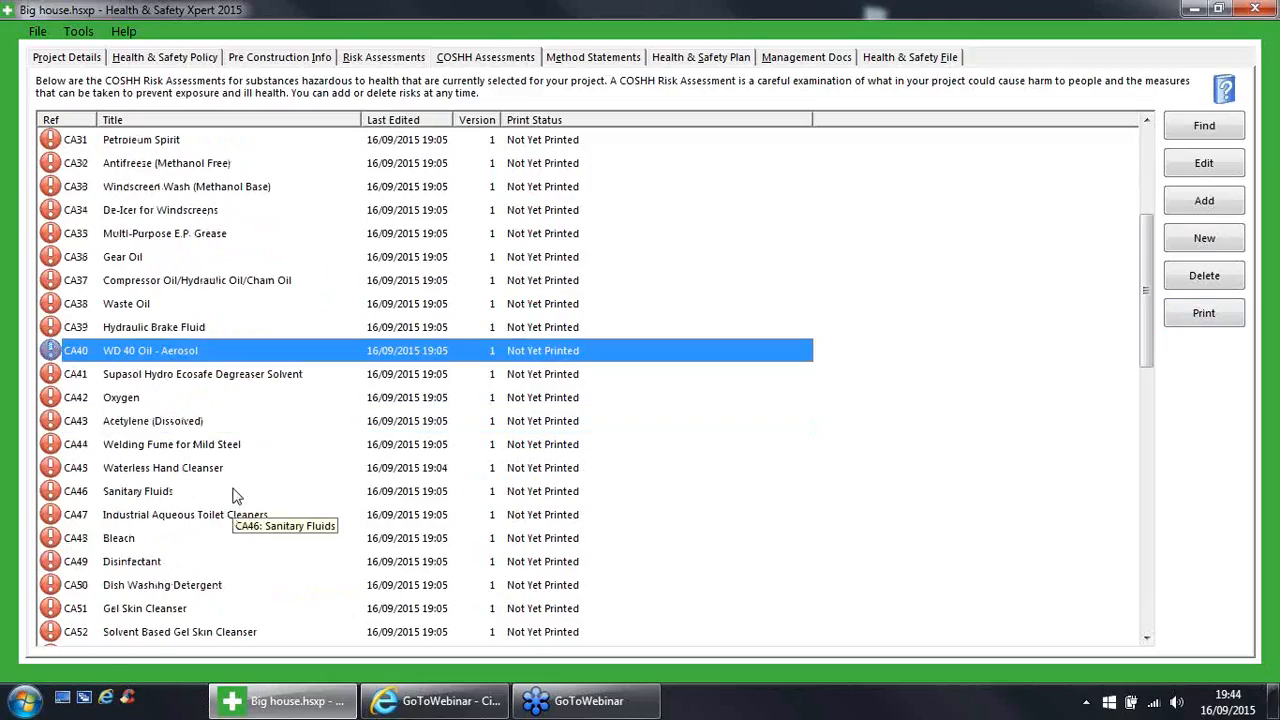
pyautogui.scroll(4, 234, 496)
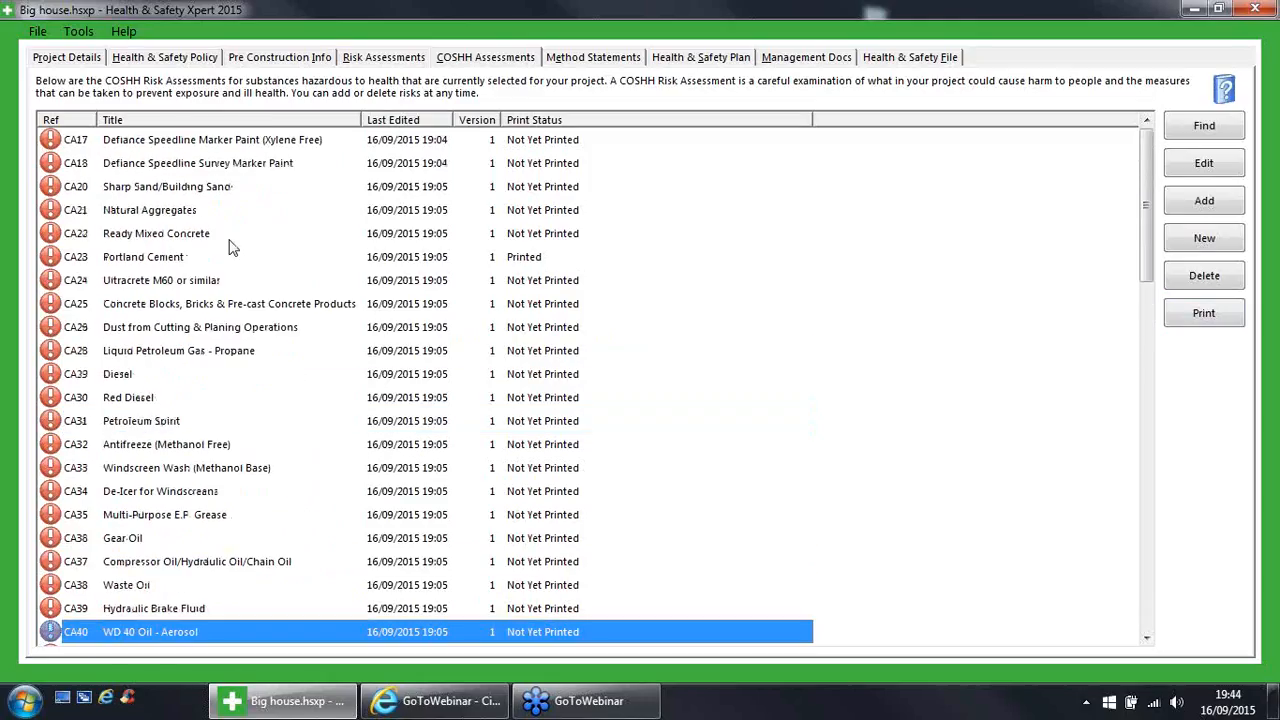
pyautogui.click(190, 336)
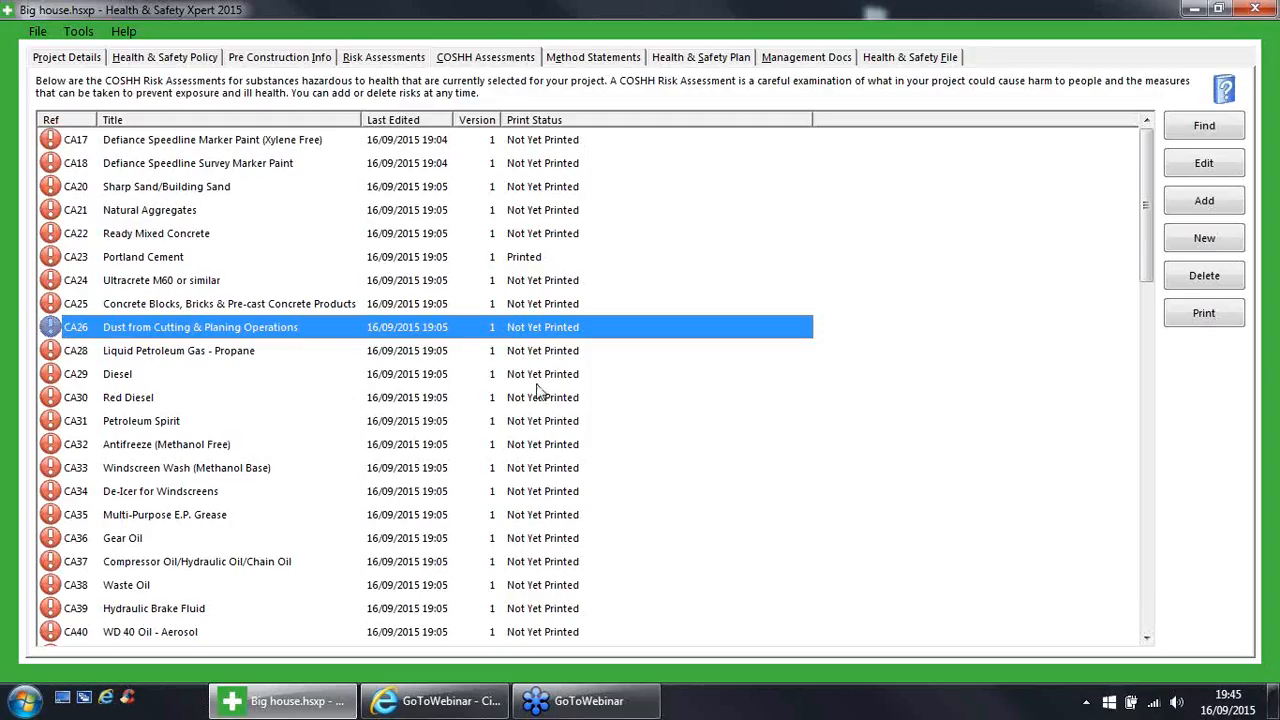
pyautogui.click(1200, 314)
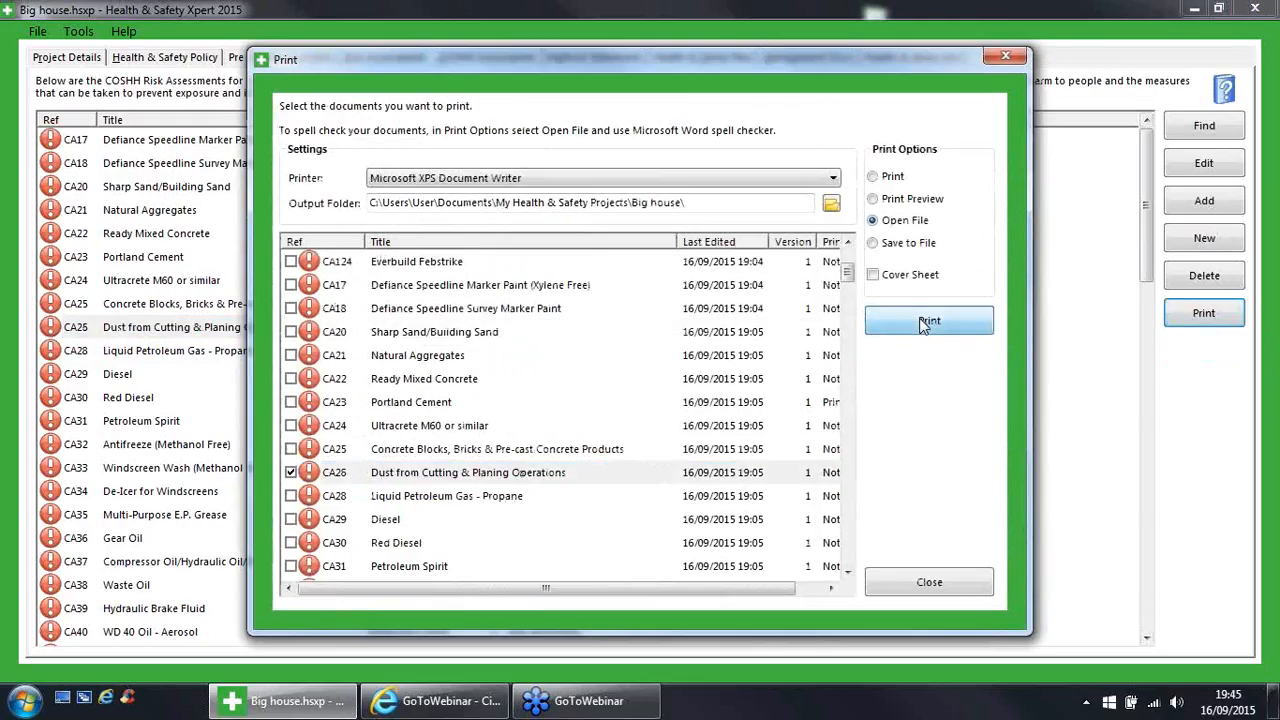
# Step: Generate the CA26 Dust from Cutting & Planing assessment in Word and read it at 100%
pyautogui.click(924, 324)
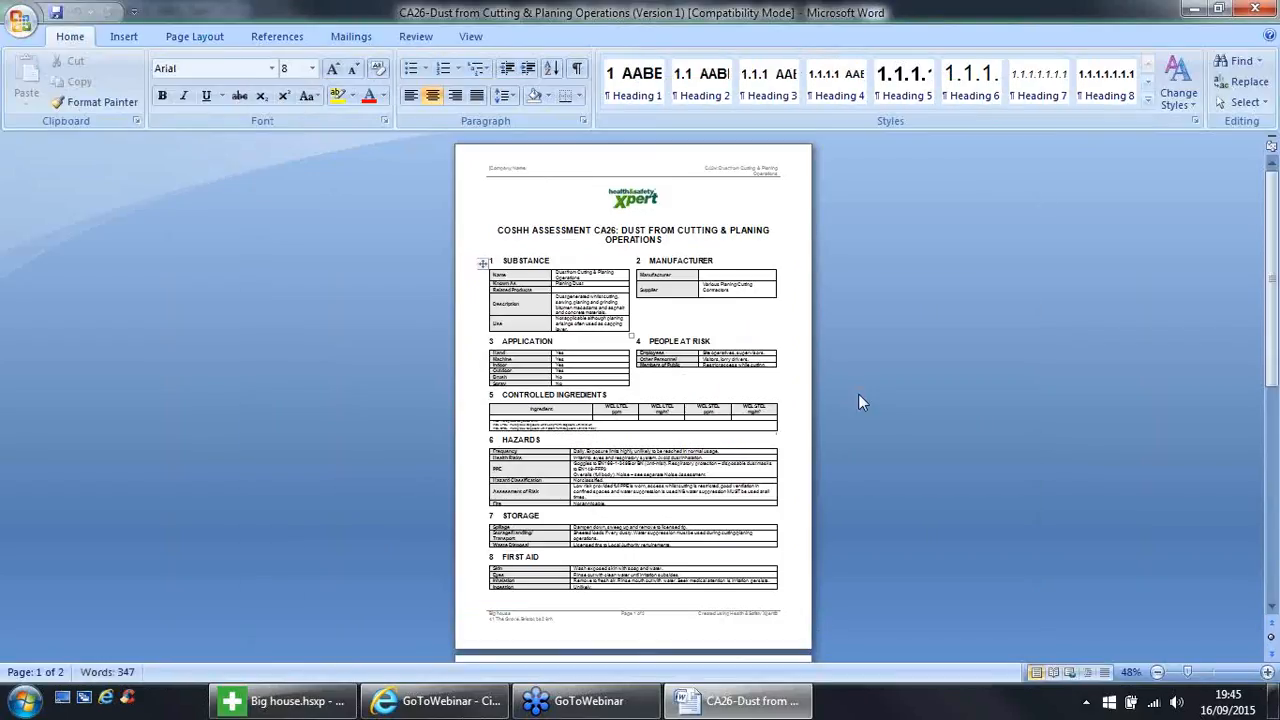
pyautogui.click(470, 36)
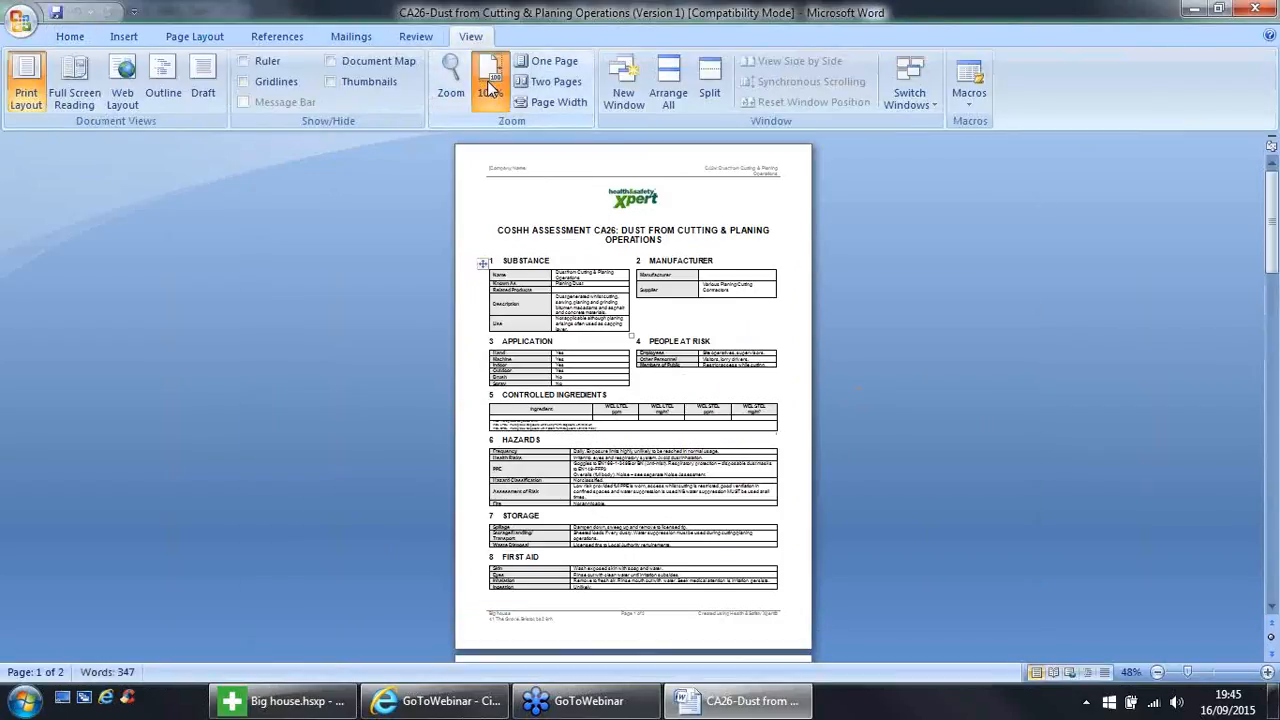
pyautogui.click(490, 80)
pyautogui.scroll(-3, 712, 452)
pyautogui.scroll(-2, 712, 452)
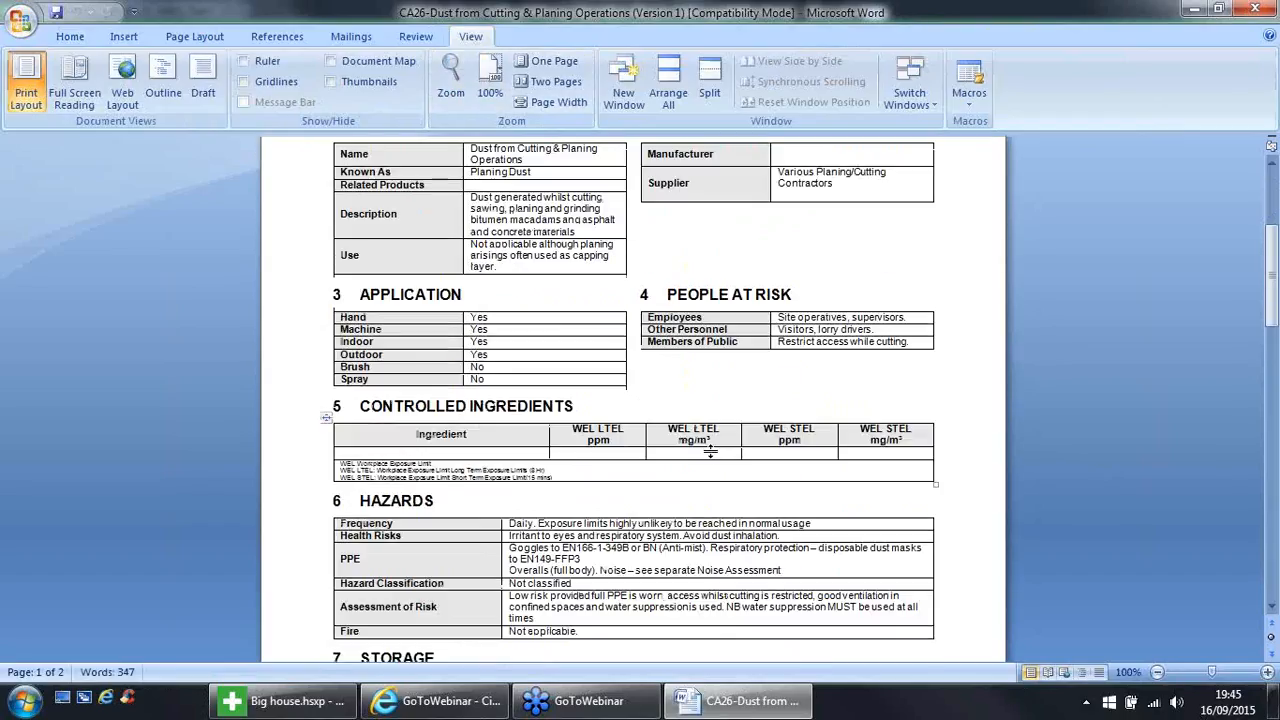
pyautogui.scroll(-1, 712, 452)
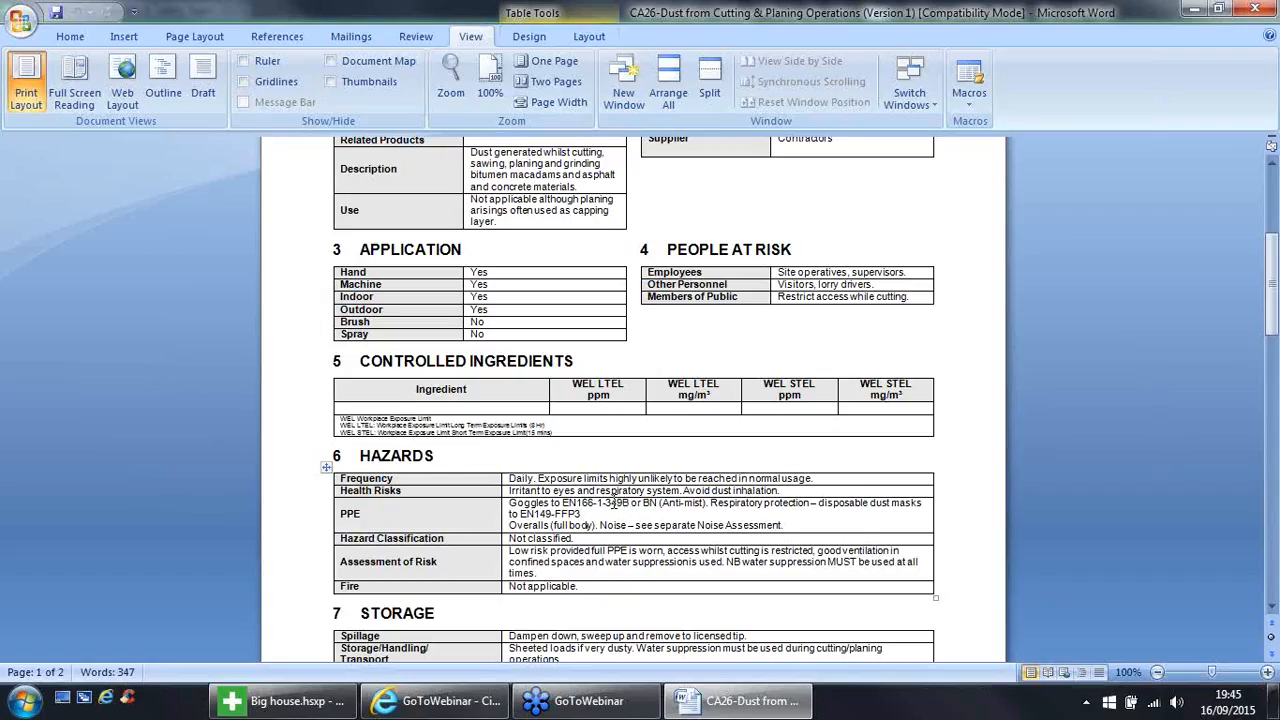
pyautogui.scroll(-4, 620, 520)
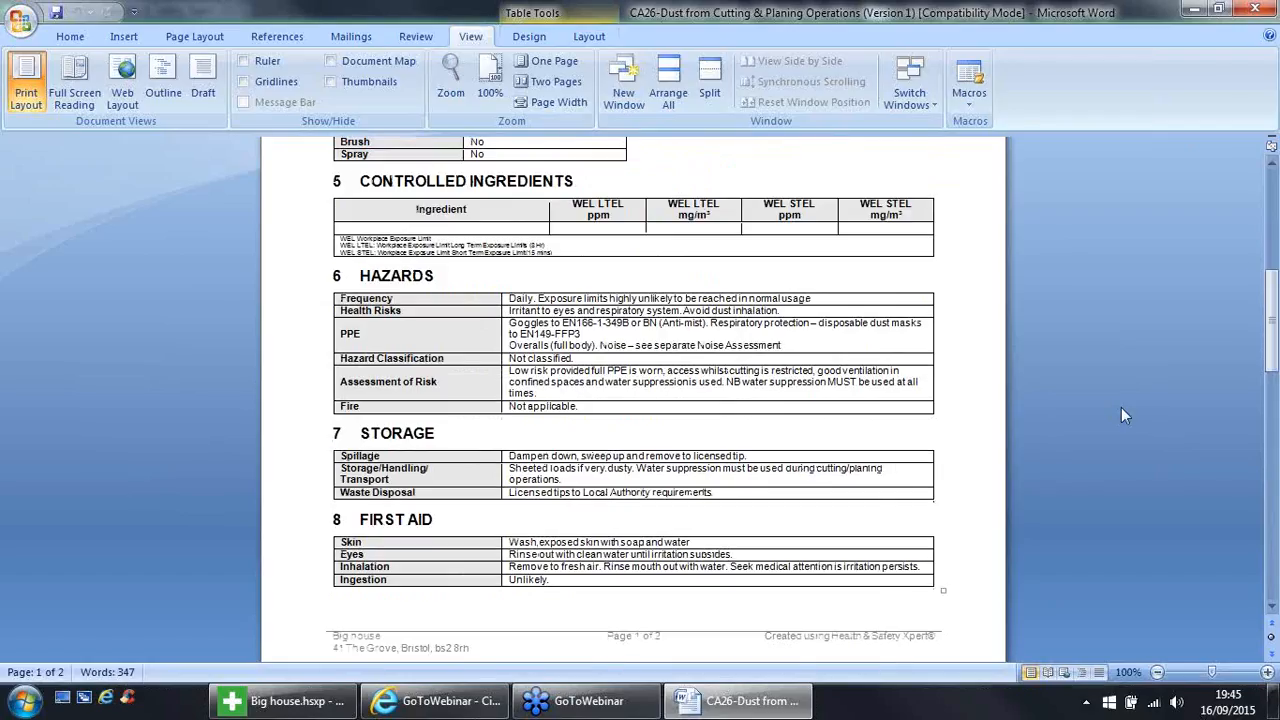
# Step: Close the CA26 document and select the CA29 Diesel assessment in the COSHH list
pyautogui.click(1255, 9)
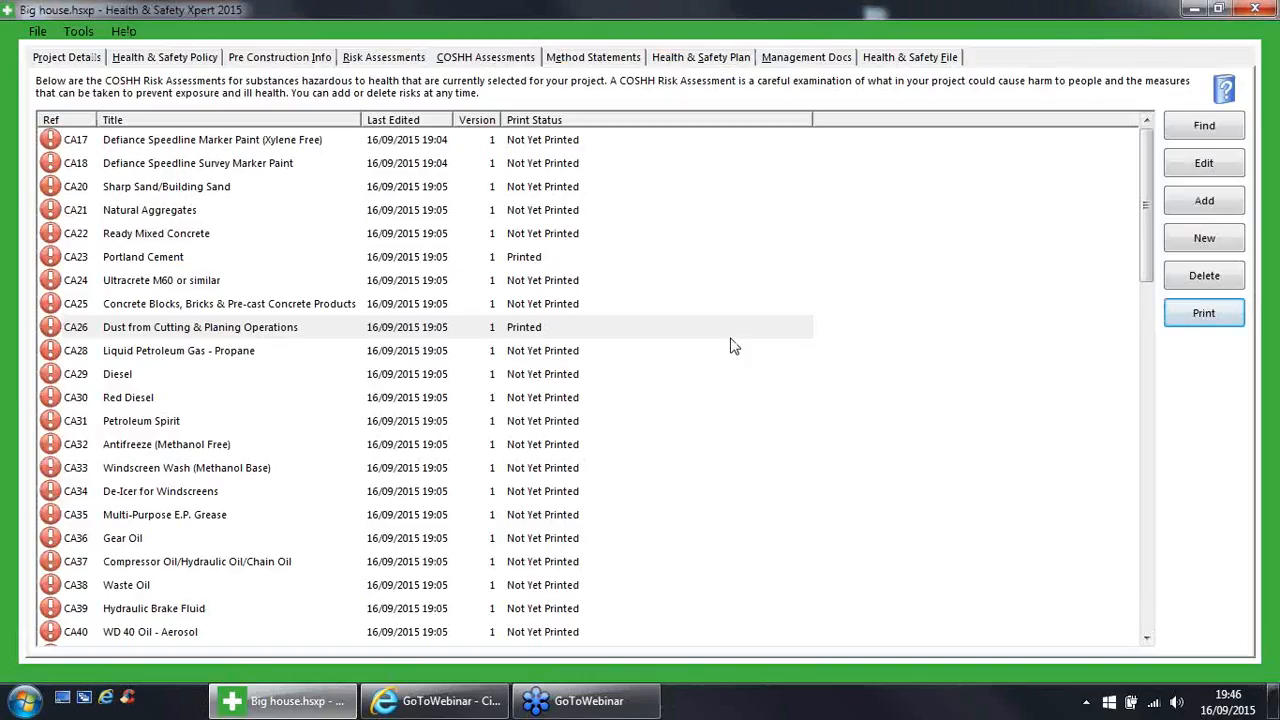
pyautogui.click(685, 373)
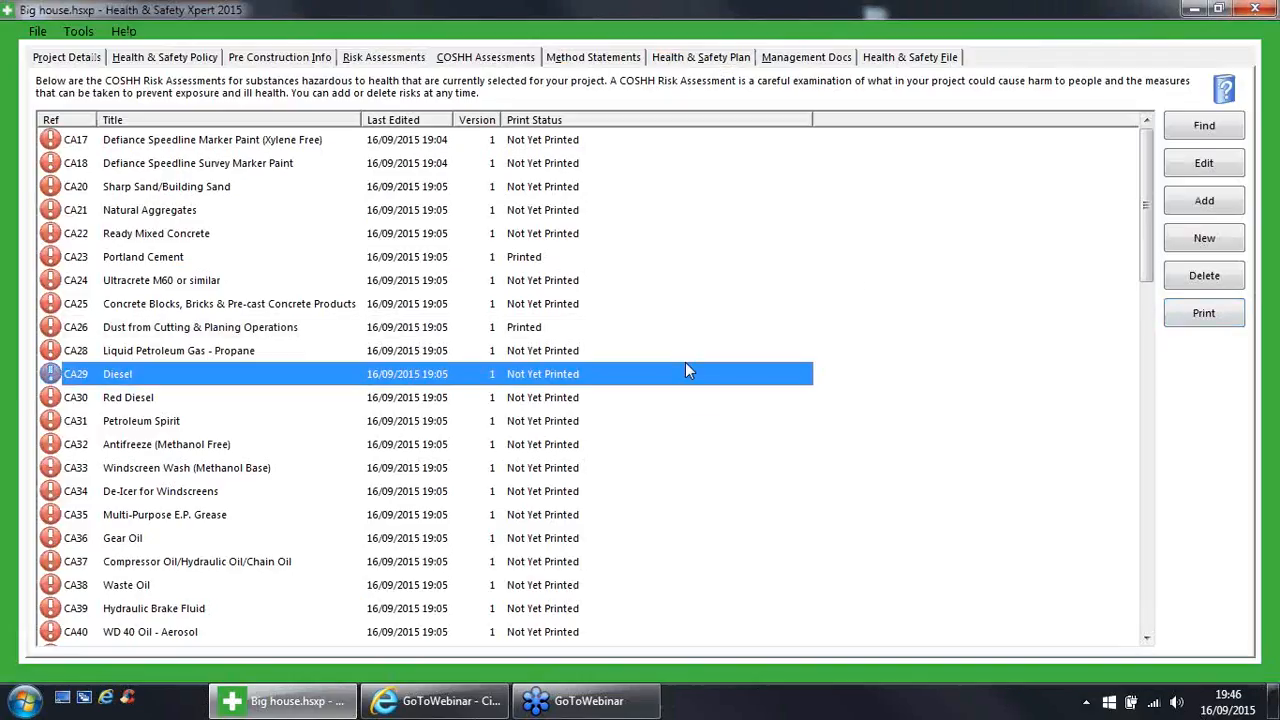
pyautogui.scroll(-5, 686, 370)
# Step: Select CA76 Pigeon Droppings and print it to Word with Open File chosen
pyautogui.scroll(-5, 688, 370)
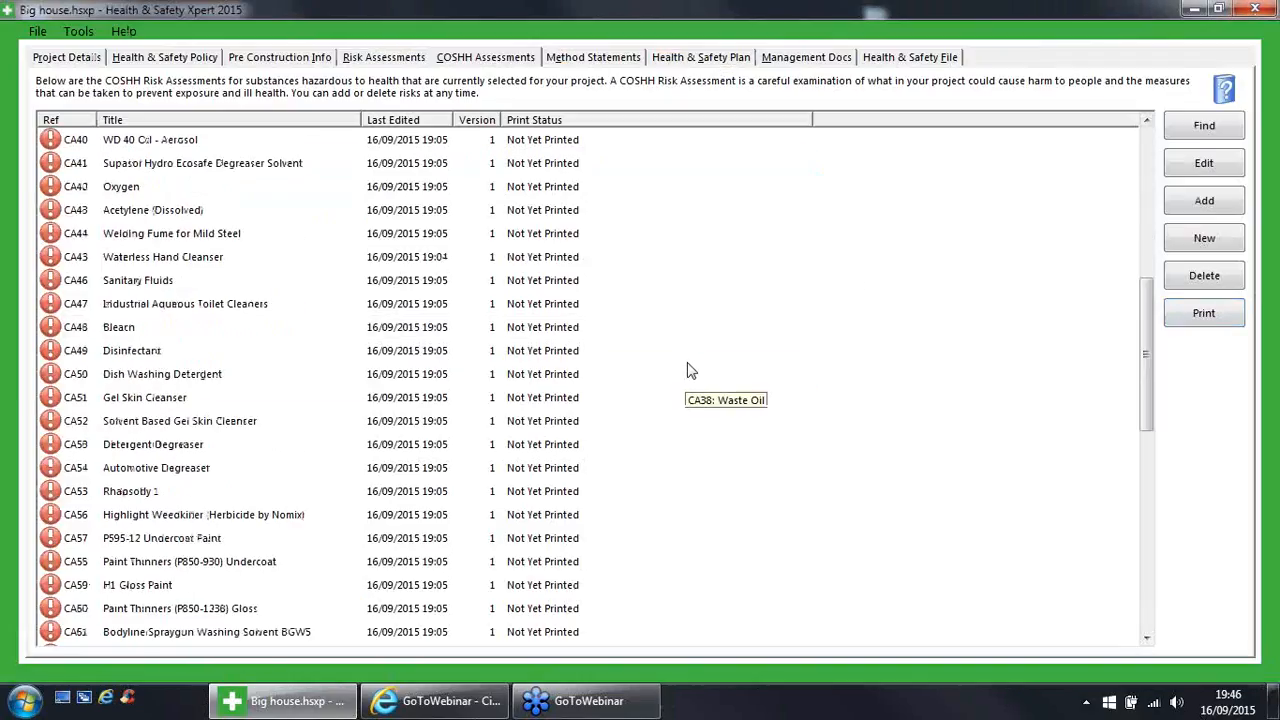
pyautogui.scroll(-1, 692, 371)
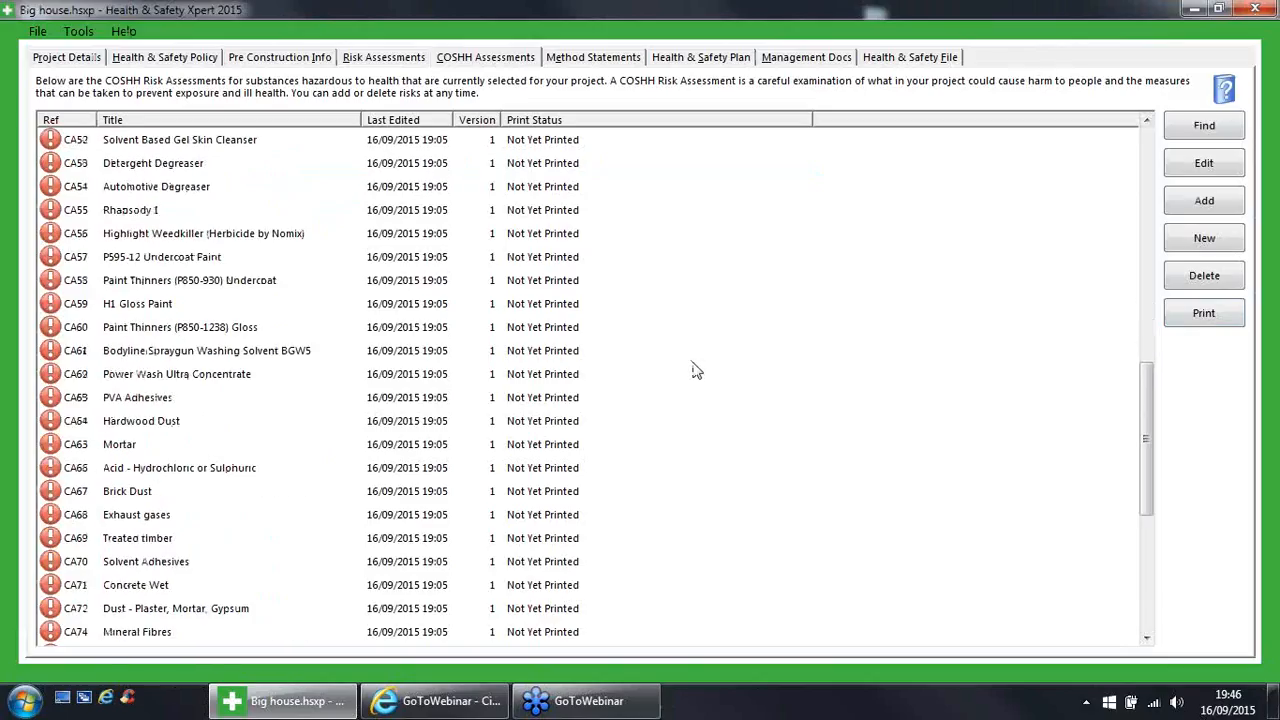
pyautogui.scroll(-2, 697, 371)
pyautogui.scroll(-1, 697, 371)
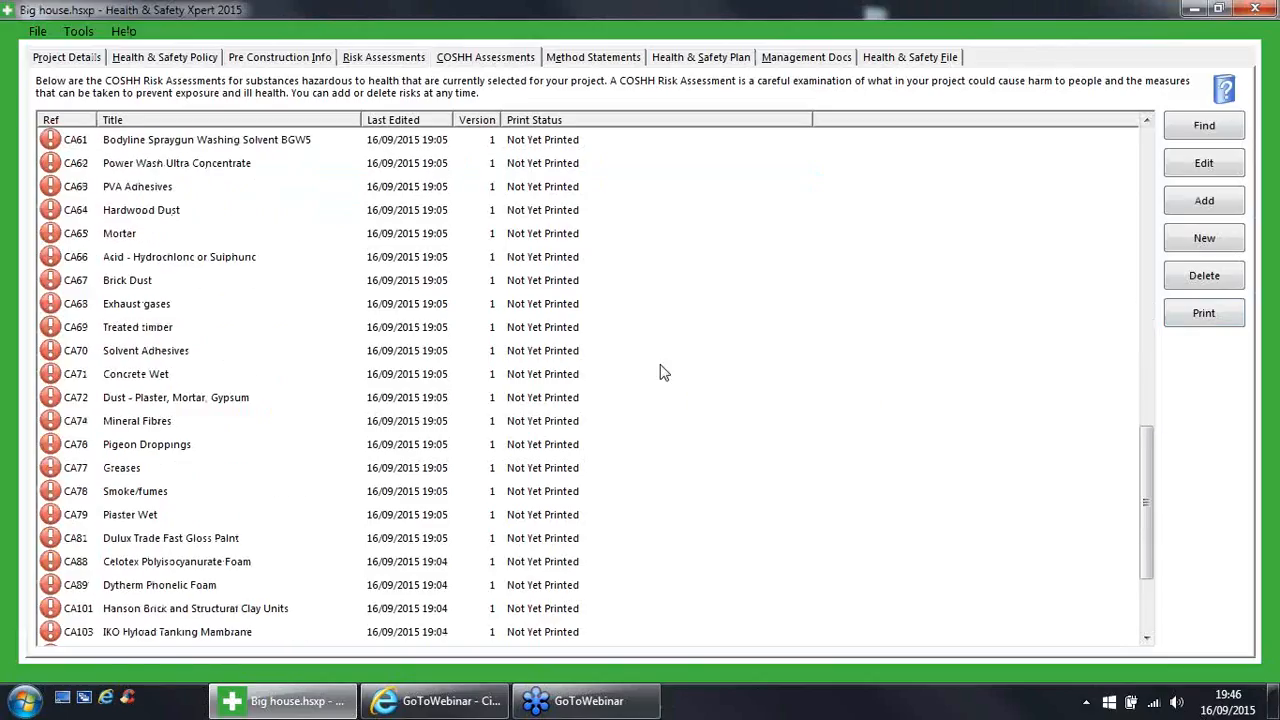
pyautogui.click(143, 450)
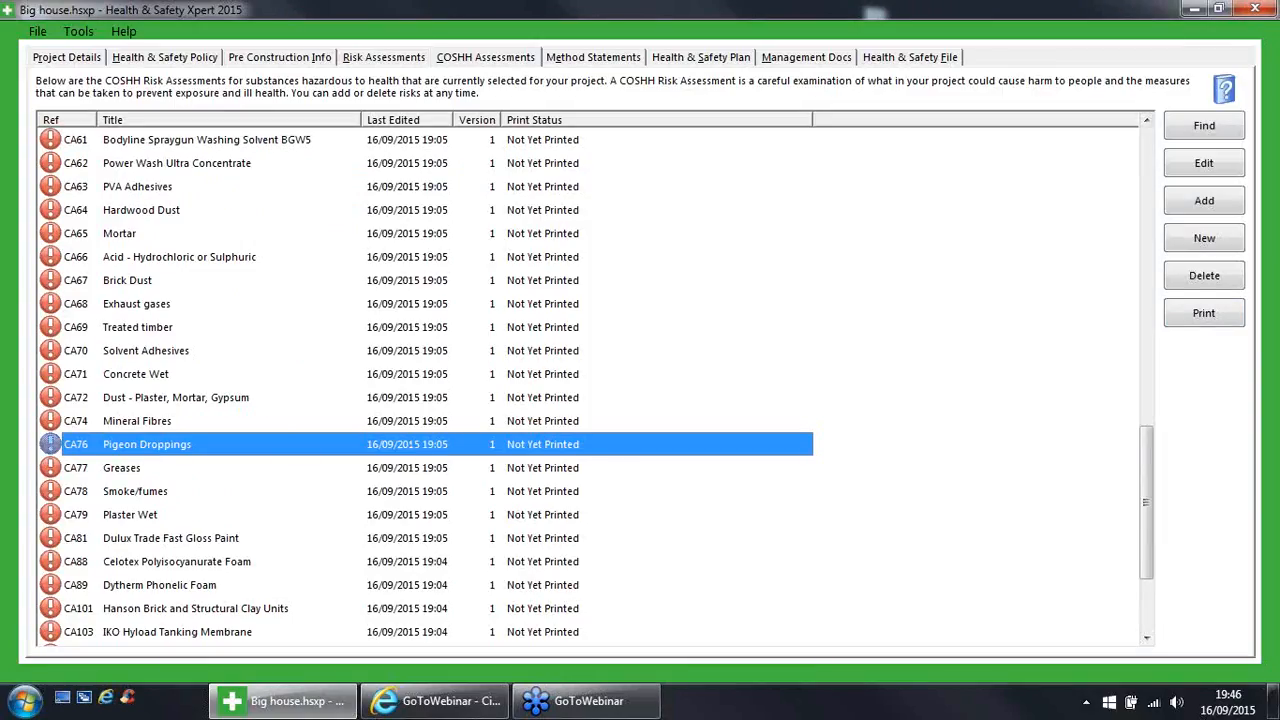
pyautogui.click(1204, 314)
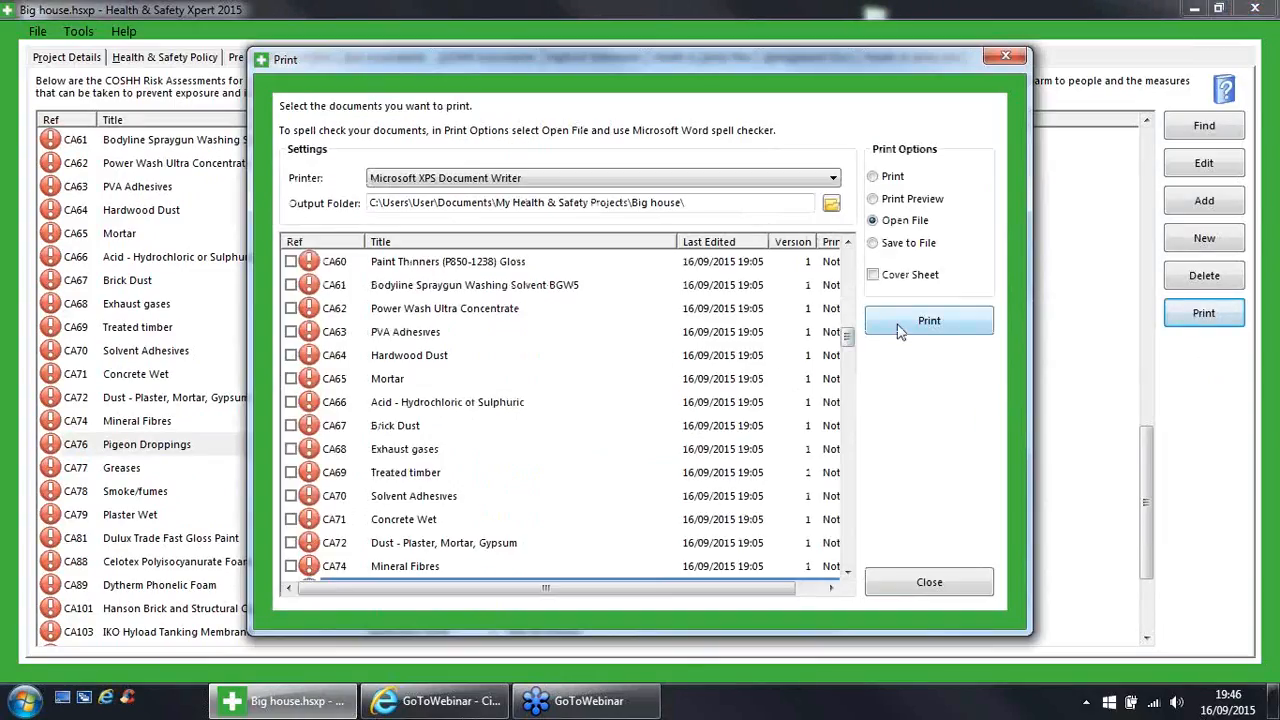
pyautogui.click(902, 328)
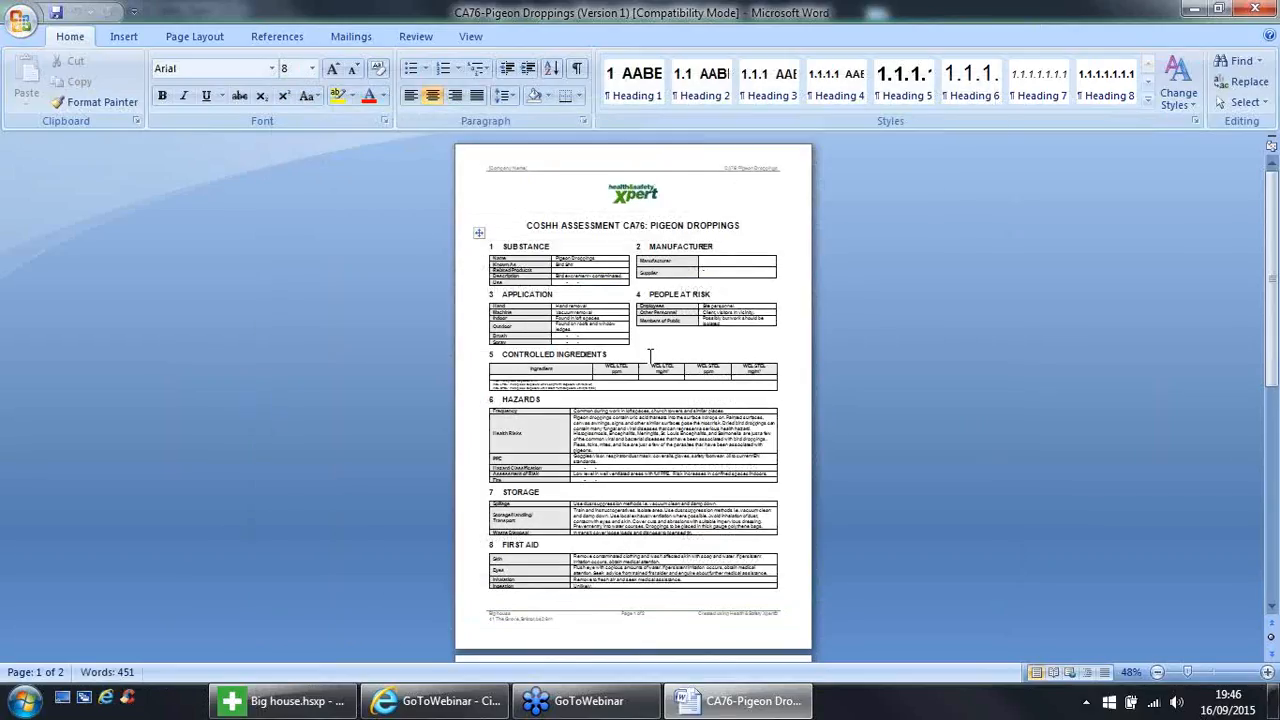
# Step: Read the CA76 Pigeon Droppings document at 100% zoom, then close Word
pyautogui.click(468, 37)
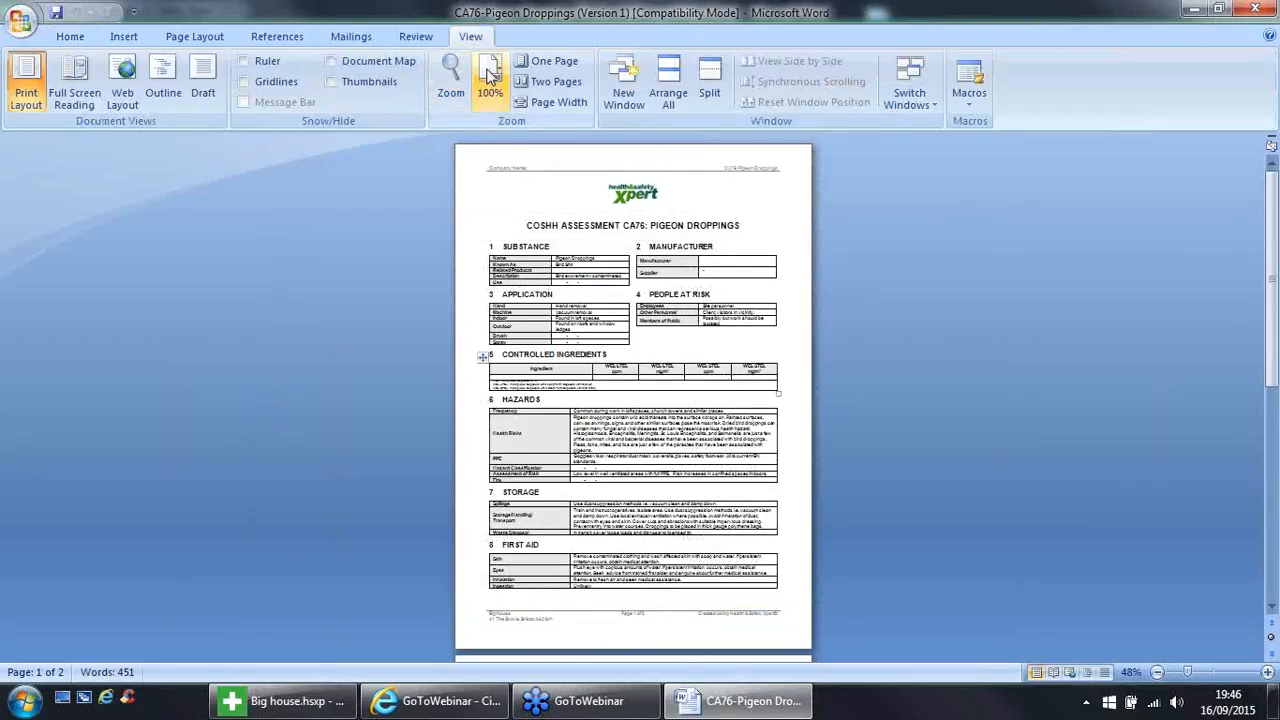
pyautogui.click(490, 75)
pyautogui.scroll(-2, 806, 492)
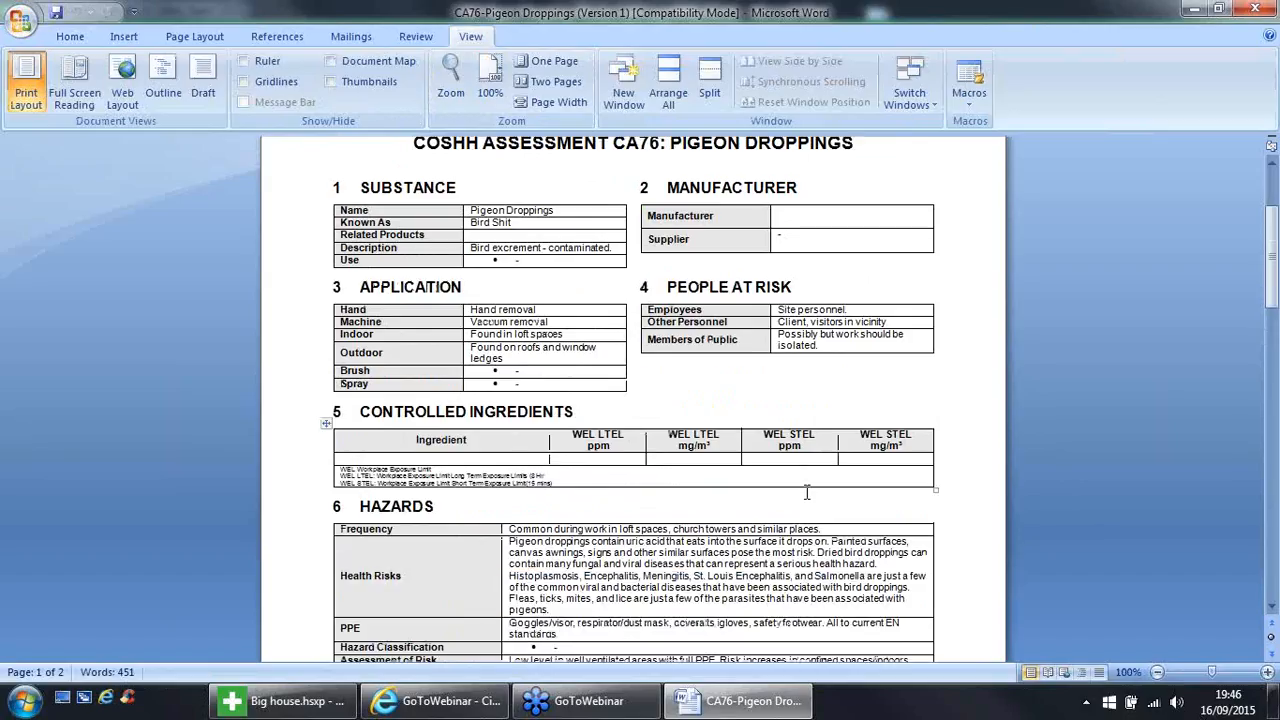
pyautogui.scroll(-1, 806, 492)
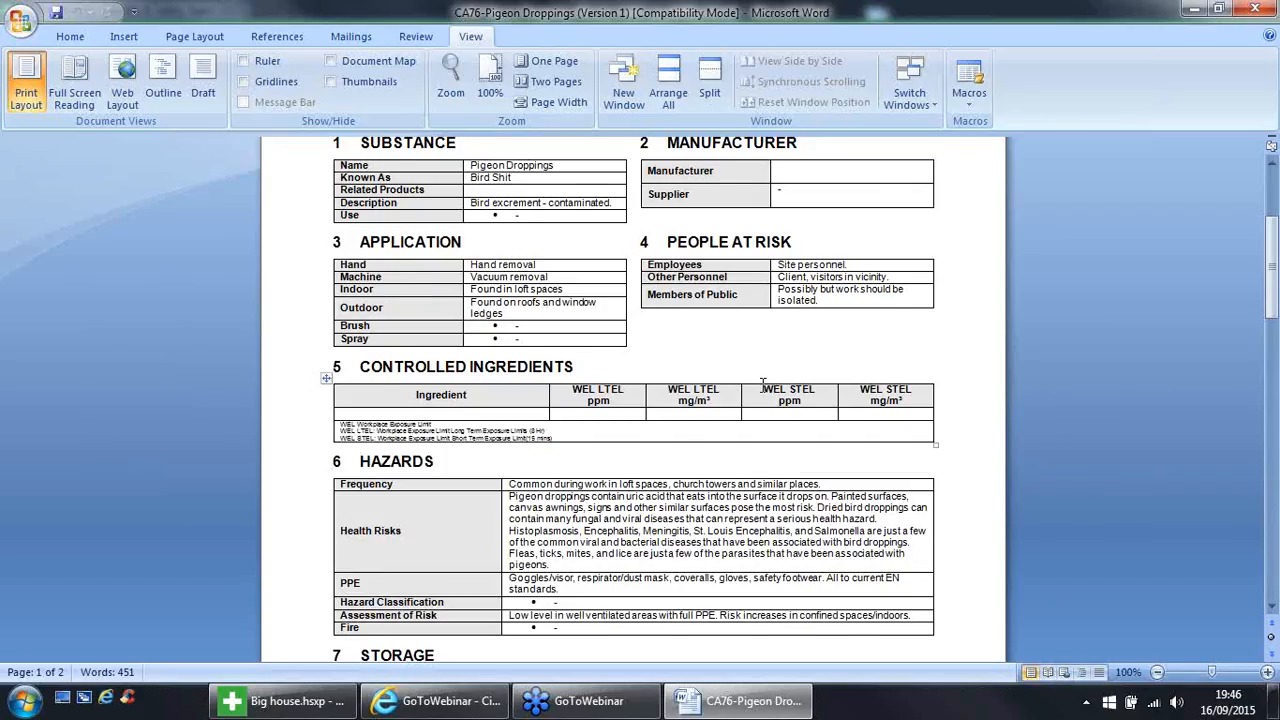
pyautogui.scroll(-3, 763, 383)
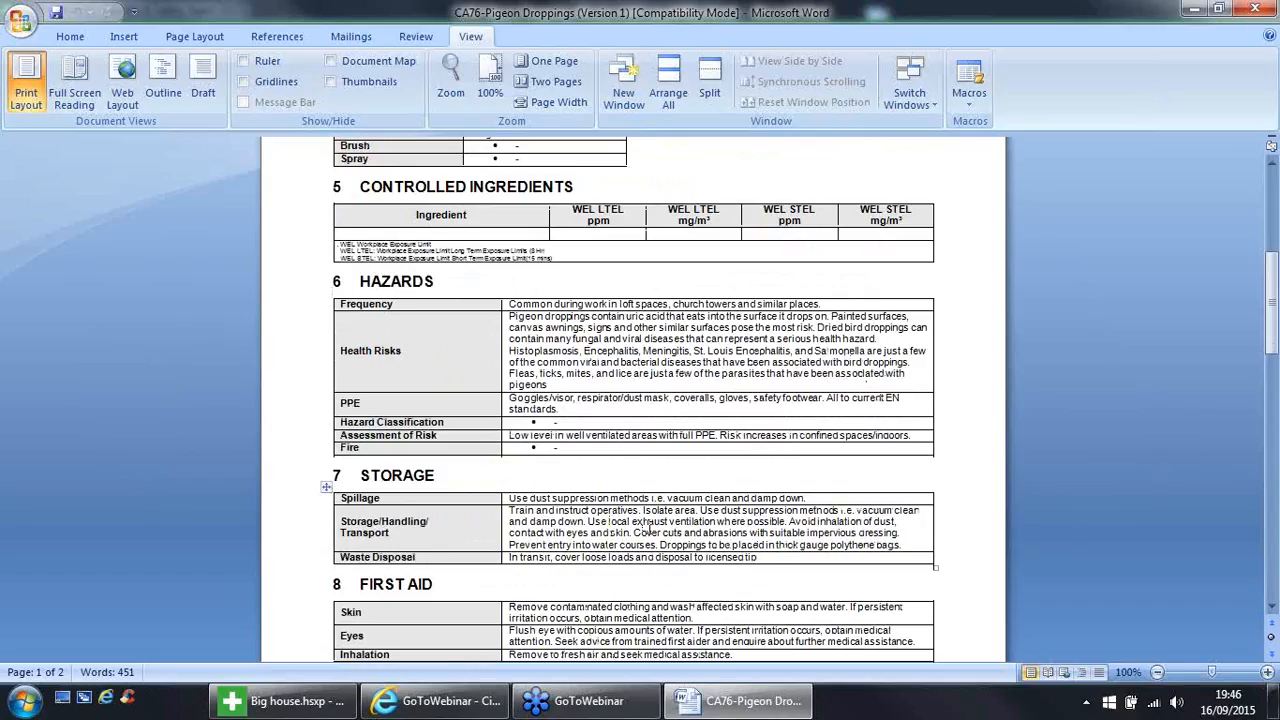
pyautogui.scroll(-1, 660, 535)
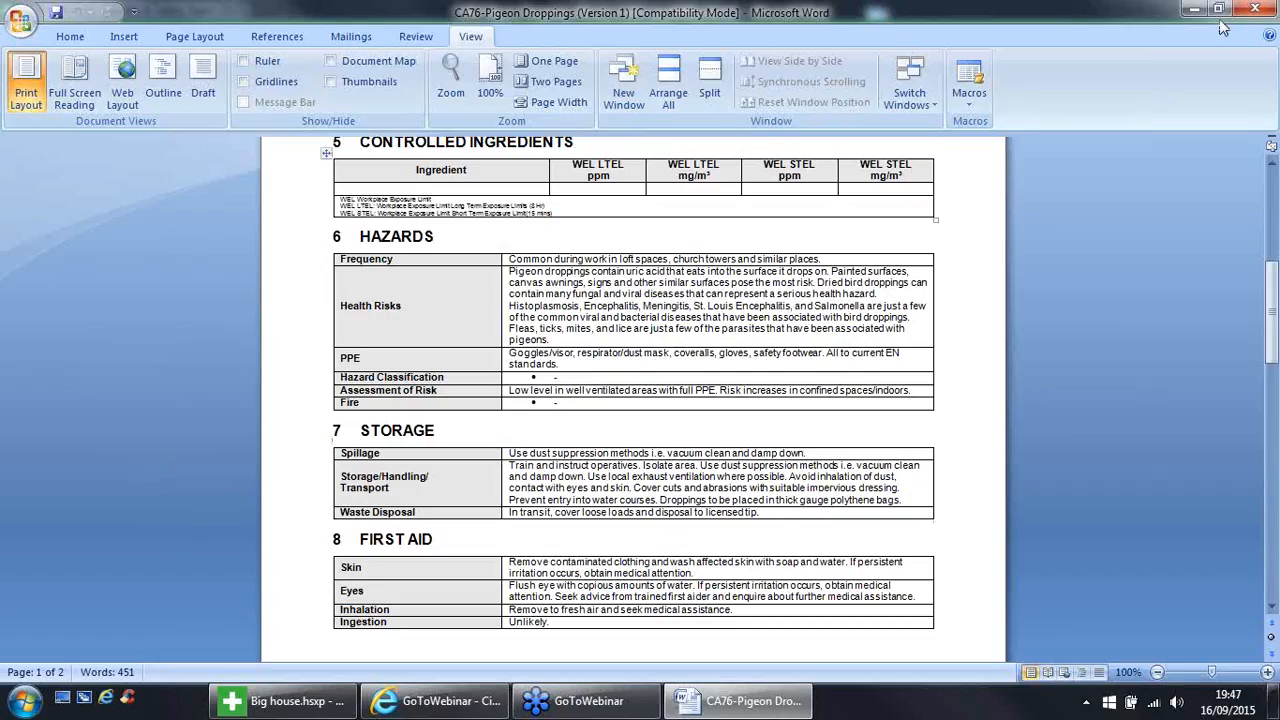
pyautogui.click(1249, 10)
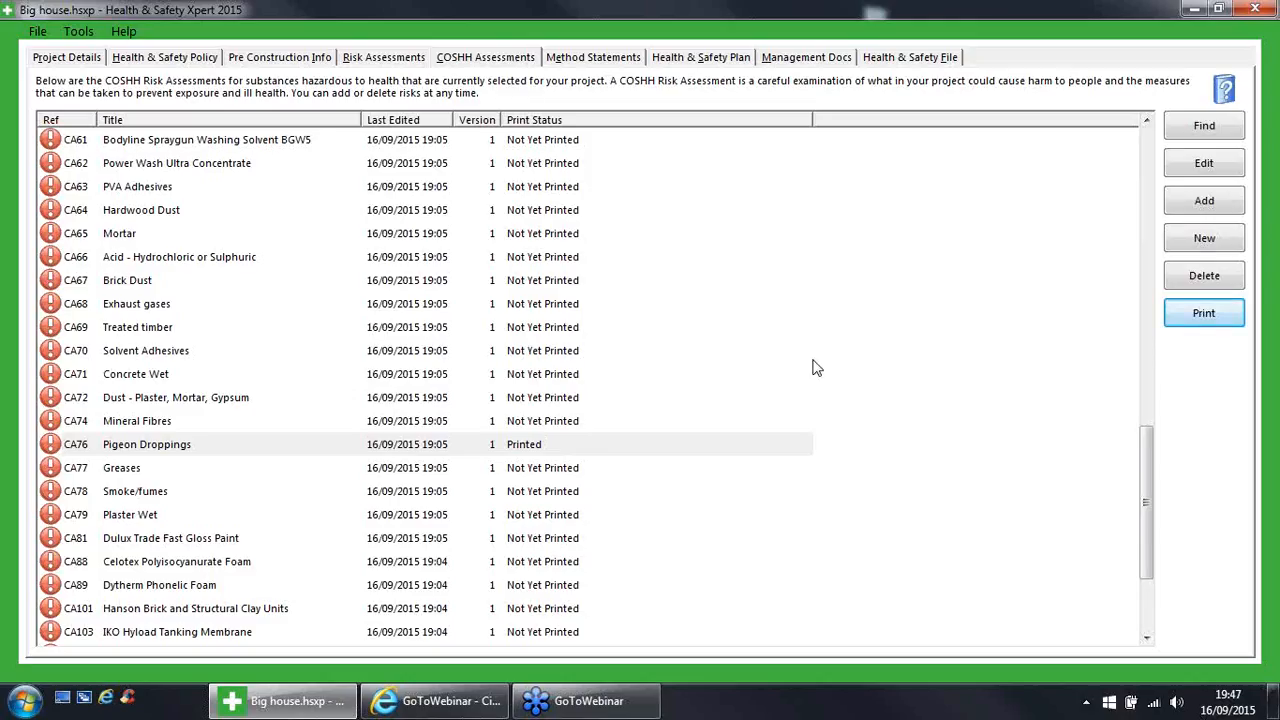
# Step: Scroll the COSHH list to the bottom and switch to the empty Method Statements tab
pyautogui.moveTo(1147, 468); pyautogui.dragTo(1150, 522)
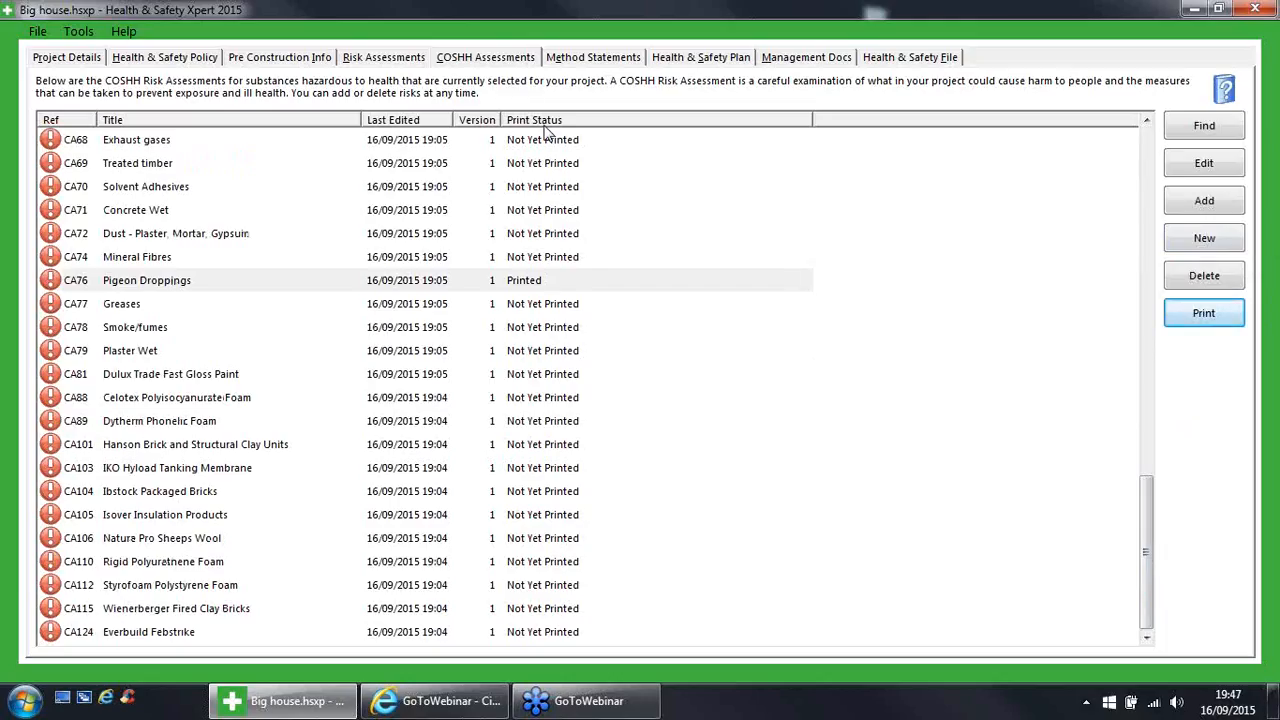
pyautogui.click(590, 60)
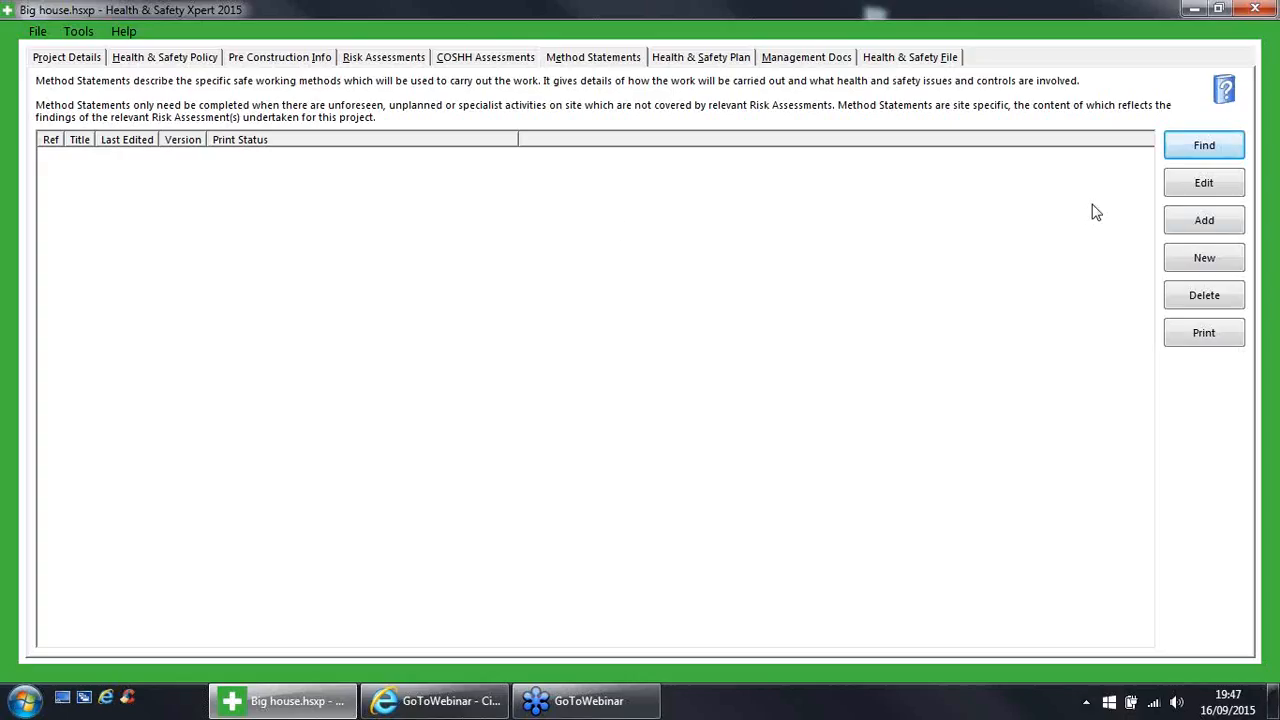
# Step: Bring up the Select dialog listing library method statements MS01, MS02, MS03 and MS10000
pyautogui.click(1202, 221)
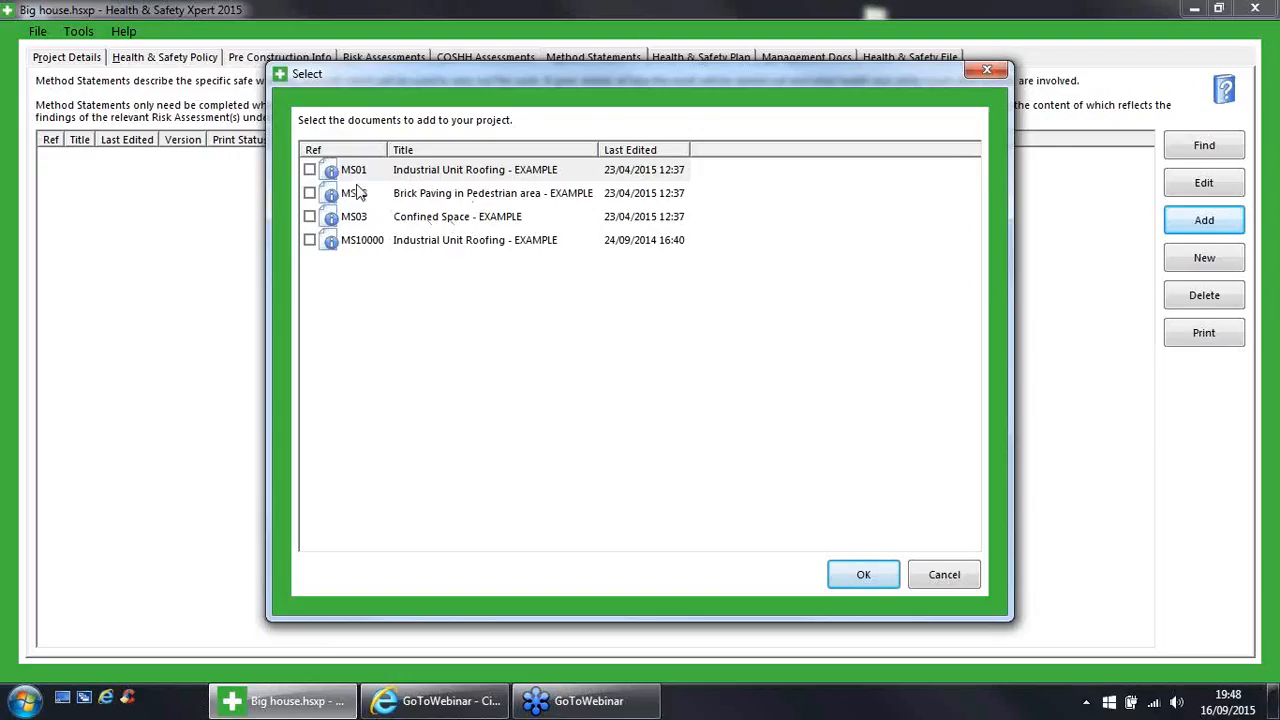
# Step: Add MS01 Industrial Unit Roofing - EXAMPLE to the project and open it for editing
pyautogui.click(310, 170)
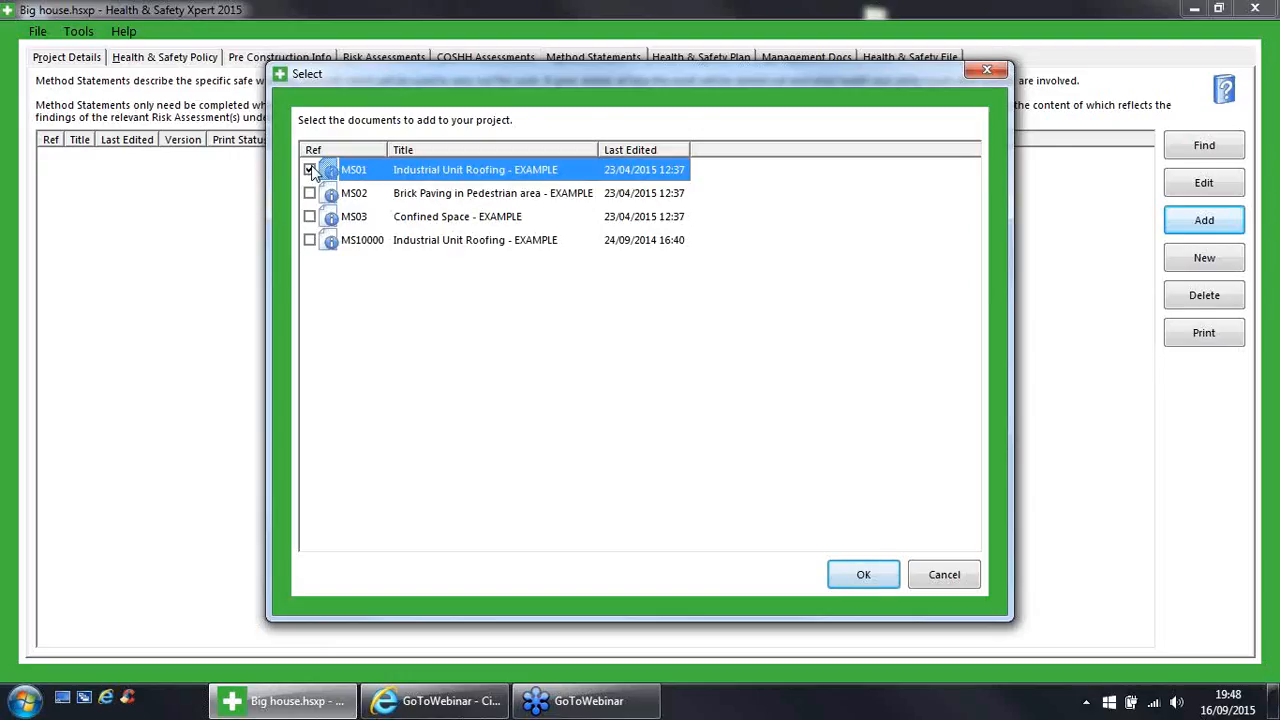
pyautogui.click(870, 576)
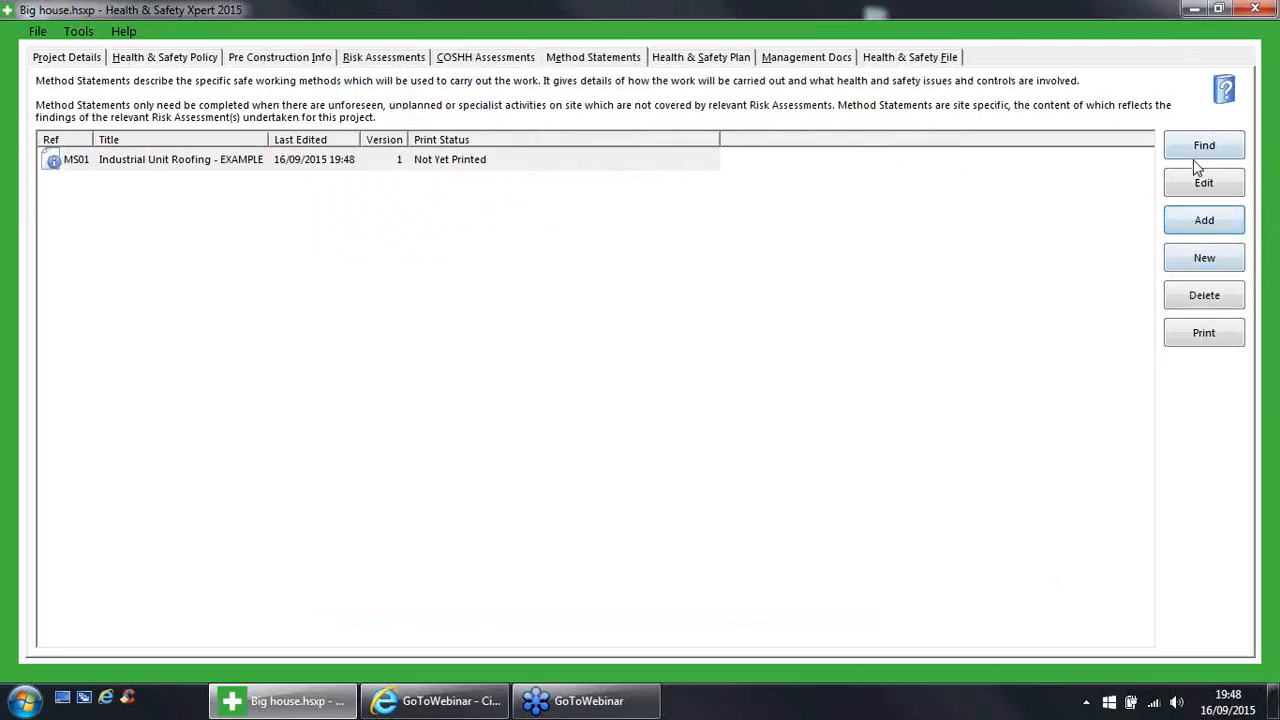
pyautogui.click(1207, 192)
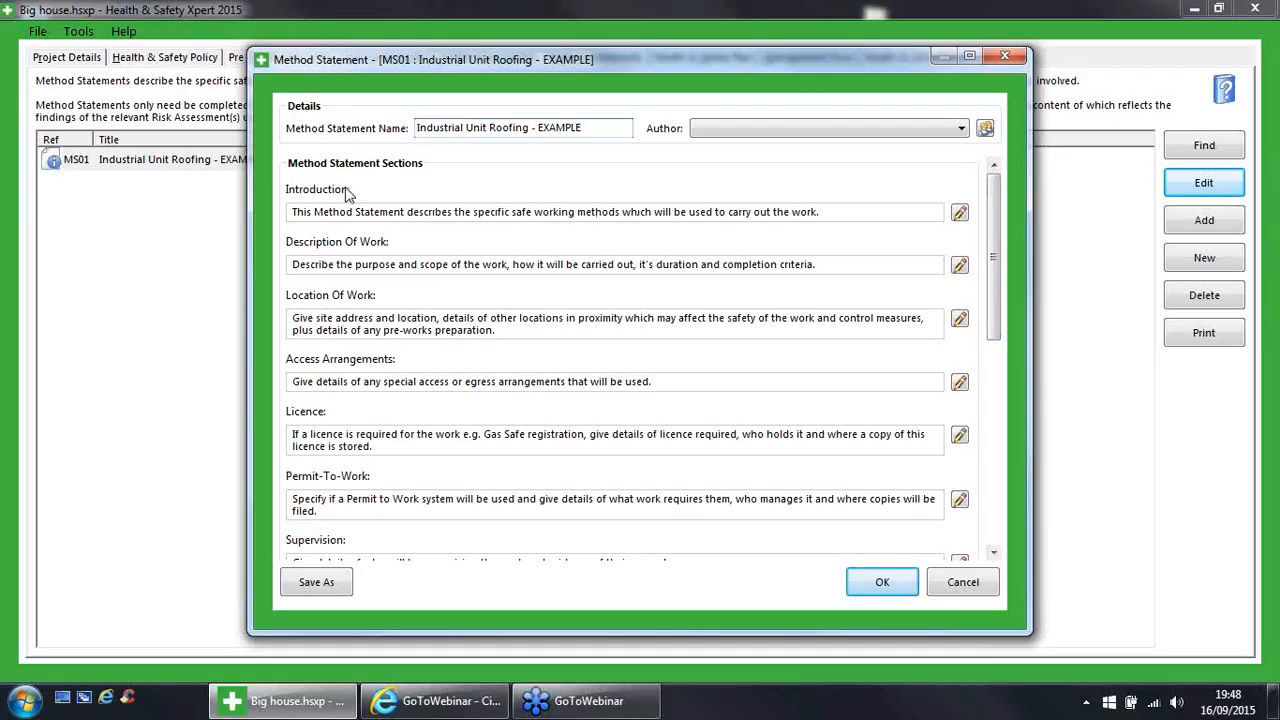
# Step: Review the MS01 Introduction text, then open the Description Of Work details
pyautogui.click(959, 212)
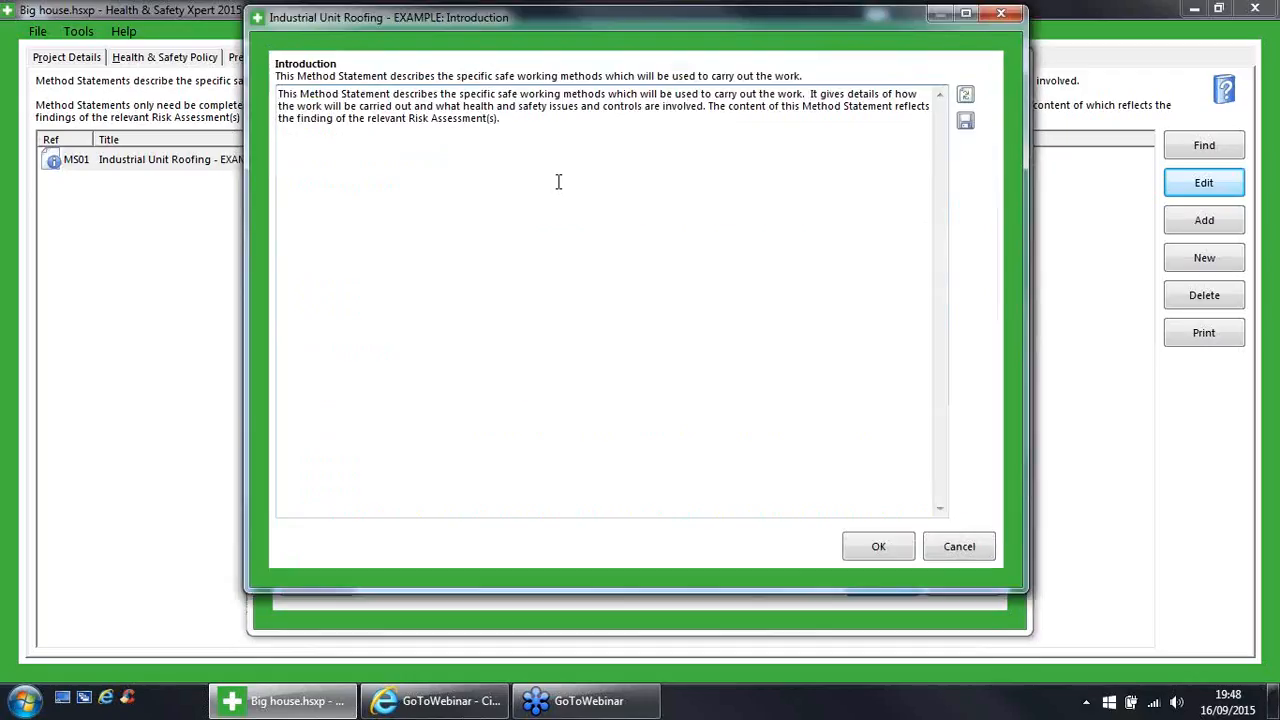
pyautogui.click(900, 546)
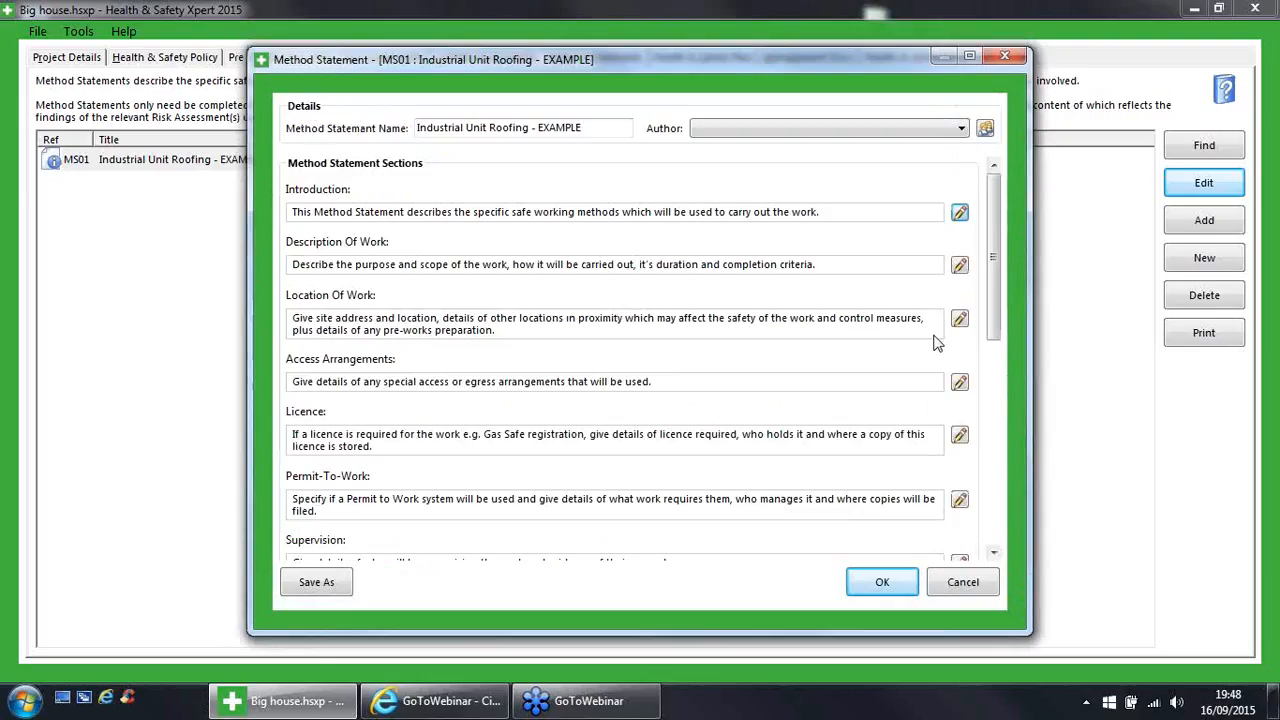
pyautogui.click(959, 266)
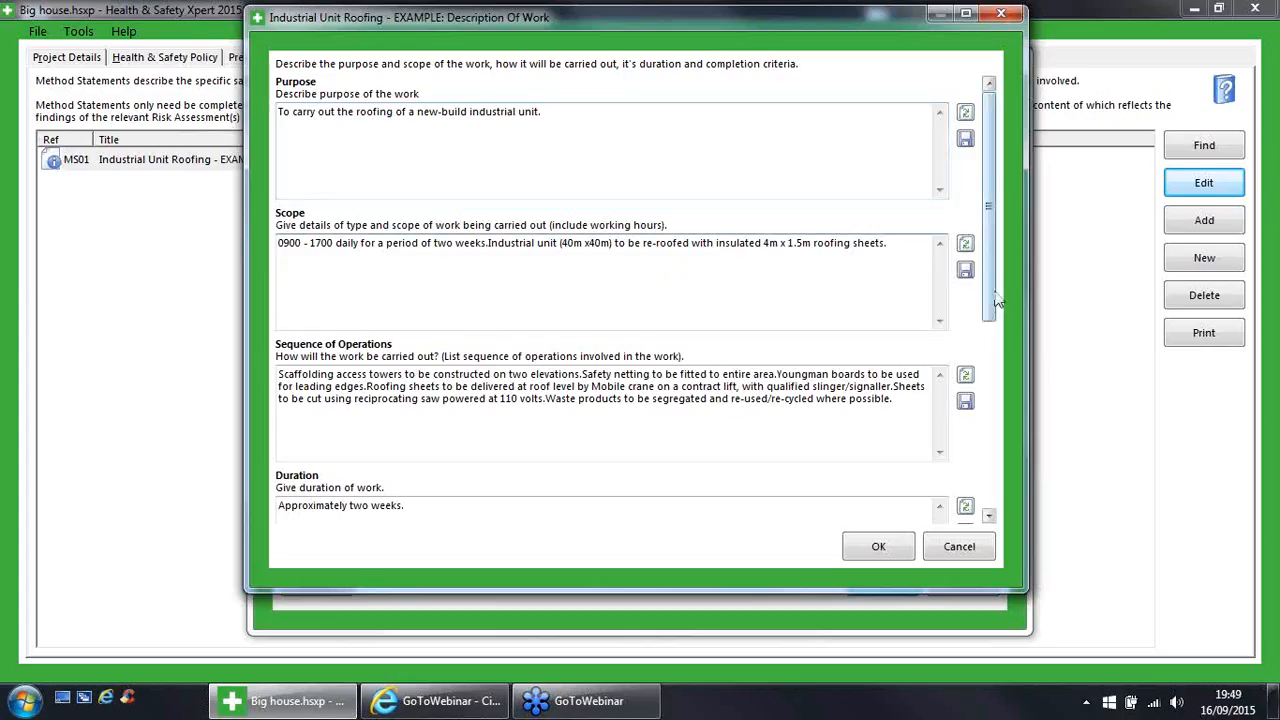
# Step: Read the Description Of Work down to Completion Criteria and close it
pyautogui.scroll(-1, 995, 317)
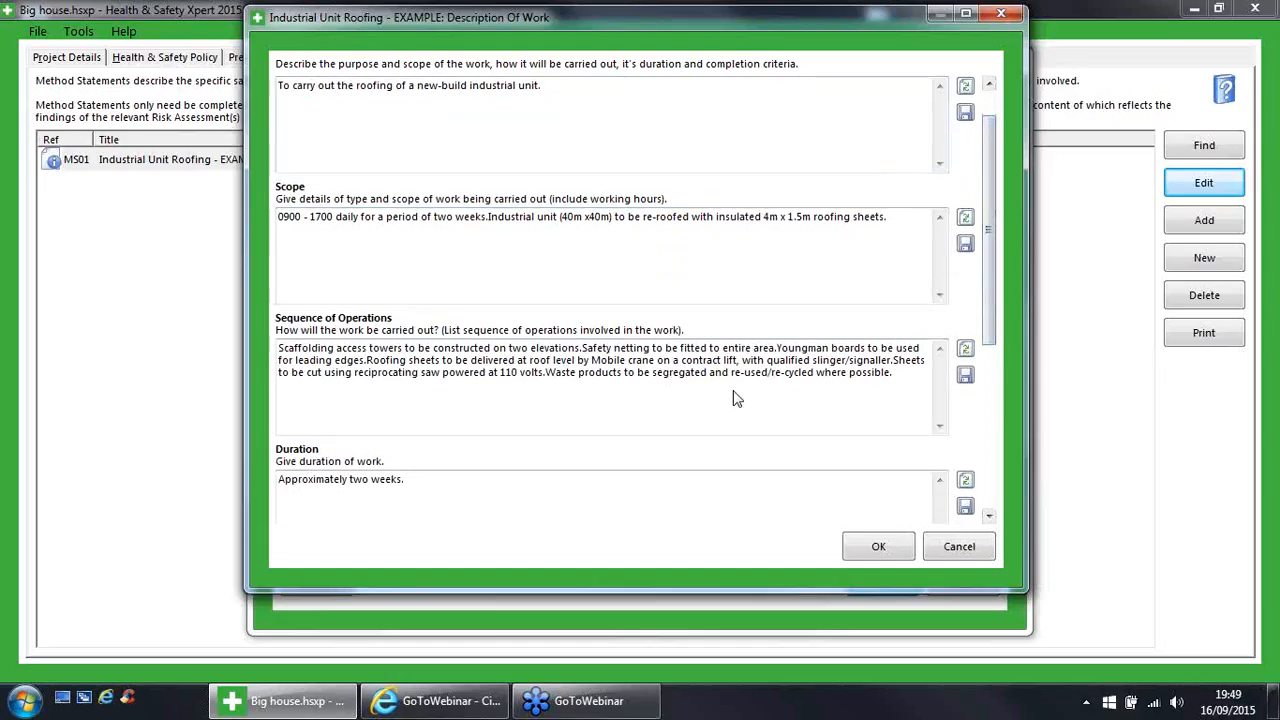
pyautogui.scroll(-5, 995, 338)
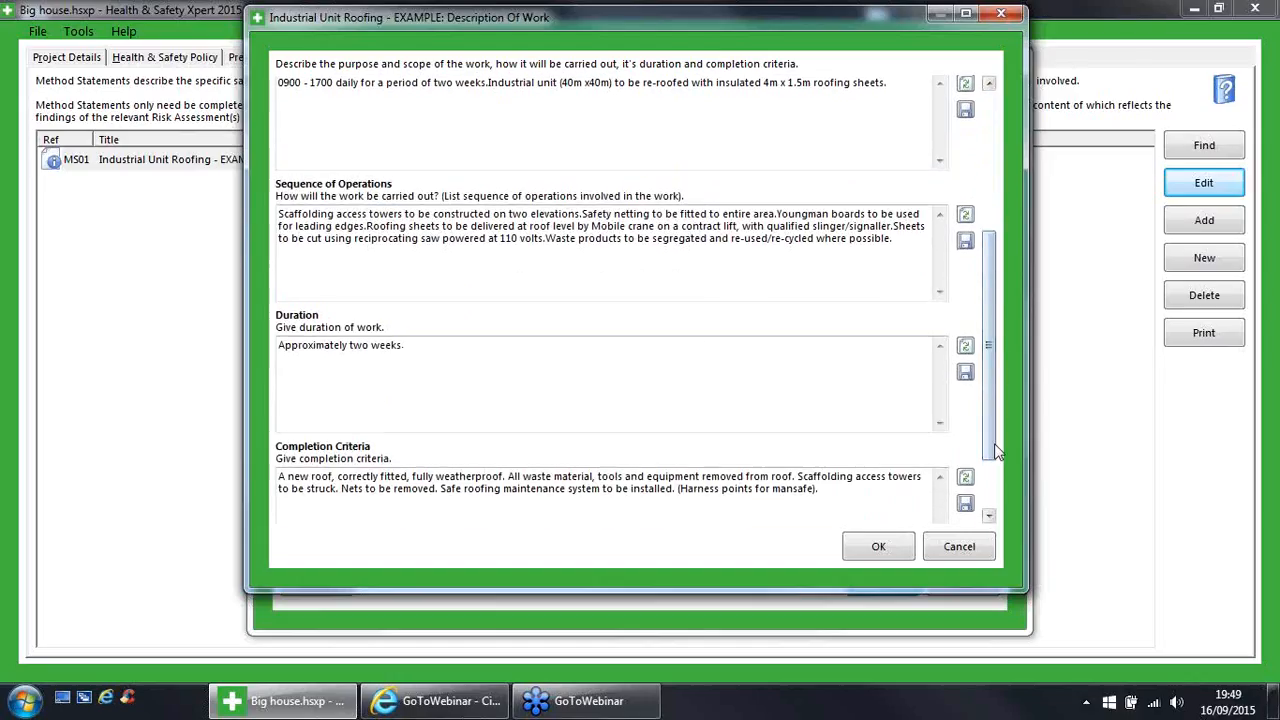
pyautogui.scroll(-2, 986, 420)
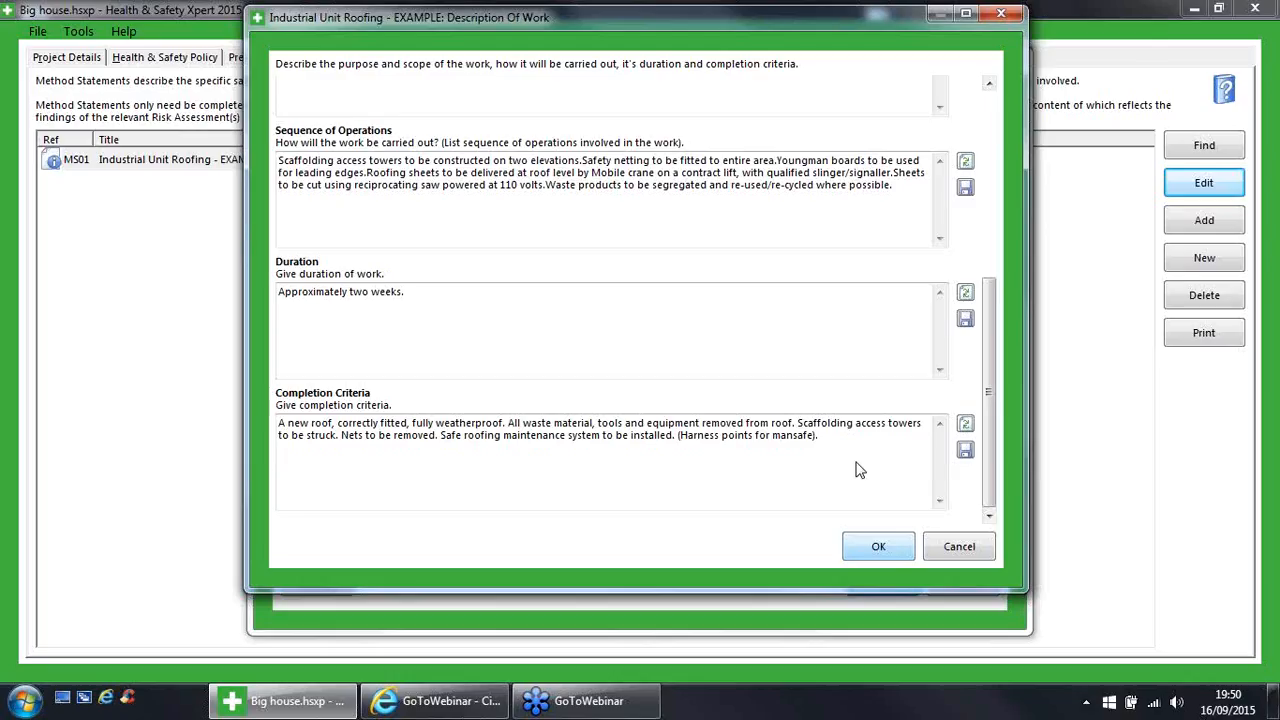
pyautogui.click(878, 546)
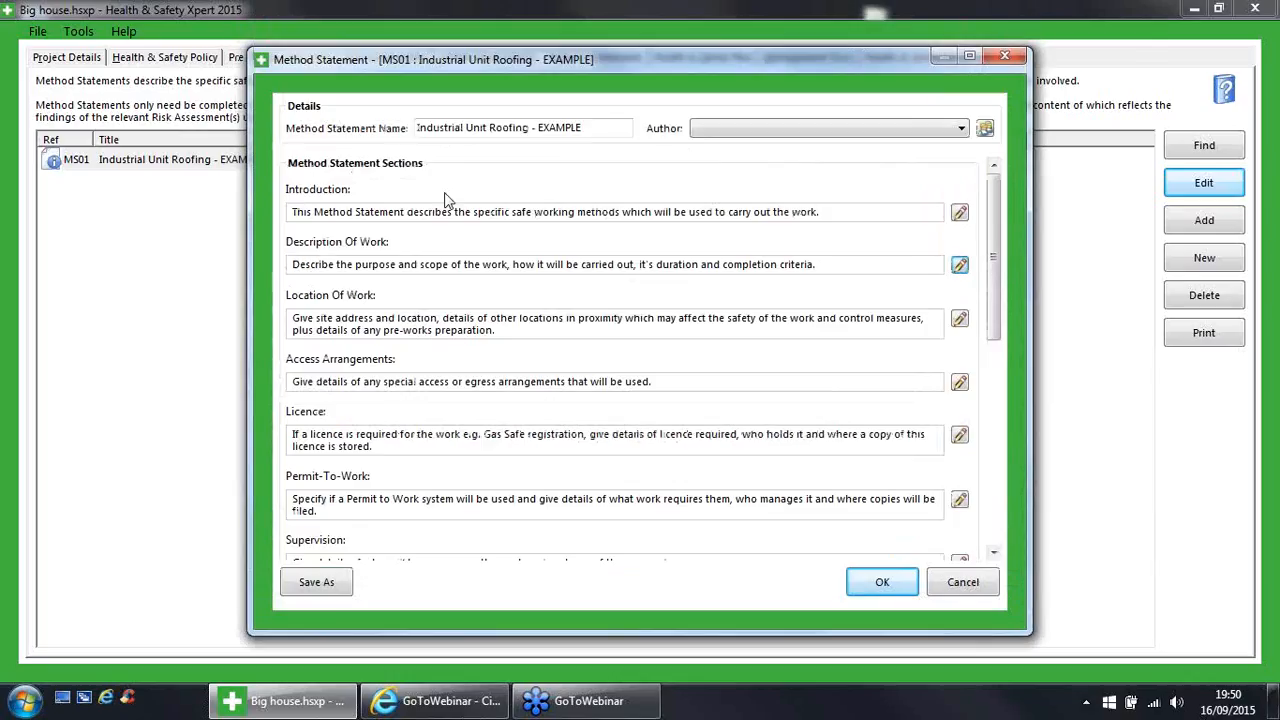
pyautogui.click(959, 320)
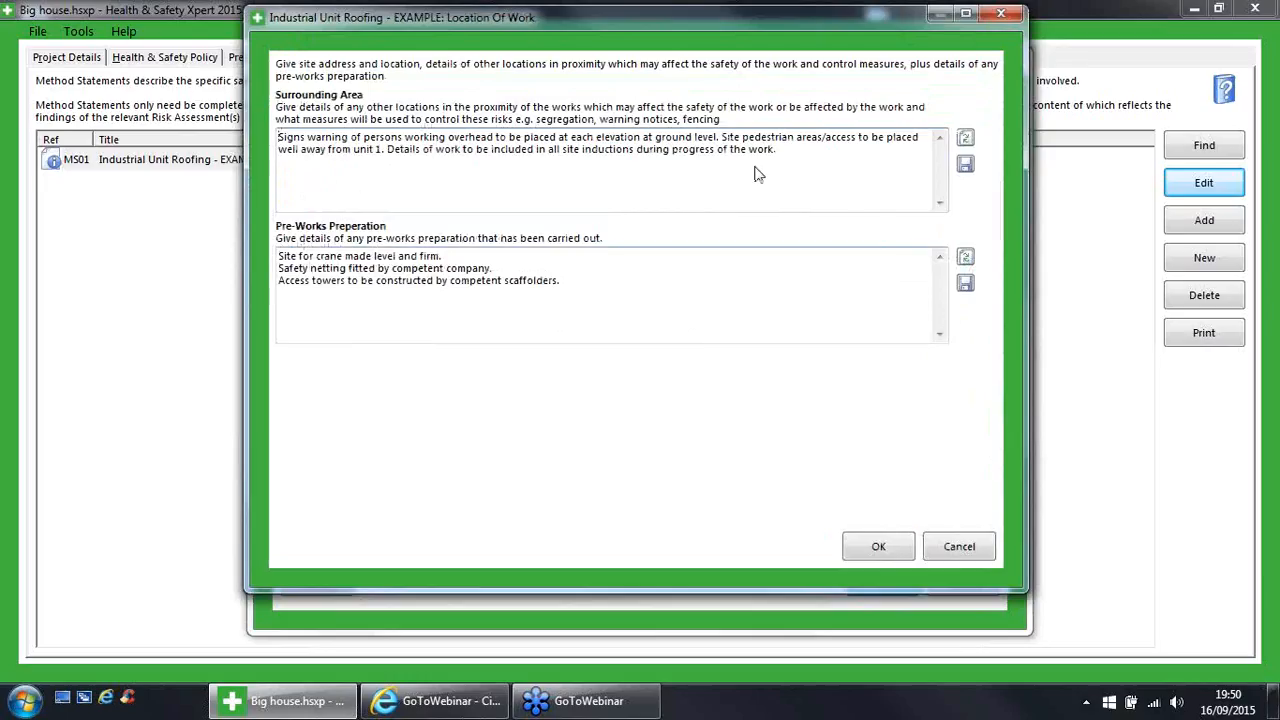
pyautogui.click(877, 546)
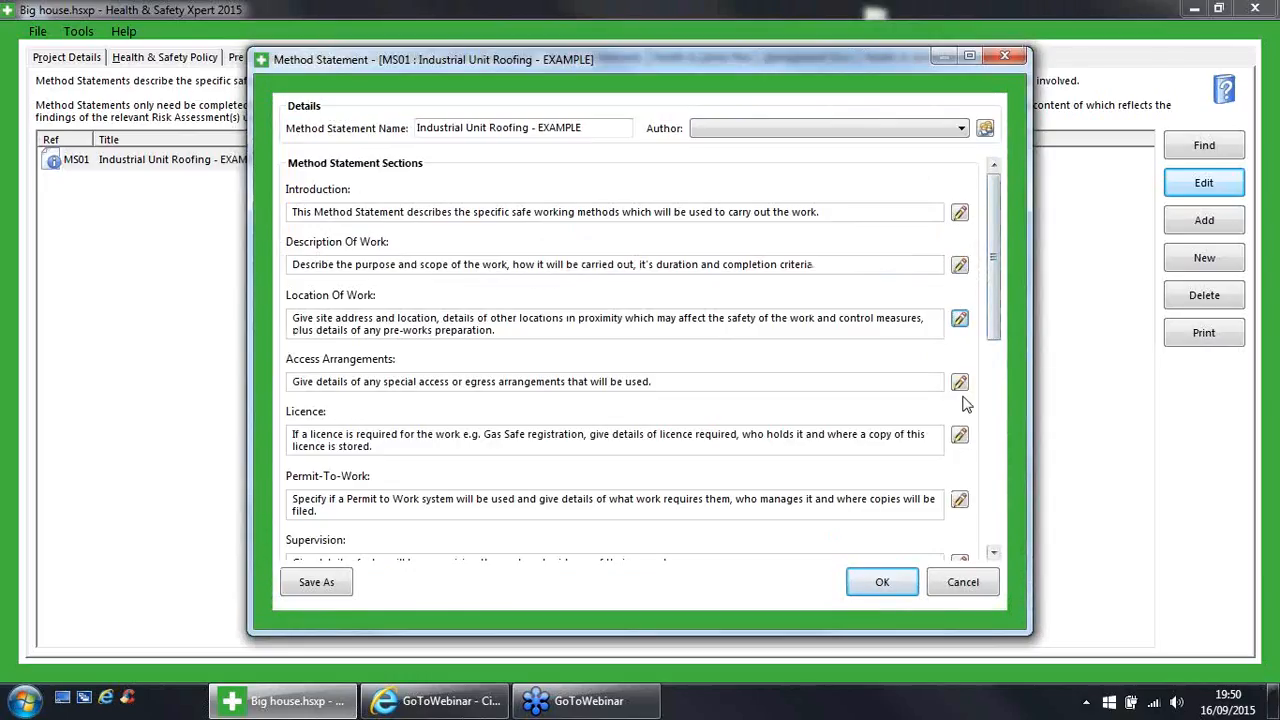
pyautogui.click(959, 383)
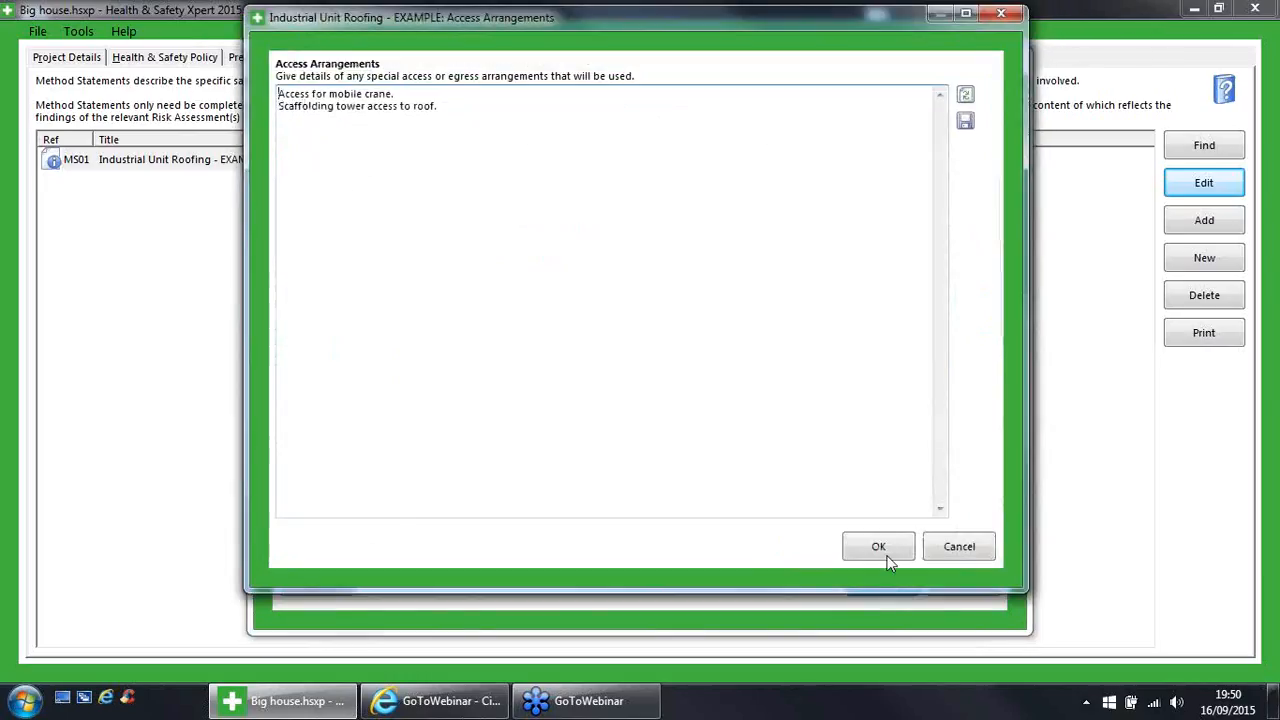
pyautogui.click(878, 550)
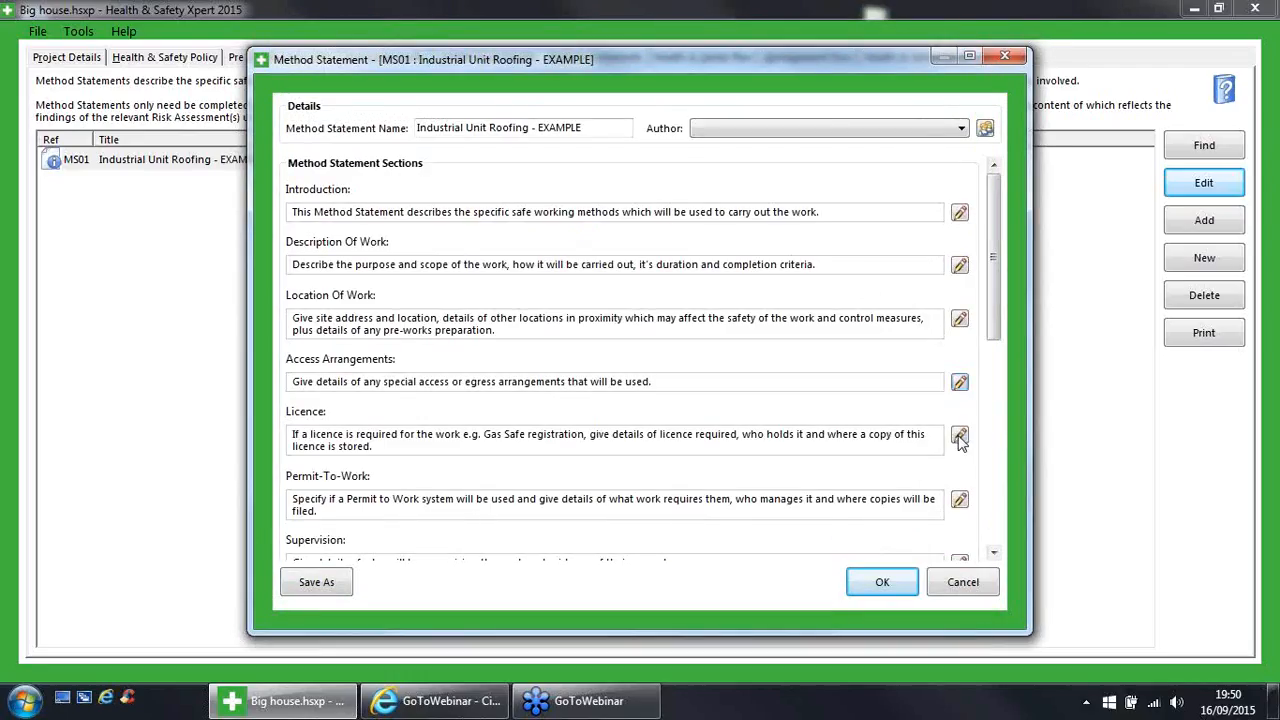
pyautogui.click(959, 438)
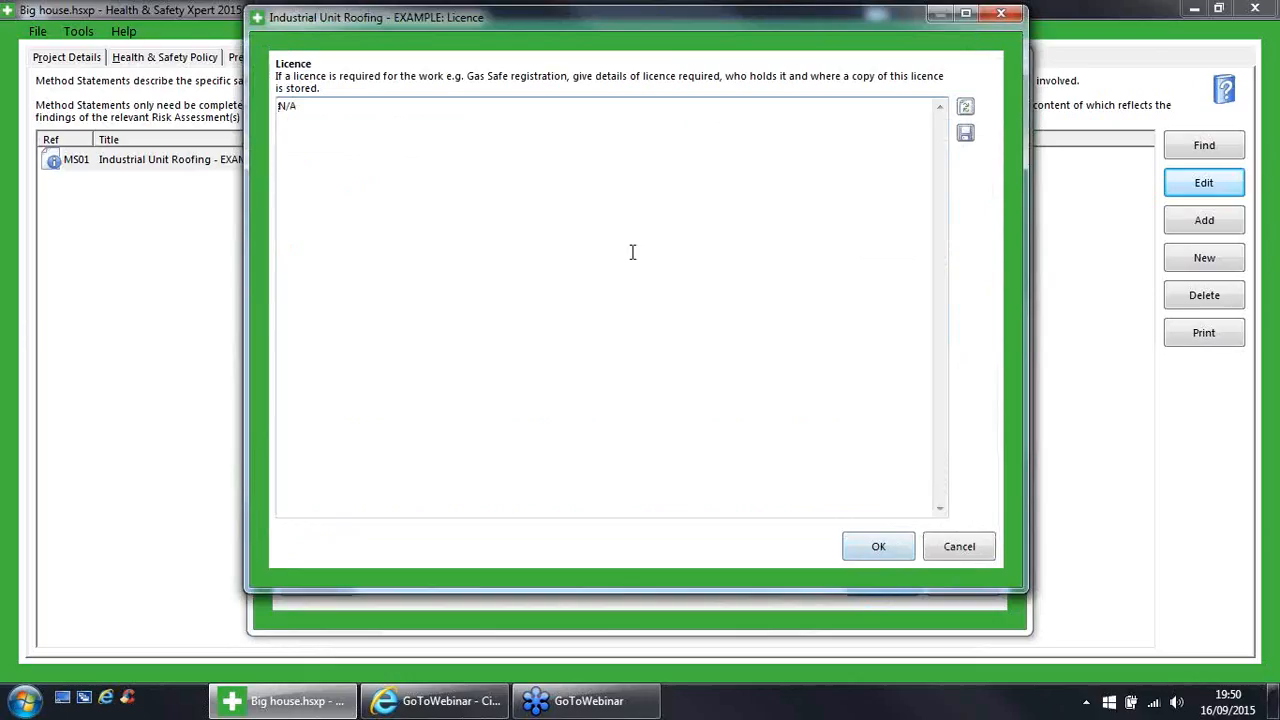
pyautogui.click(900, 545)
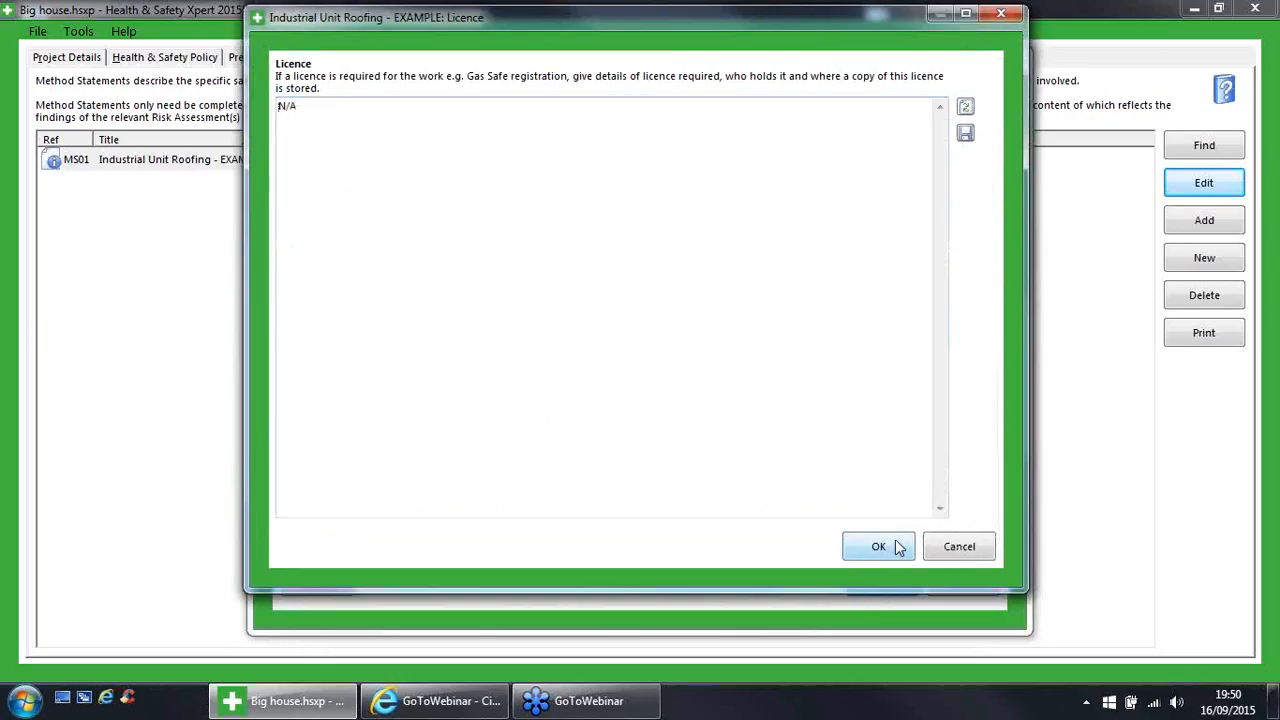
pyautogui.scroll(-3, 997, 317)
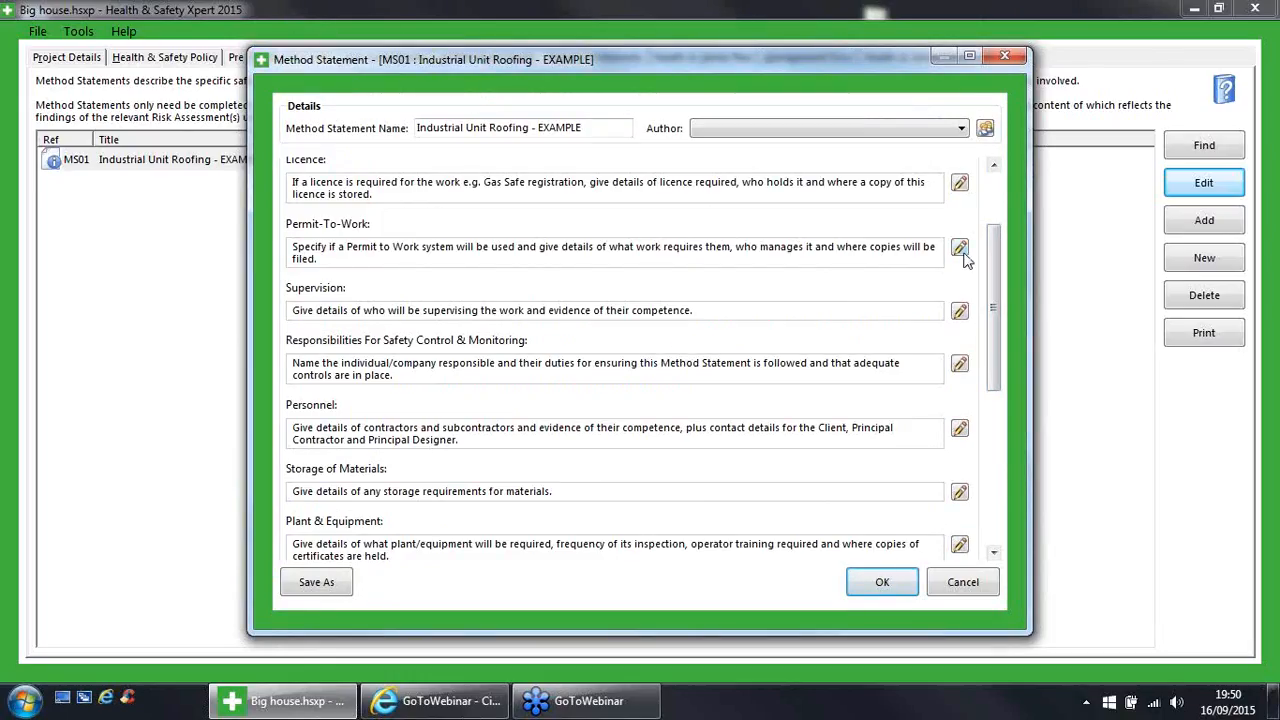
pyautogui.click(961, 249)
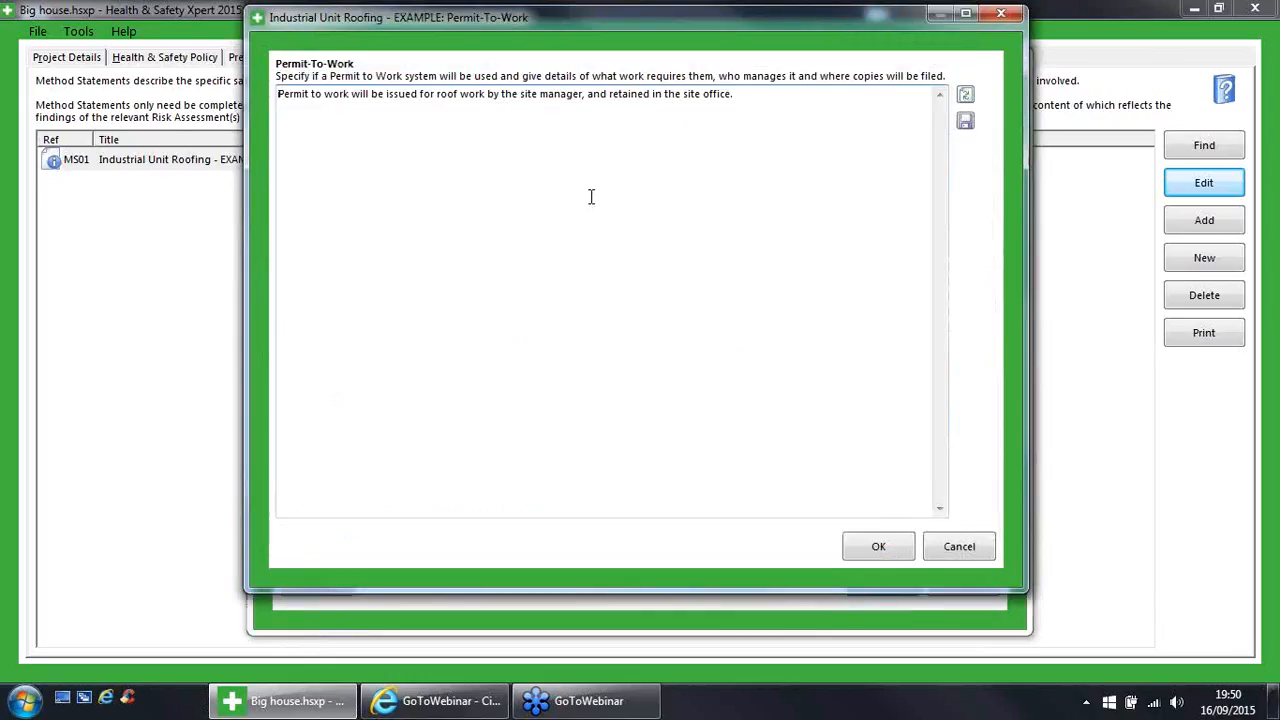
pyautogui.click(878, 546)
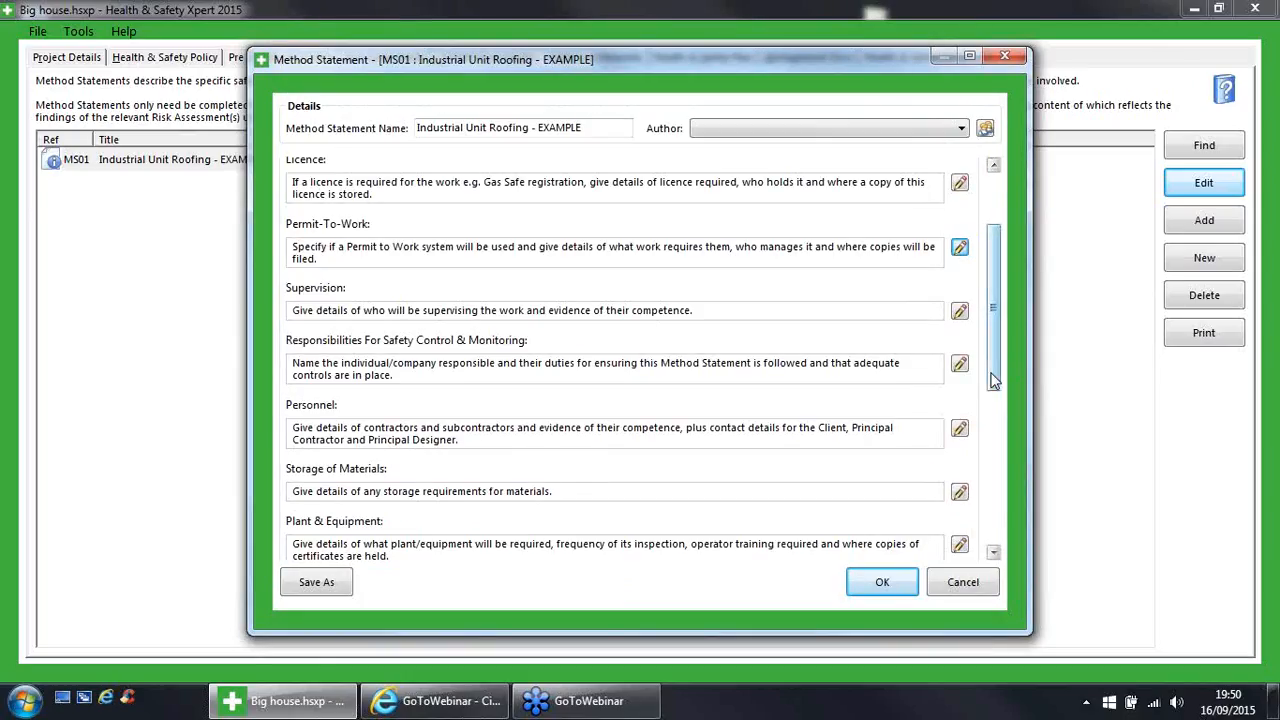
pyautogui.moveTo(1000, 388); pyautogui.dragTo(1003, 521)
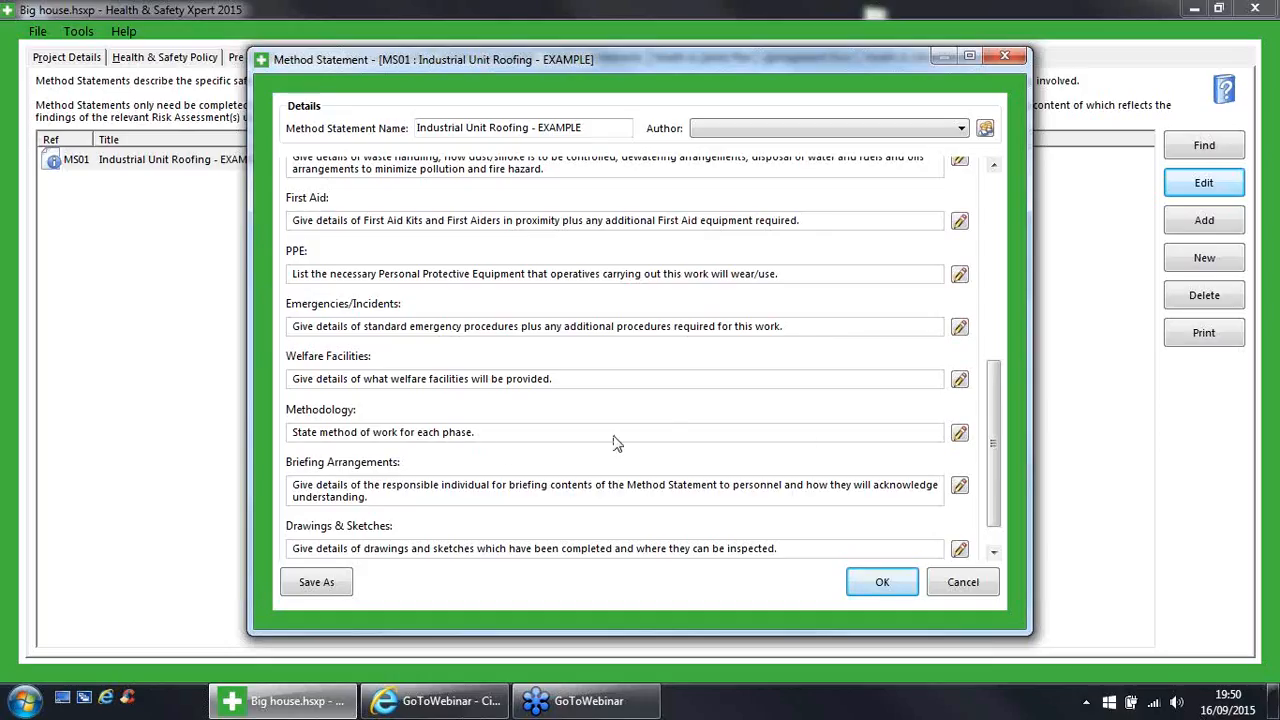
# Step: Check the MS01 Methodology steps, close the method statement, and switch to management documents
pyautogui.click(960, 433)
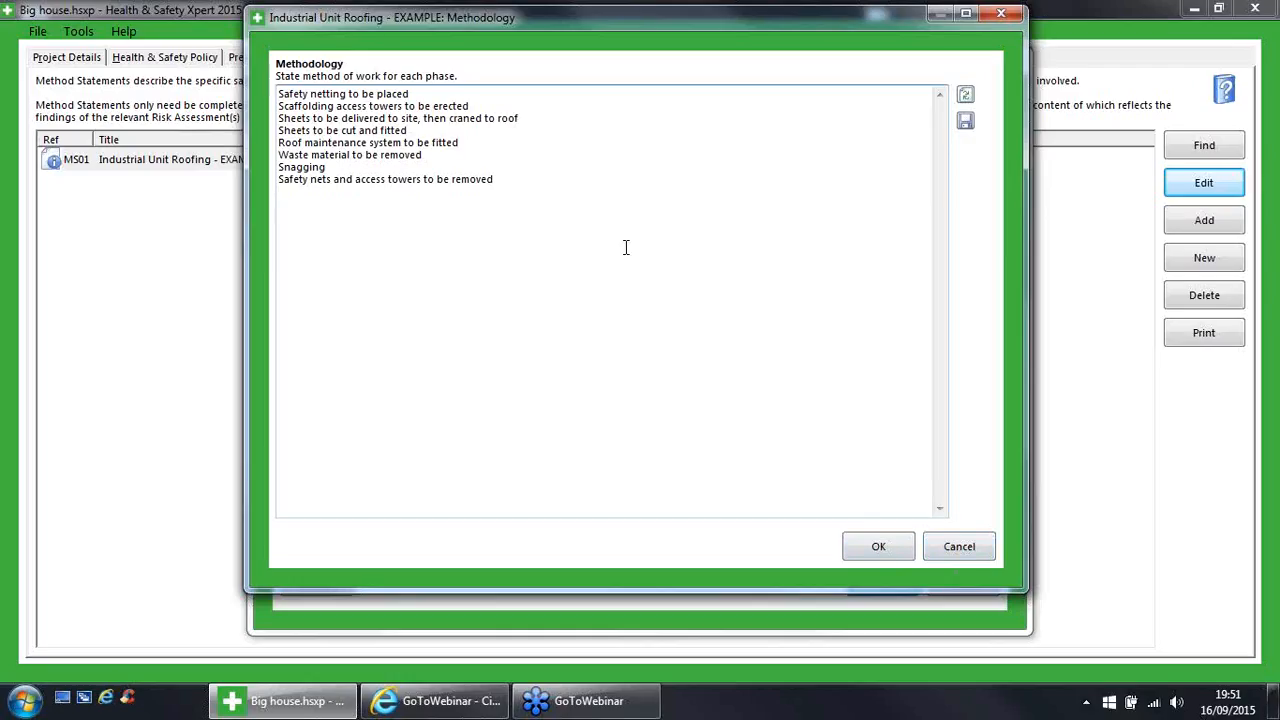
pyautogui.click(958, 546)
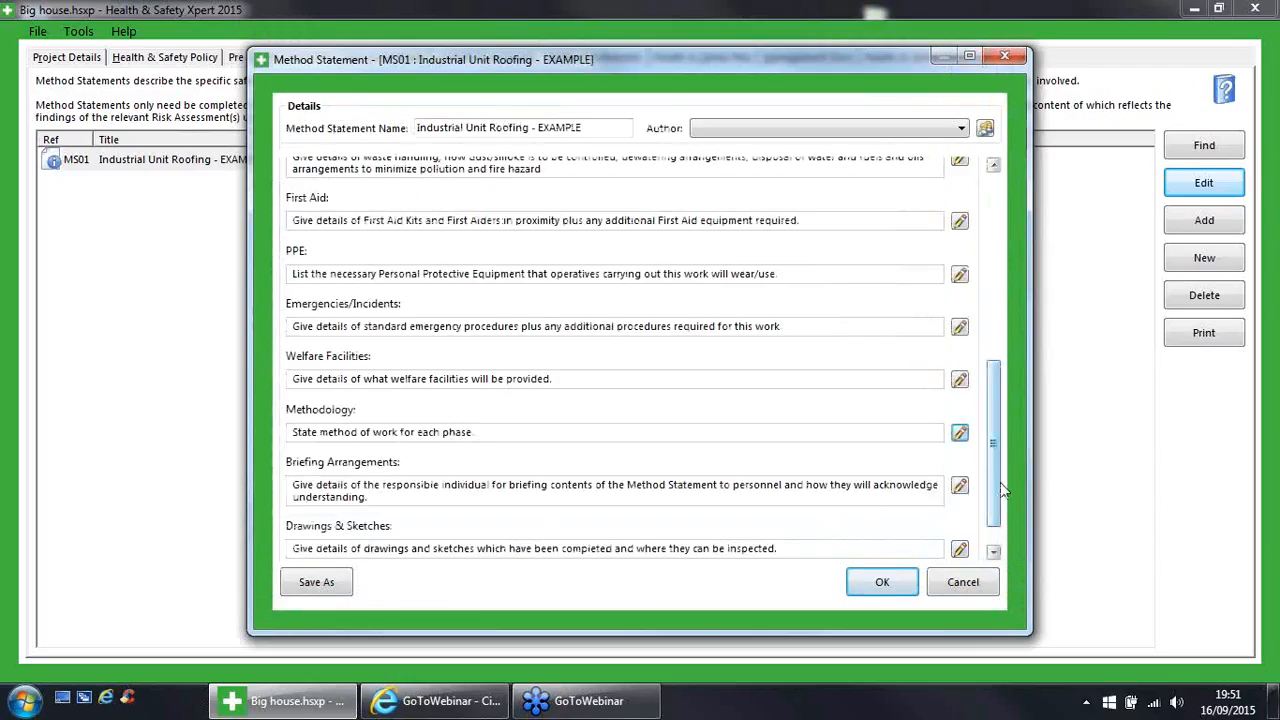
pyautogui.scroll(-3, 1000, 482)
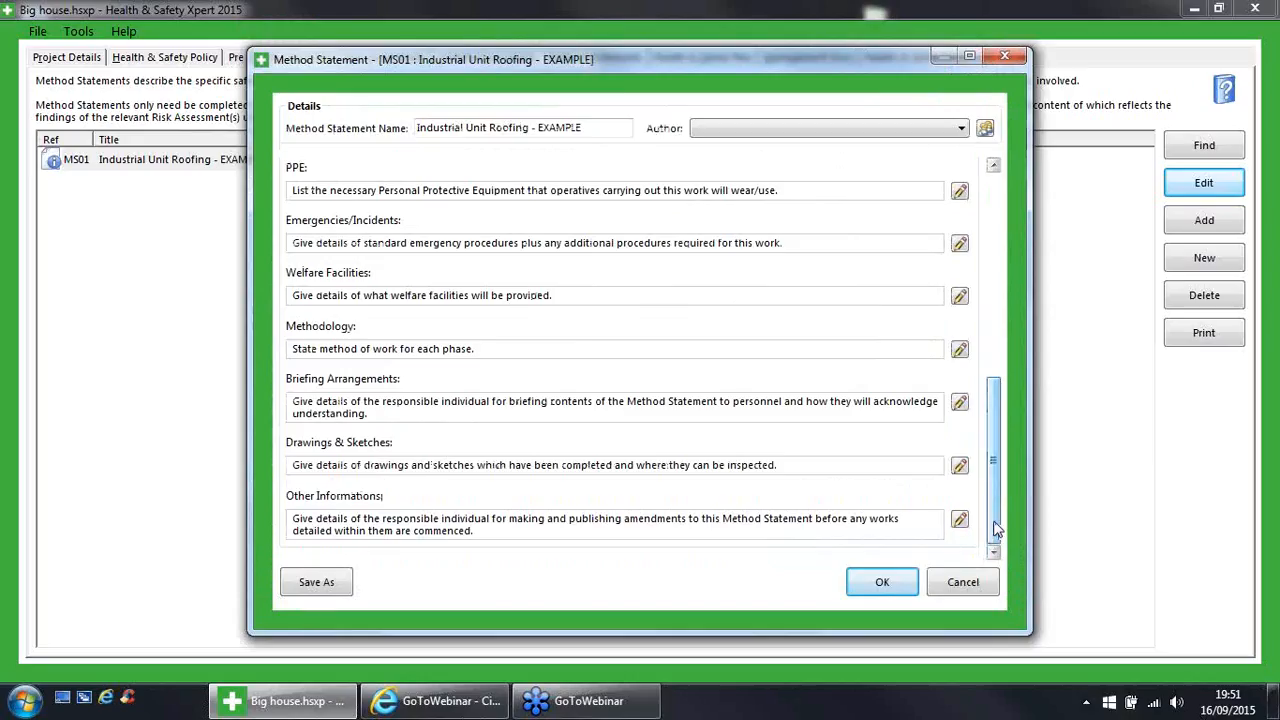
pyautogui.click(882, 582)
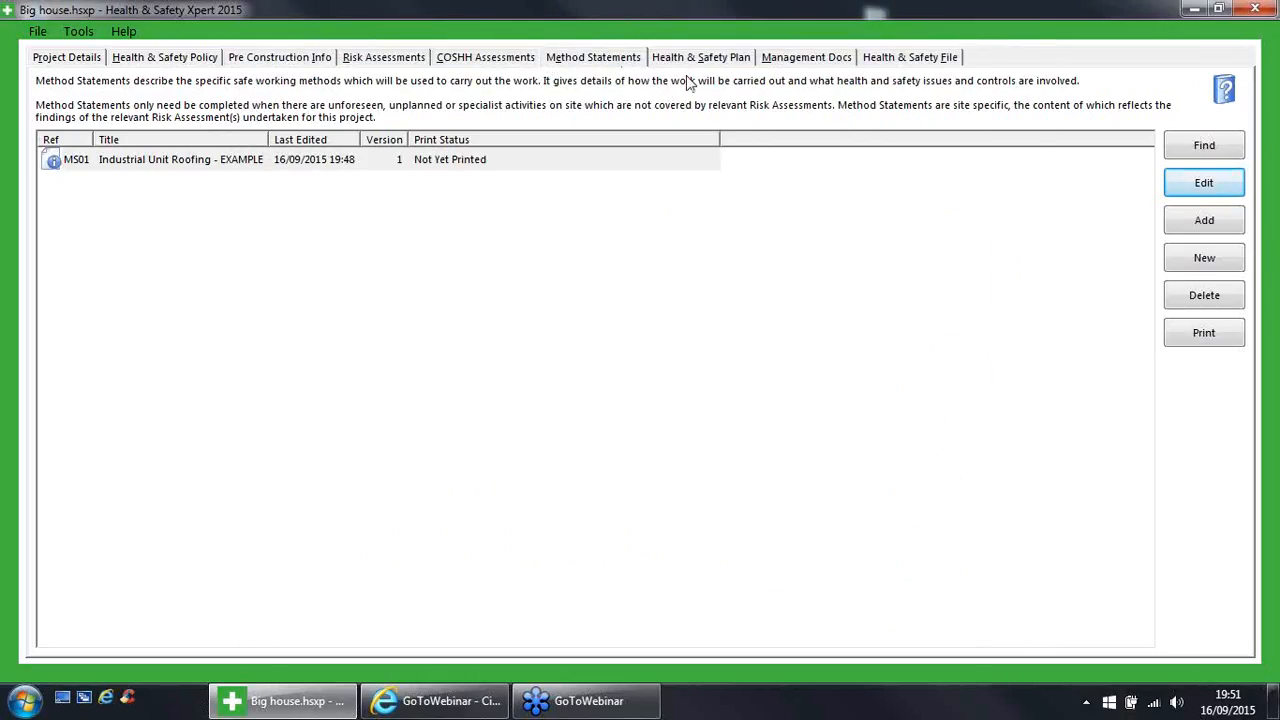
pyautogui.click(829, 63)
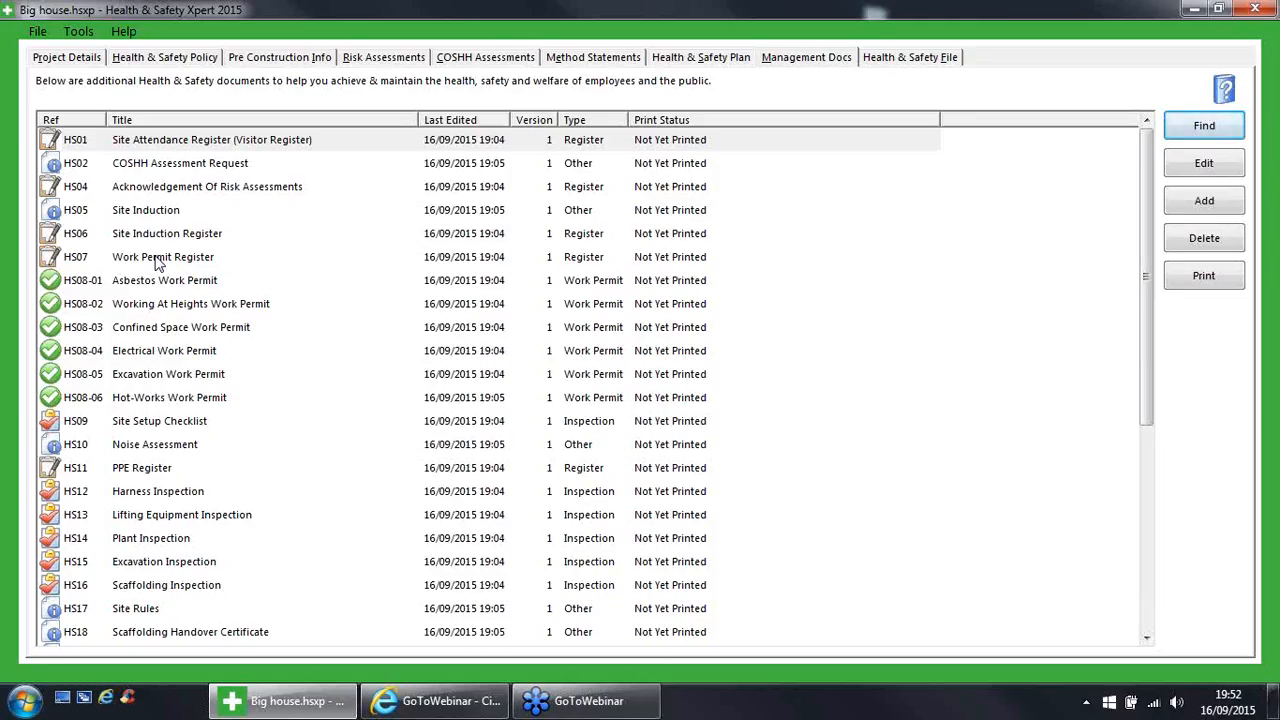
pyautogui.click(190, 237)
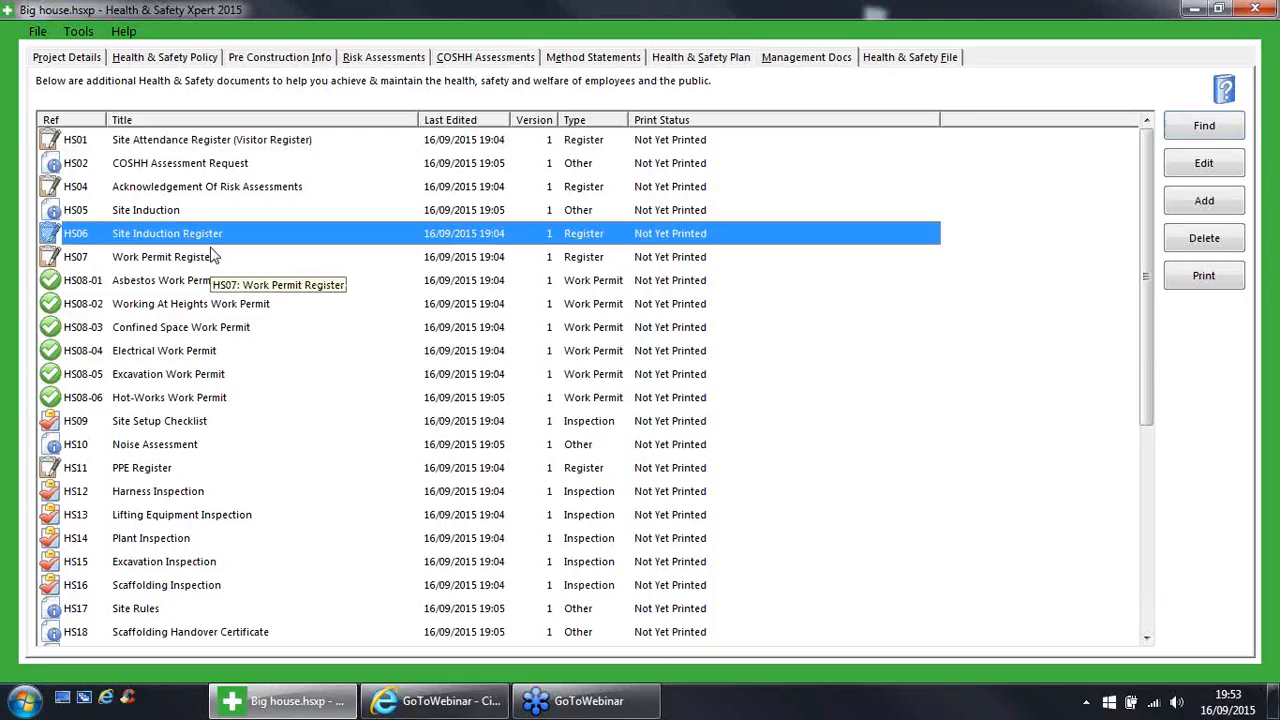
pyautogui.click(214, 214)
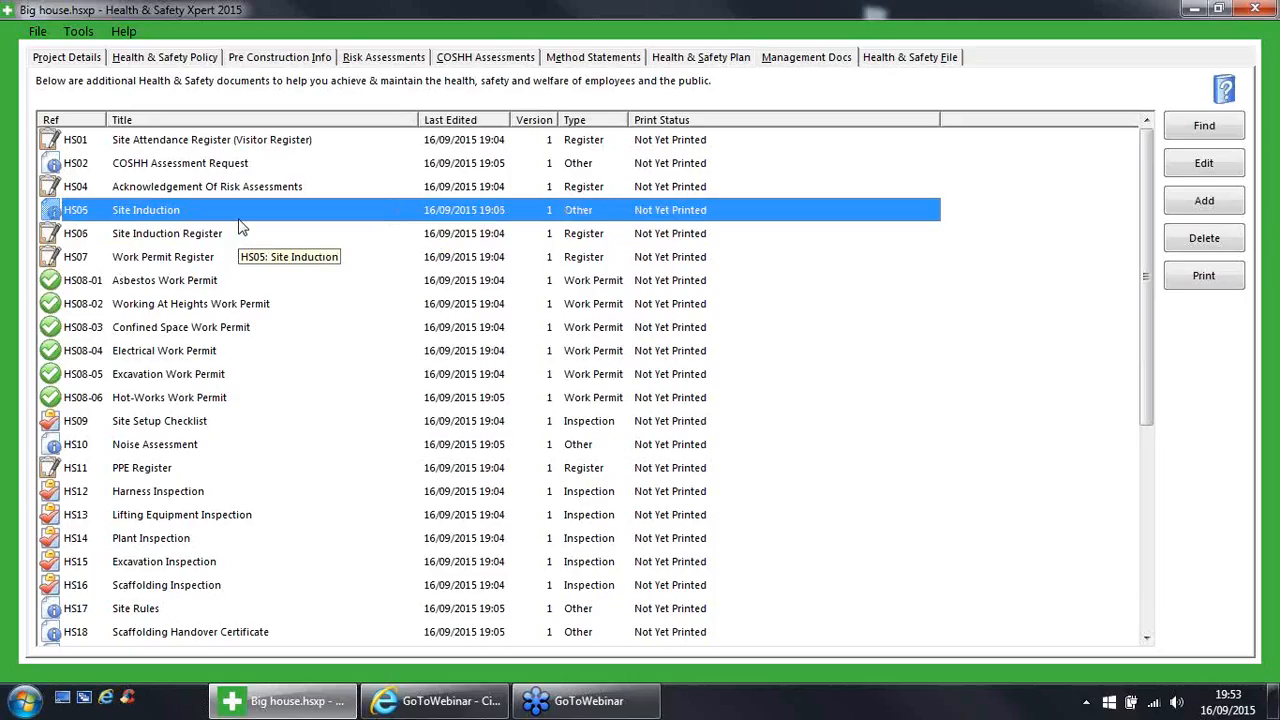
pyautogui.scroll(-4, 335, 390)
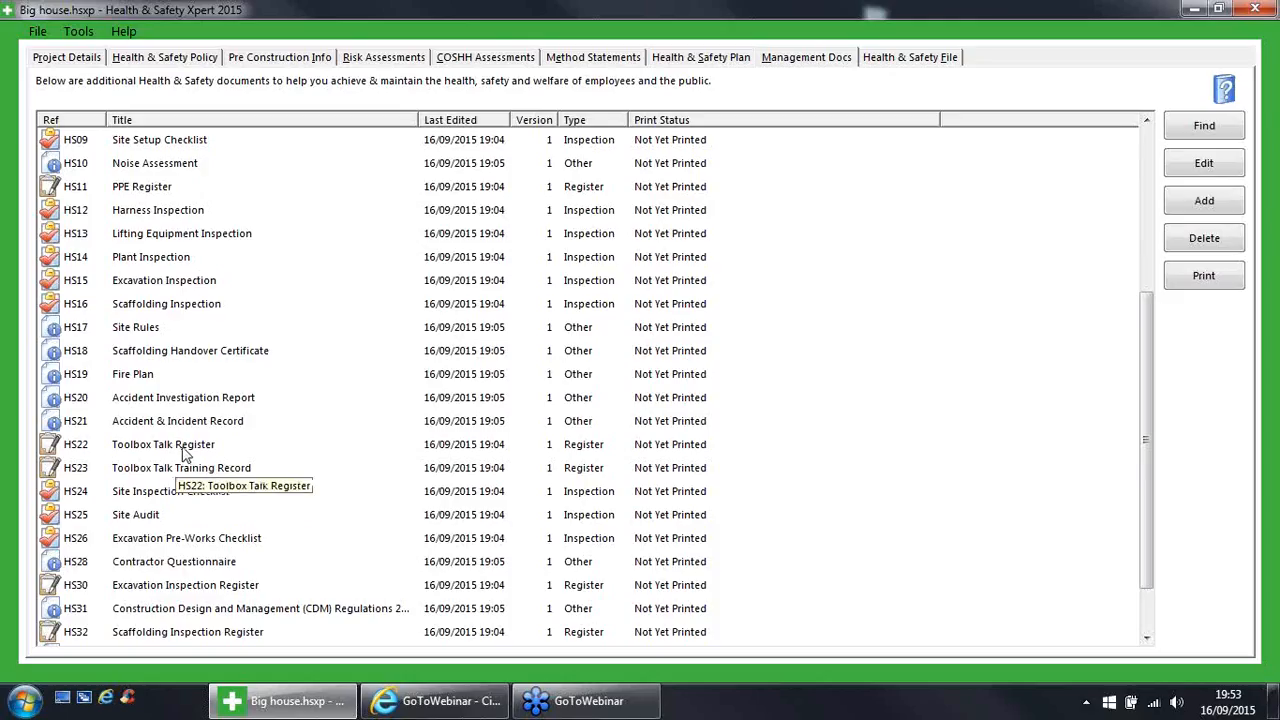
pyautogui.scroll(3, 175, 450)
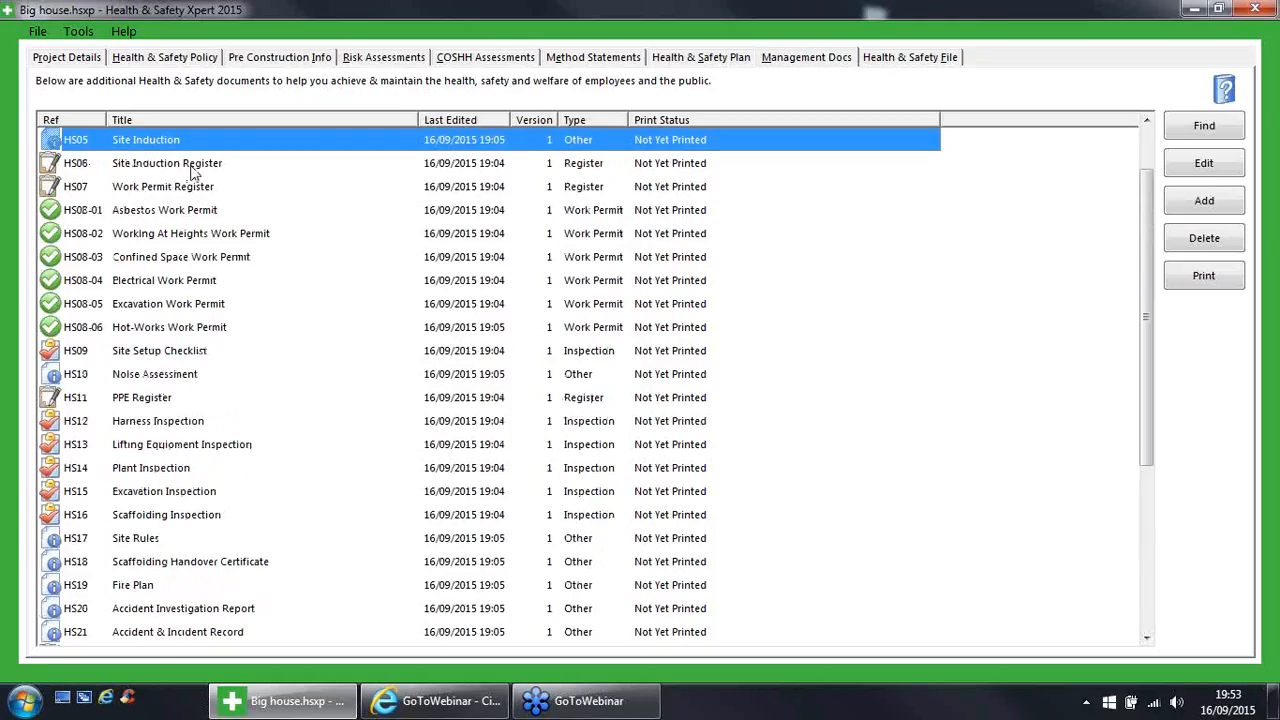
pyautogui.scroll(1, 224, 192)
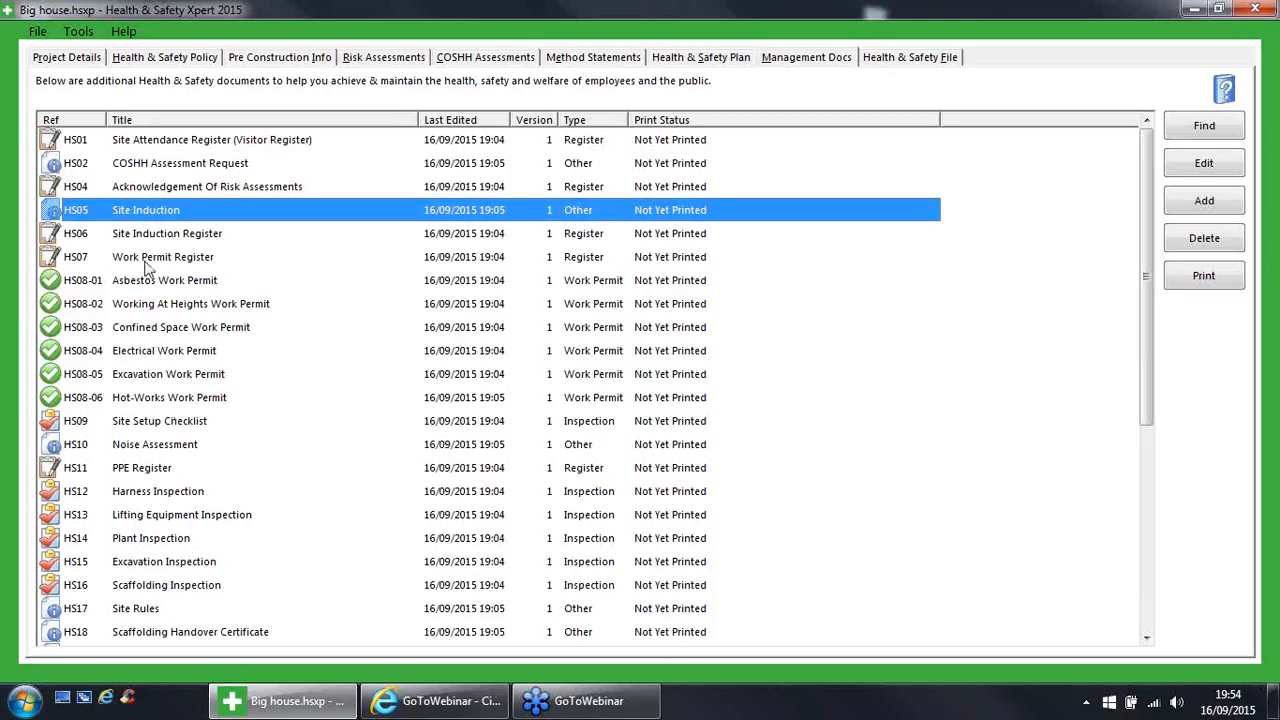
pyautogui.click(144, 260)
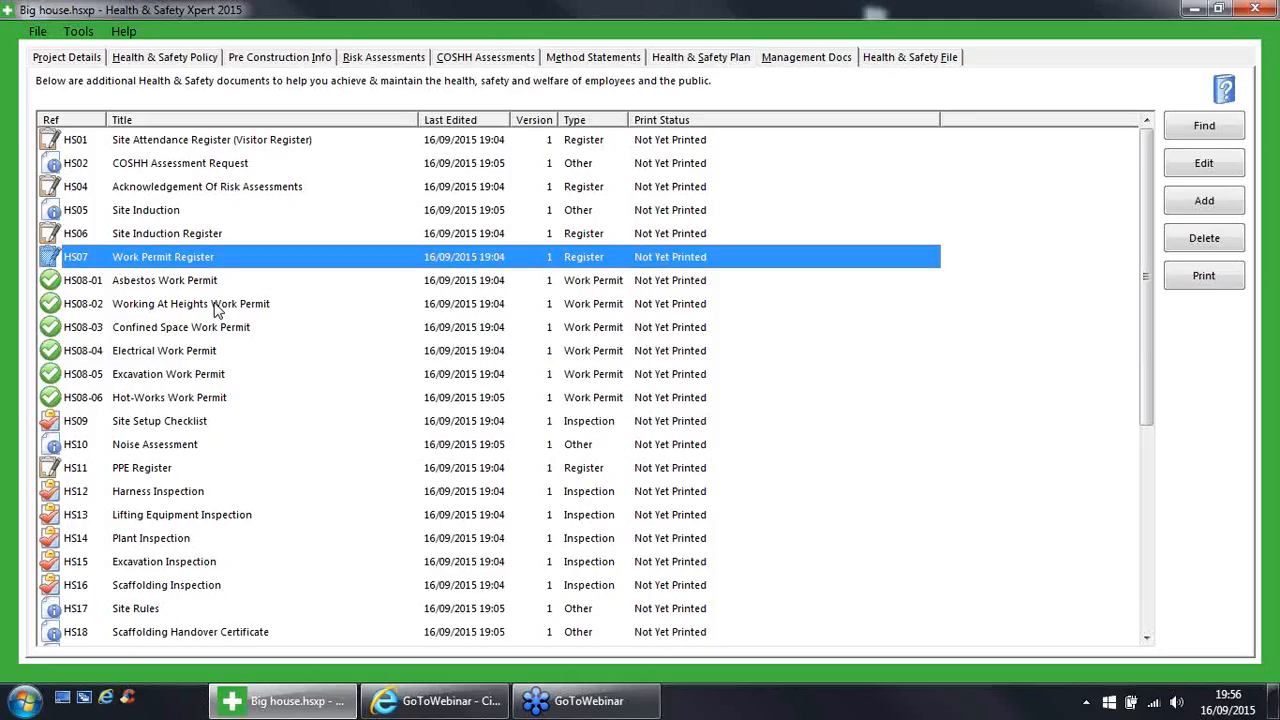
pyautogui.click(172, 421)
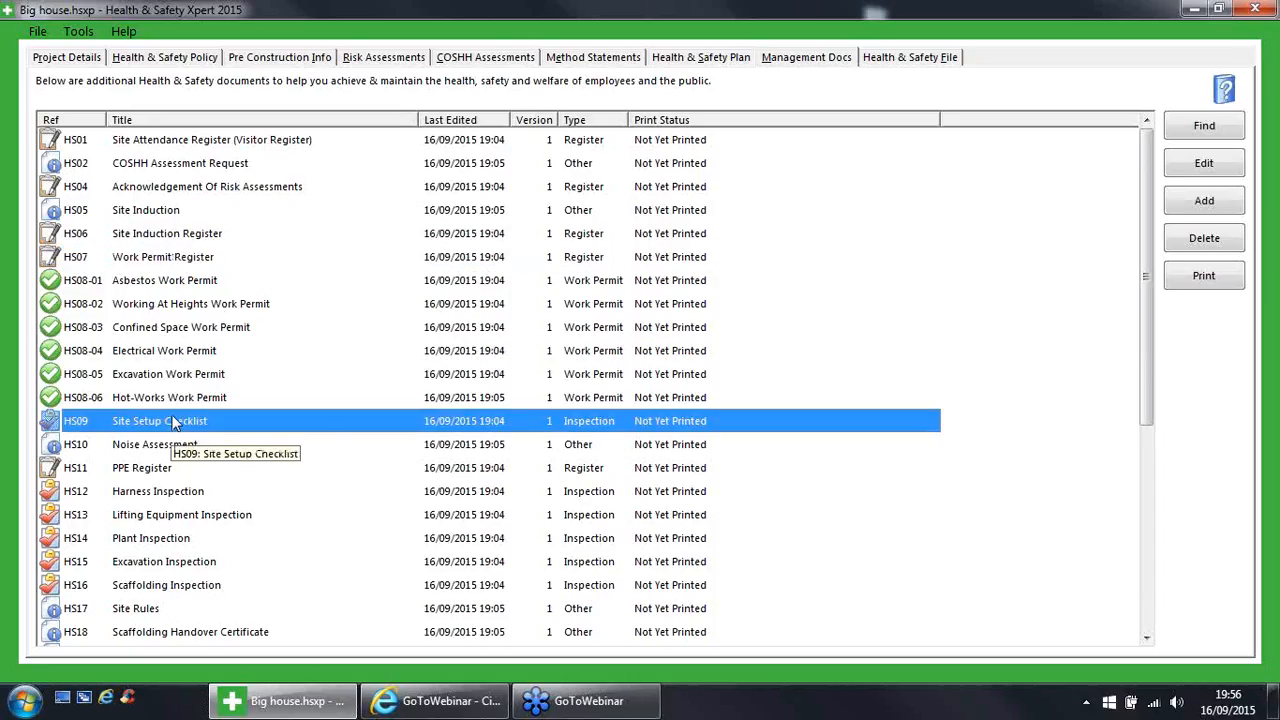
pyautogui.scroll(-4, 172, 421)
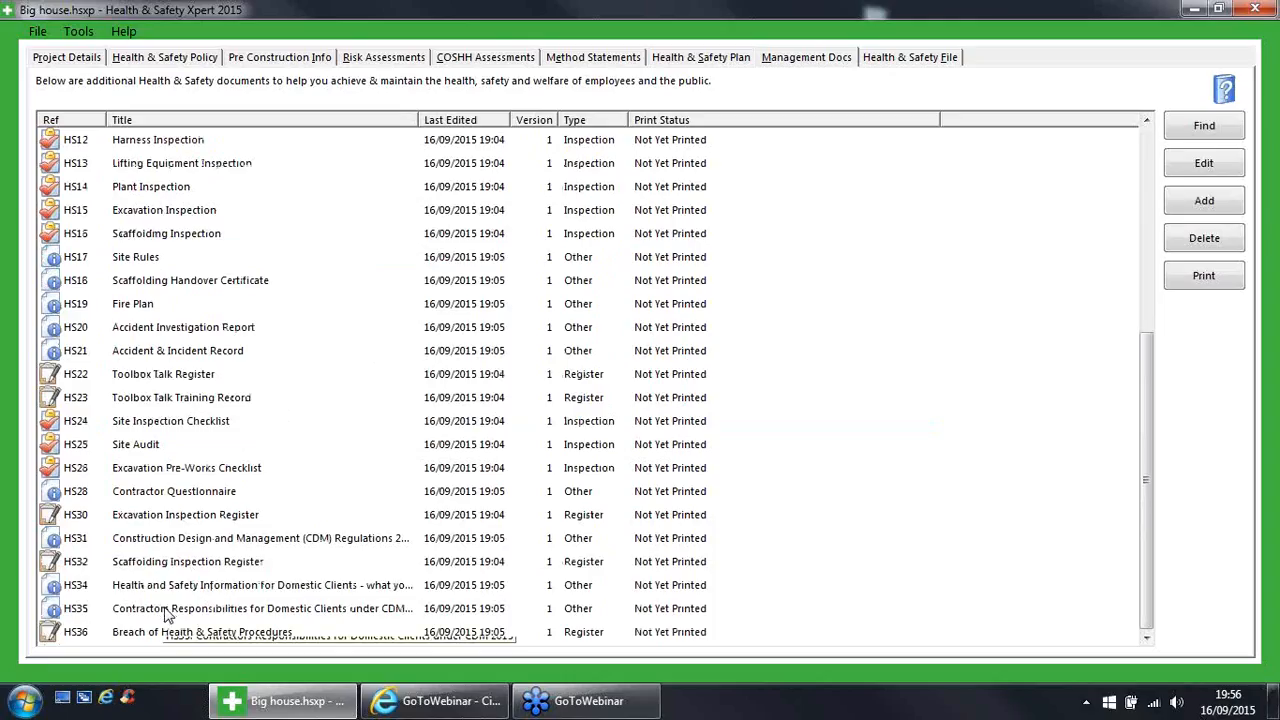
# Step: Select the HS24 Site Inspection Checklist and print it to a Word document
pyautogui.click(172, 428)
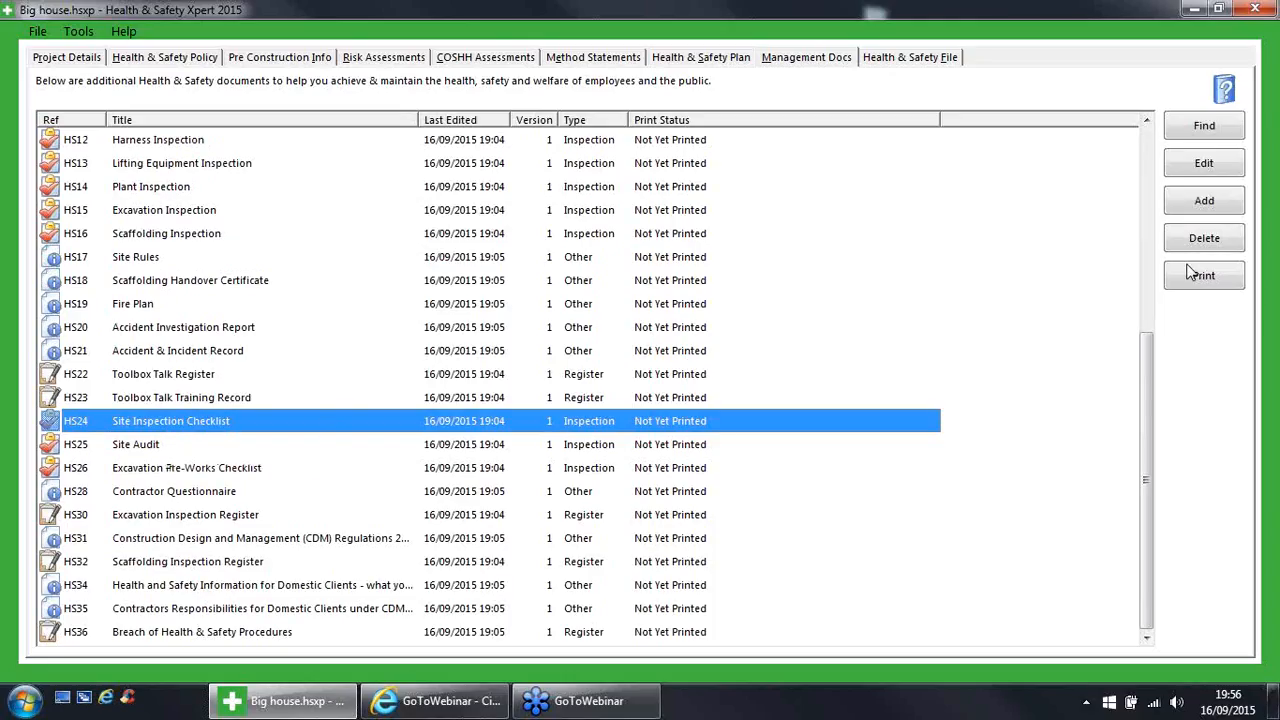
pyautogui.click(1220, 286)
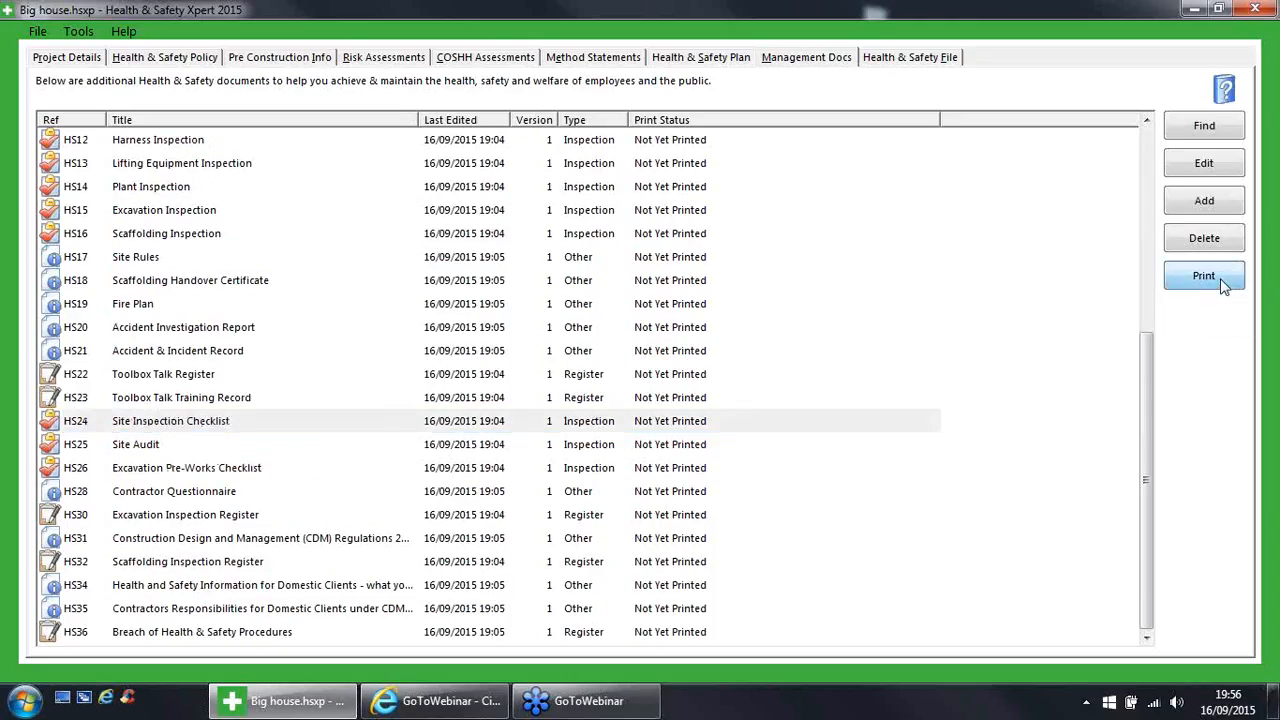
pyautogui.click(908, 324)
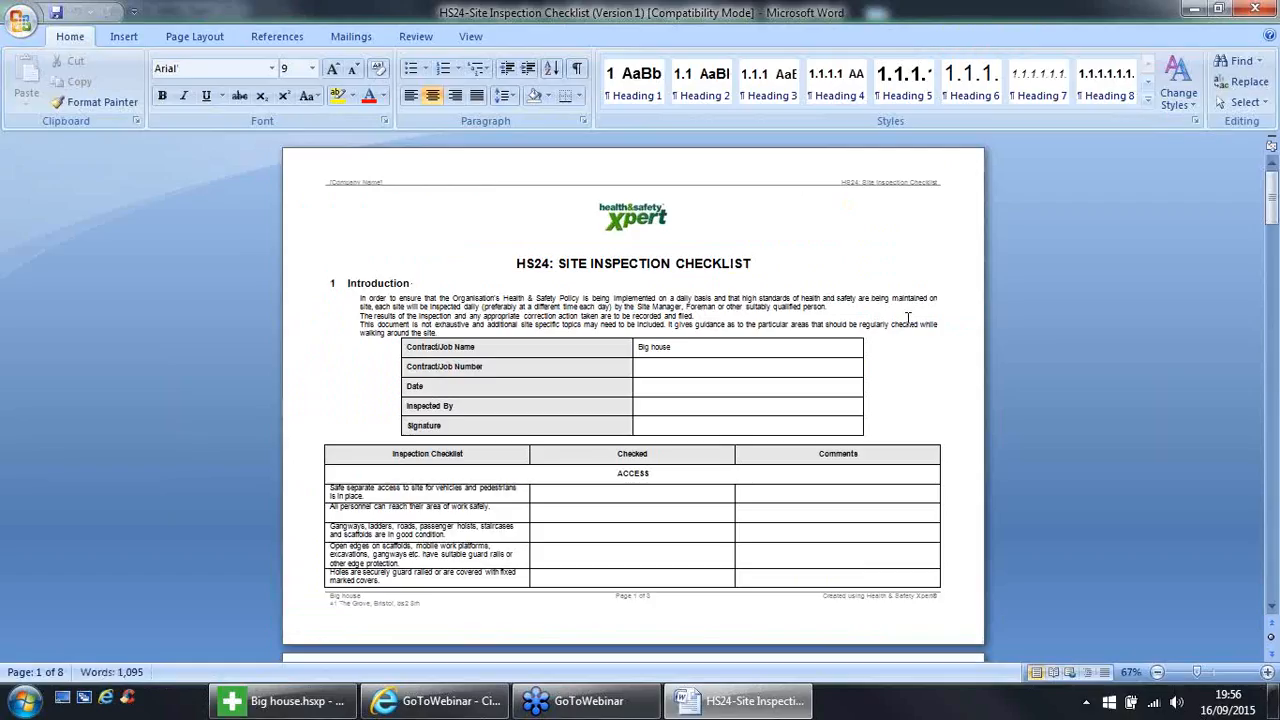
# Step: Zoom the HS24 checklist to 100% and read through its opening pages
pyautogui.click(466, 38)
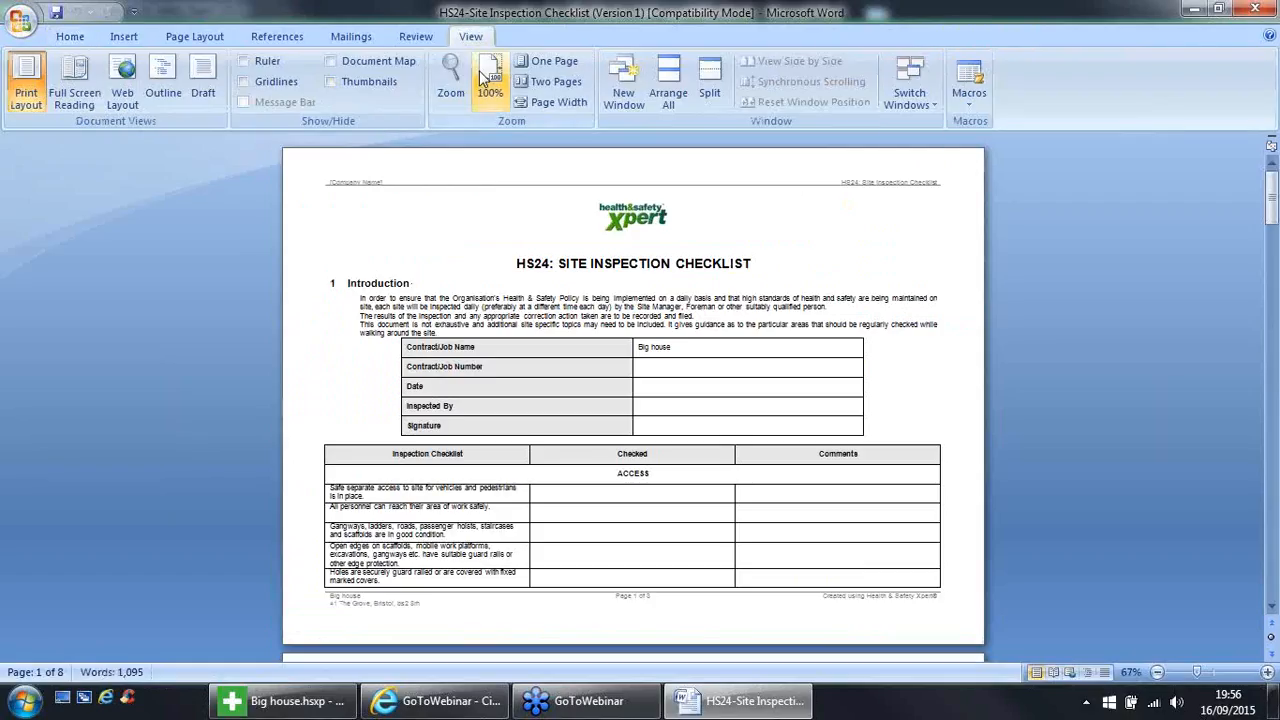
pyautogui.click(489, 80)
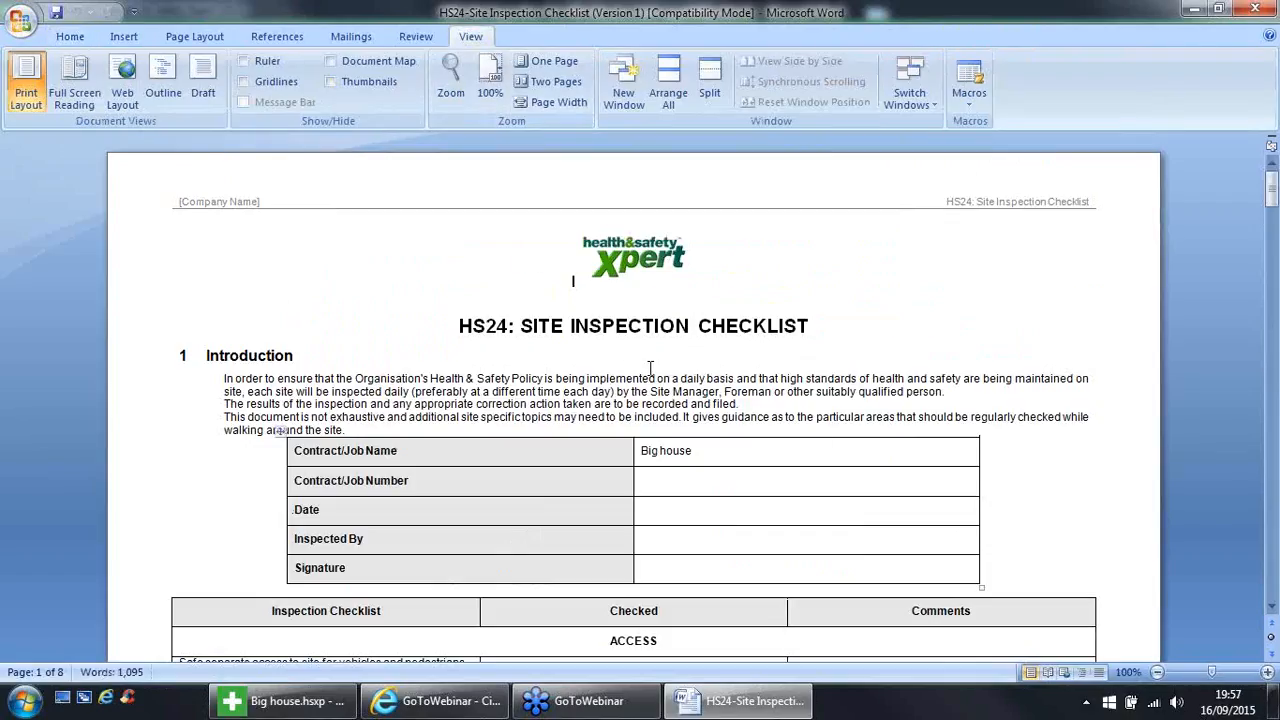
pyautogui.scroll(-5, 650, 368)
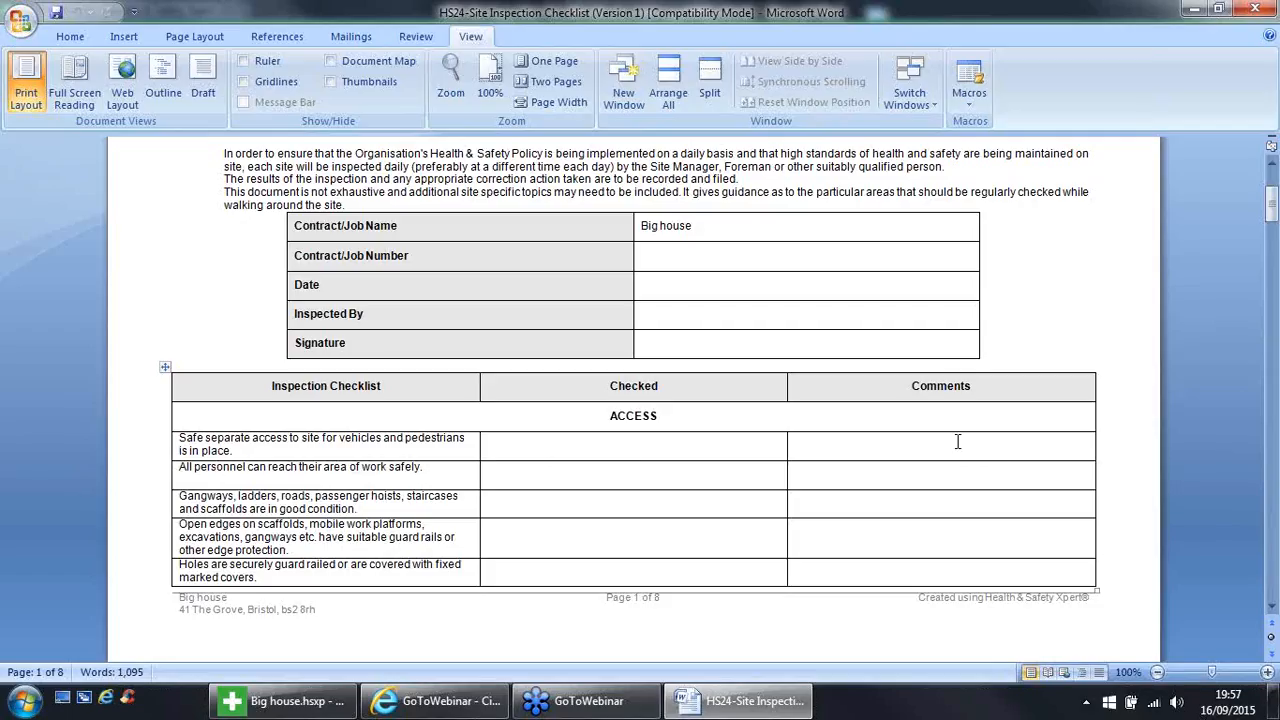
pyautogui.scroll(-8, 957, 441)
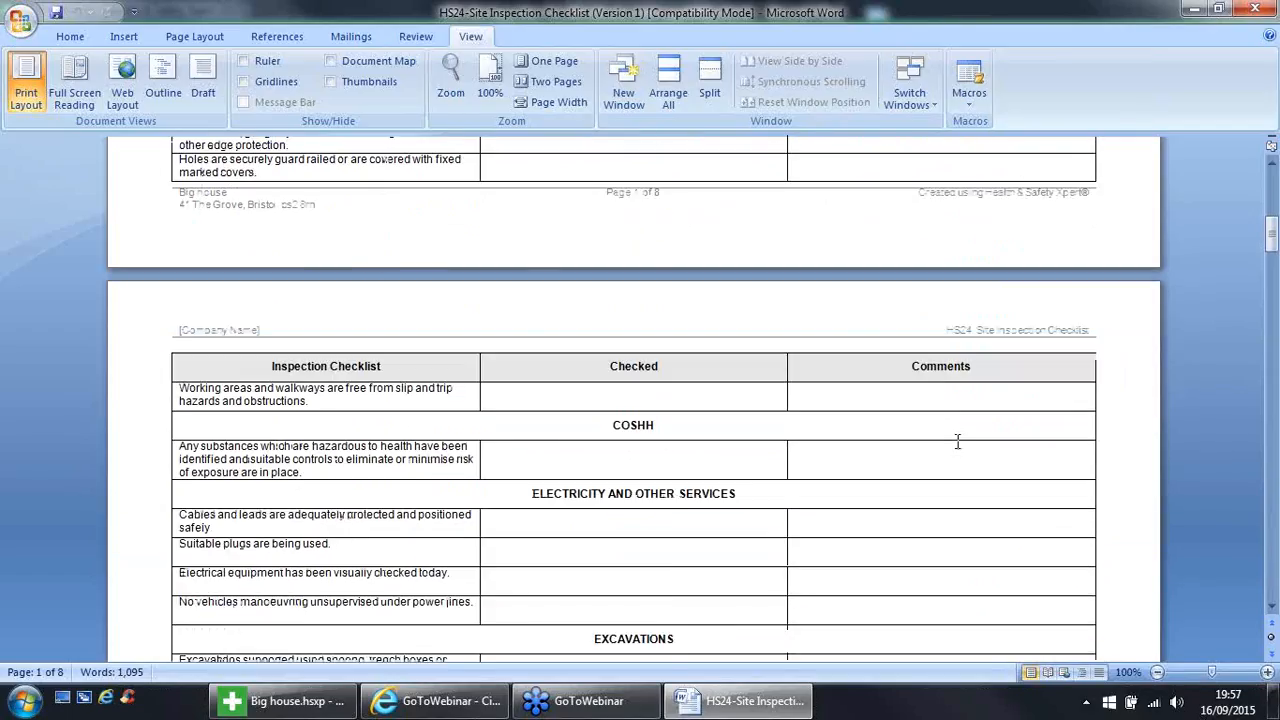
pyautogui.scroll(-1, 957, 441)
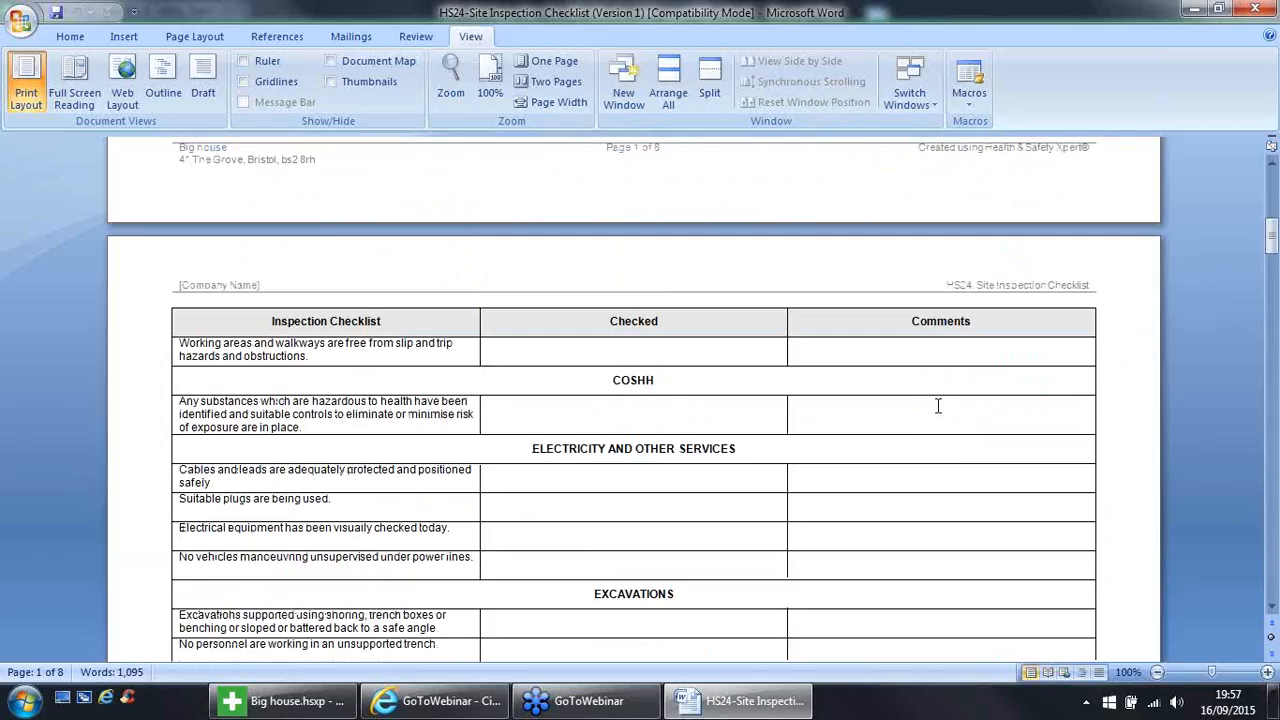
pyautogui.scroll(-1, 938, 405)
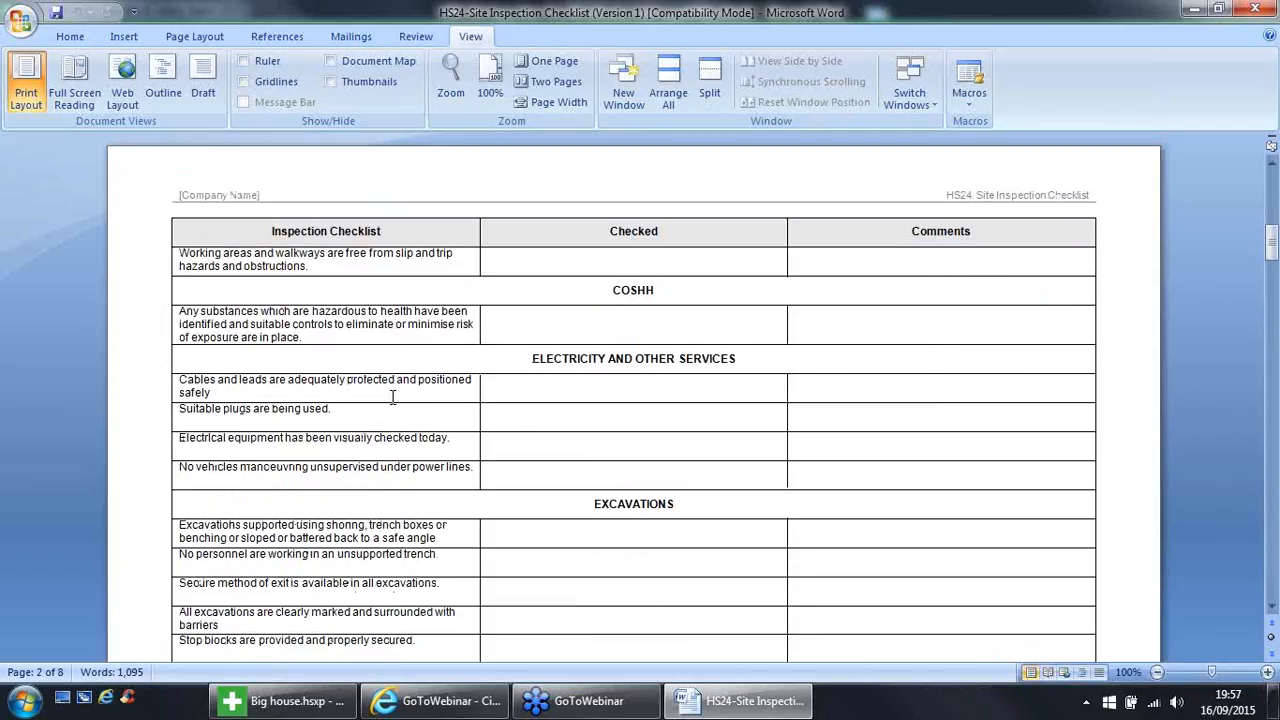
pyautogui.scroll(-2, 584, 450)
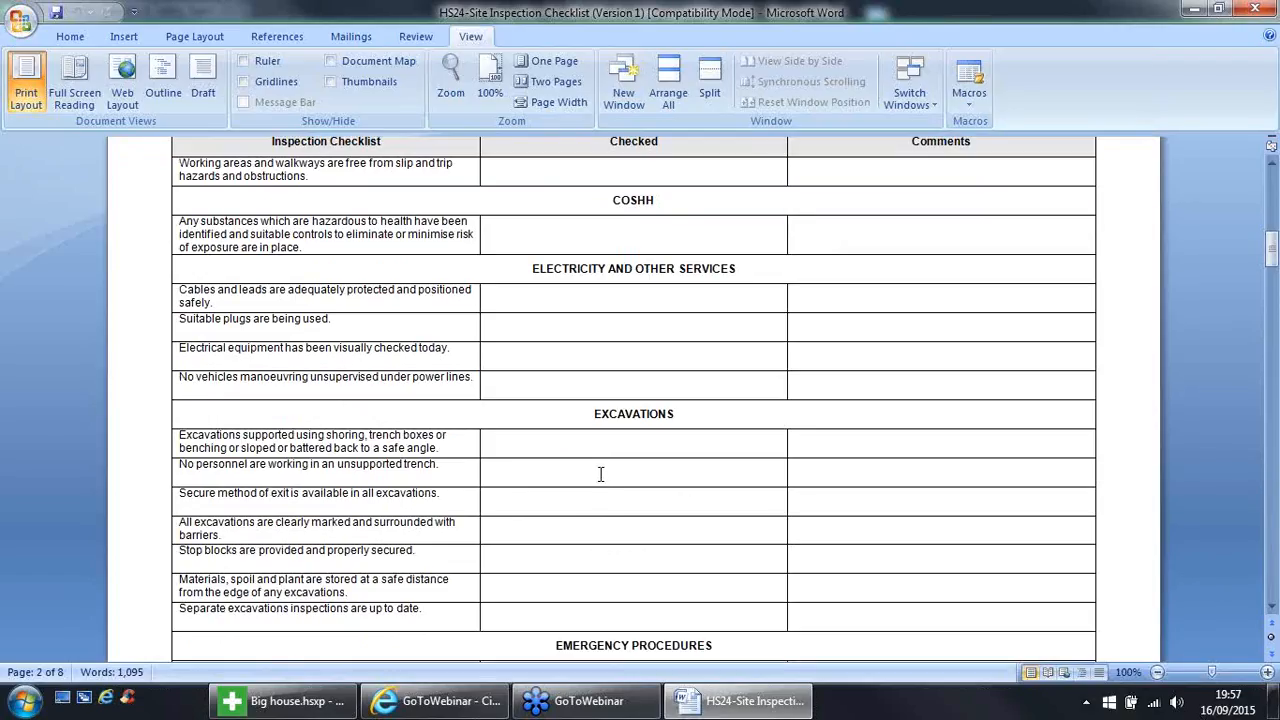
pyautogui.scroll(-1, 600, 474)
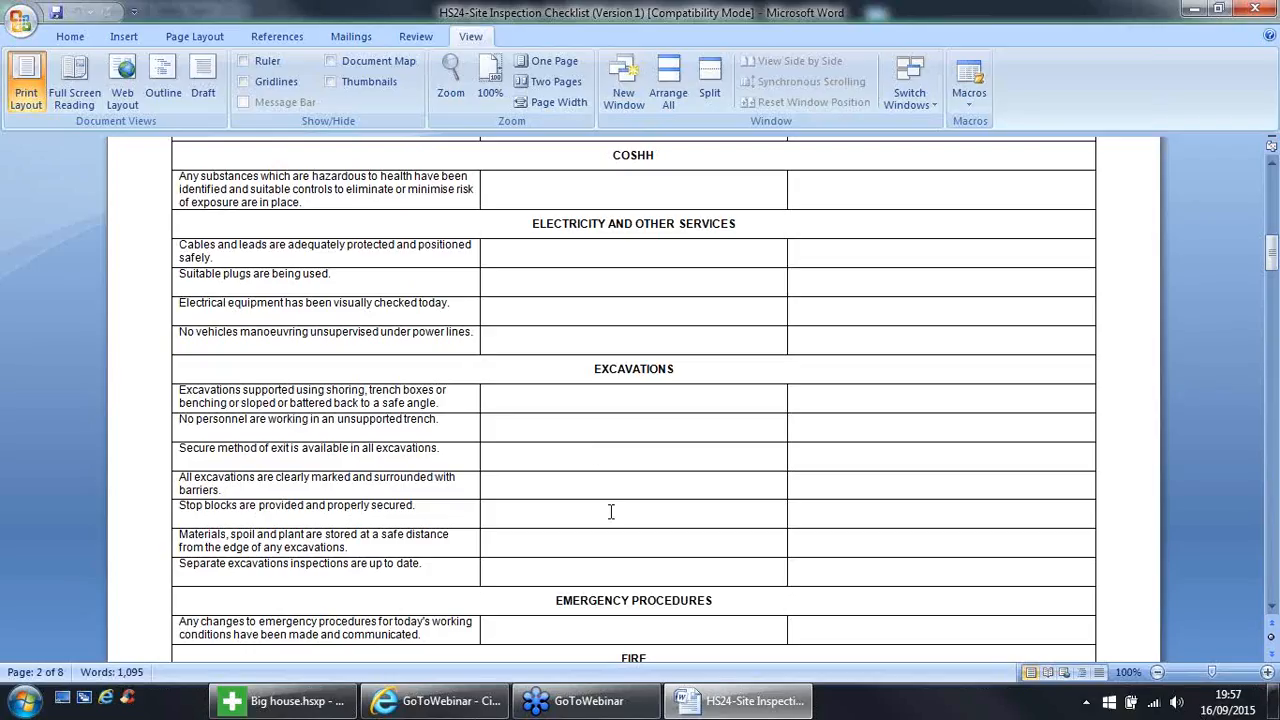
pyautogui.scroll(-1, 659, 484)
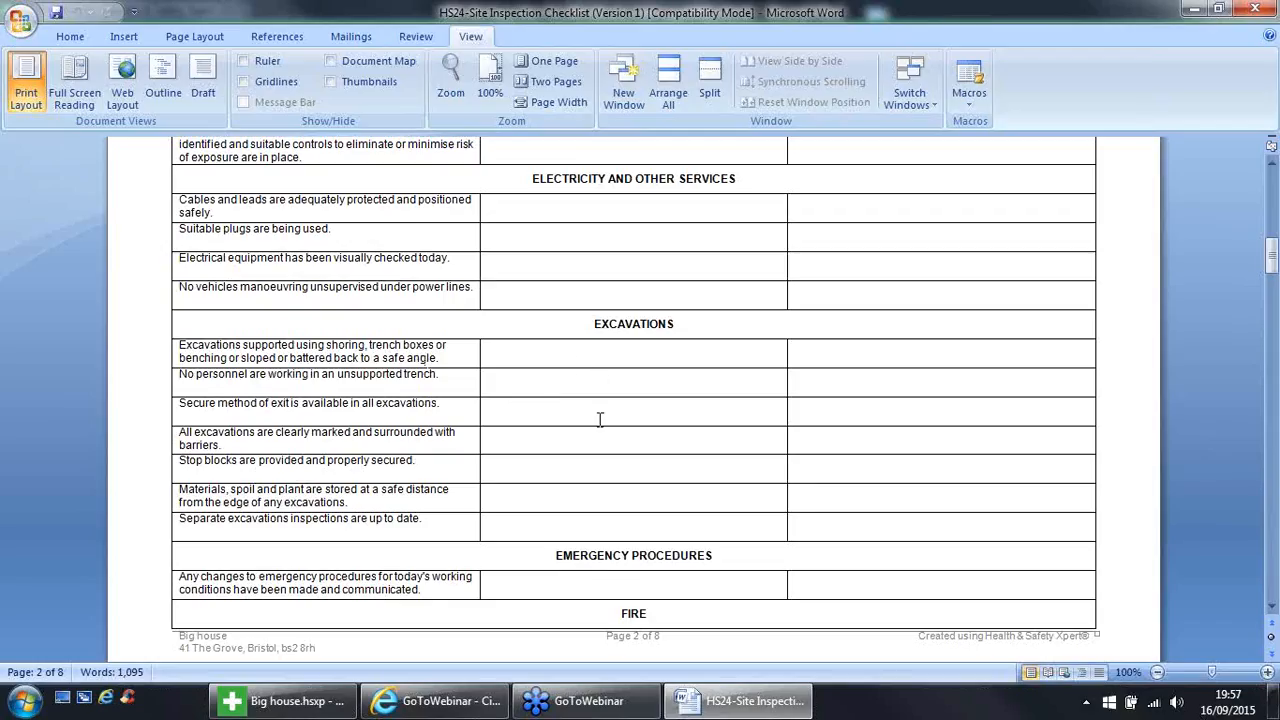
pyautogui.scroll(-3, 660, 496)
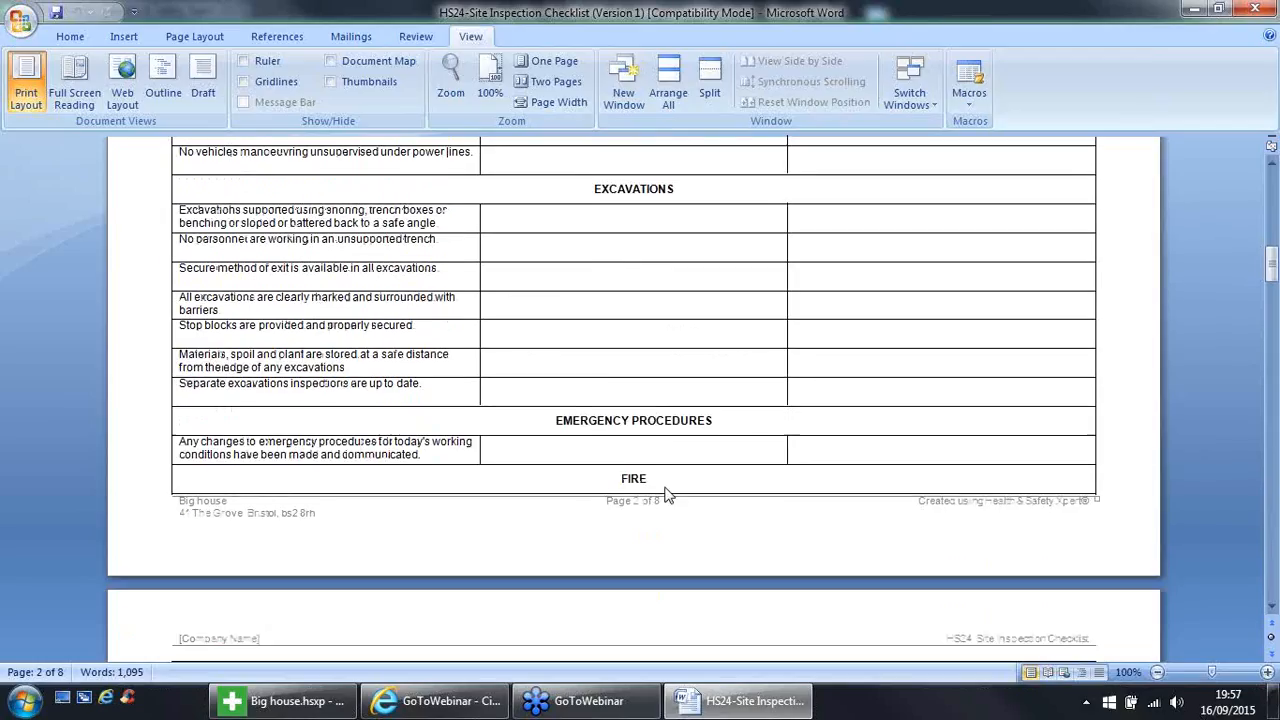
pyautogui.scroll(-7, 668, 496)
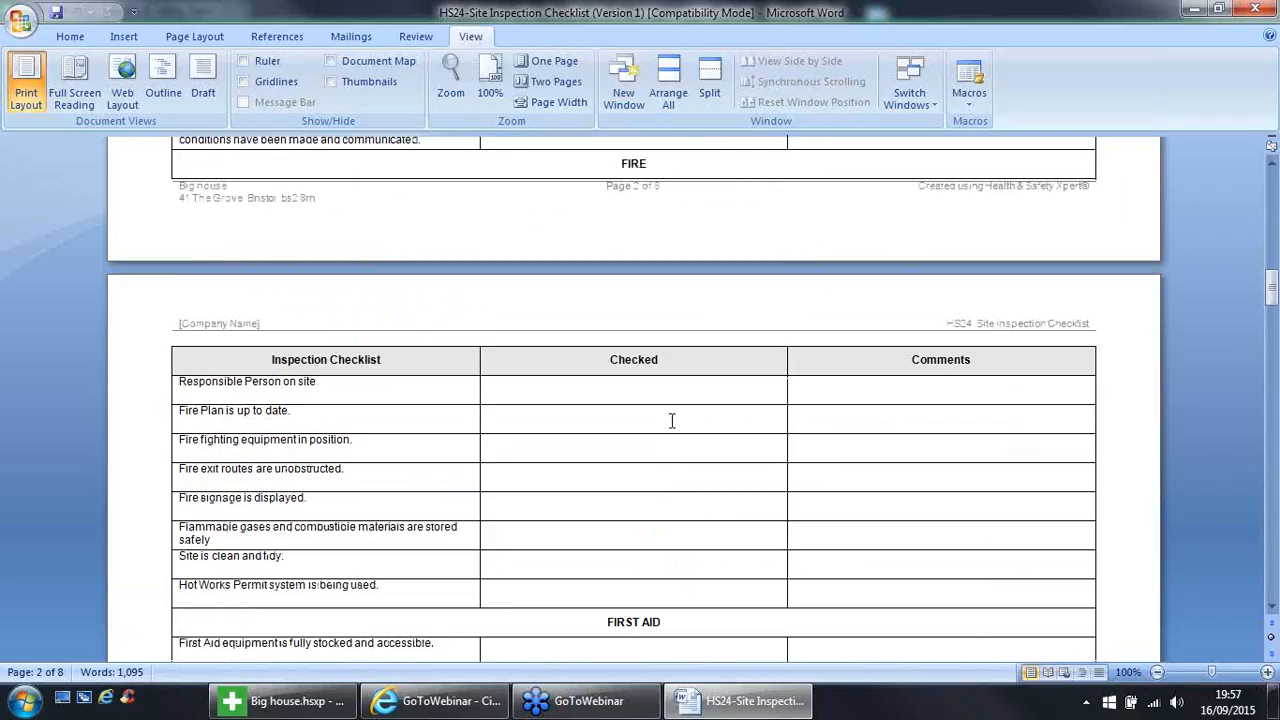
# Step: Read the rest of the HS24 checklist to page 8, then close Word
pyautogui.scroll(-7, 670, 400)
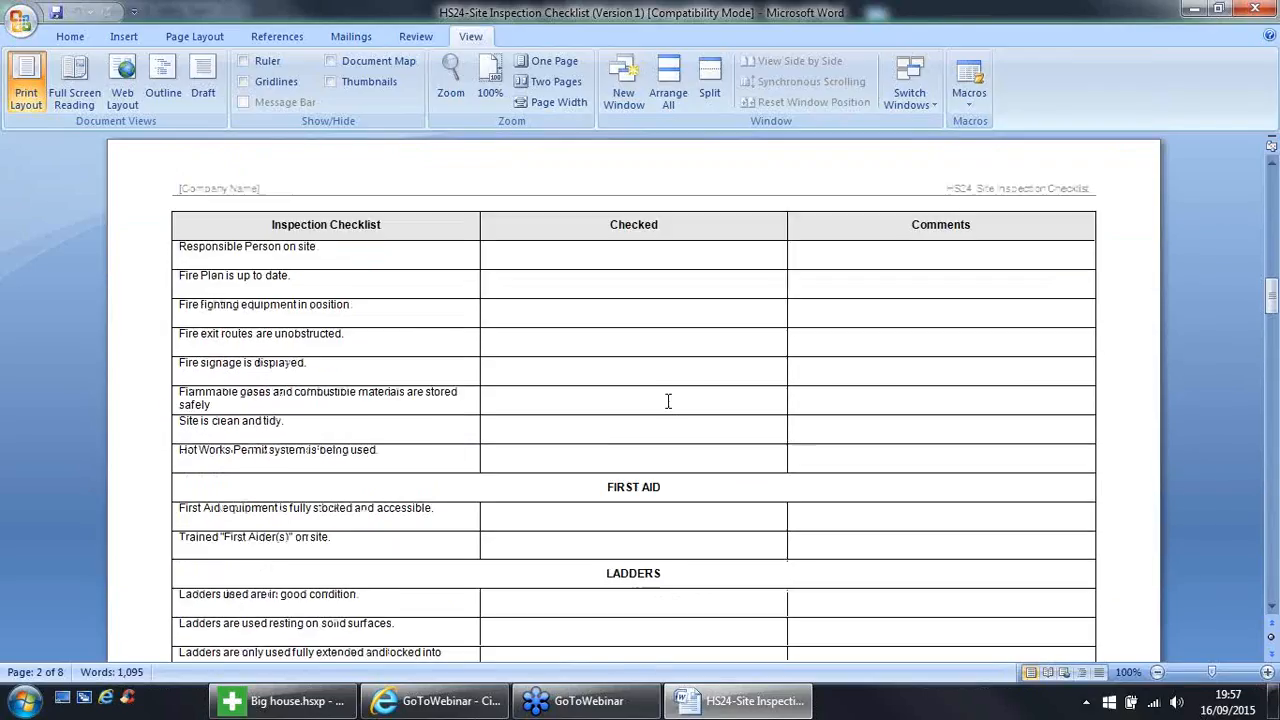
pyautogui.scroll(-11, 666, 404)
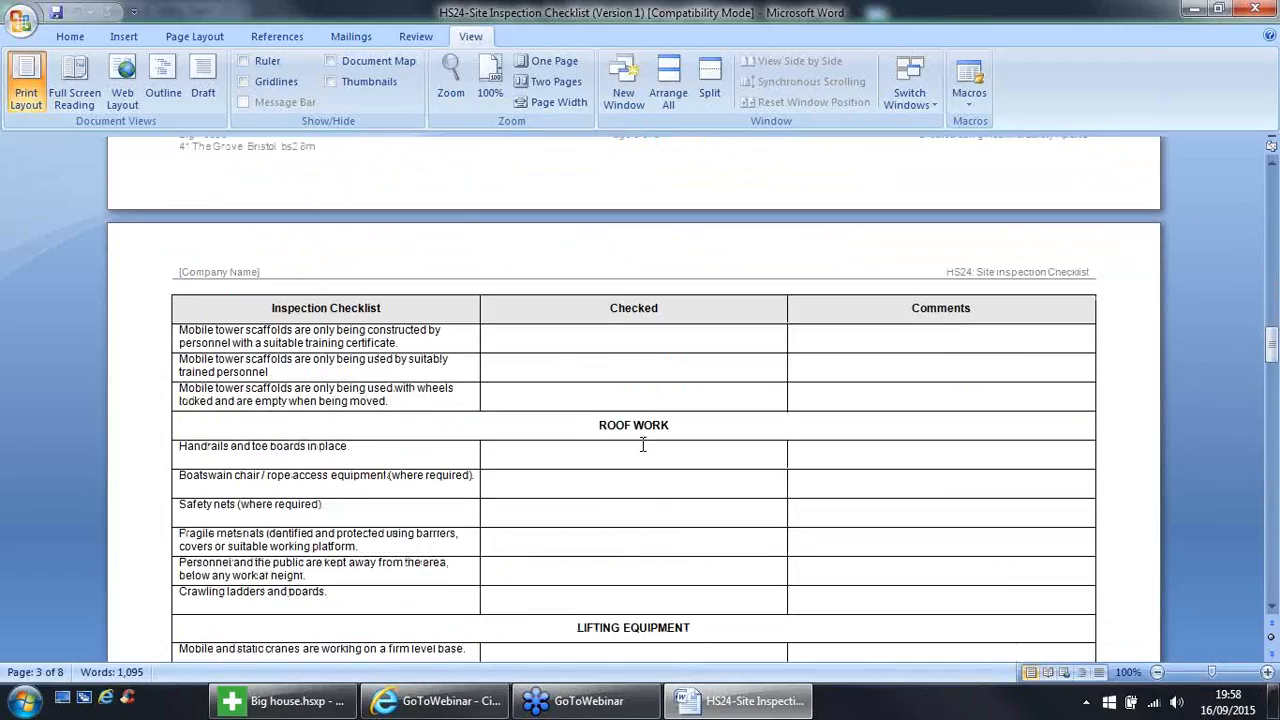
pyautogui.scroll(-4, 643, 445)
pyautogui.scroll(-2, 640, 399)
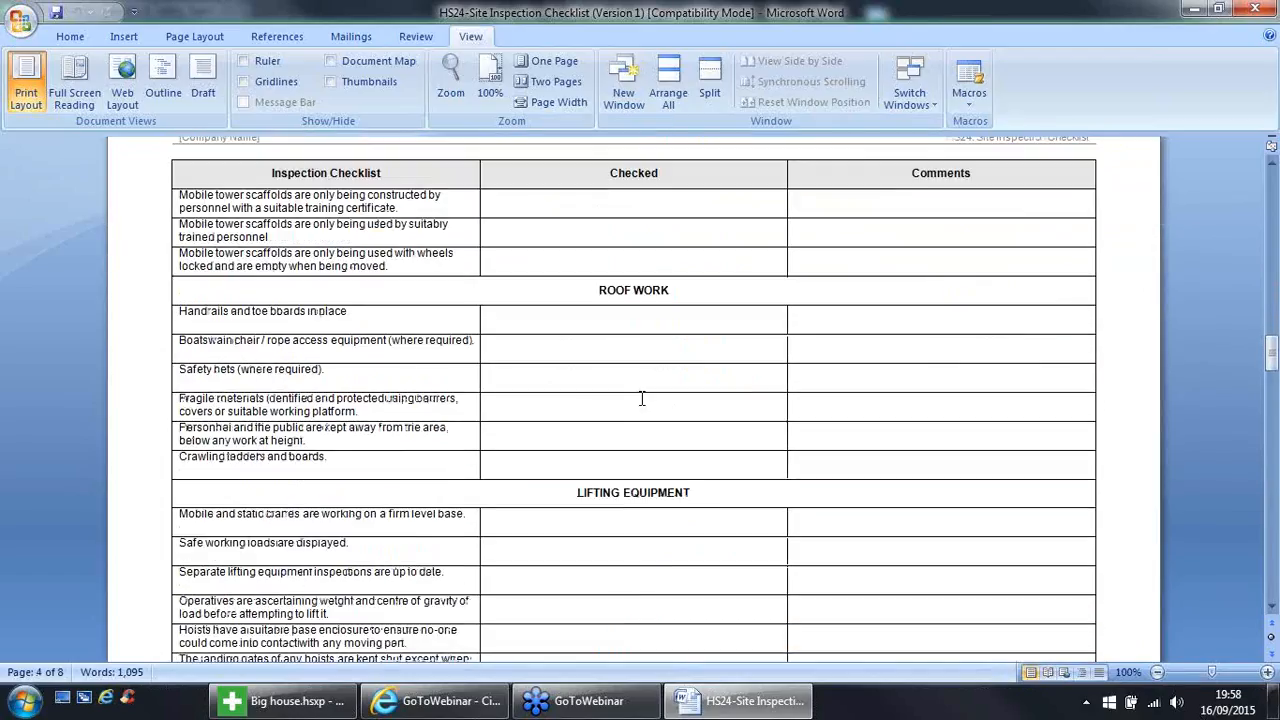
pyautogui.scroll(-13, 642, 400)
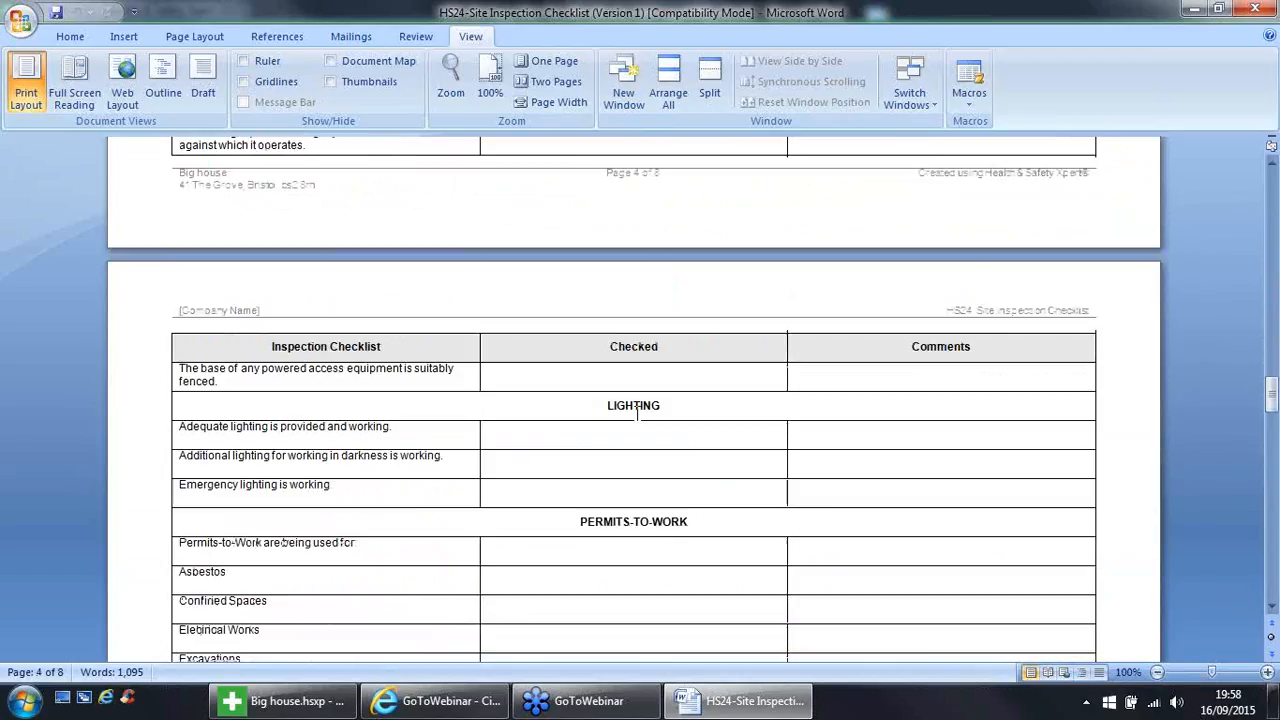
pyautogui.scroll(-2, 681, 420)
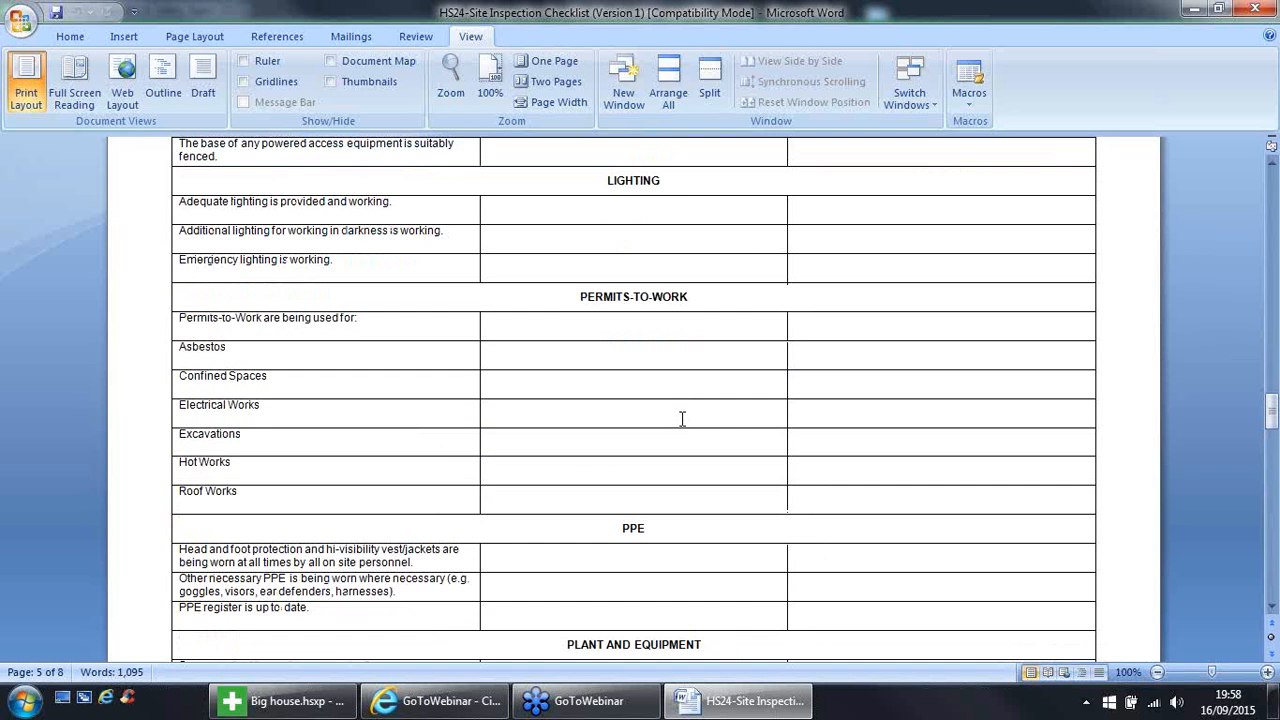
pyautogui.scroll(-11, 684, 416)
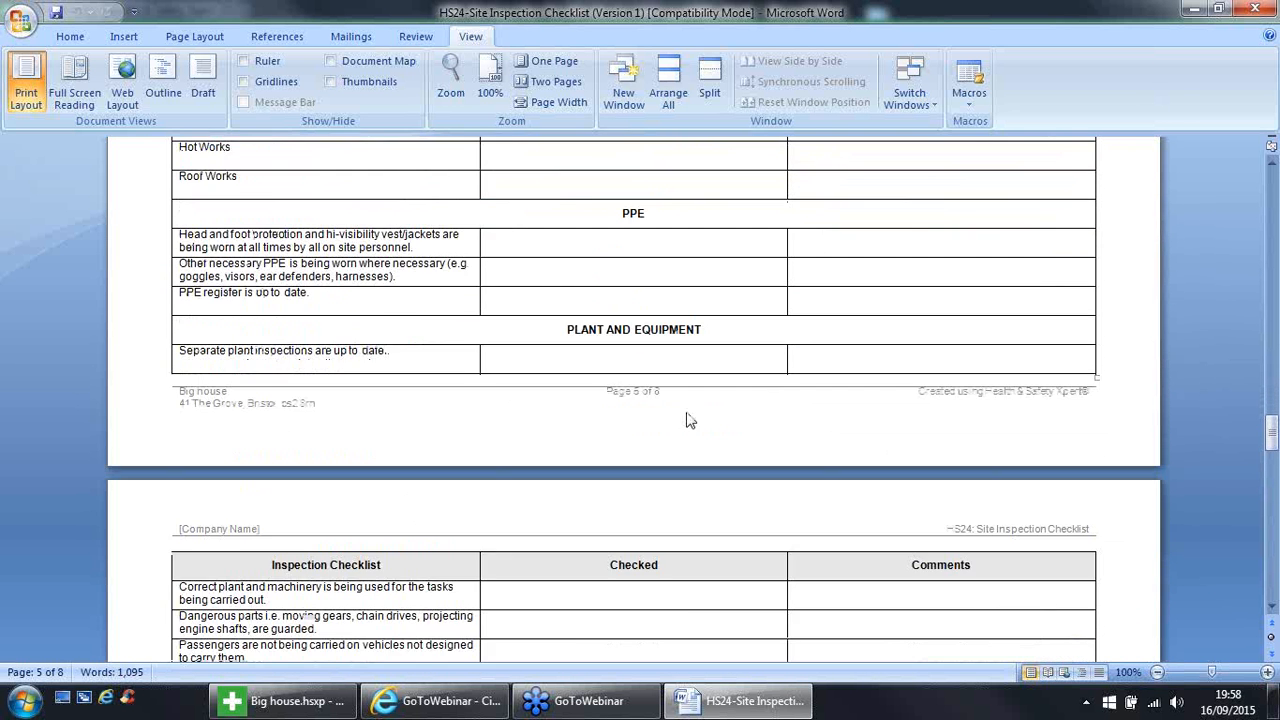
pyautogui.scroll(-20, 688, 414)
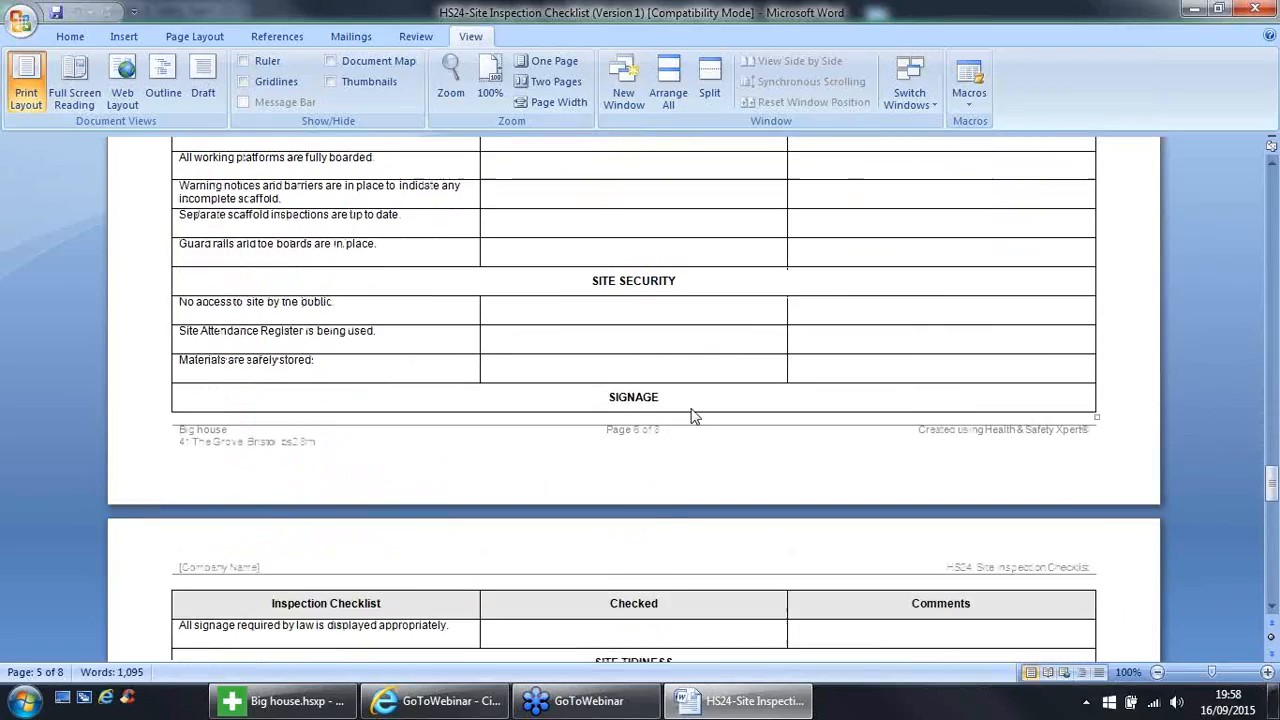
pyautogui.scroll(-3, 688, 415)
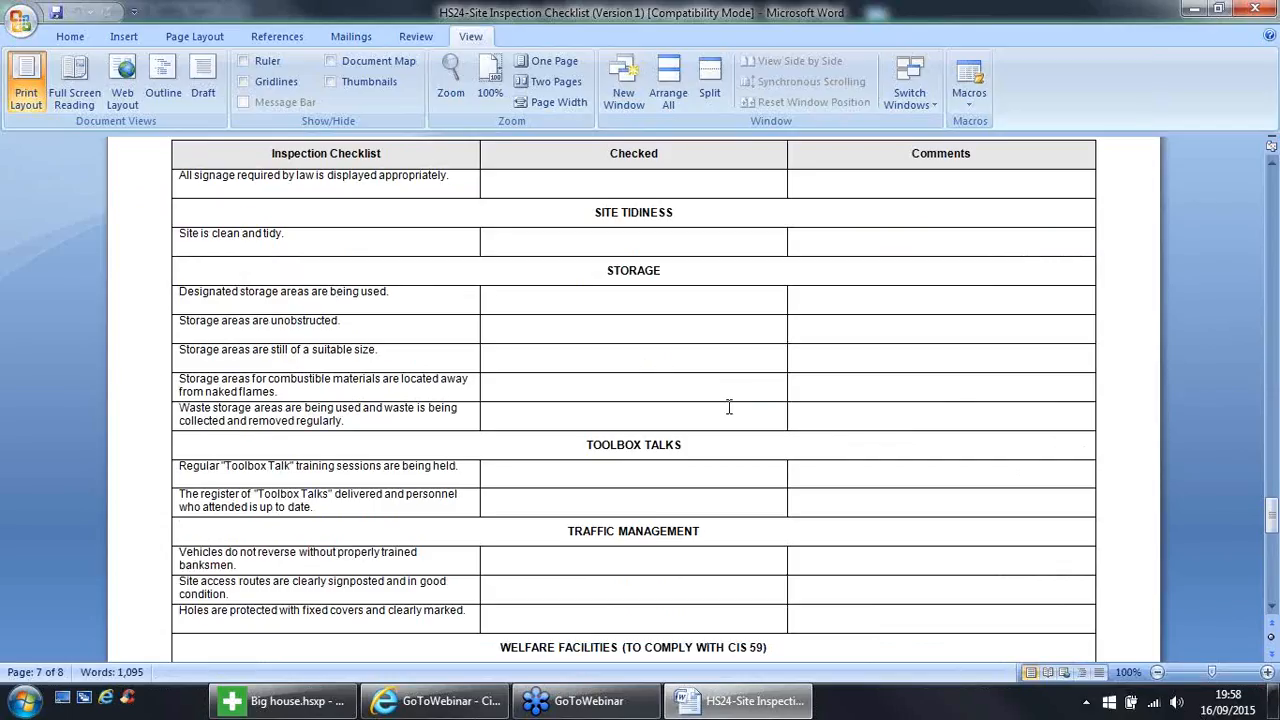
pyautogui.scroll(-5, 732, 406)
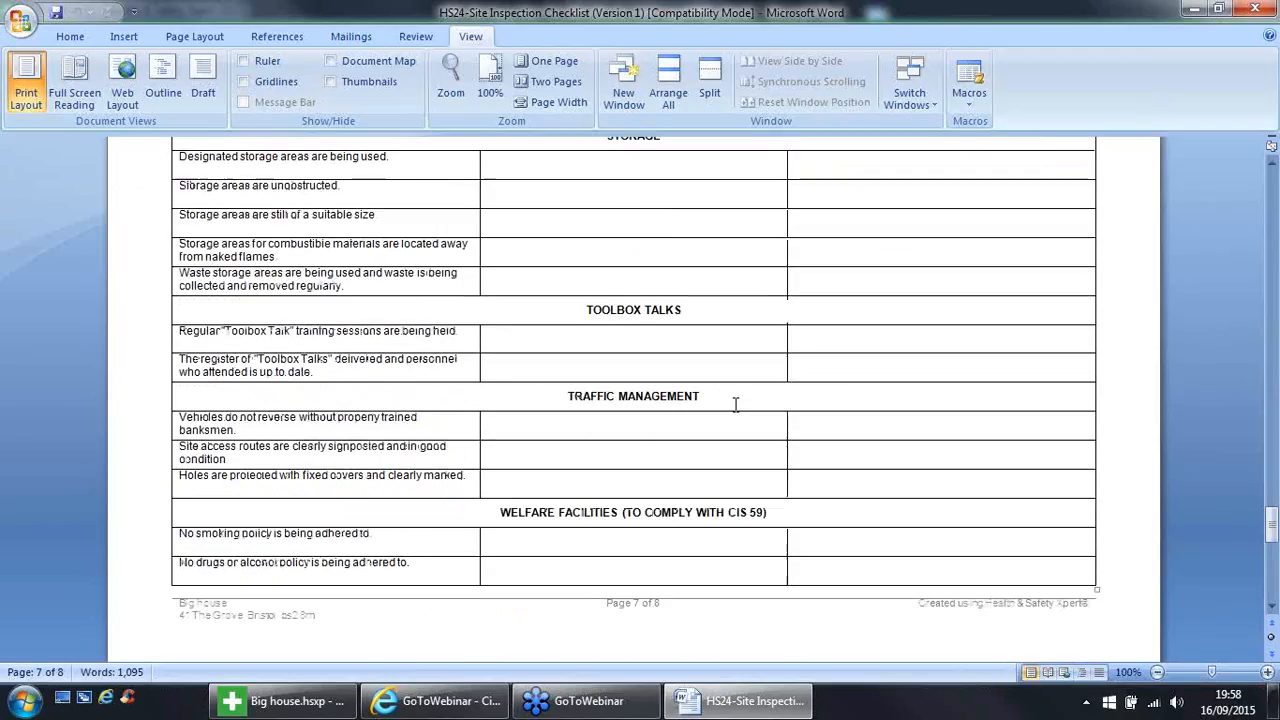
pyautogui.scroll(-10, 735, 404)
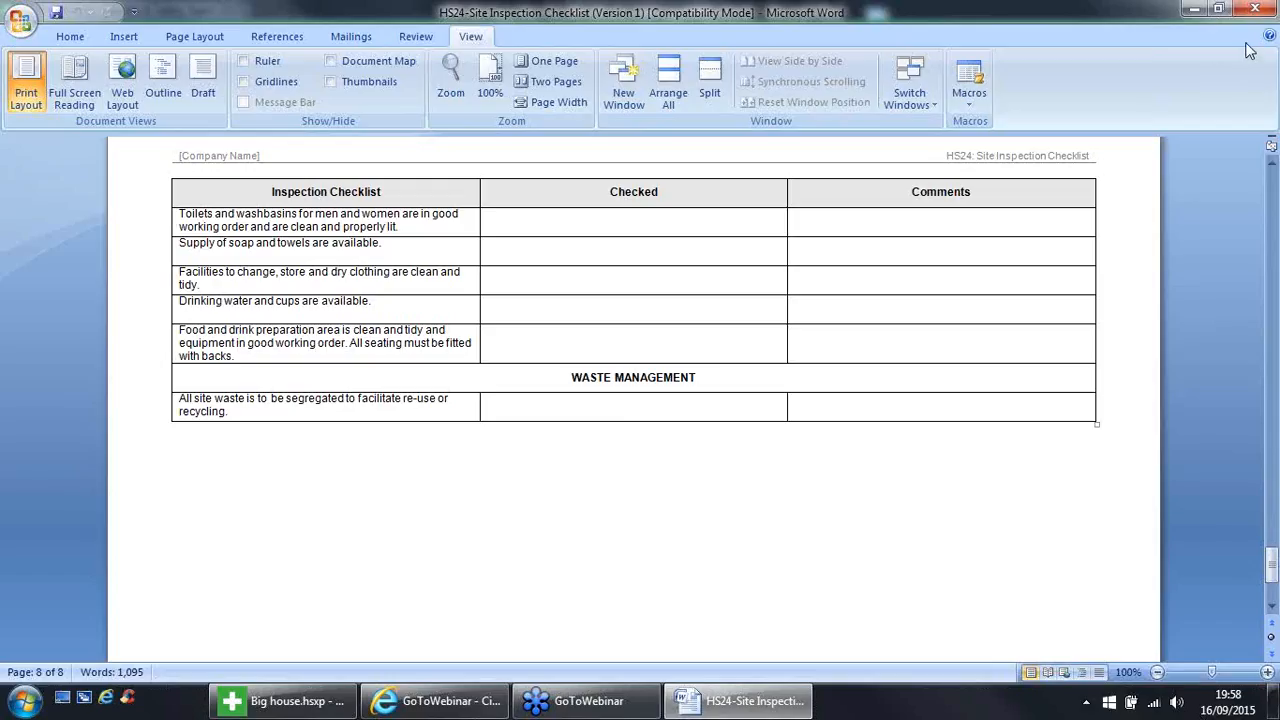
pyautogui.click(1258, 10)
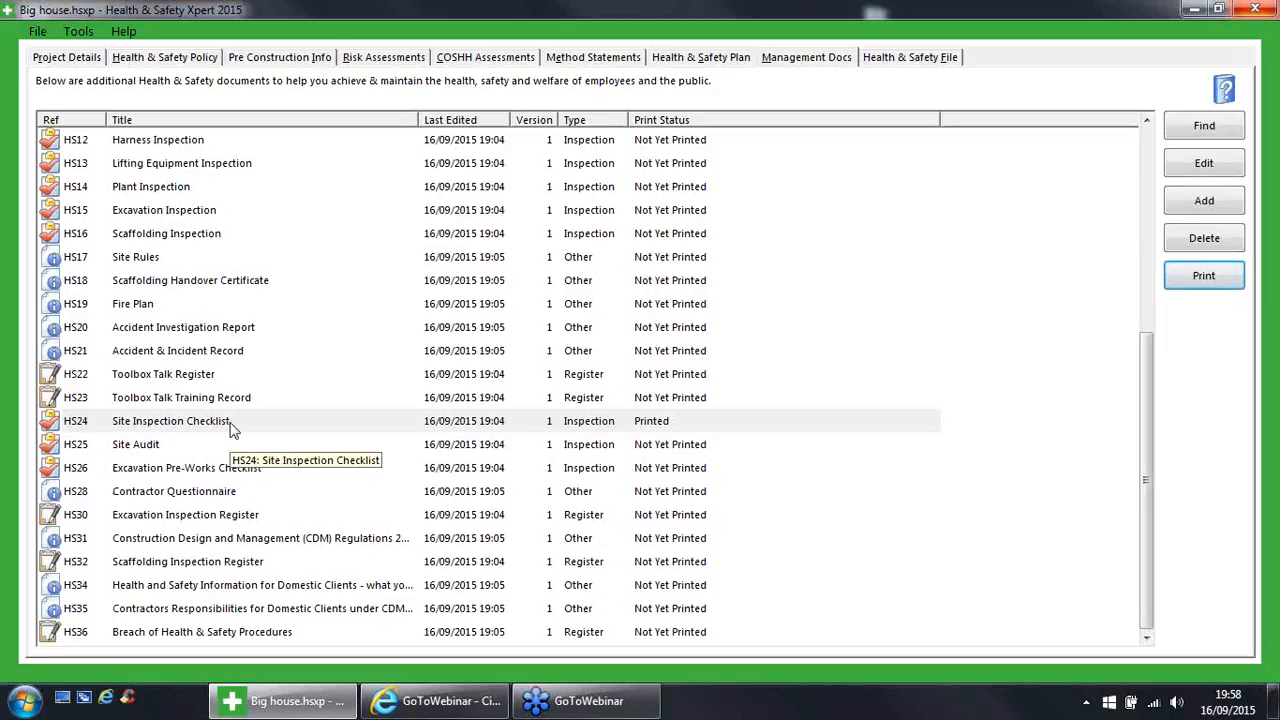
pyautogui.click(205, 254)
pyautogui.scroll(3, 205, 252)
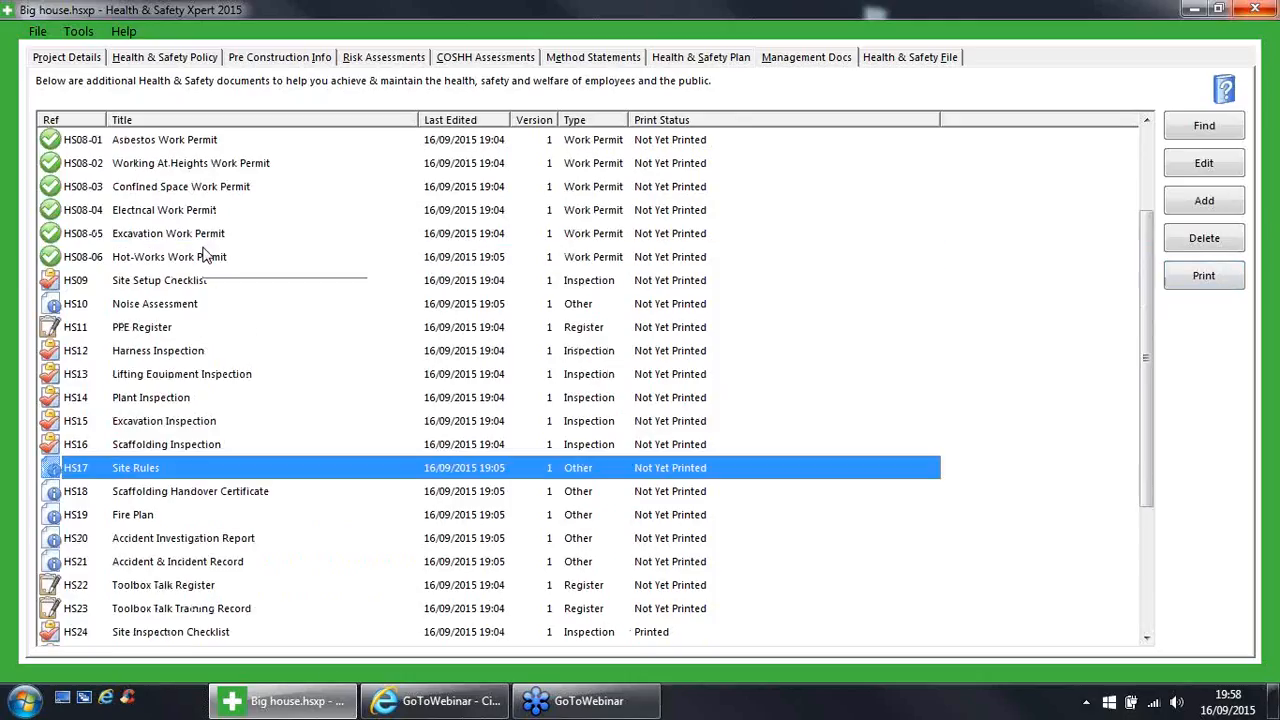
pyautogui.click(189, 286)
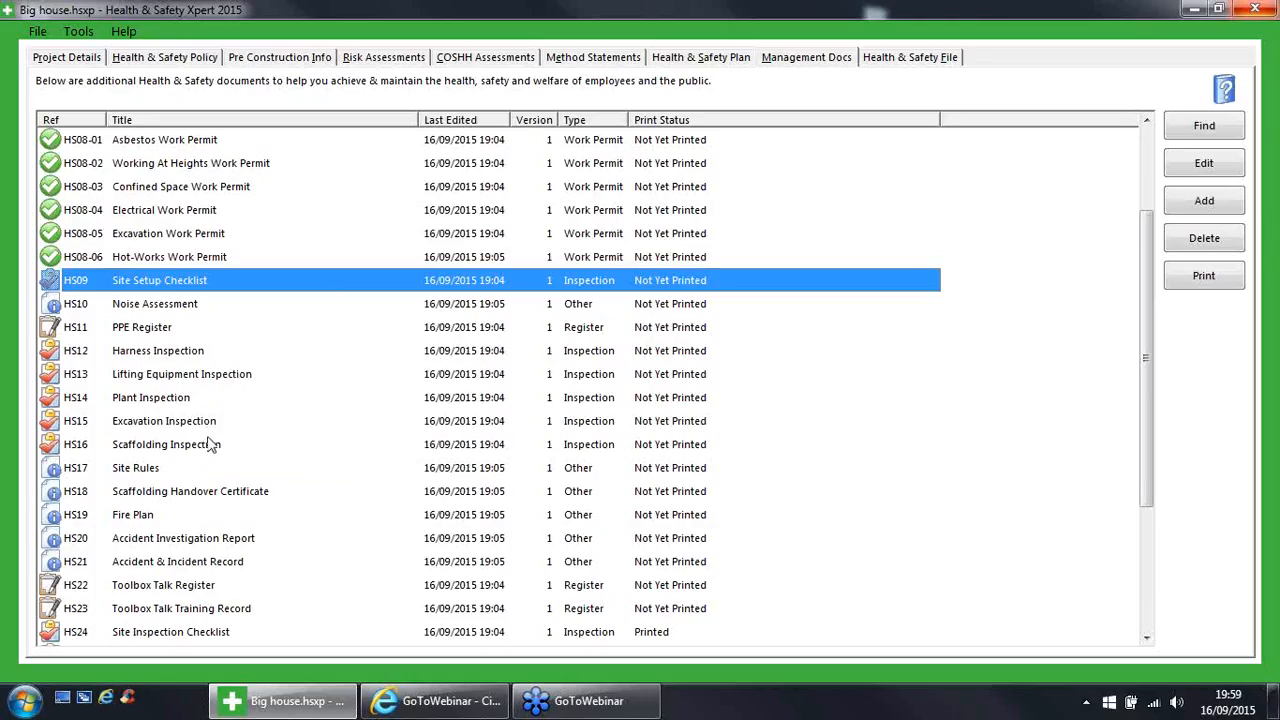
pyautogui.click(203, 446)
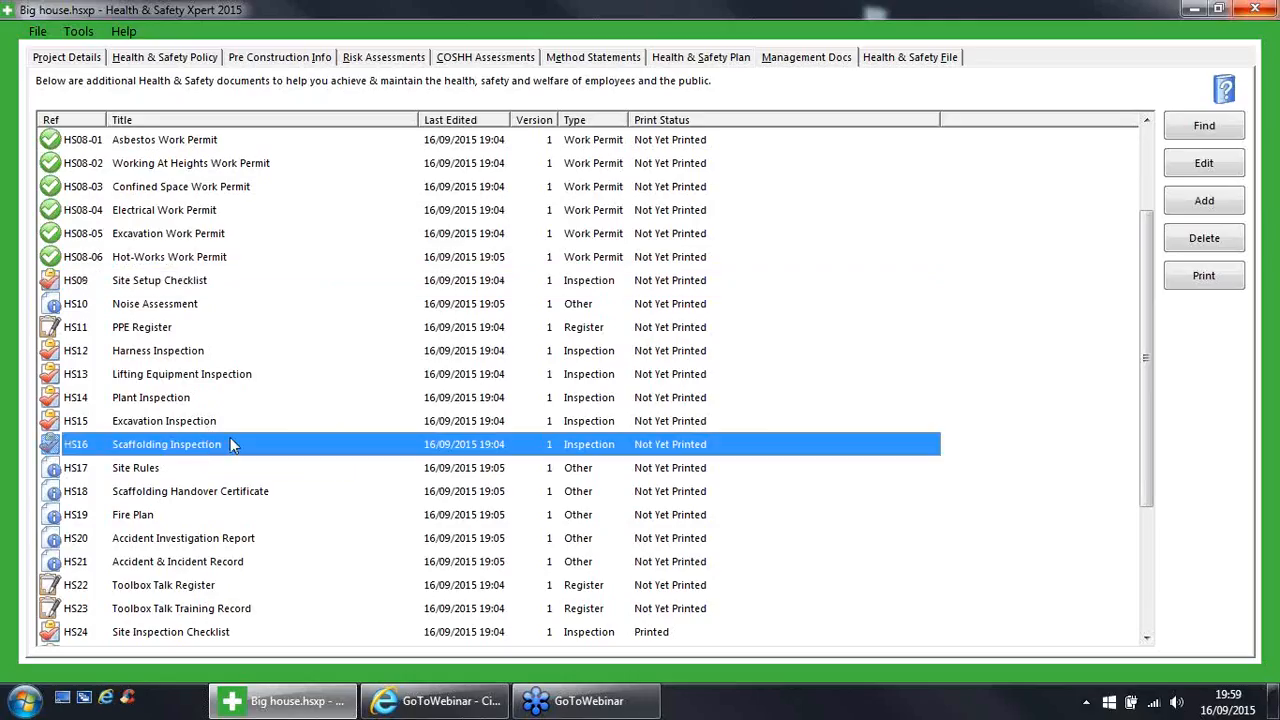
pyautogui.scroll(-3, 362, 420)
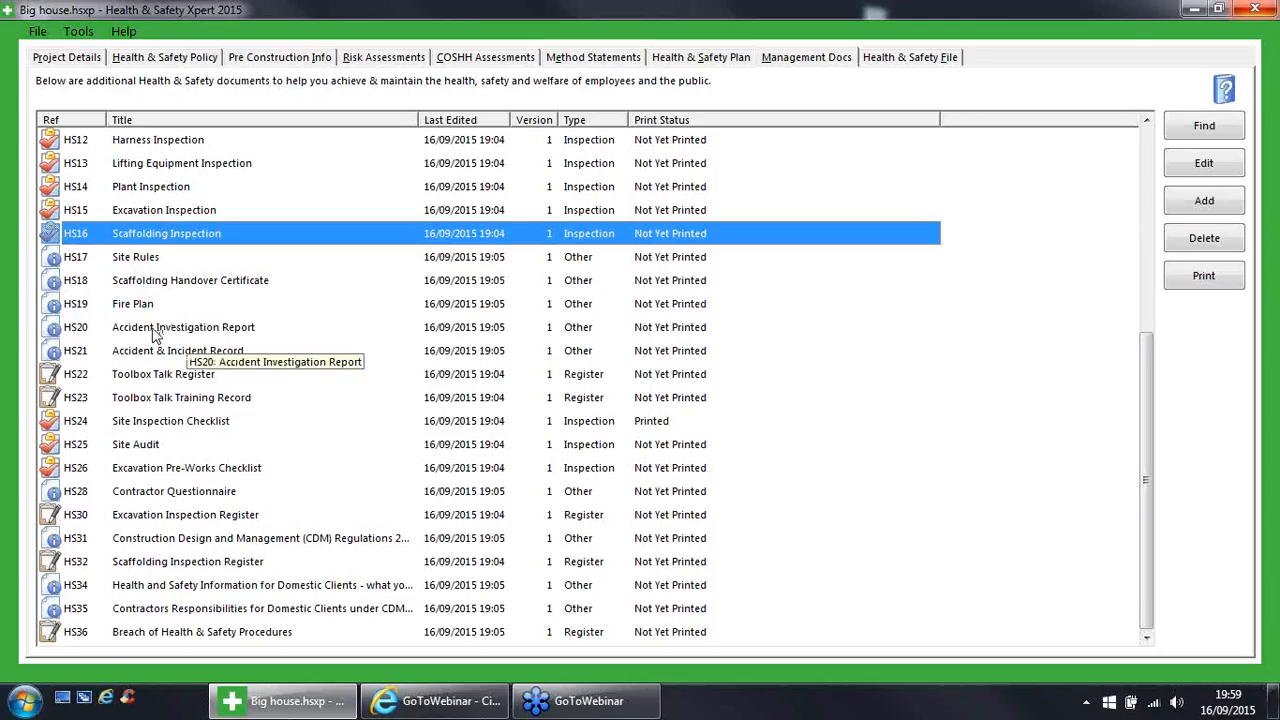
# Step: Select the HS34 domestic clients information sheet and open its Print dialog
pyautogui.click(226, 336)
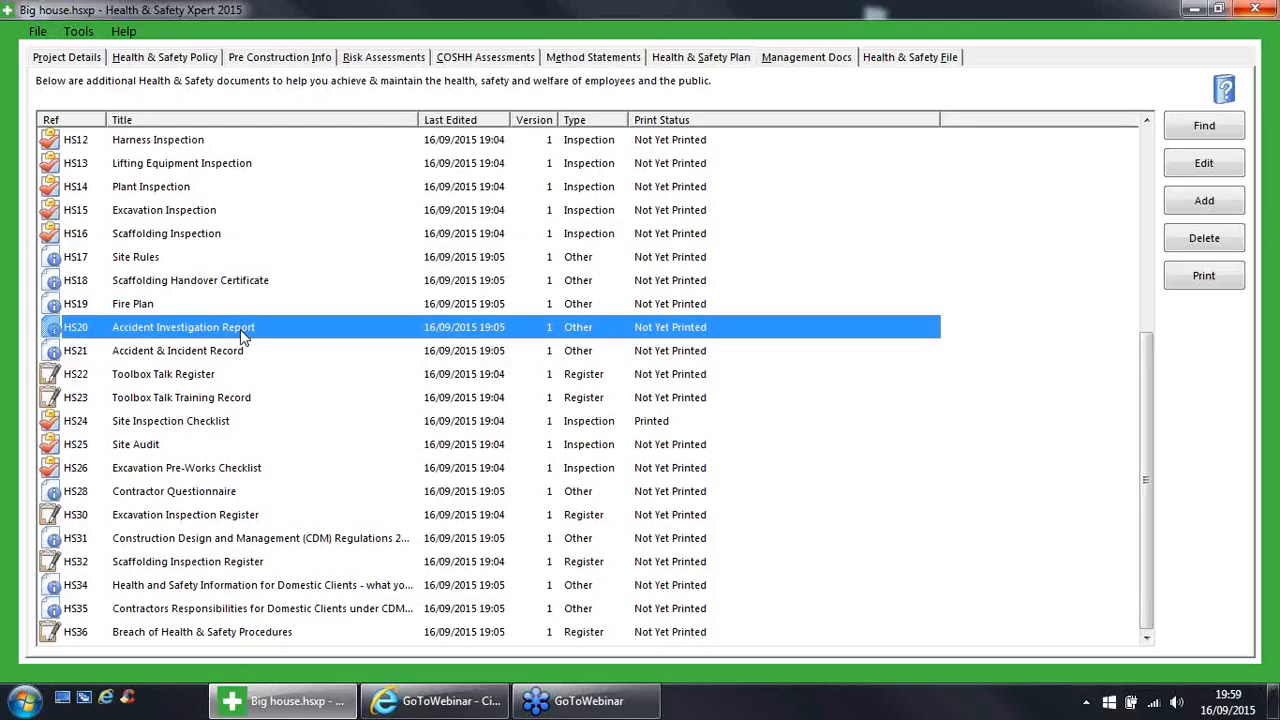
pyautogui.click(206, 378)
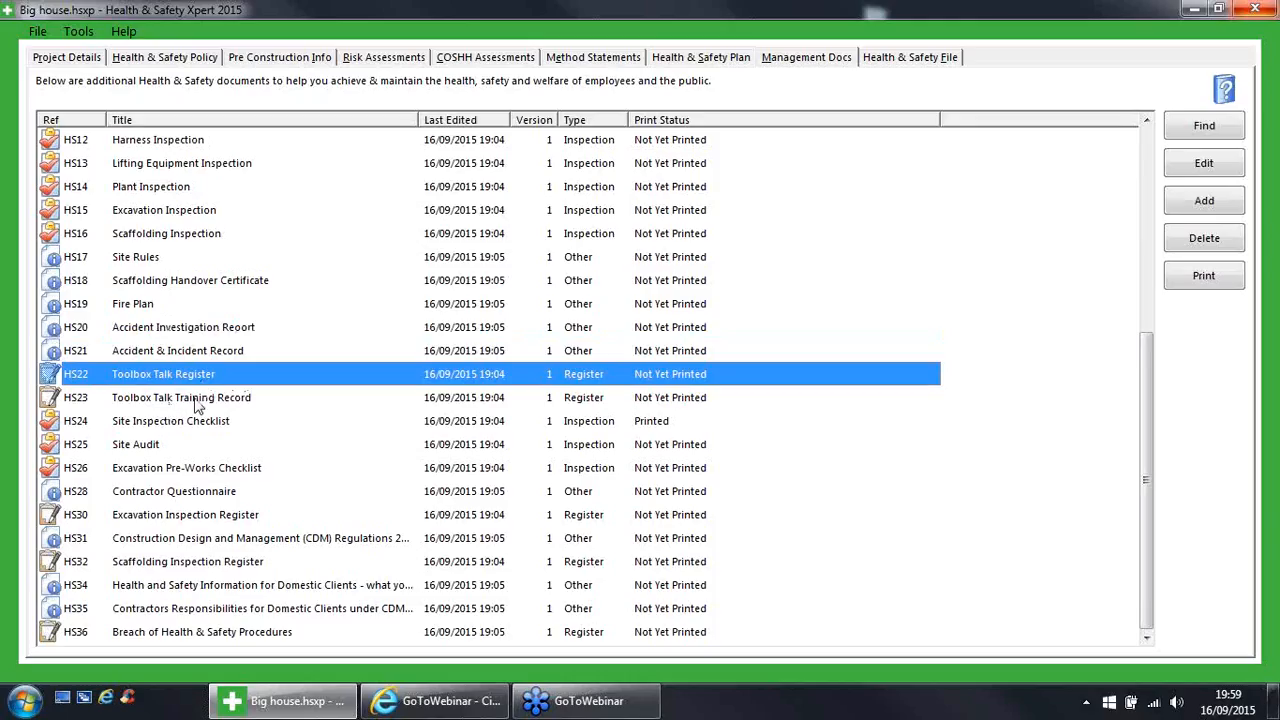
pyautogui.click(199, 402)
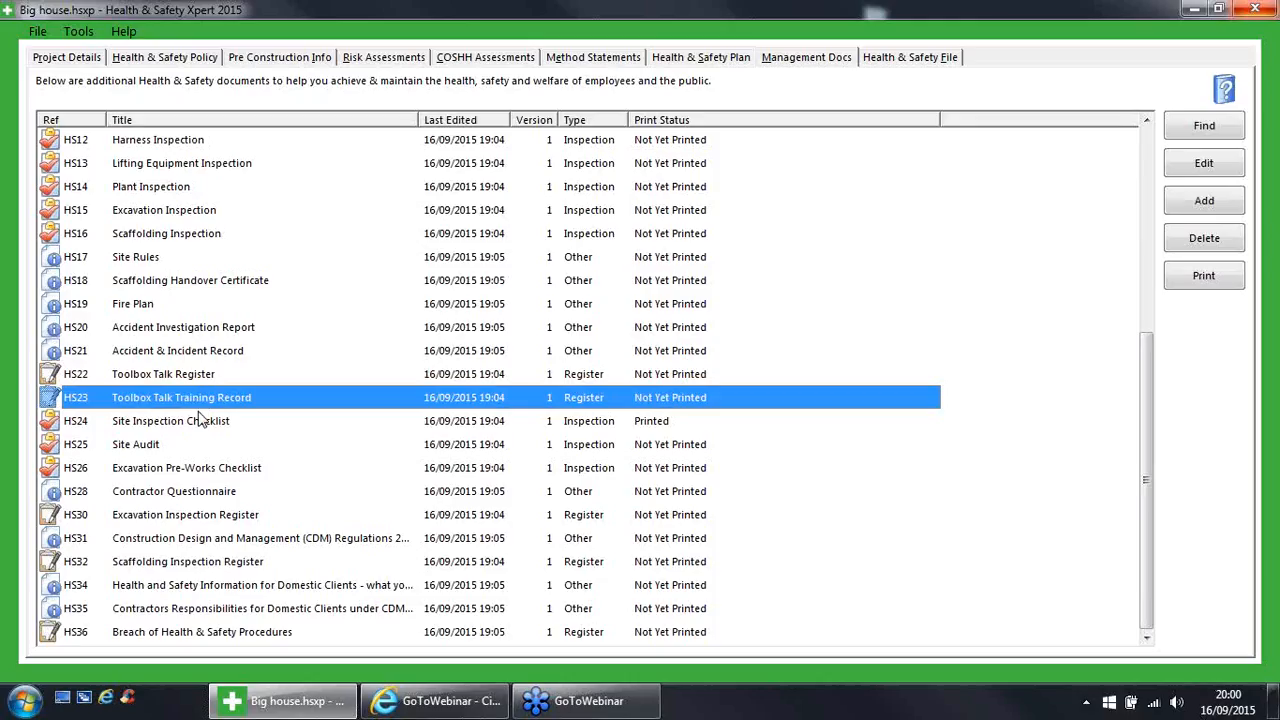
pyautogui.click(205, 474)
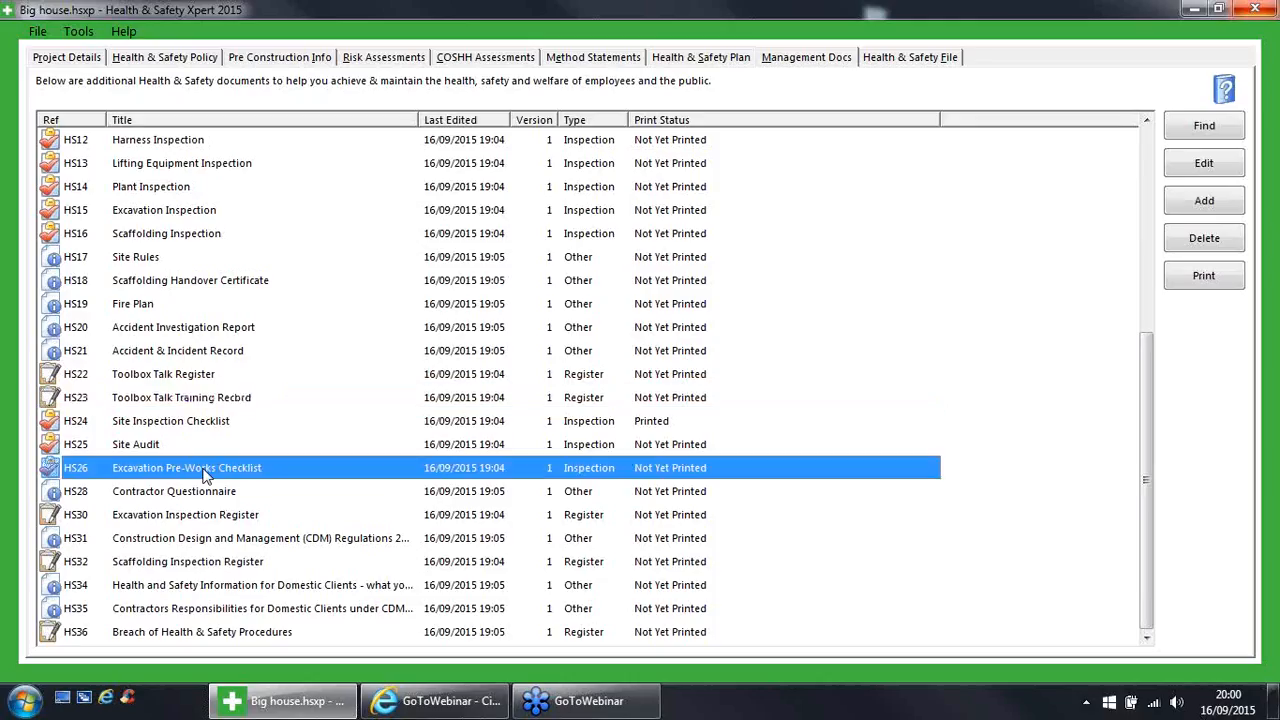
pyautogui.click(198, 497)
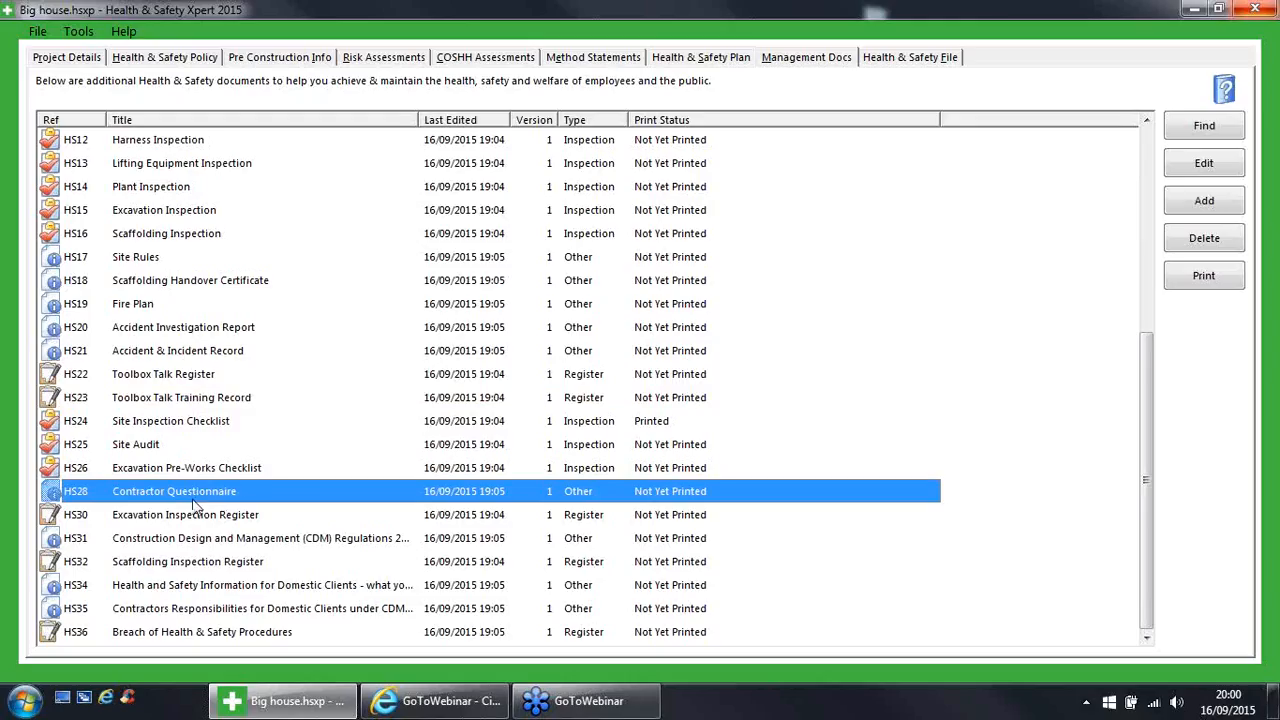
pyautogui.click(227, 540)
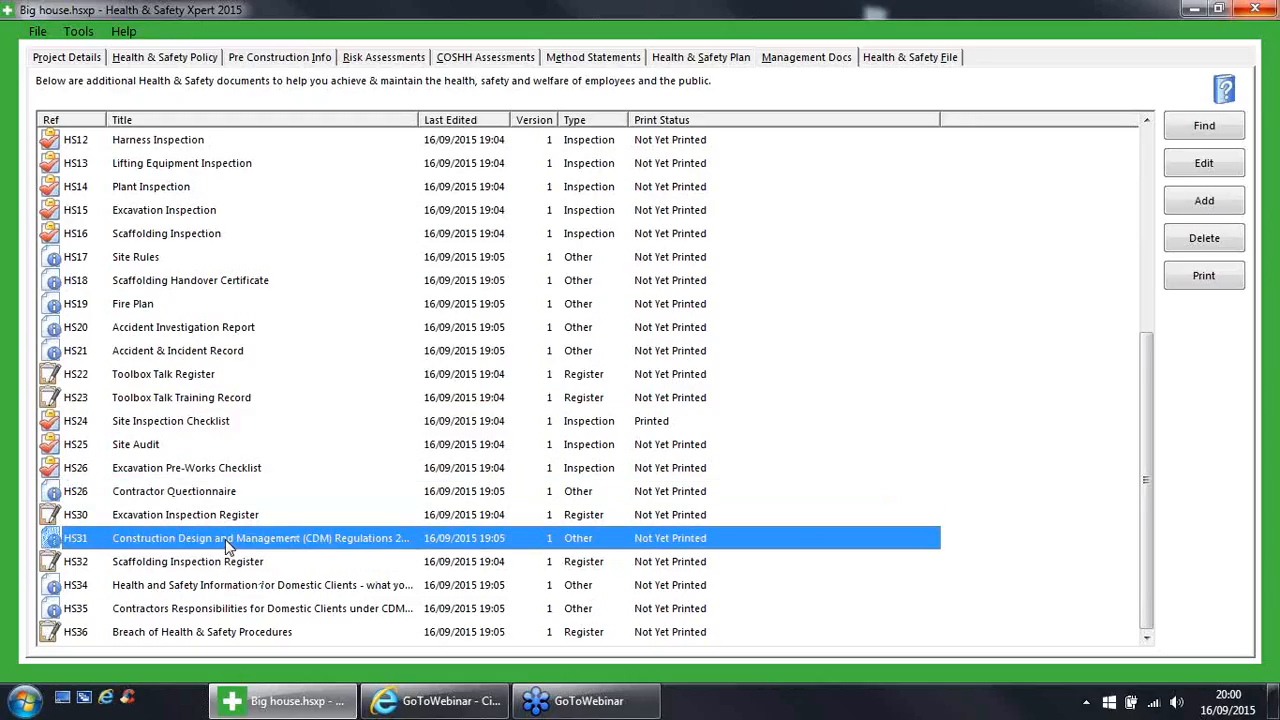
pyautogui.click(157, 592)
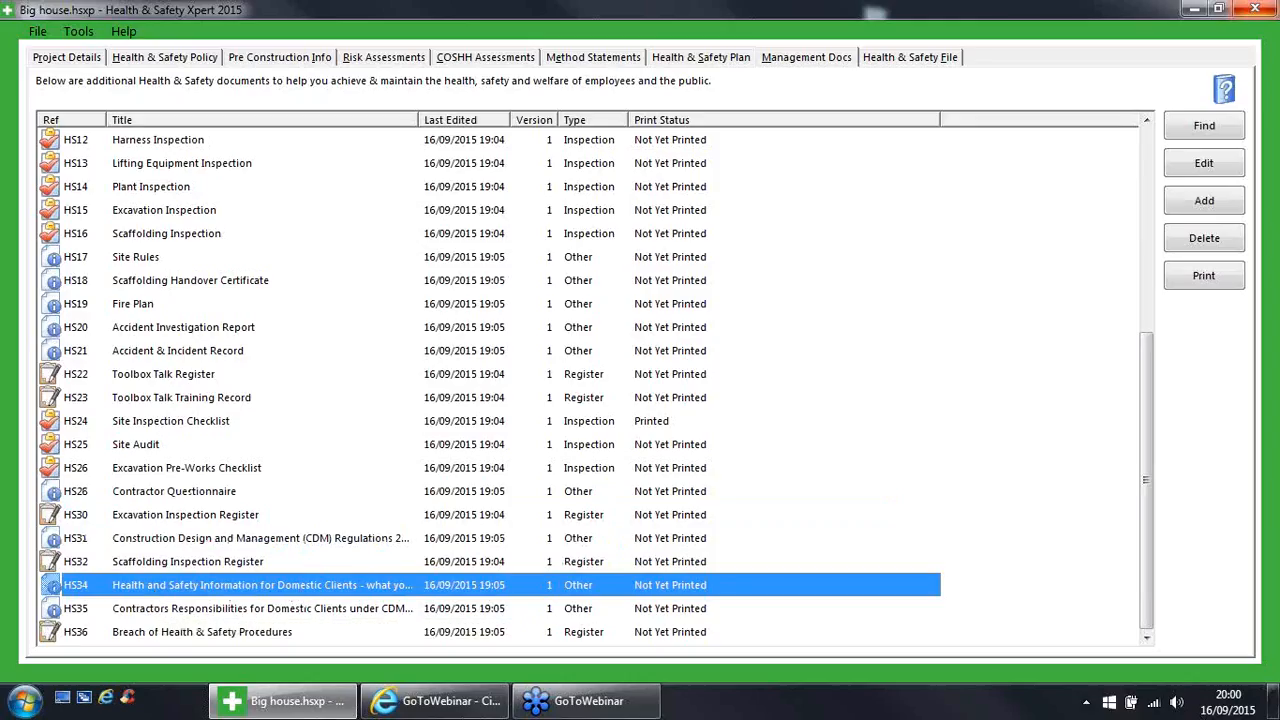
pyautogui.click(1197, 285)
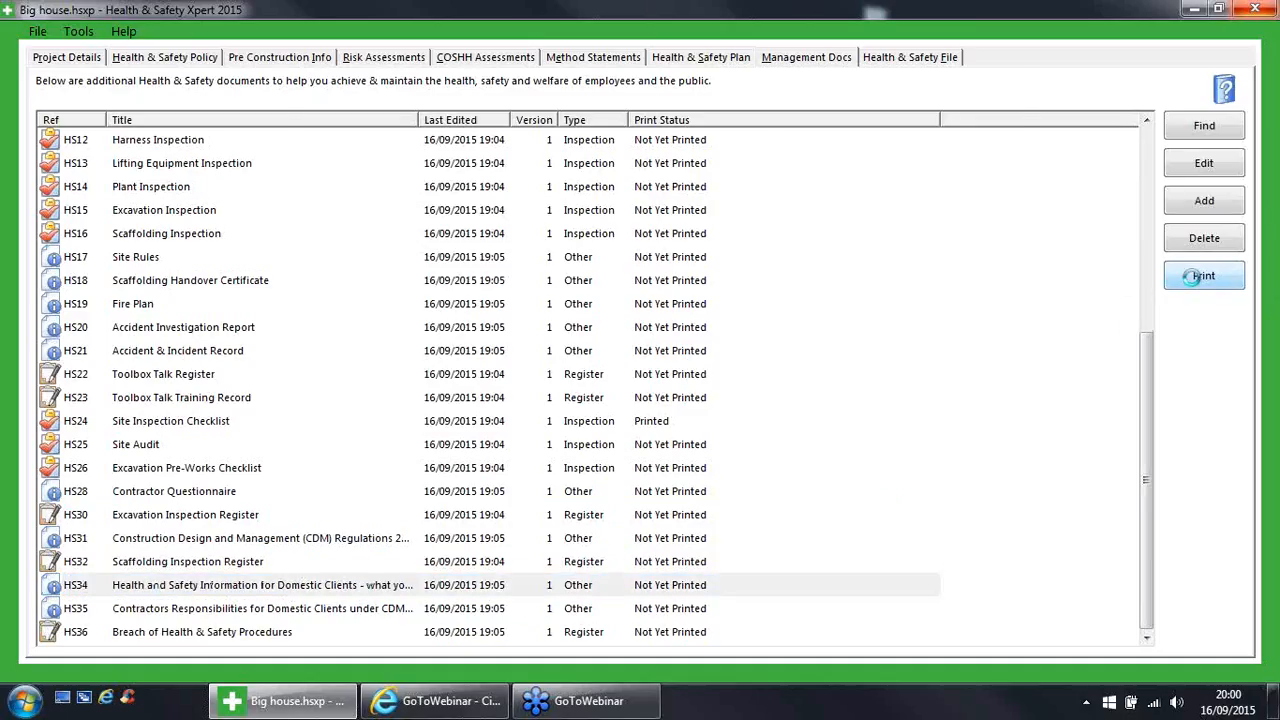
# Step: Generate the HS34 sheet in Word and view it at 100% zoom
pyautogui.click(966, 320)
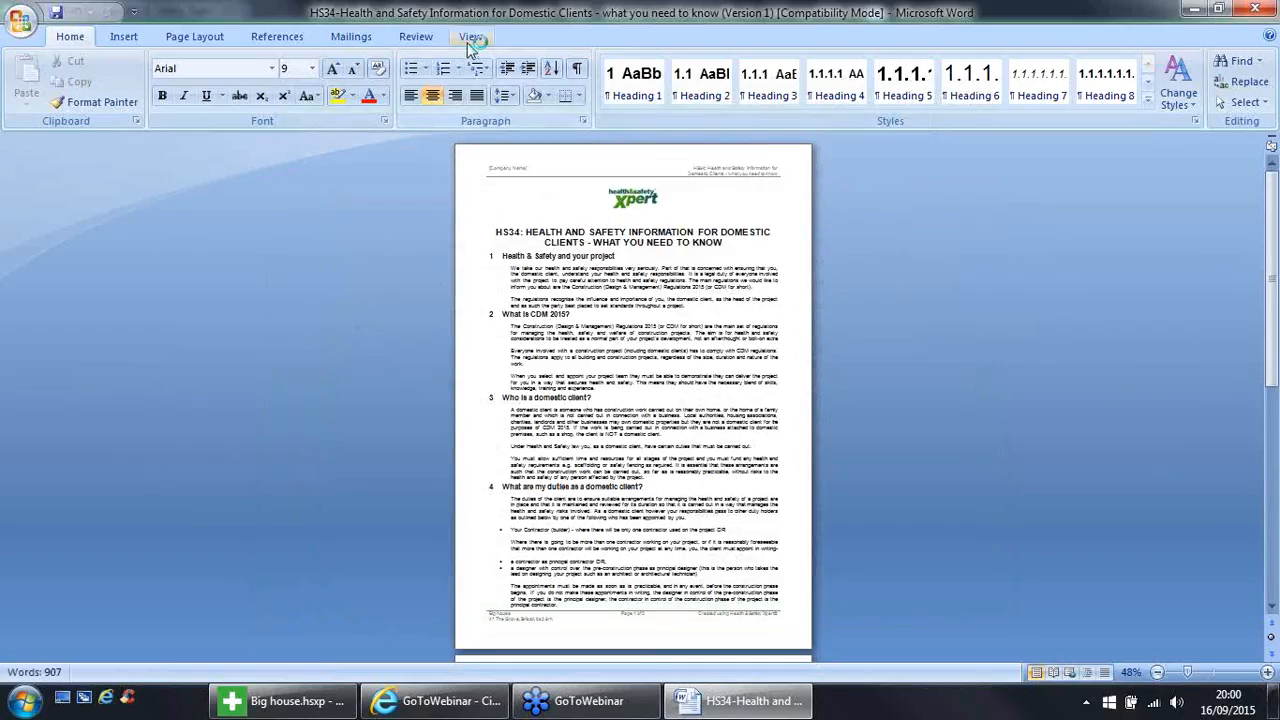
pyautogui.click(470, 36)
pyautogui.click(490, 80)
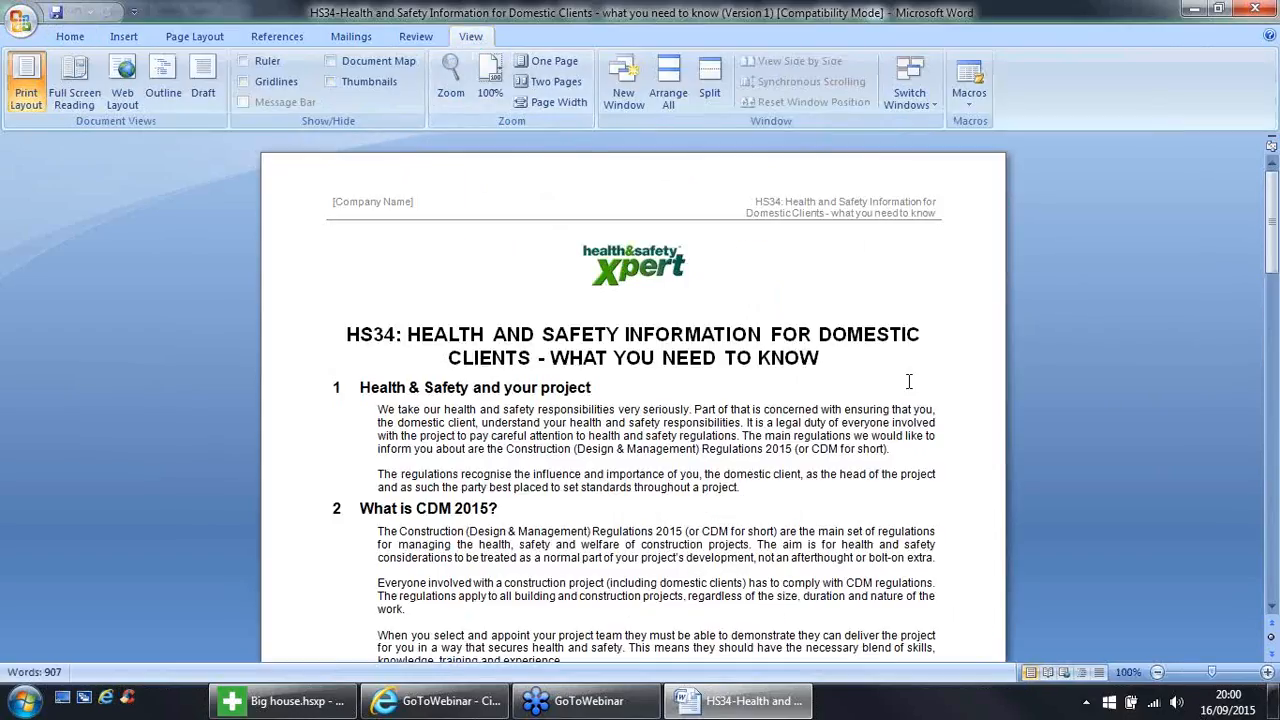
pyautogui.scroll(-3, 953, 396)
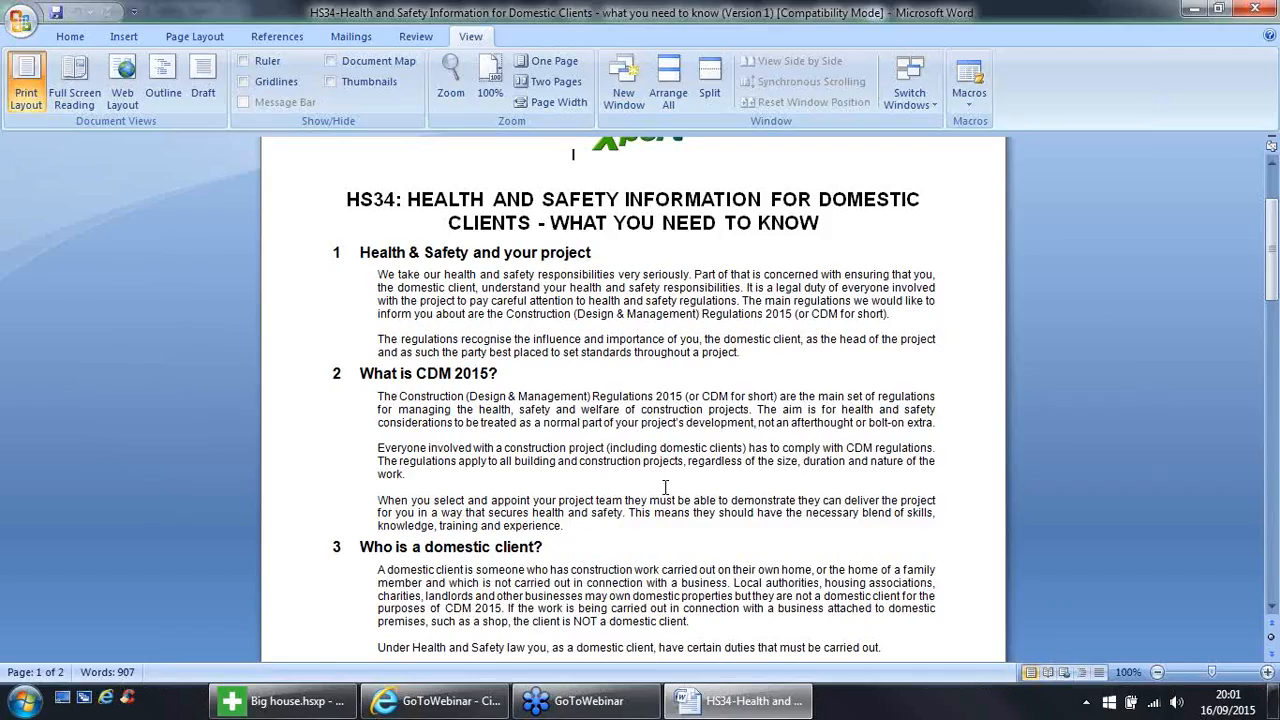
# Step: Read both HS34 pages down to section 5, Further Information, then close Word
pyautogui.scroll(-2, 660, 480)
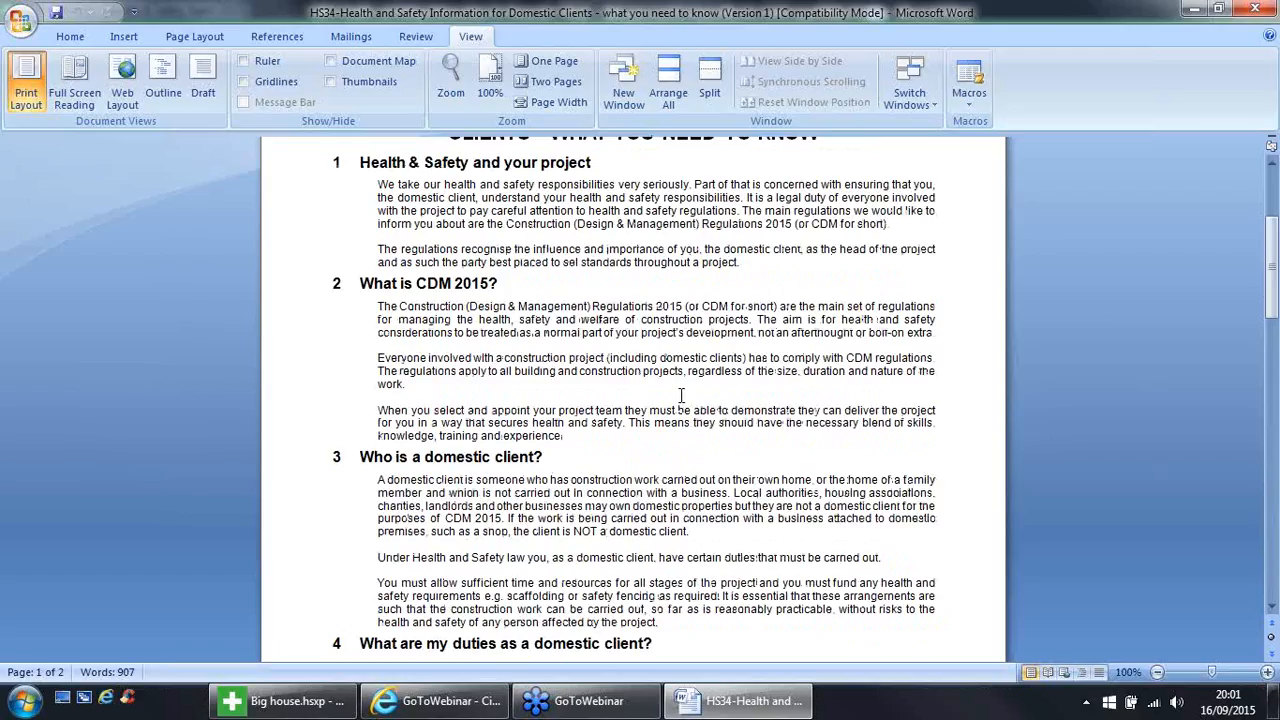
pyautogui.scroll(-5, 684, 396)
pyautogui.scroll(-1, 678, 404)
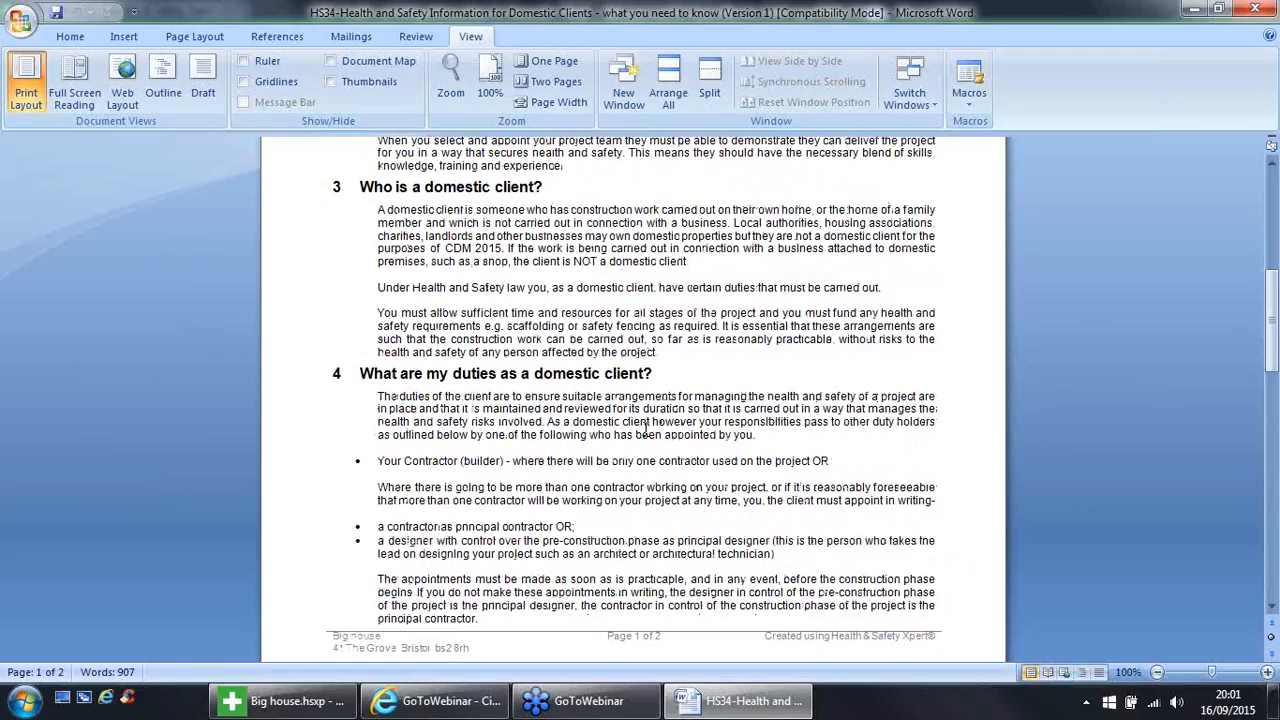
pyautogui.scroll(-2, 646, 428)
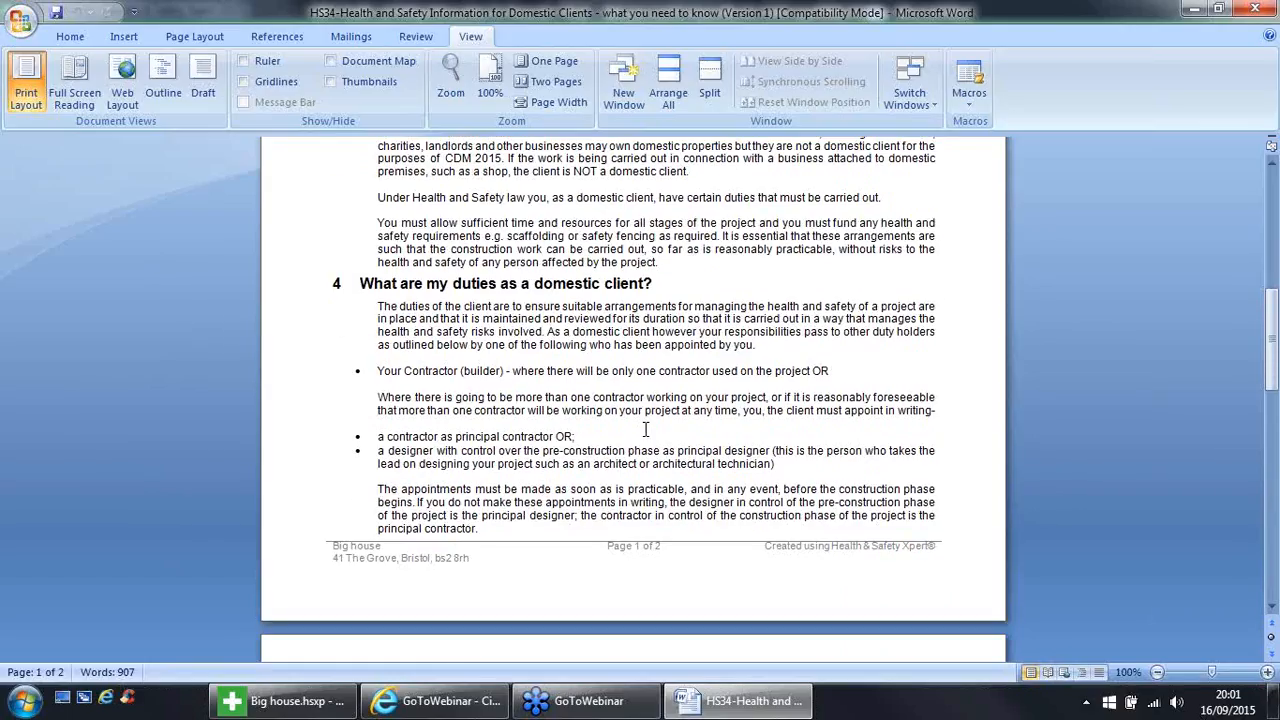
pyautogui.scroll(-7, 645, 429)
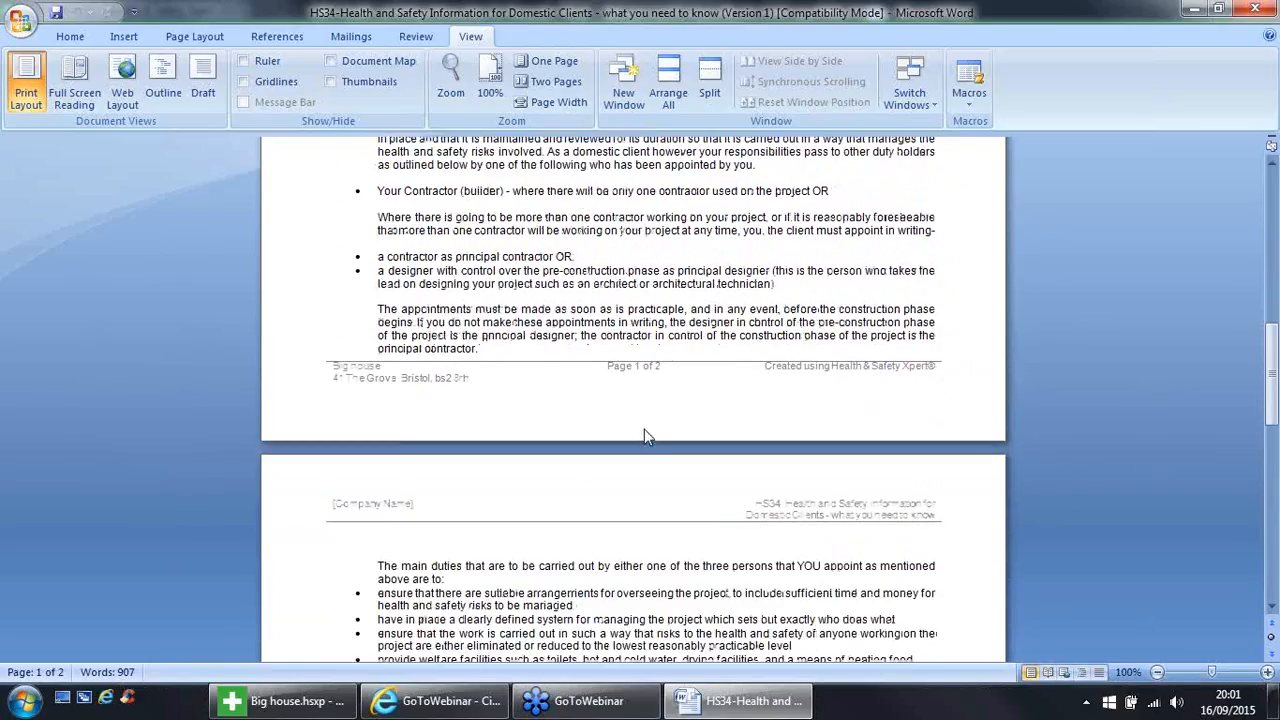
pyautogui.scroll(-3, 646, 430)
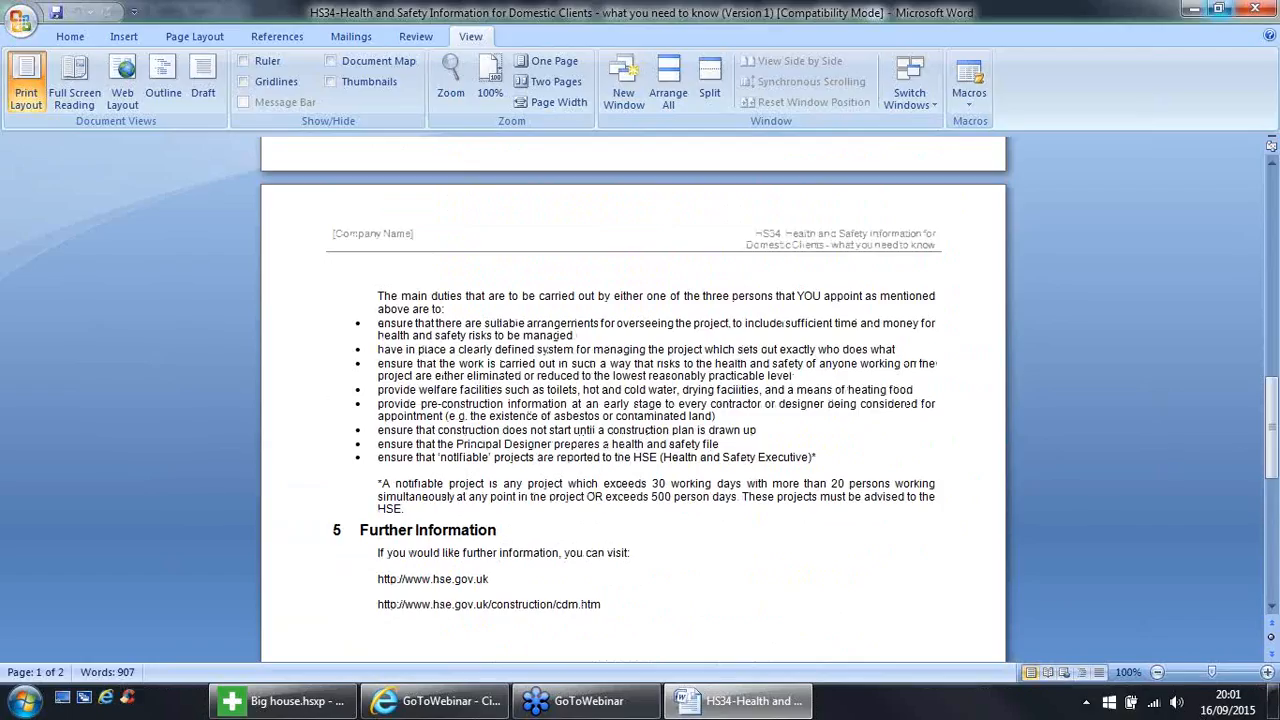
pyautogui.click(1257, 12)
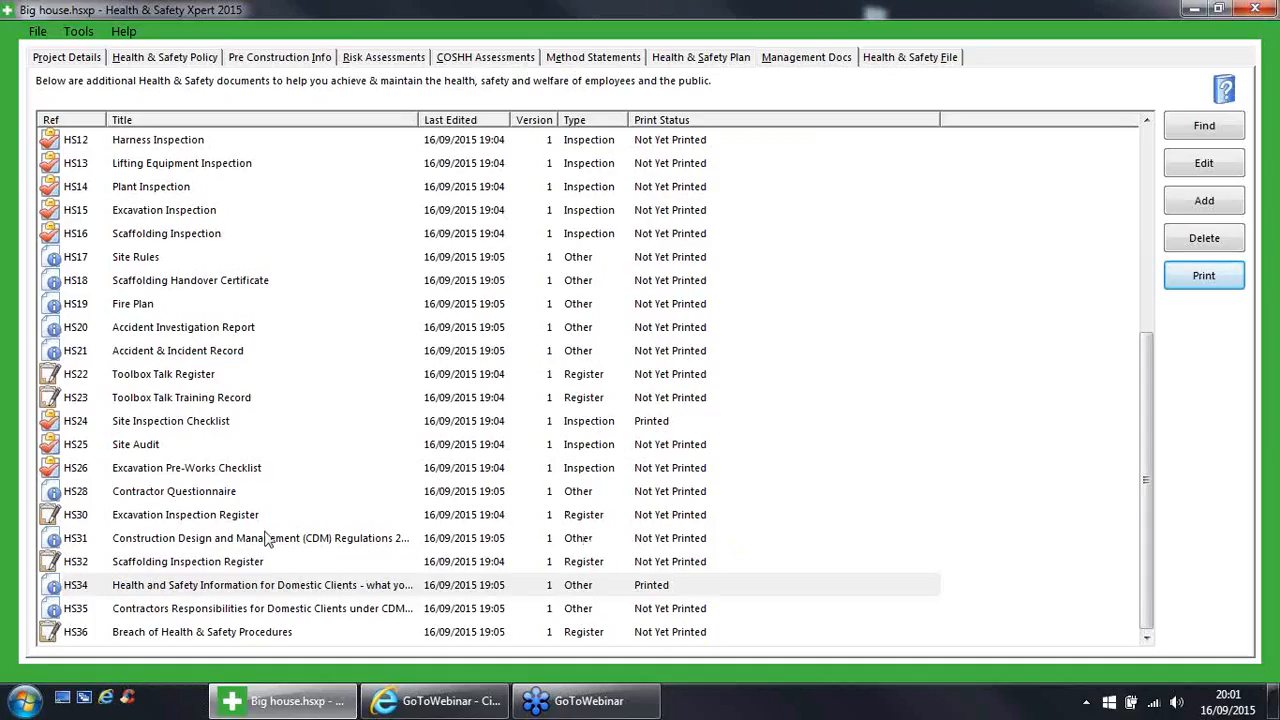
pyautogui.click(231, 638)
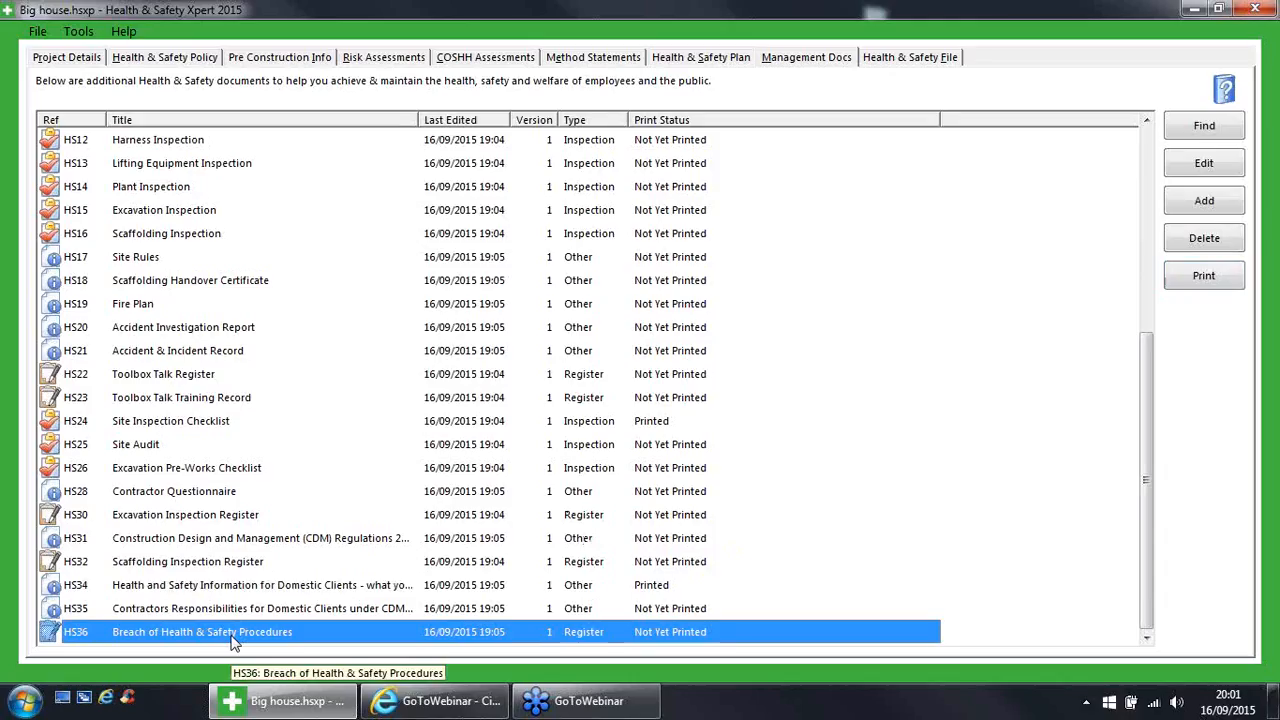
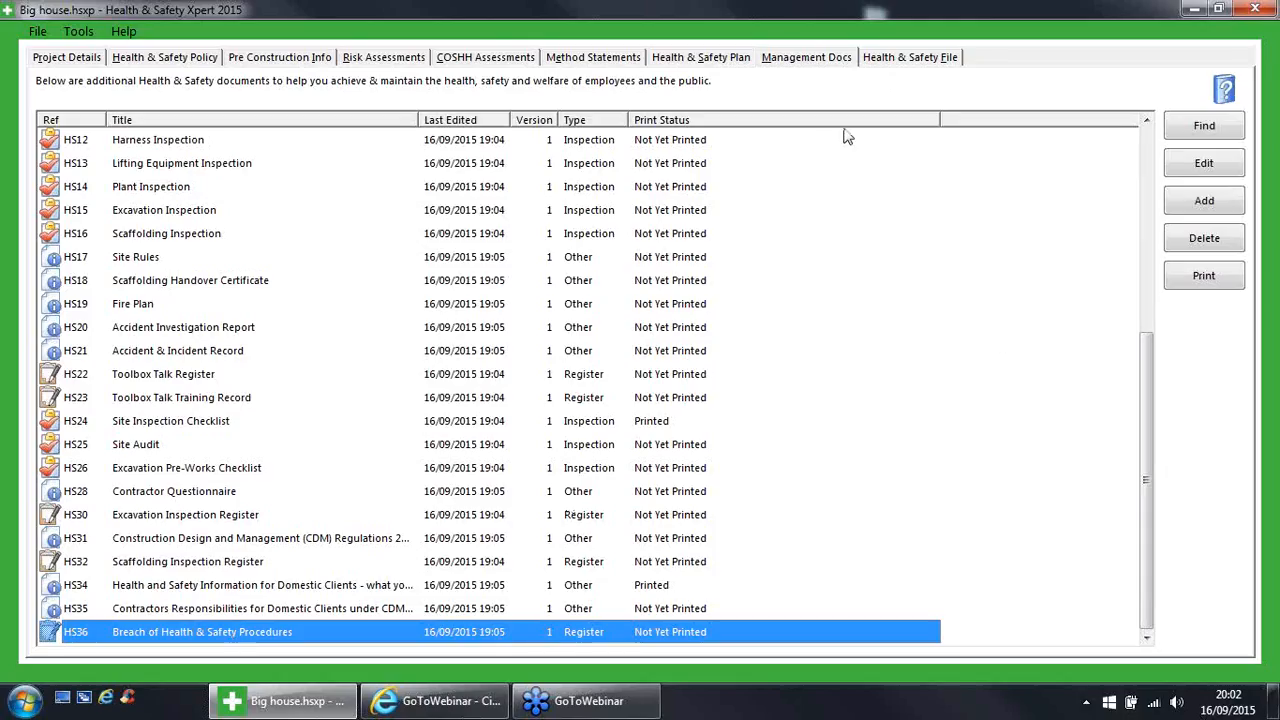
# Step: Switch to the Health & Safety File page for the Big house project, with its eight guidance sections
pyautogui.click(900, 58)
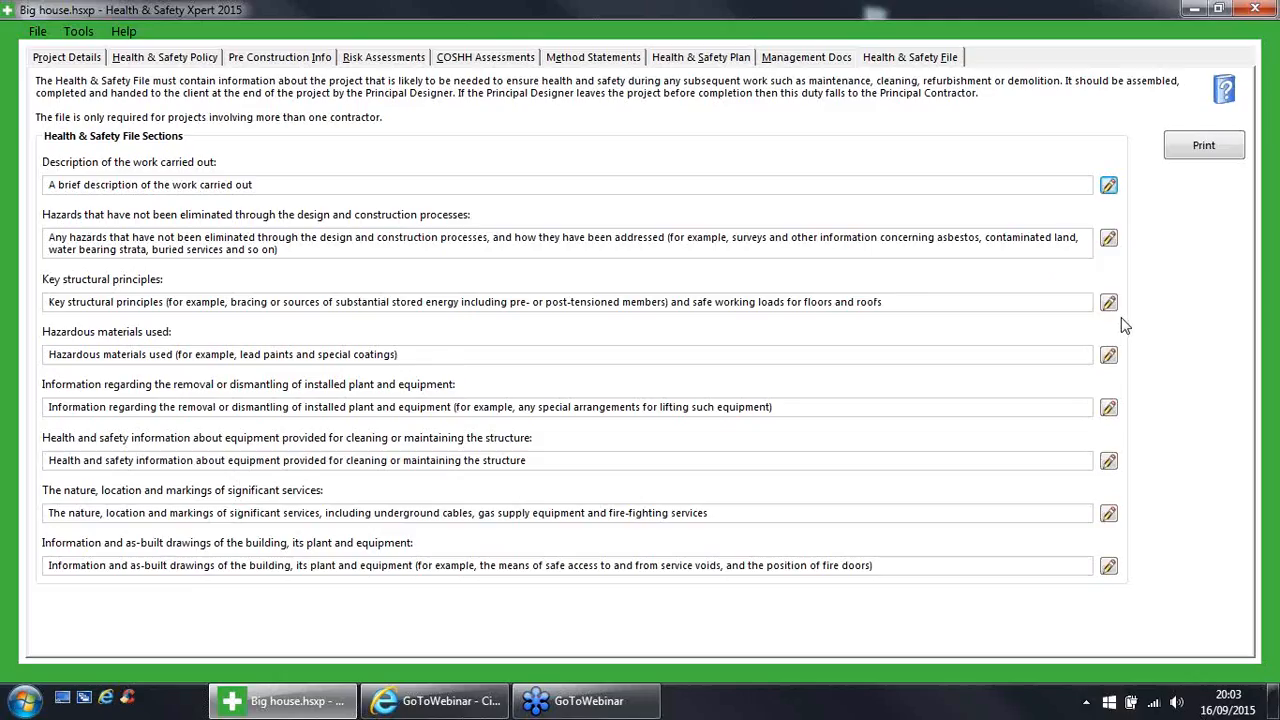
# Step: Open the work description and uneliminated hazards section editors, cancelling each without changes
pyautogui.click(1109, 186)
pyautogui.click(952, 553)
pyautogui.click(1109, 239)
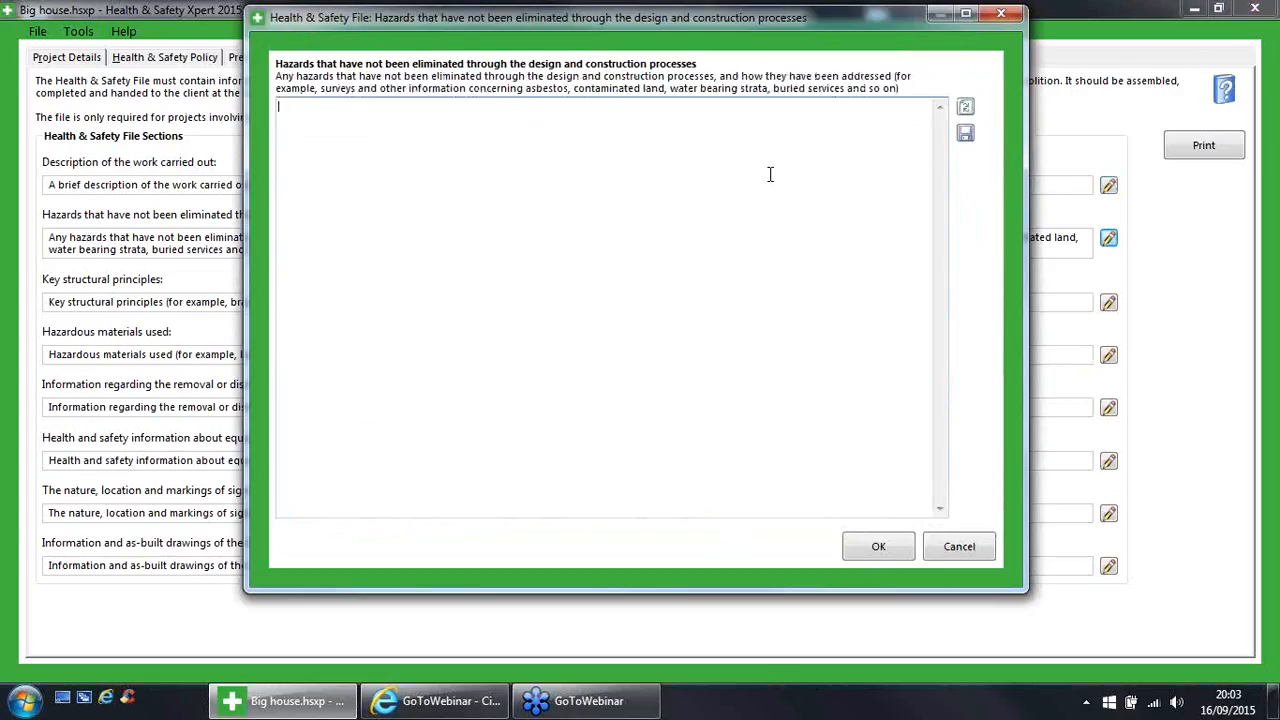
pyautogui.click(968, 551)
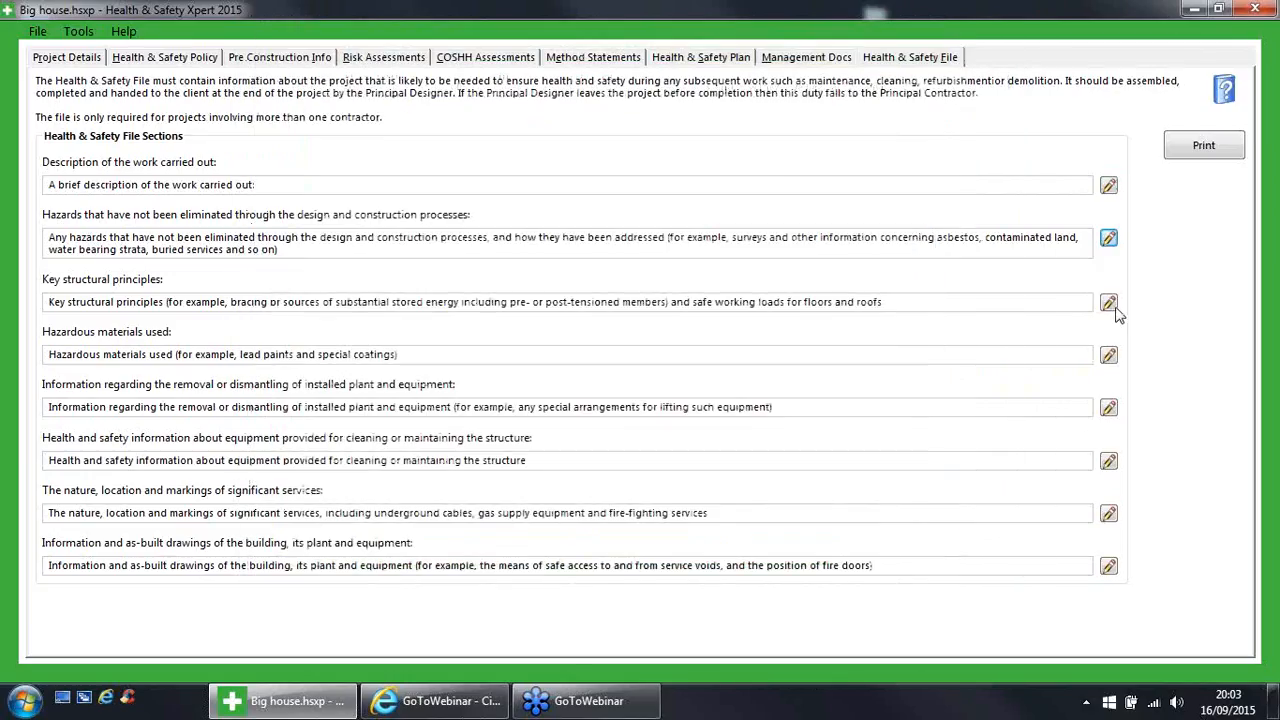
# Step: Check the Key structural principles editor twice without edits, then return to Project Details
pyautogui.click(1116, 312)
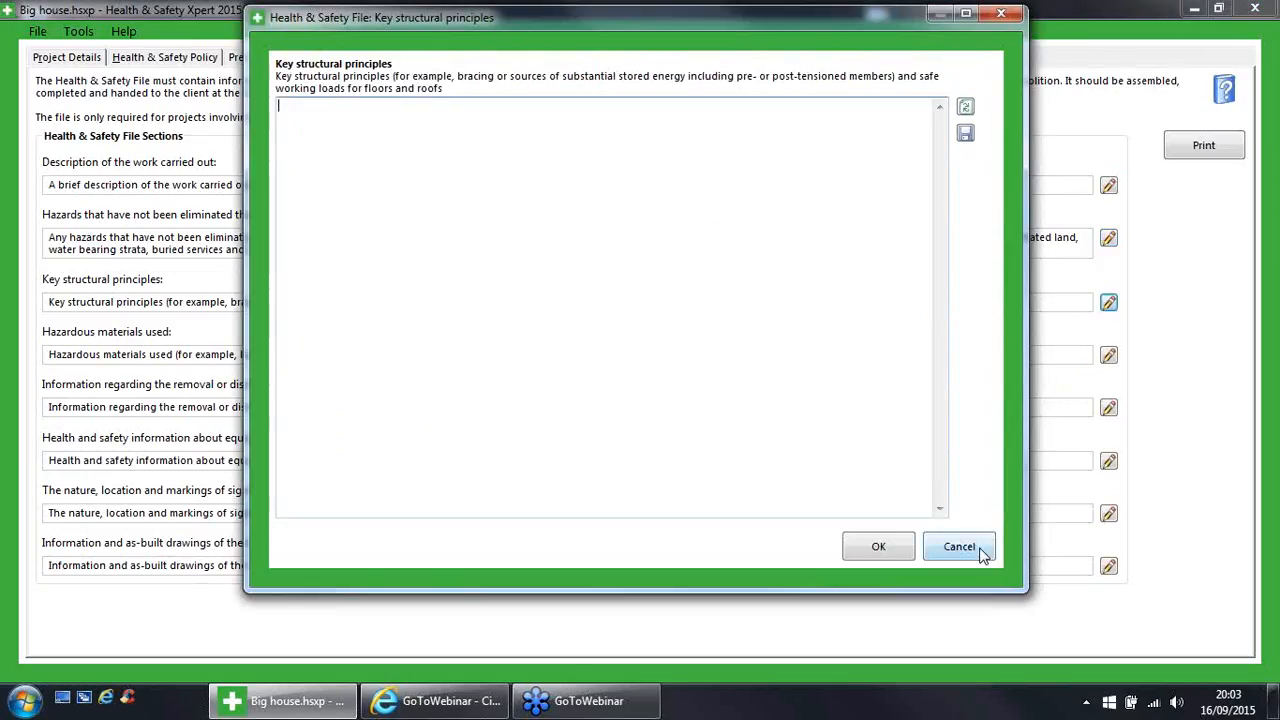
pyautogui.click(977, 551)
pyautogui.click(1113, 314)
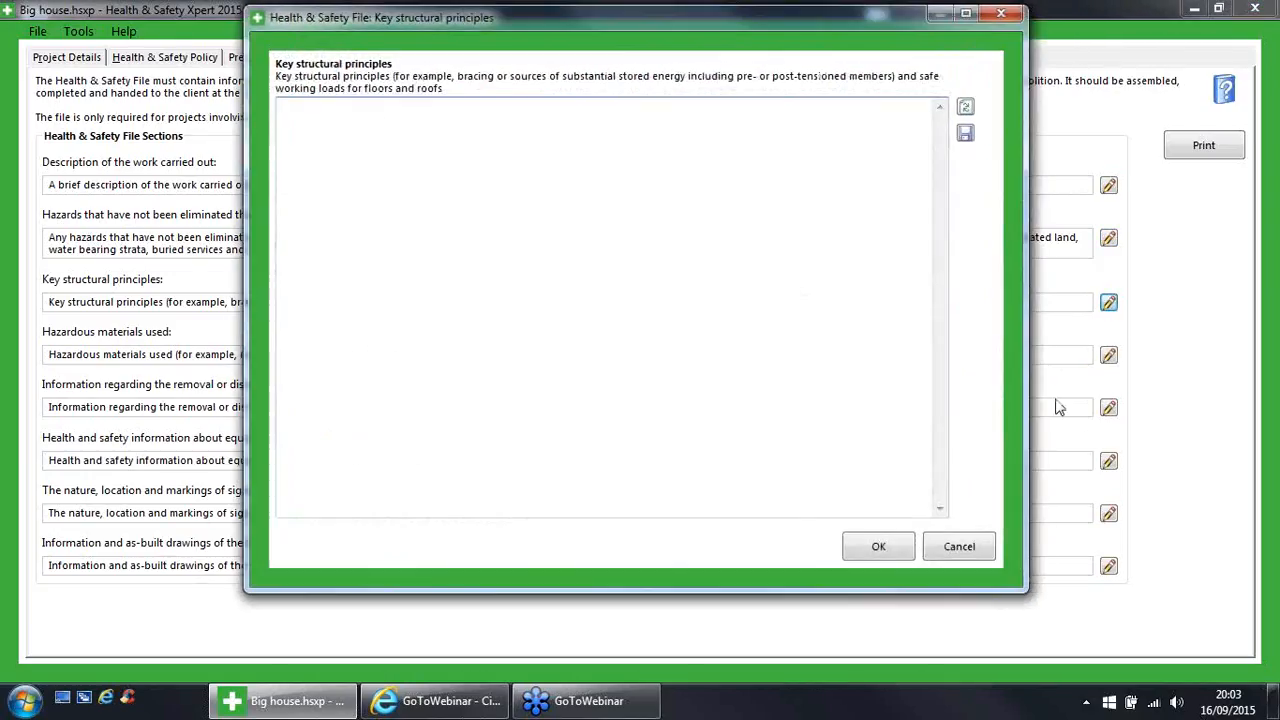
pyautogui.click(963, 551)
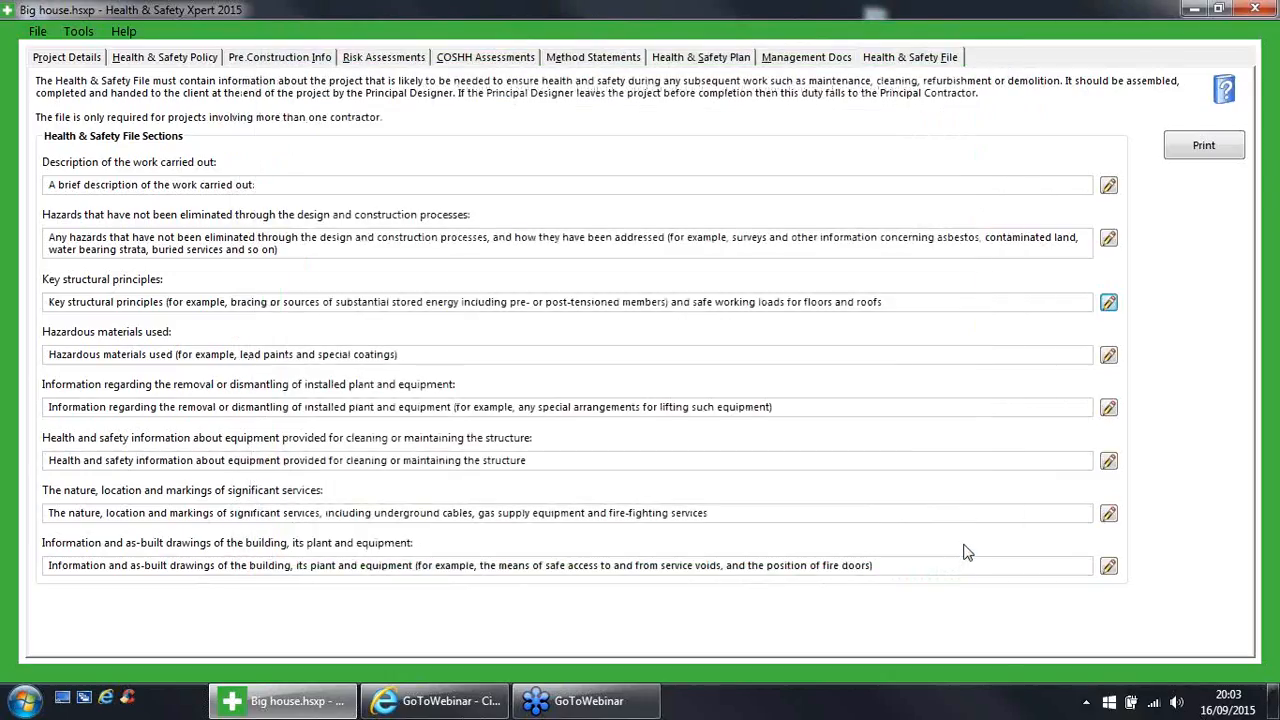
pyautogui.click(84, 63)
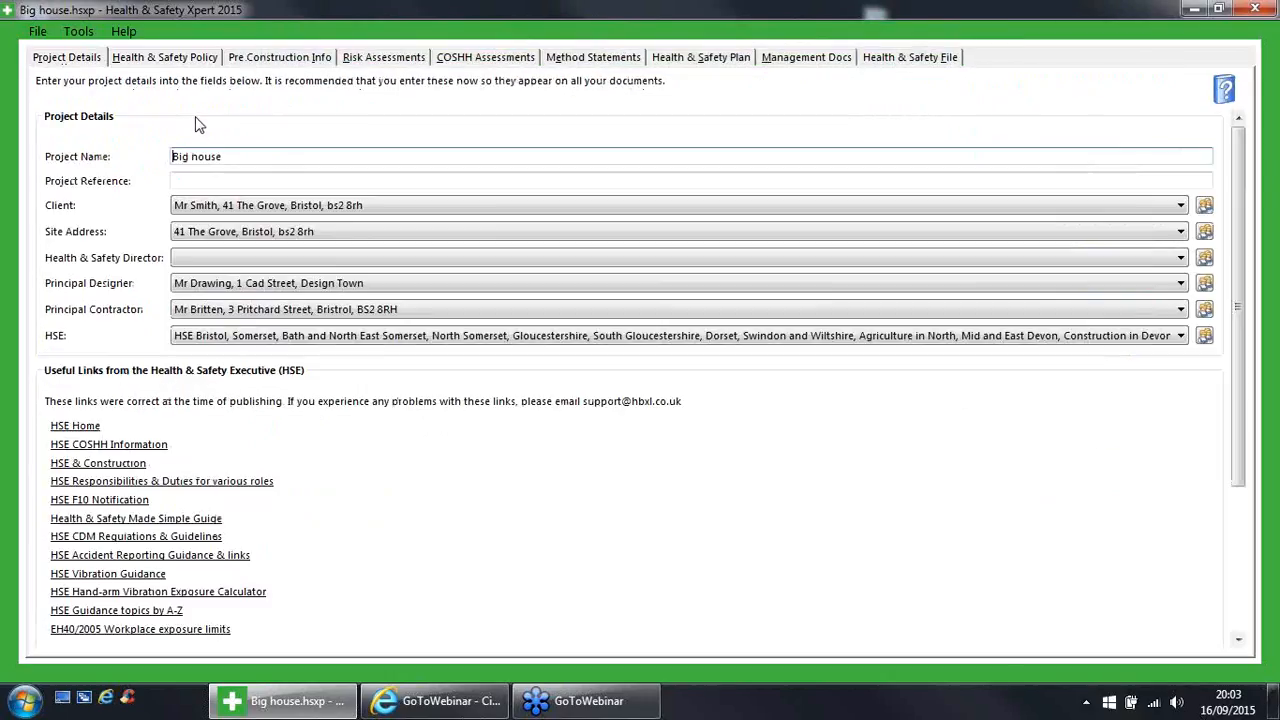